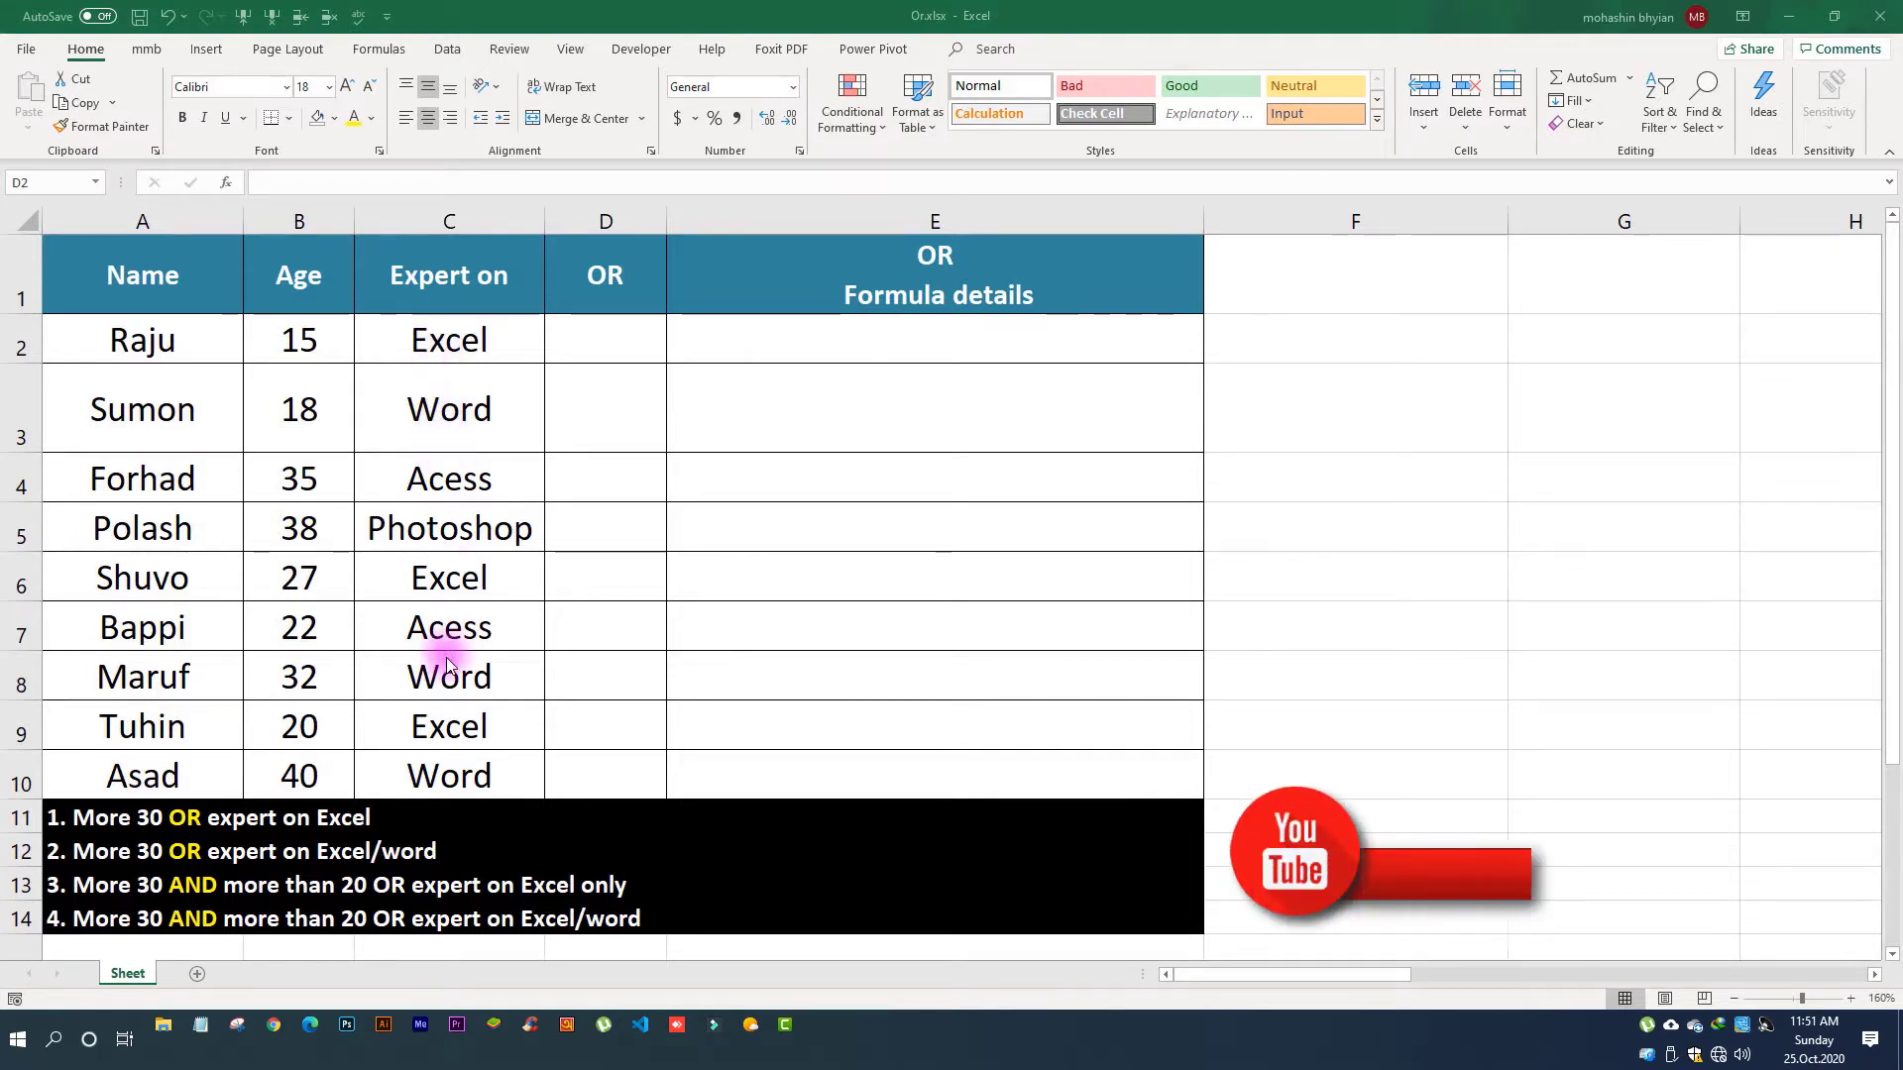
Step: Enter =OR(B2>30, C2="Excel") in D2
double_click(83, 821)
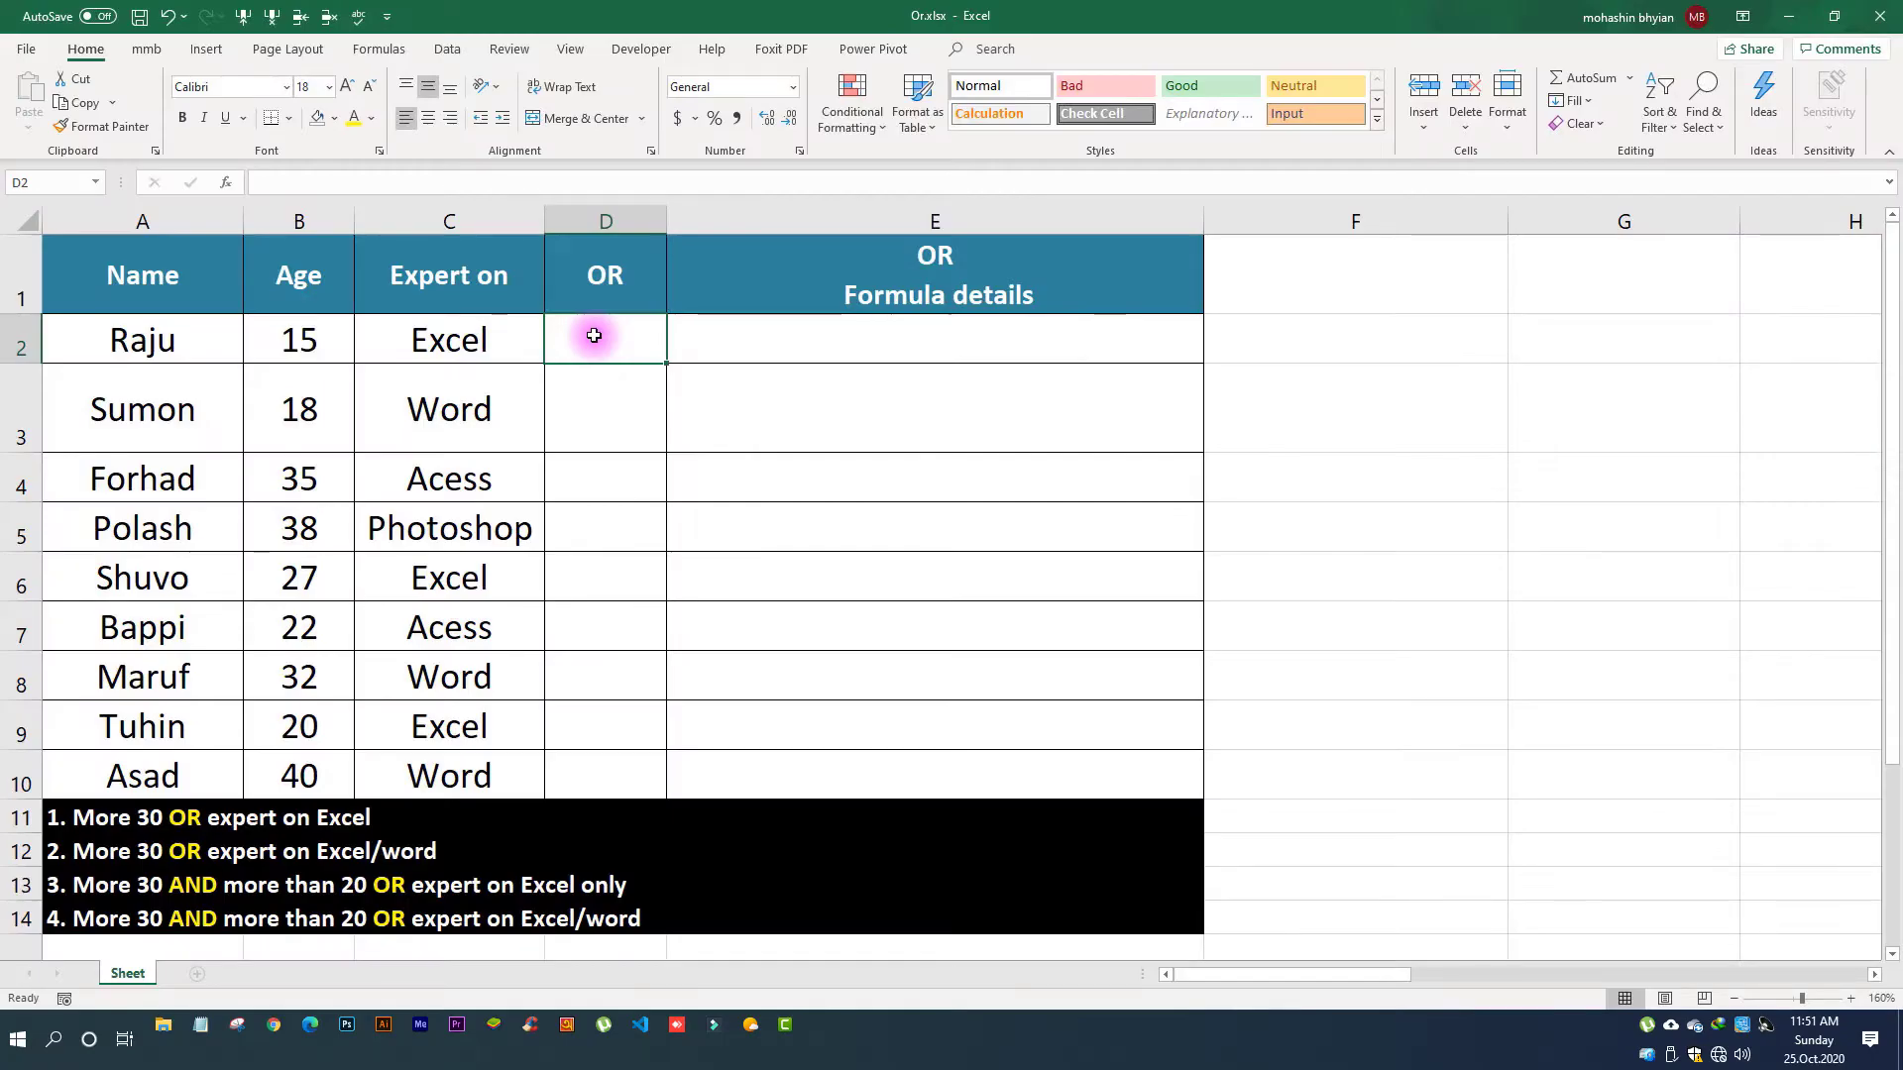
type("=or")
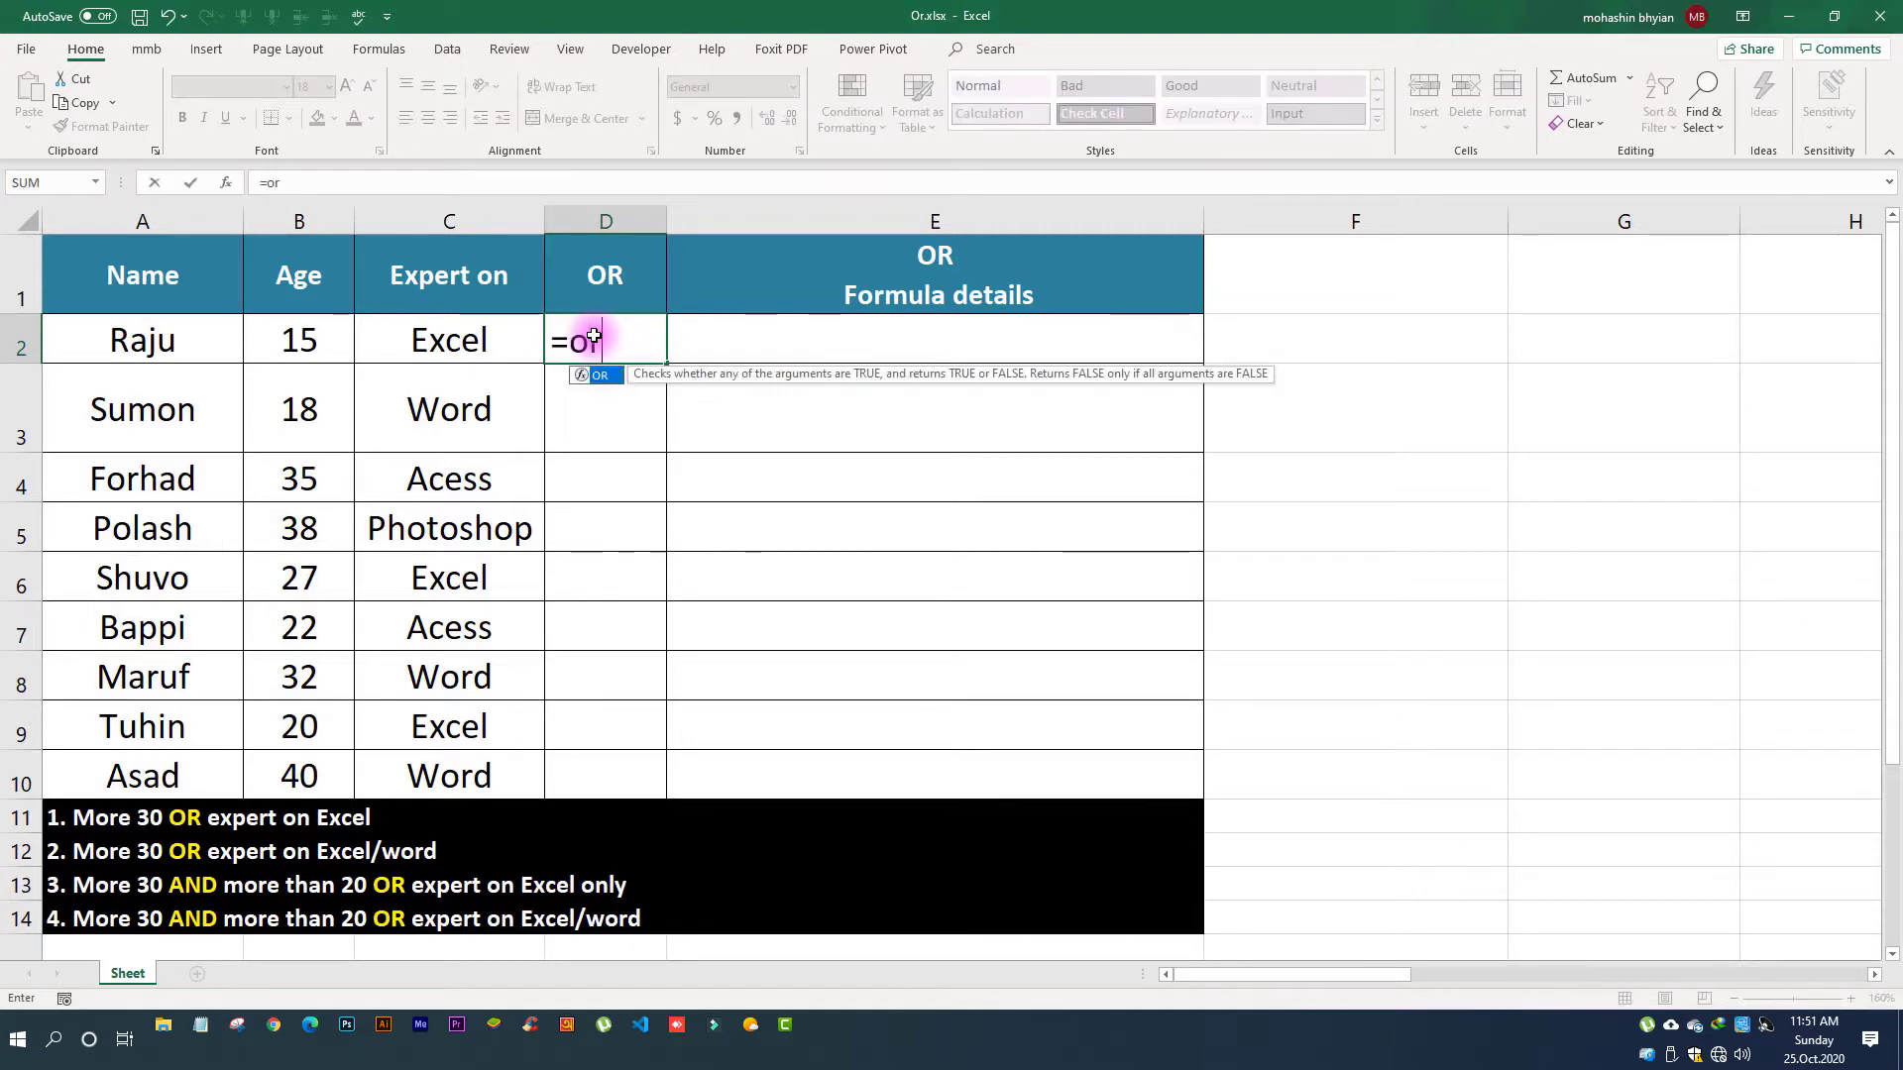
double_click(599, 377)
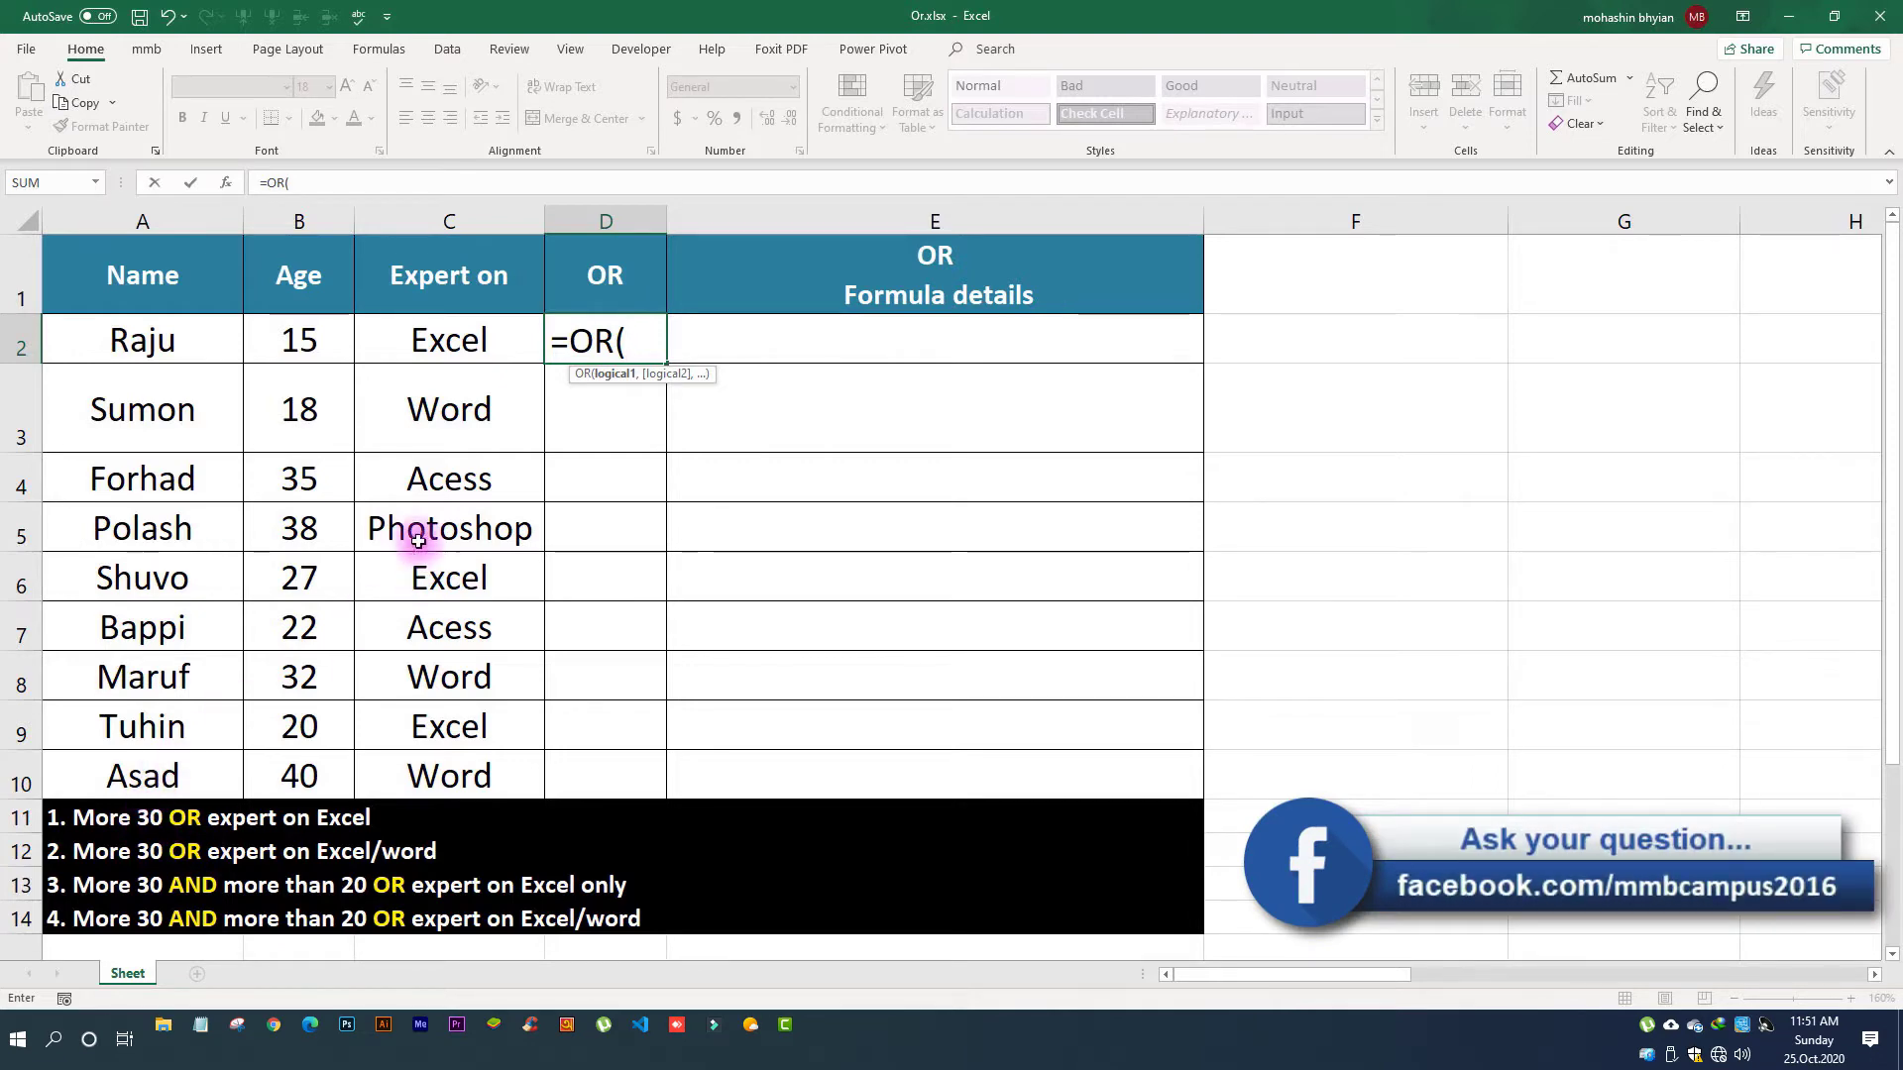
left_click(278, 346)
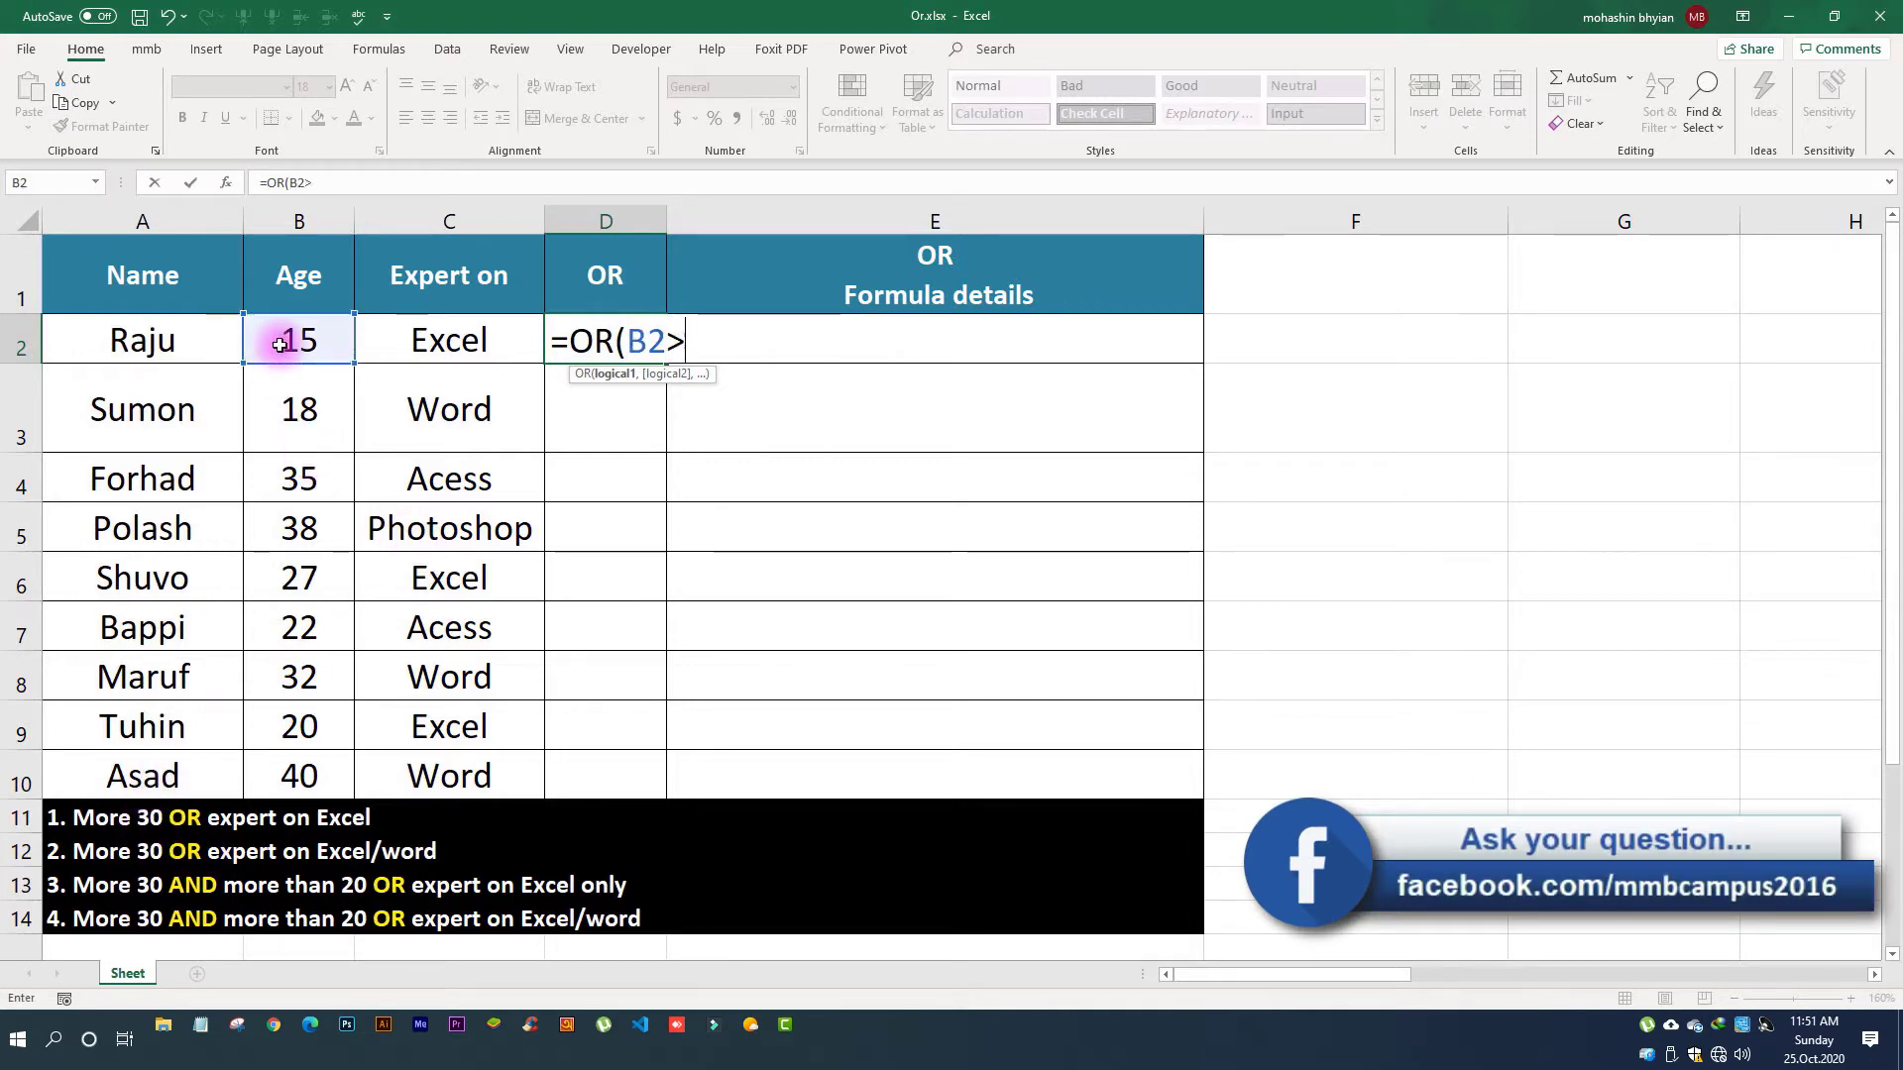
type("30,")
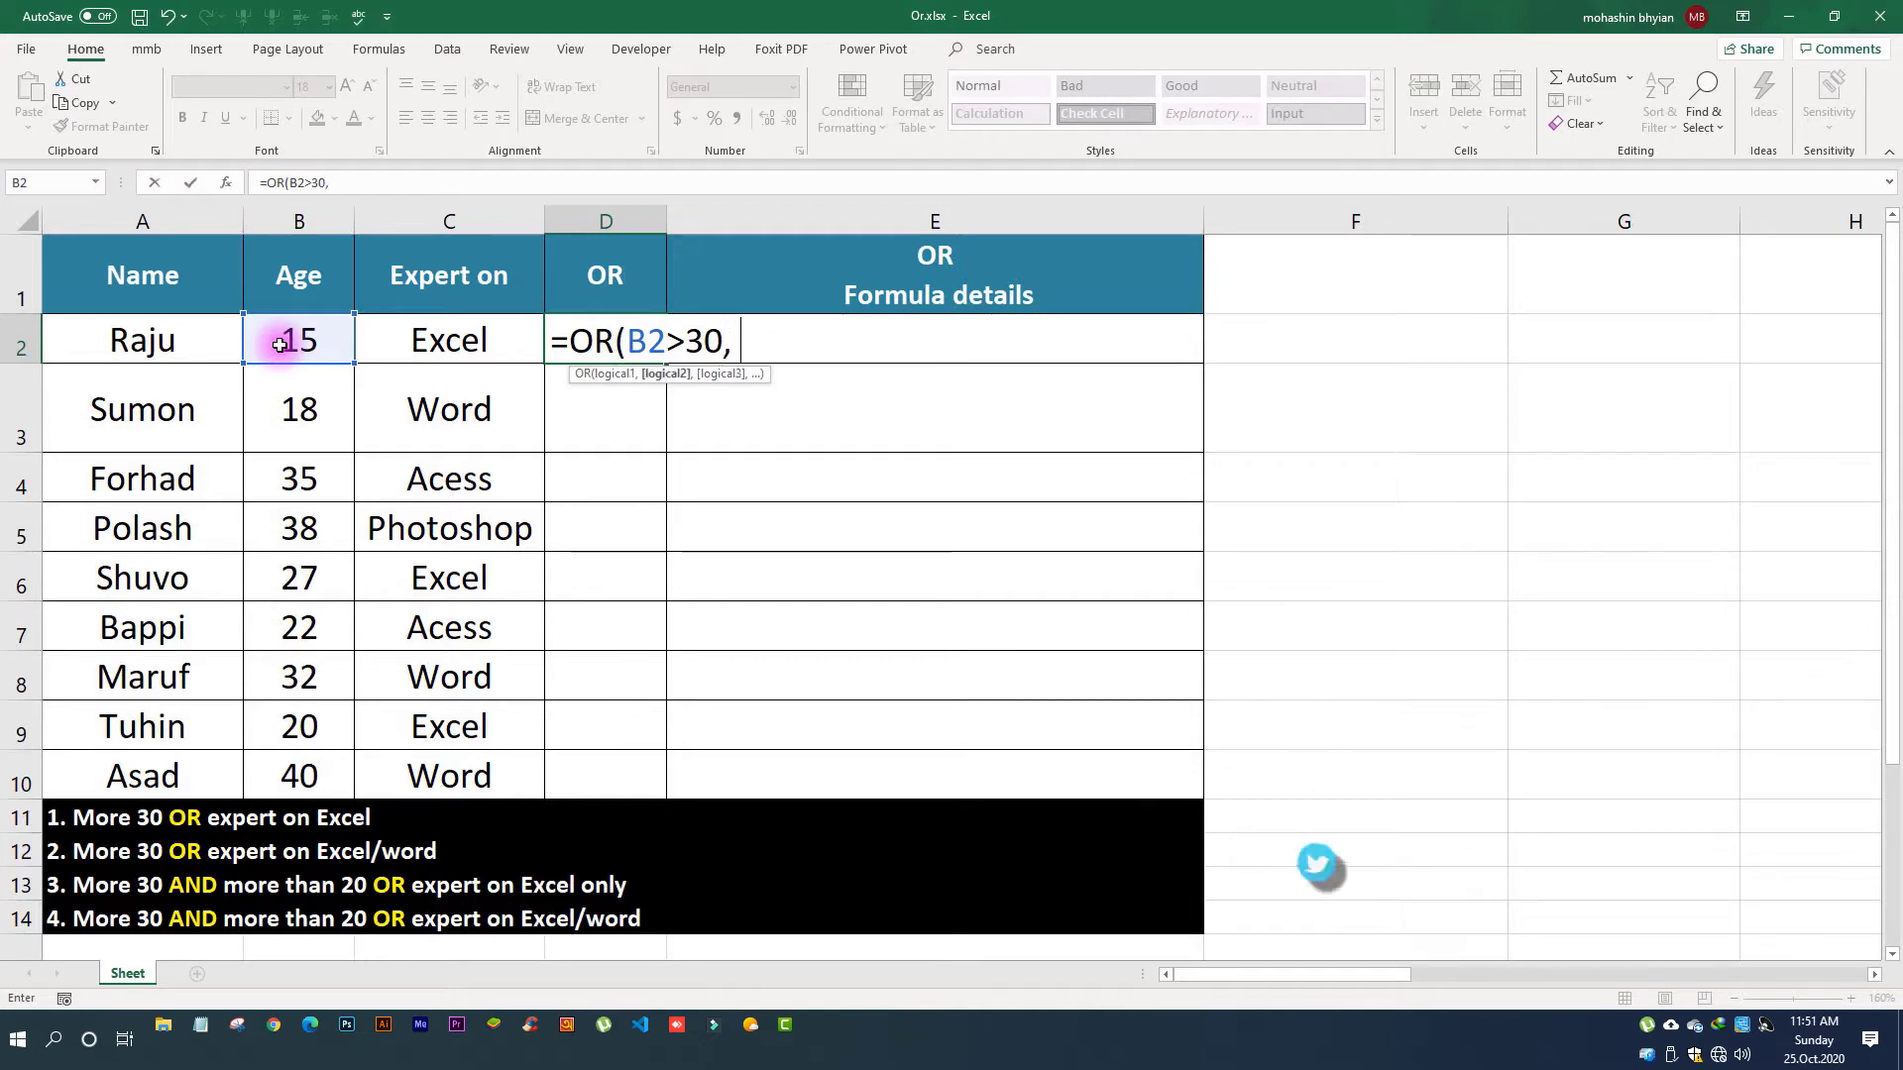
left_click(448, 344)
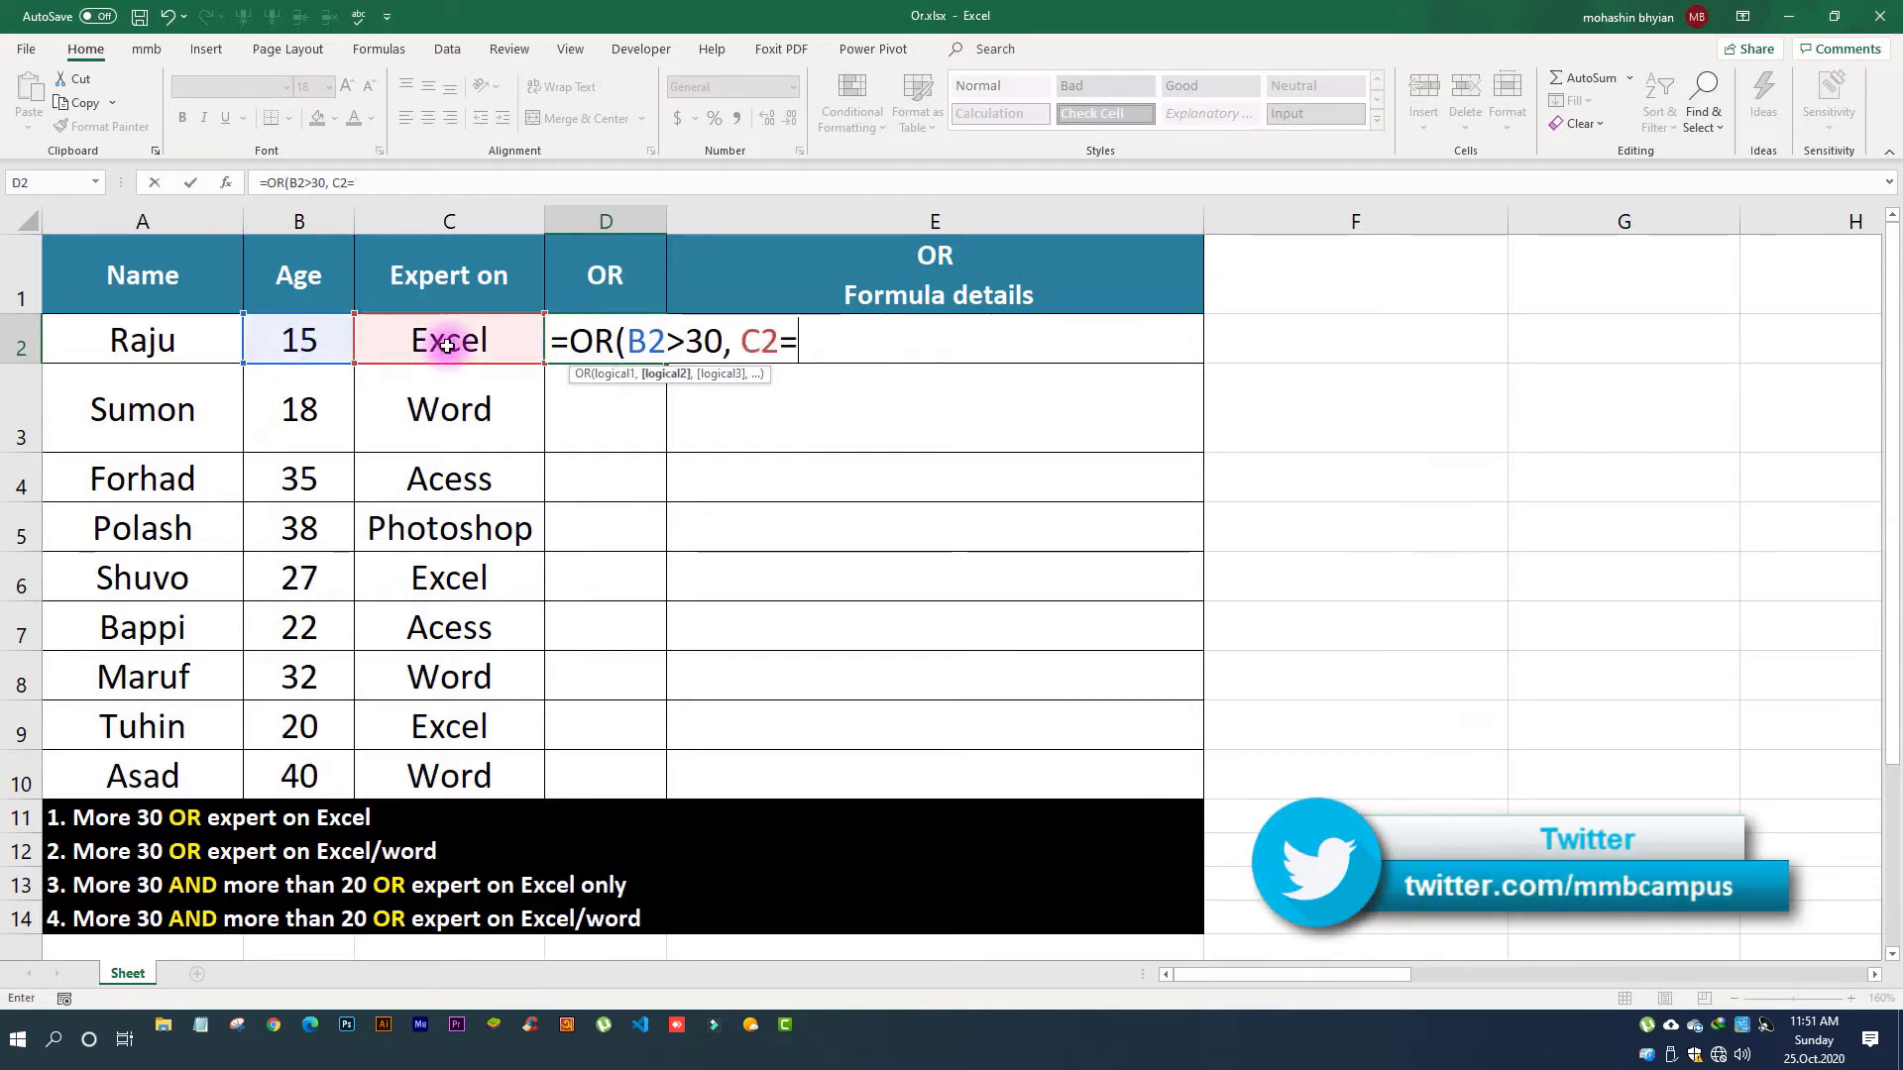
type("E")
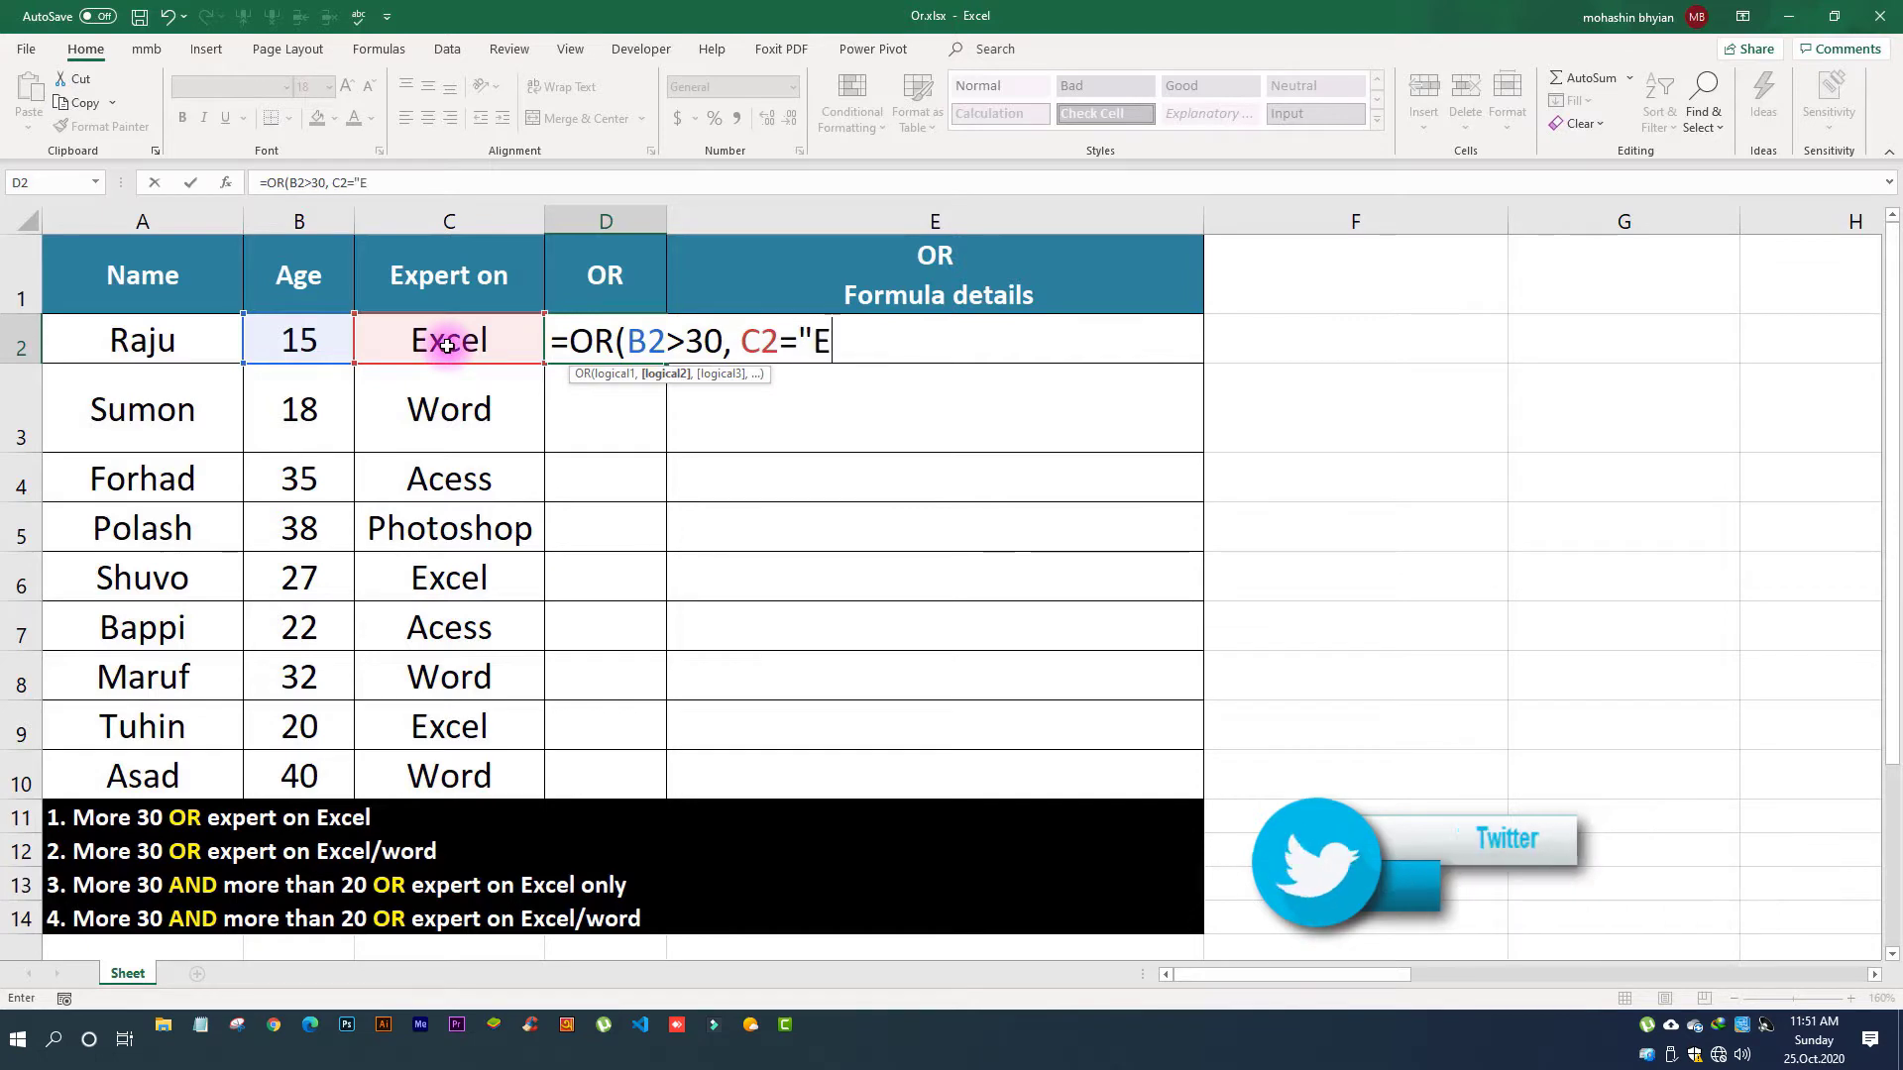
type("xcel")
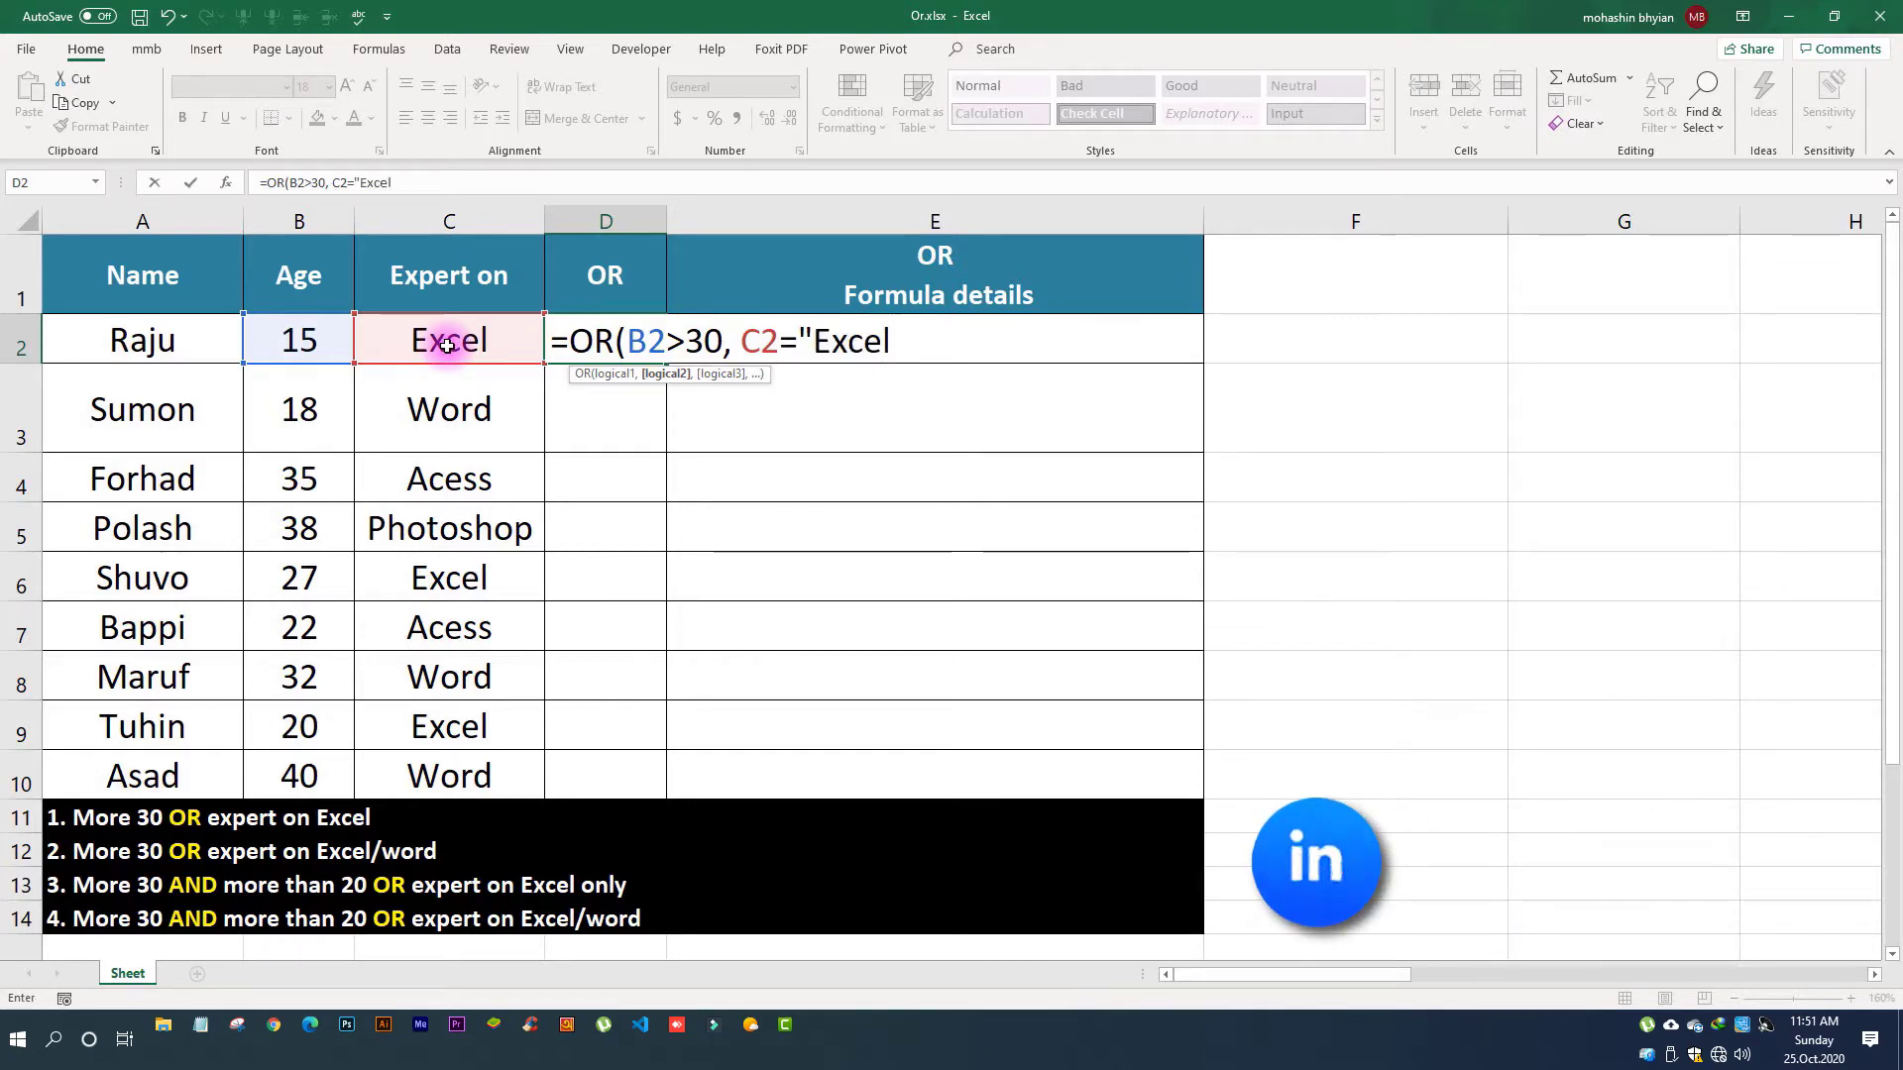
type("\"")
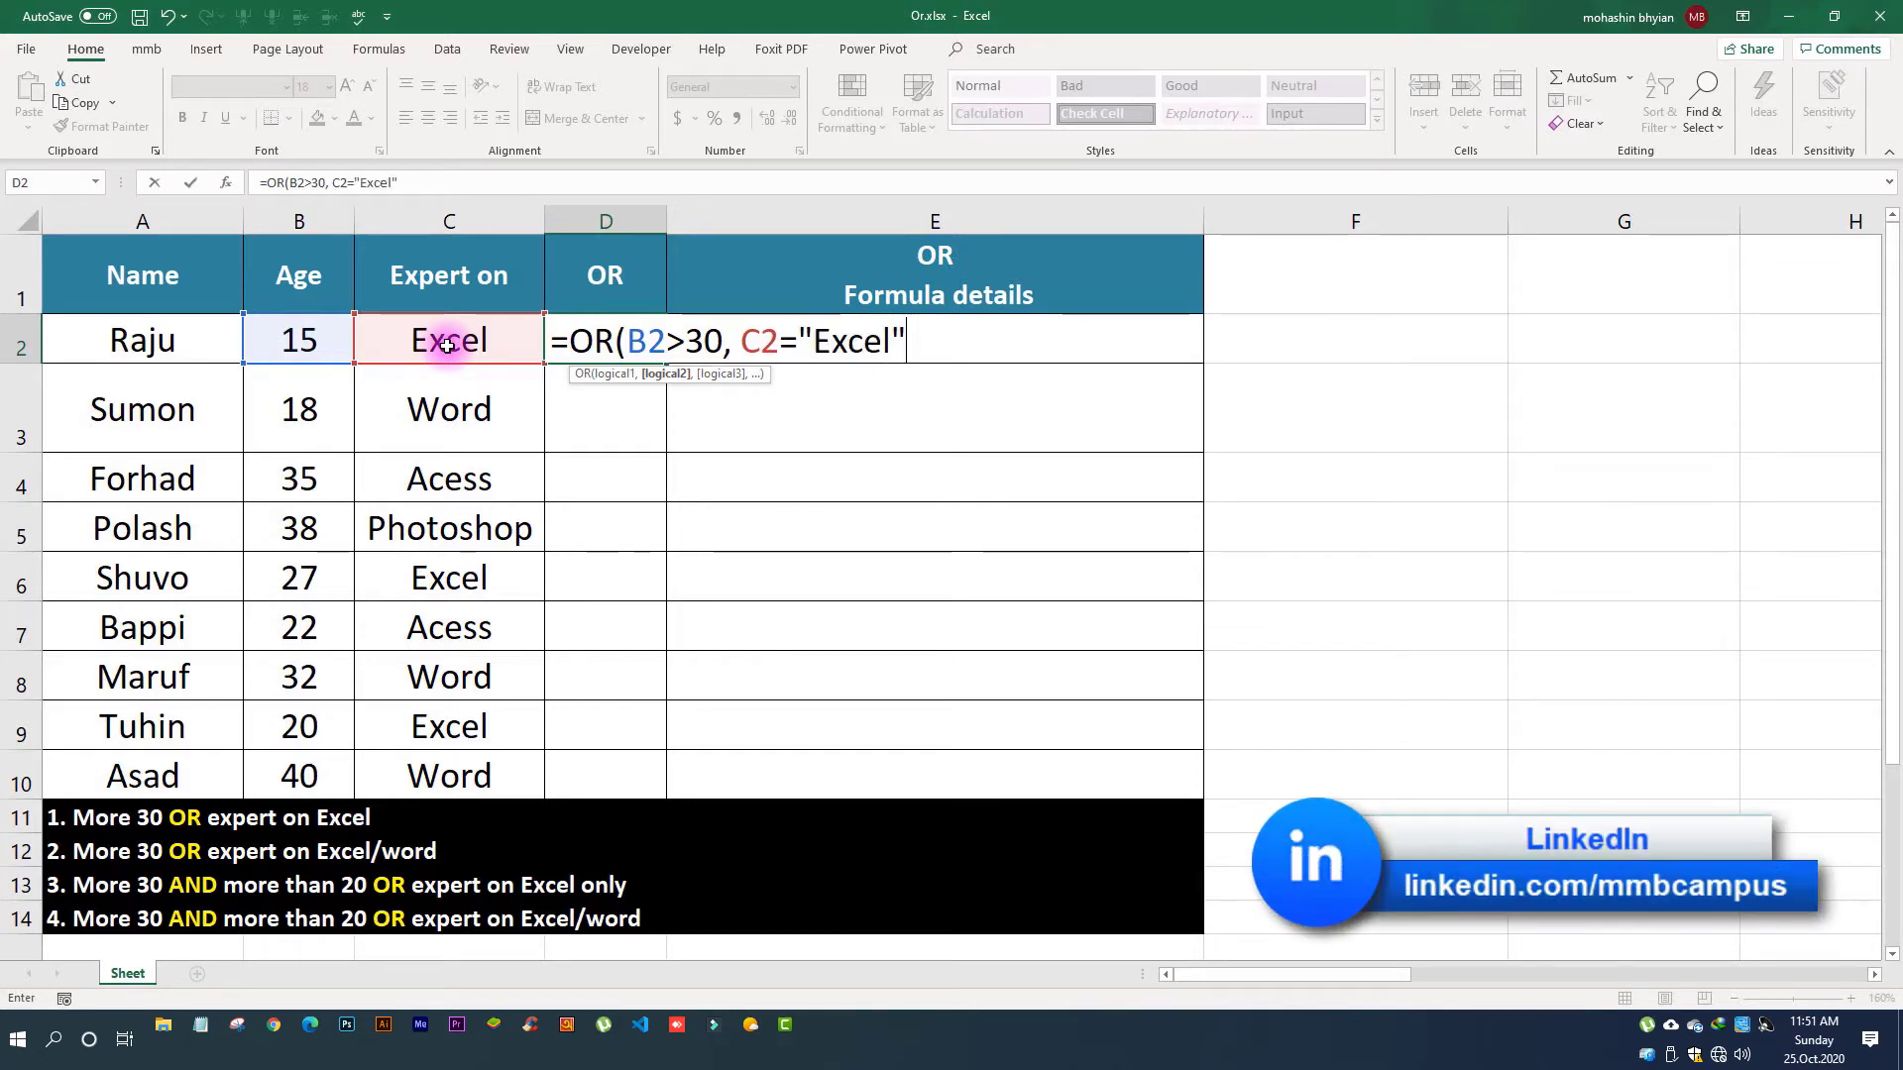
type(")")
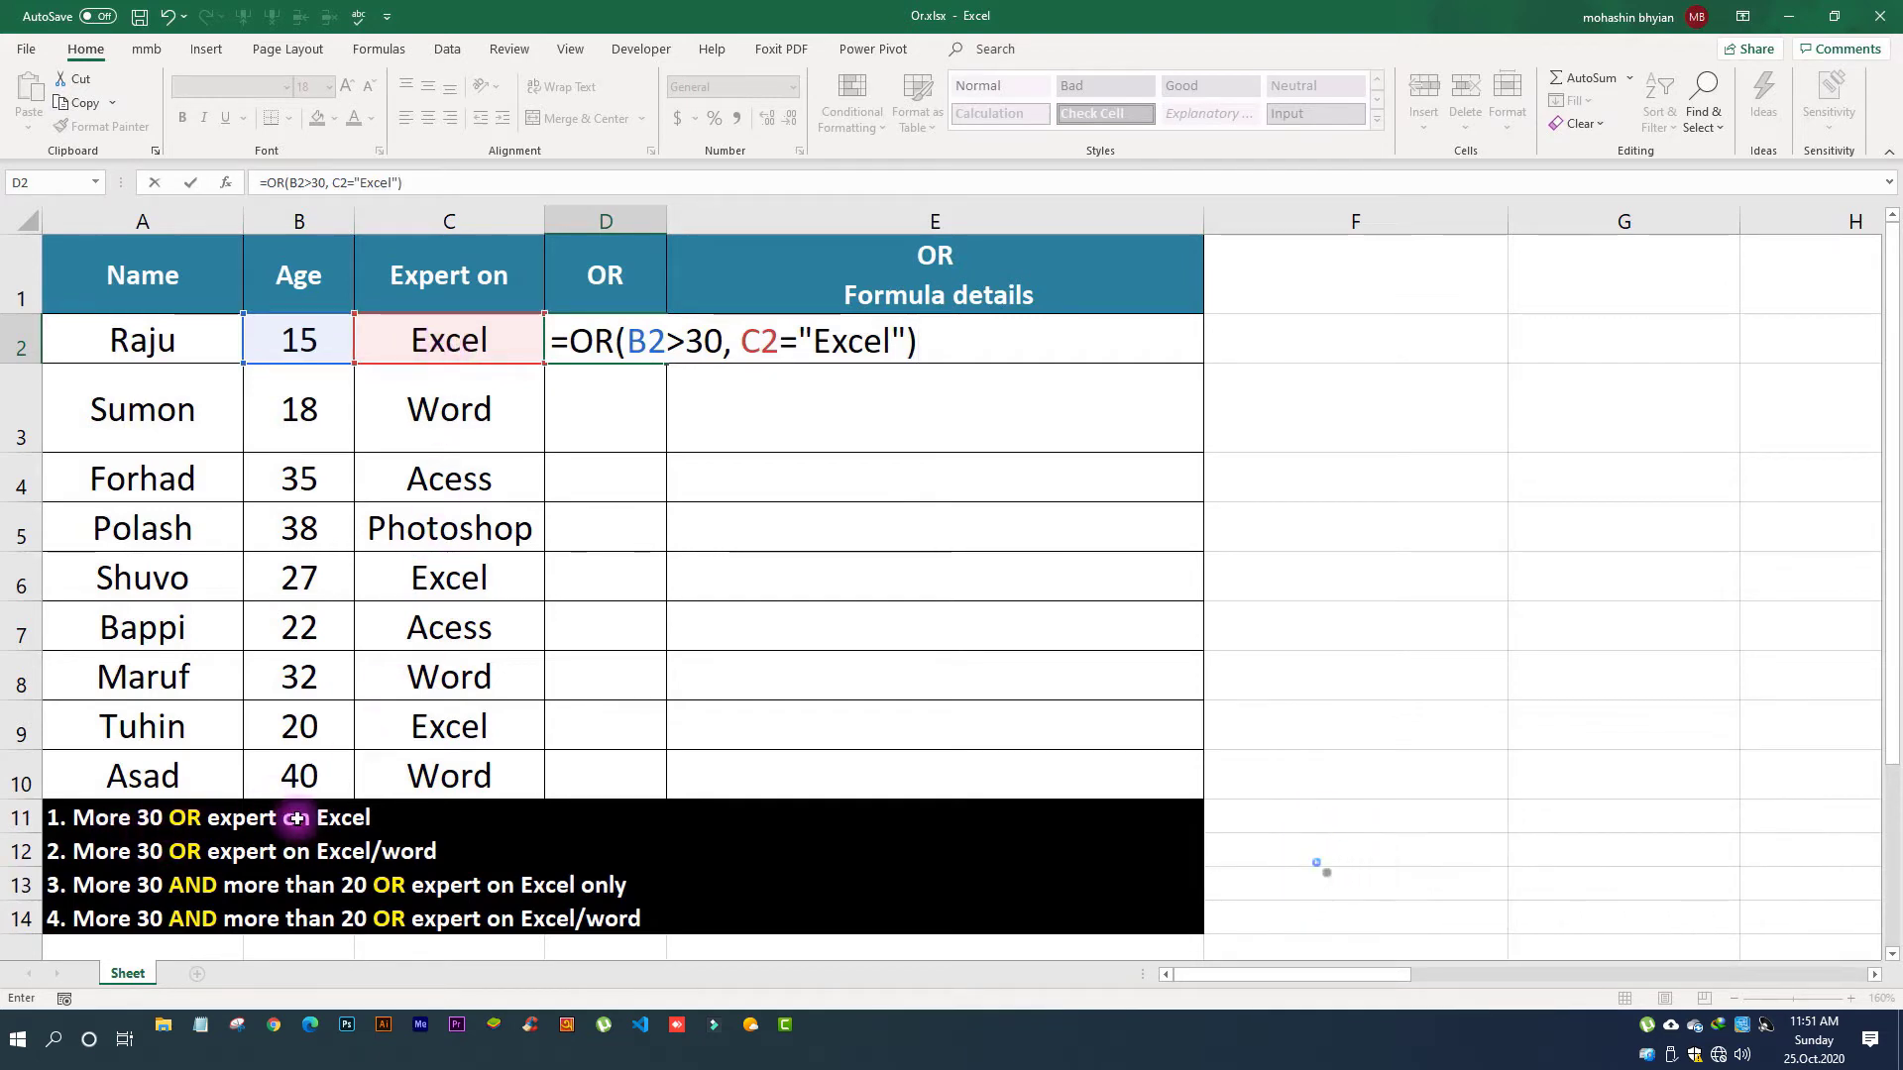
Step: Evaluate the B2>30 and C2="Excel" conditions with F9, restore them, and commit D2's formula
left_click(689, 335)
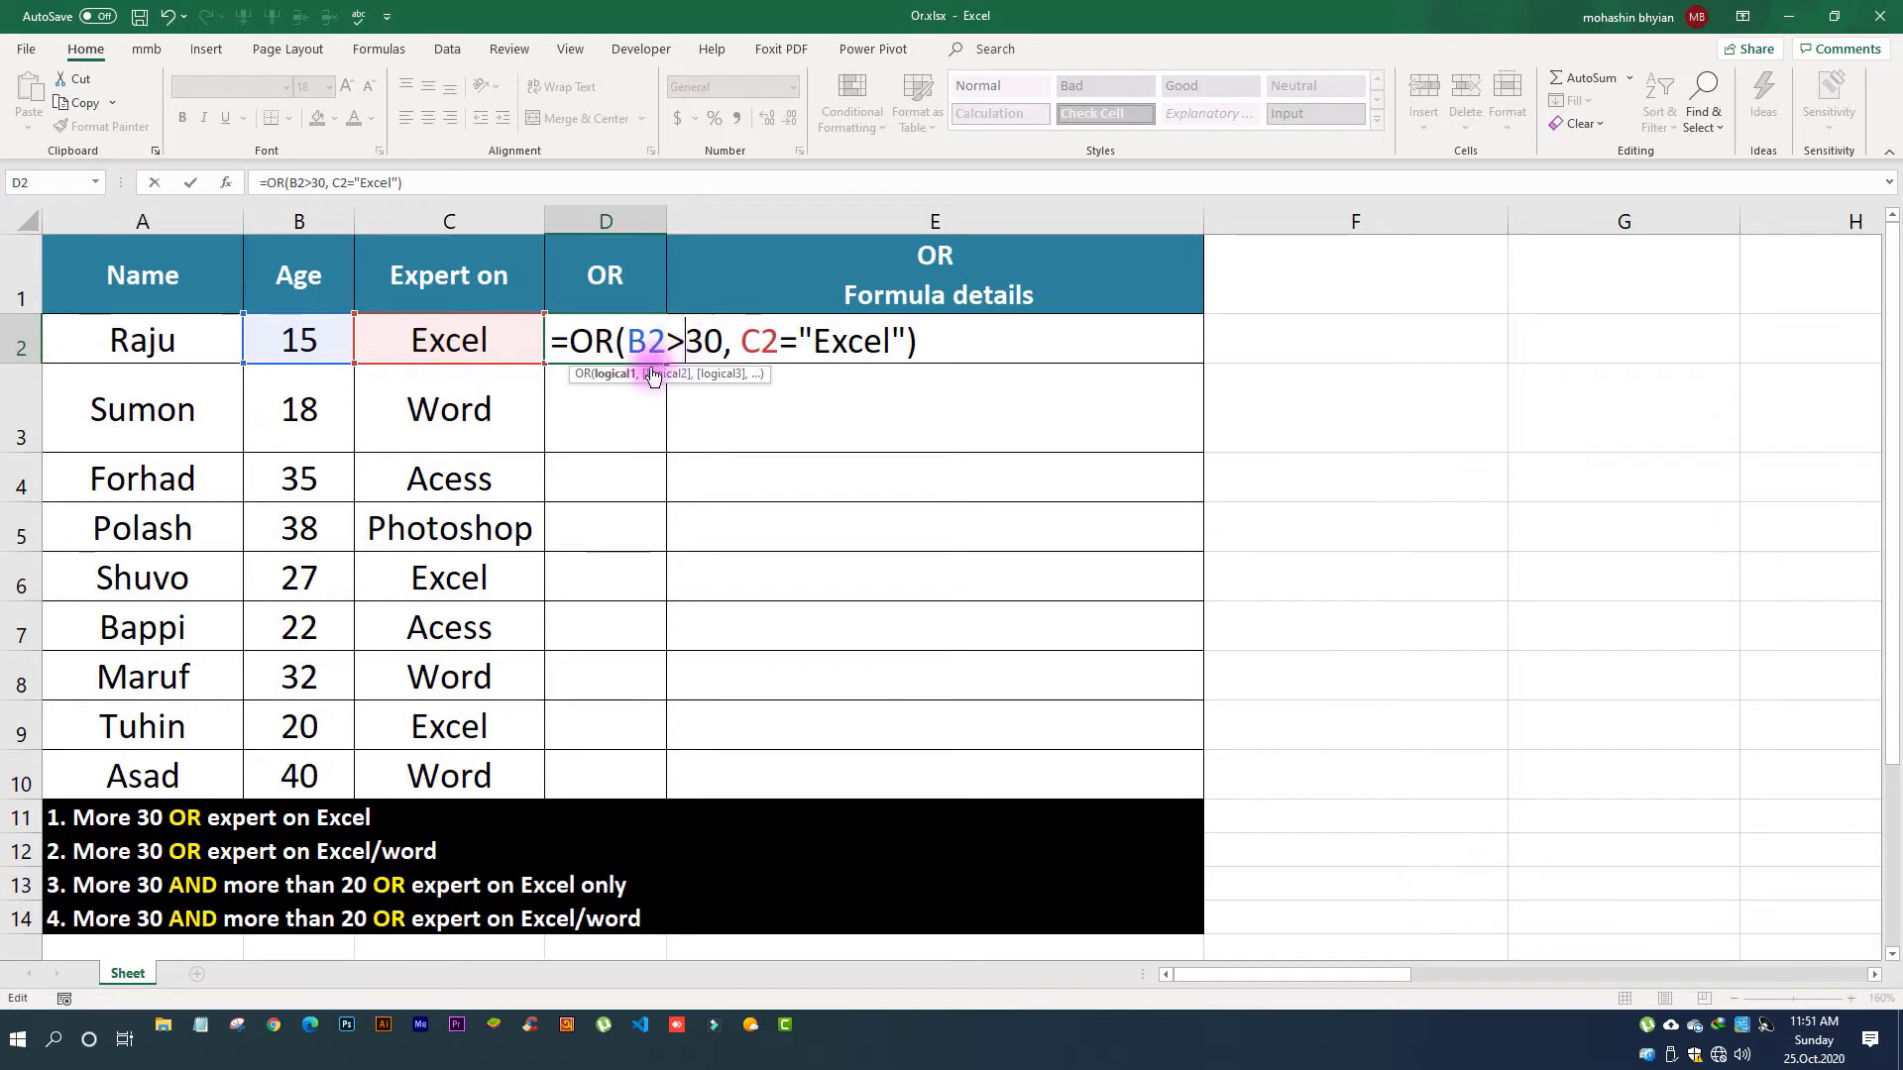
left_click(616, 375)
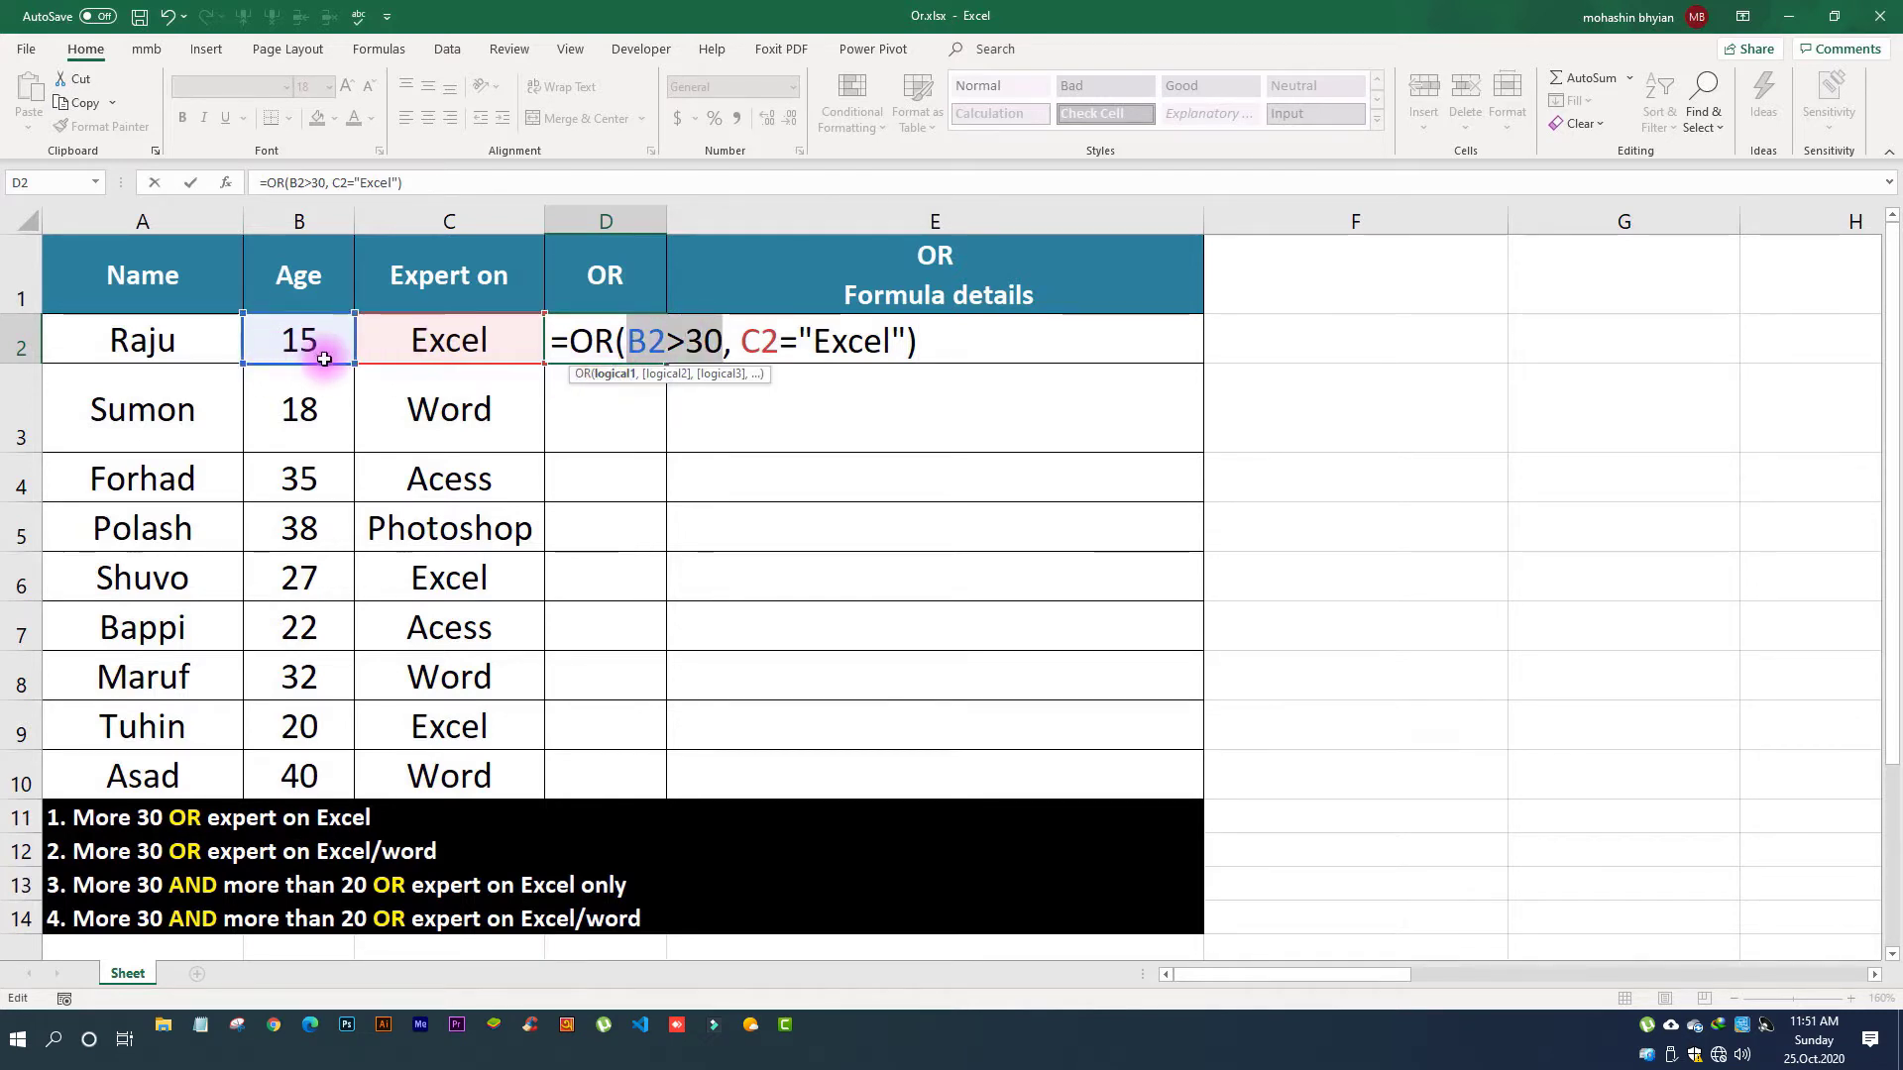
key("F9")
key("ctrl+z")
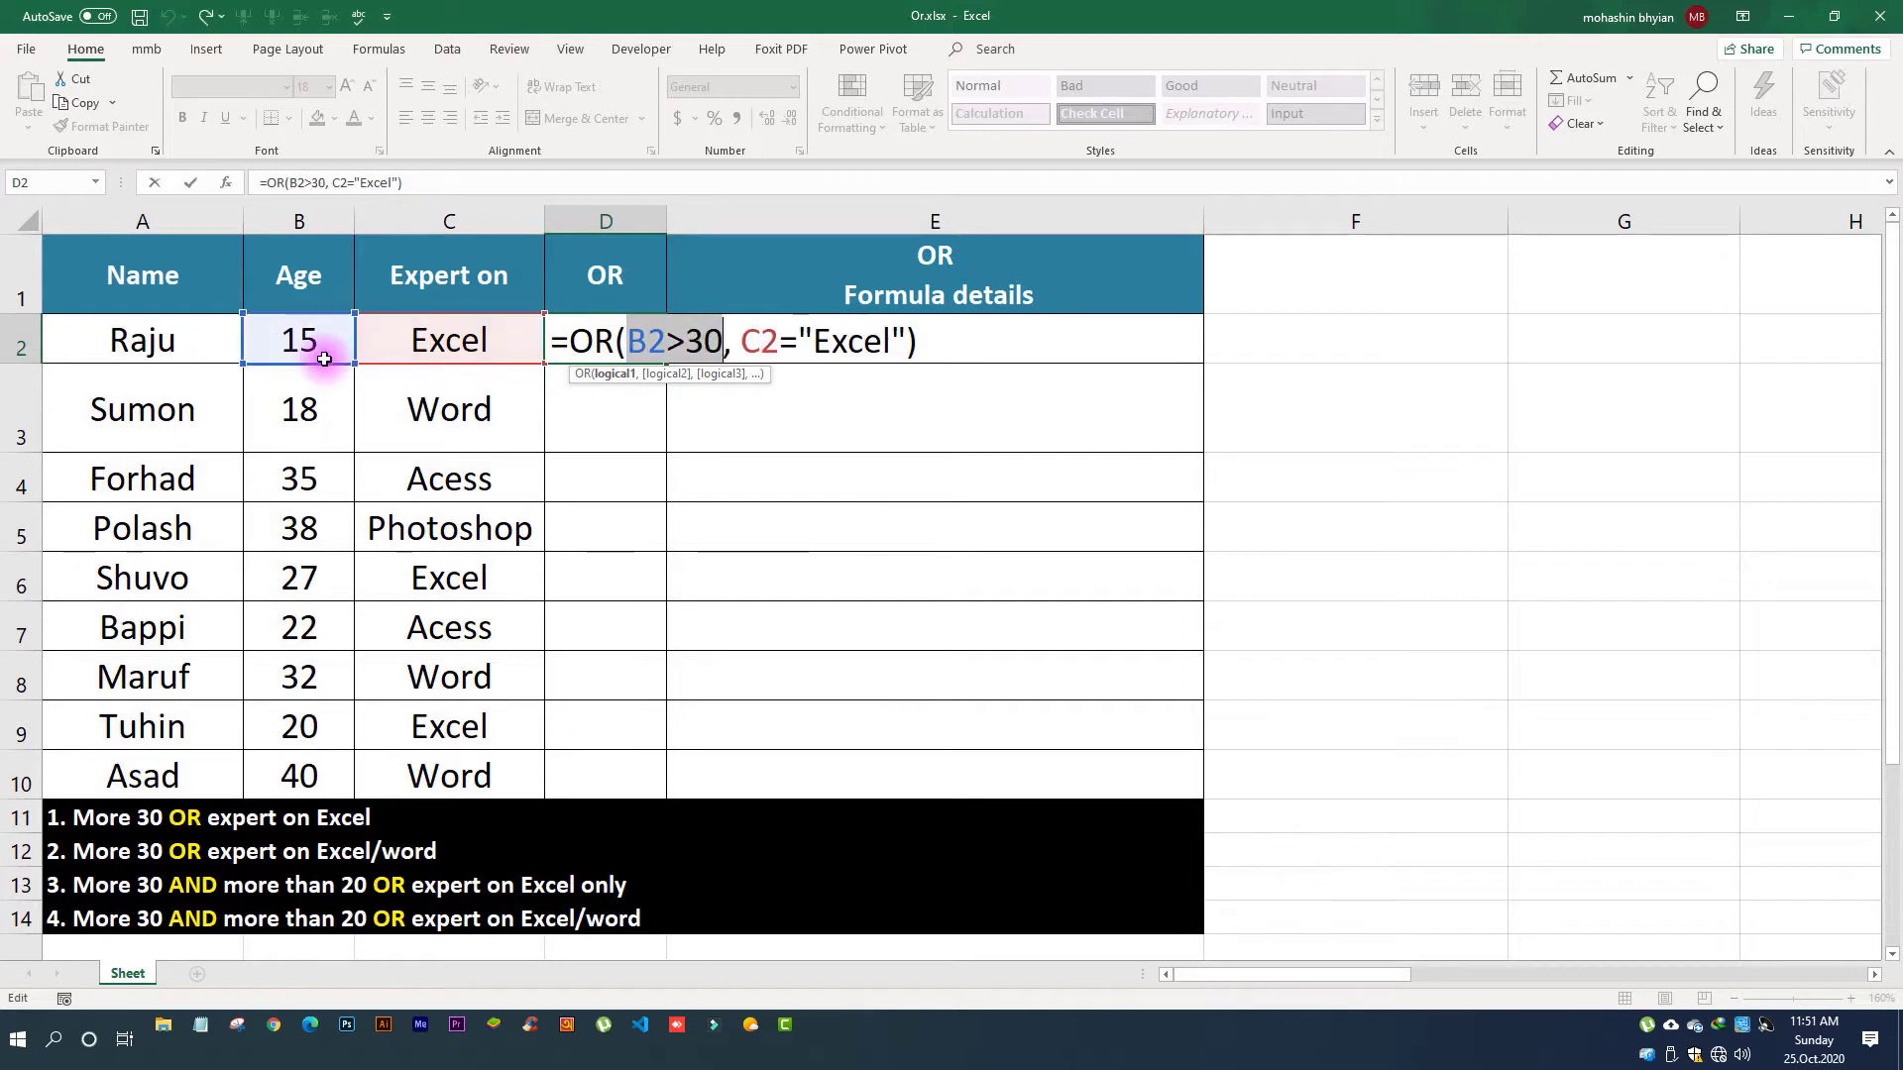
left_click(663, 380)
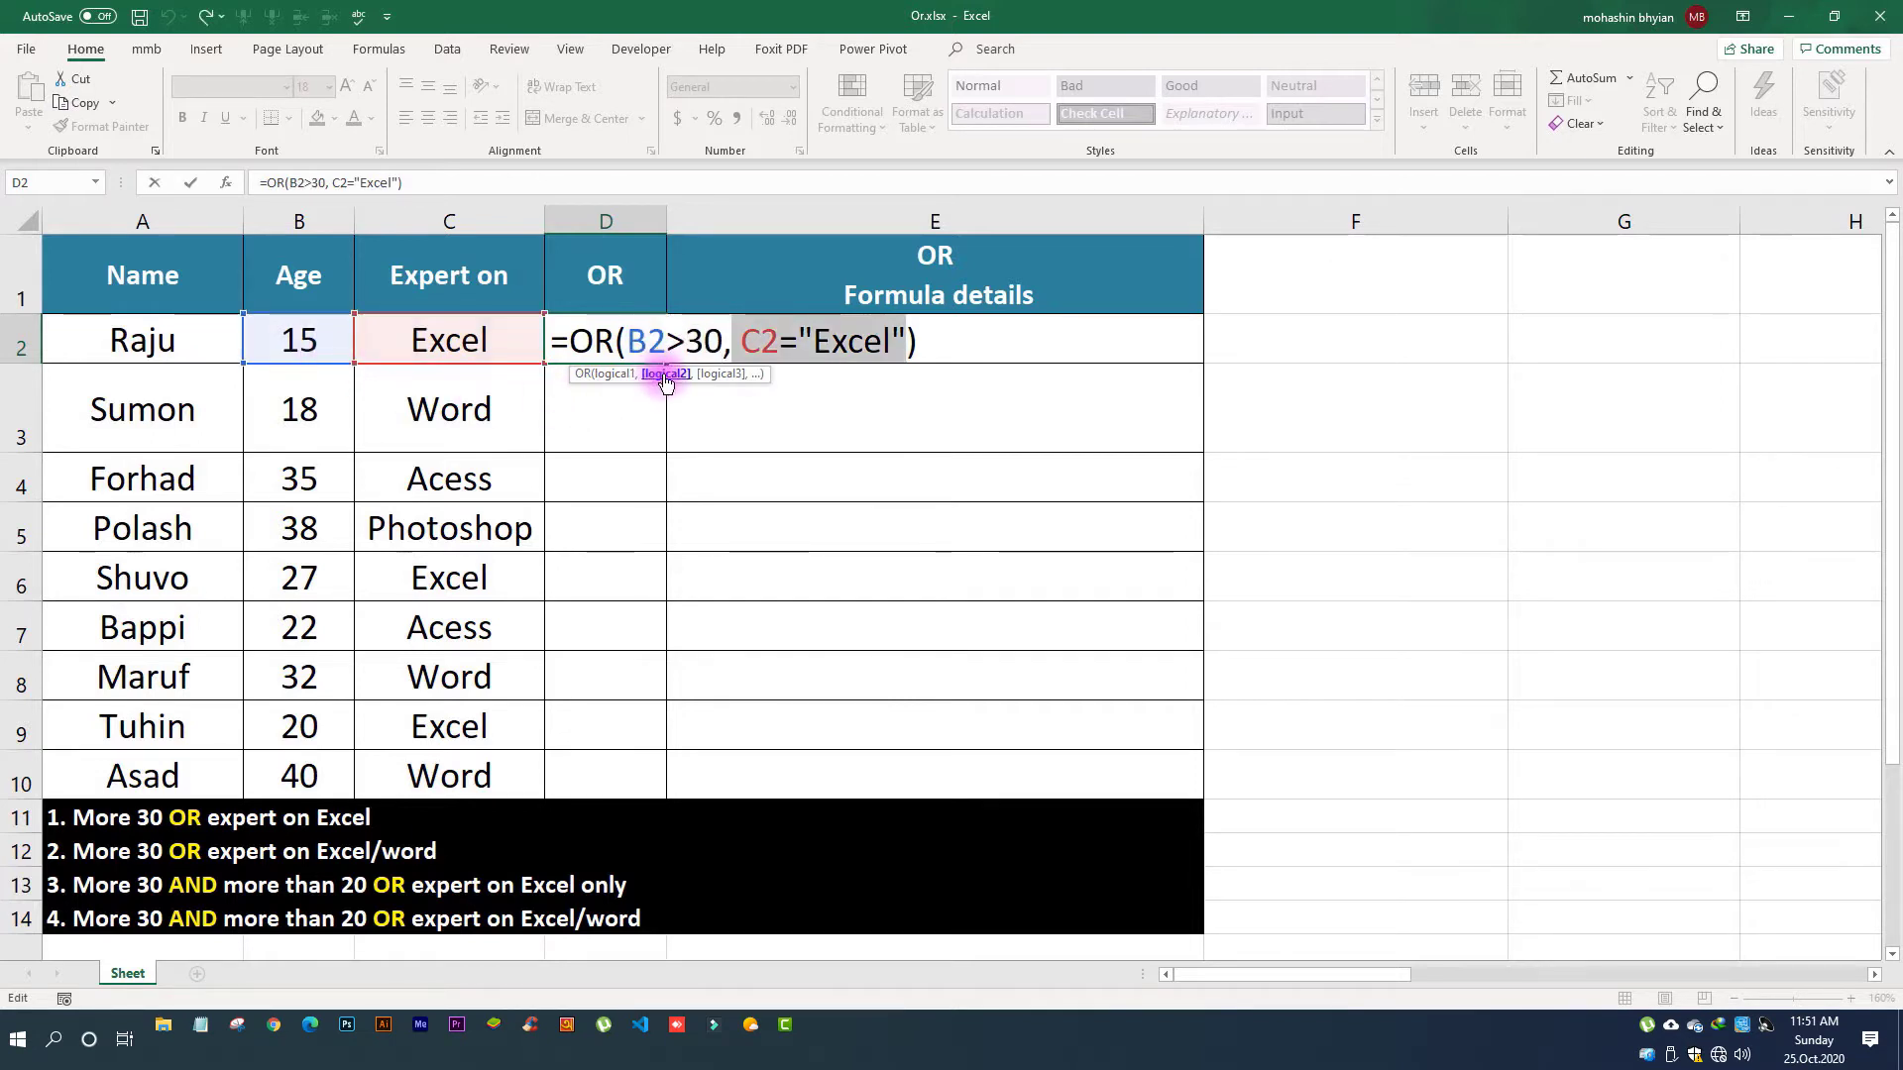
key("F9")
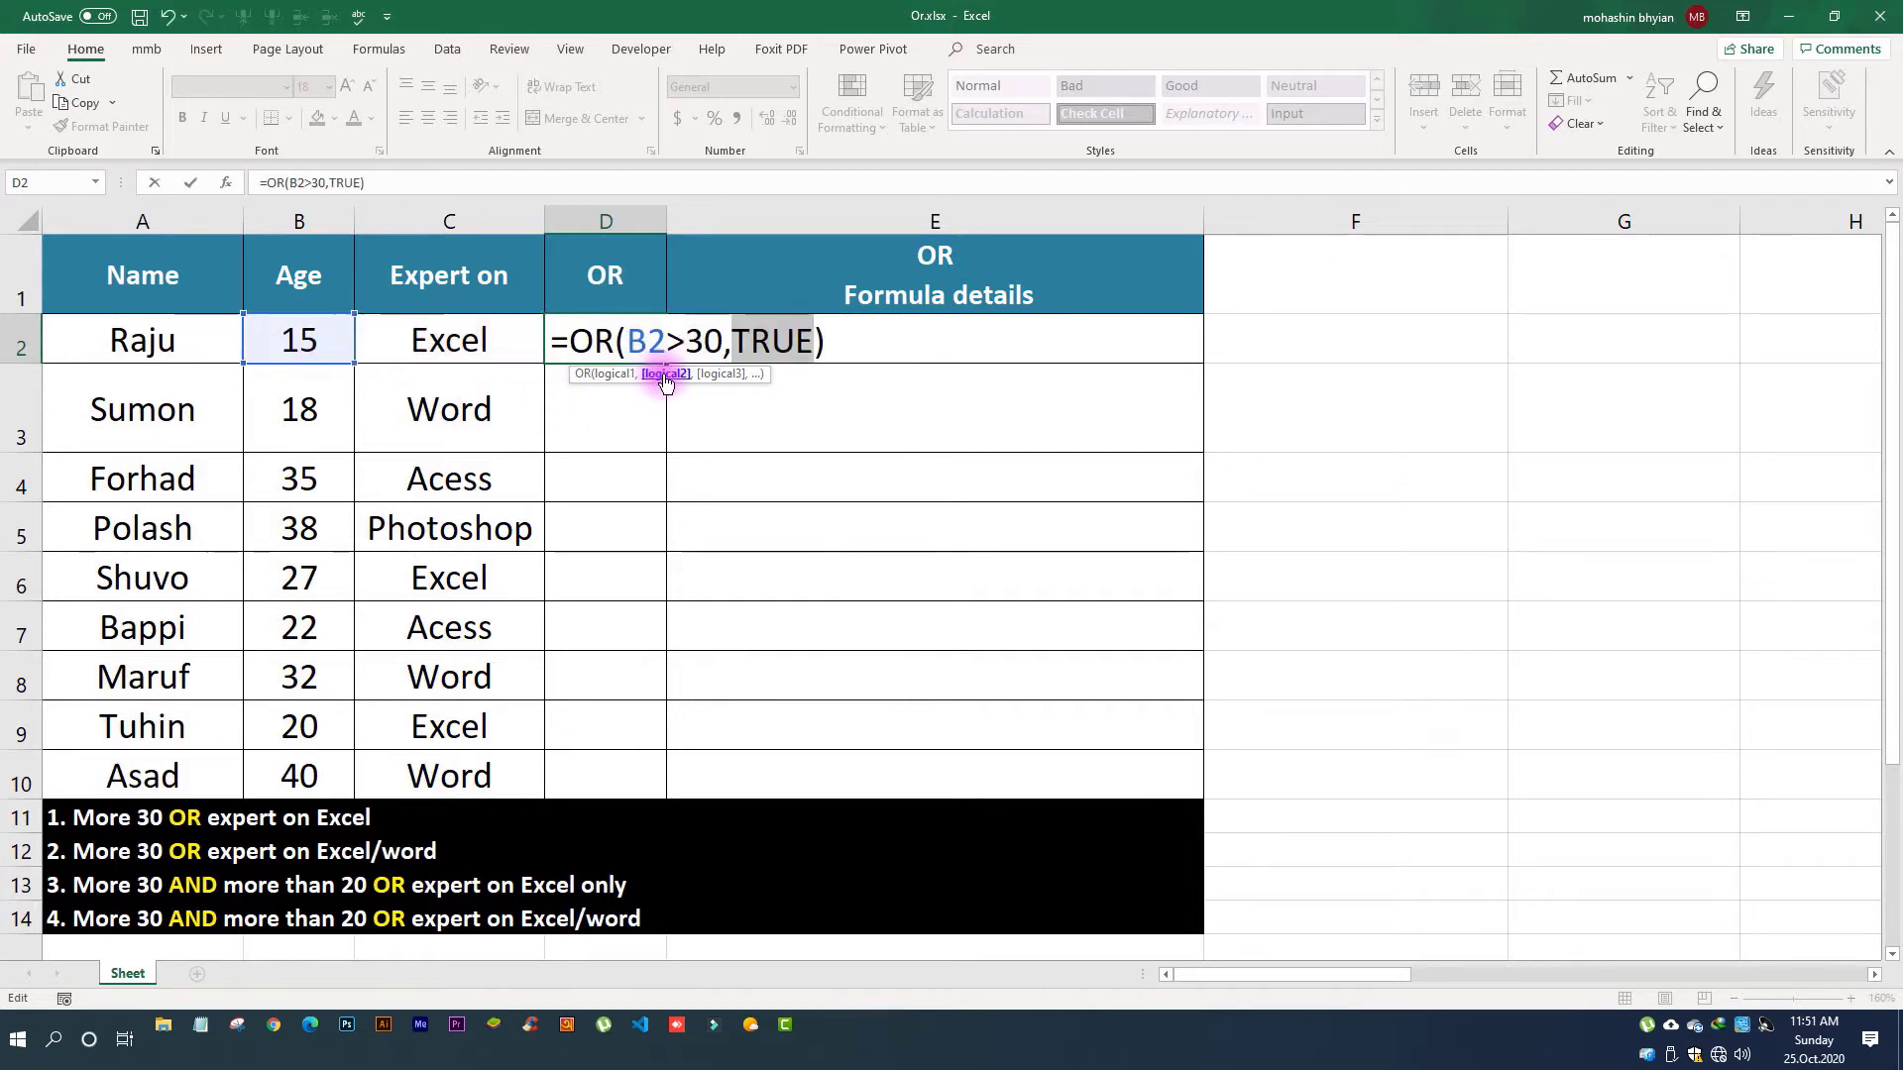
key("ctrl+z")
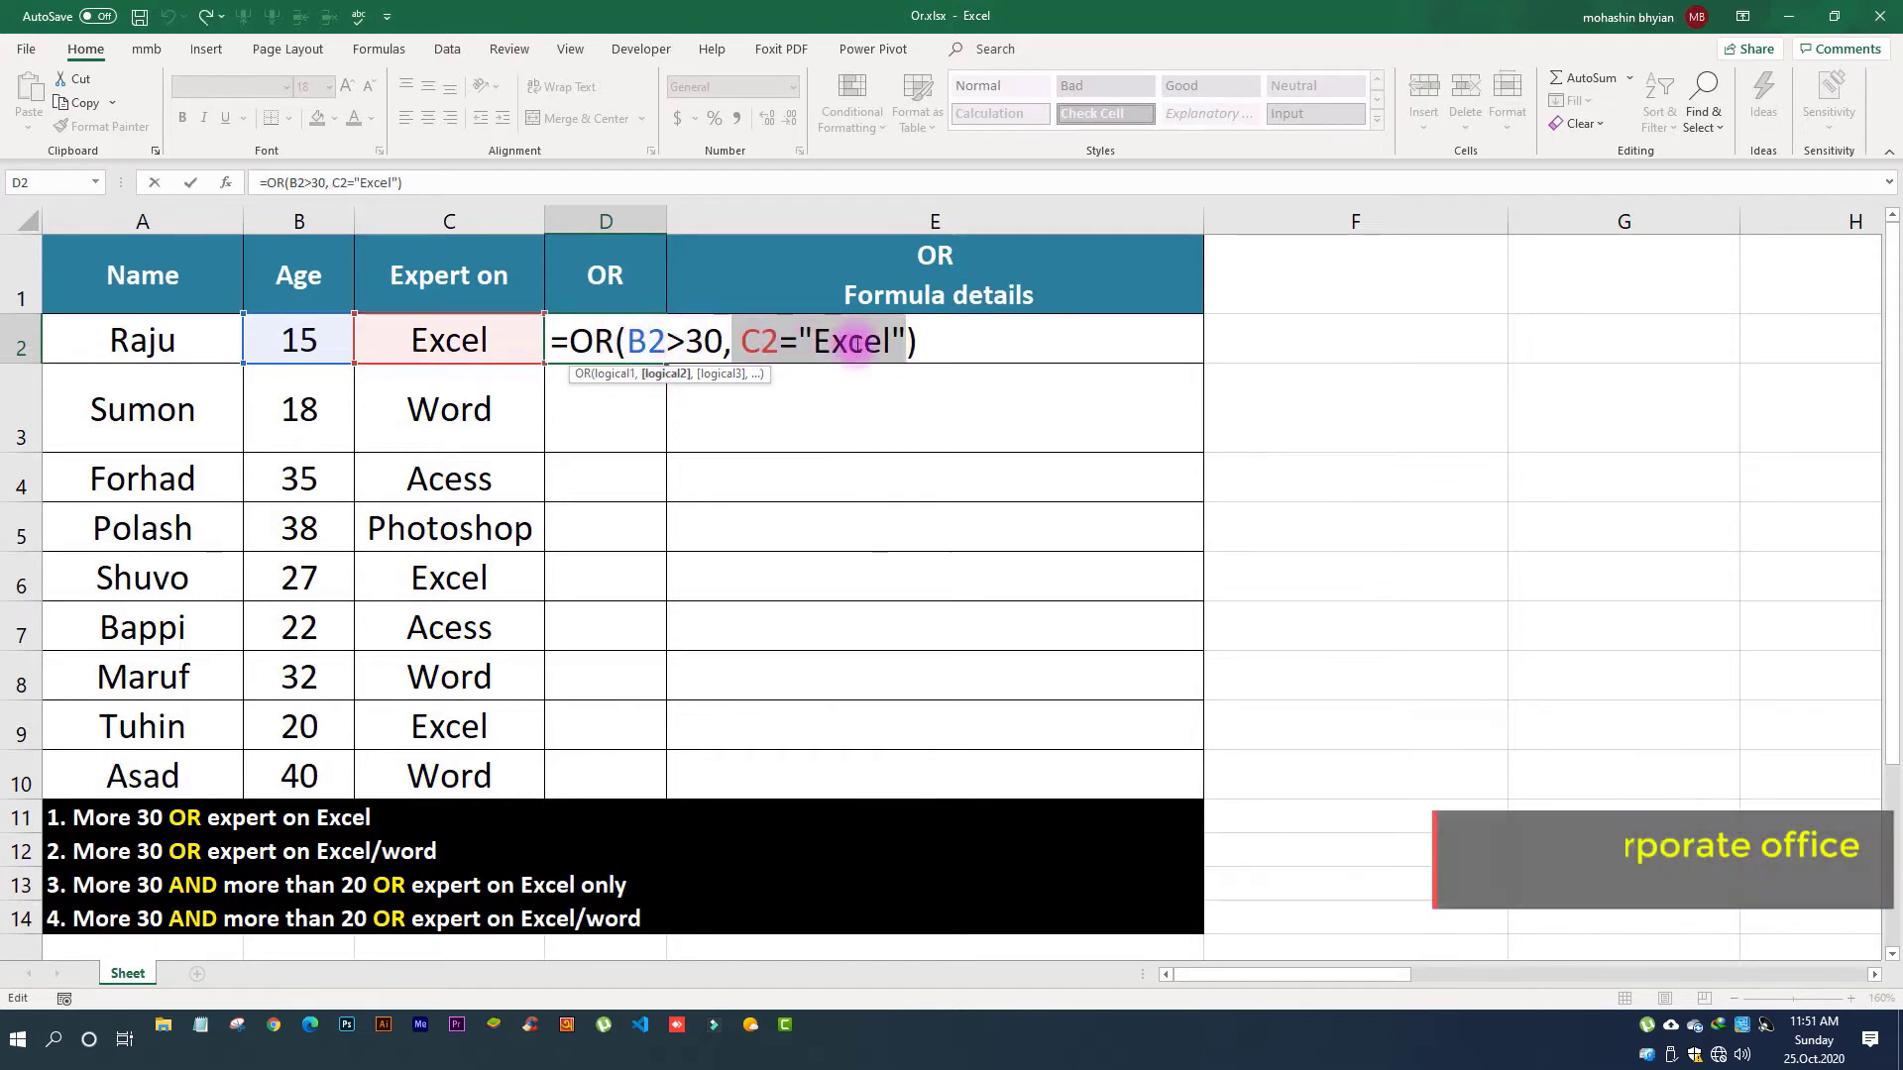
key("Return")
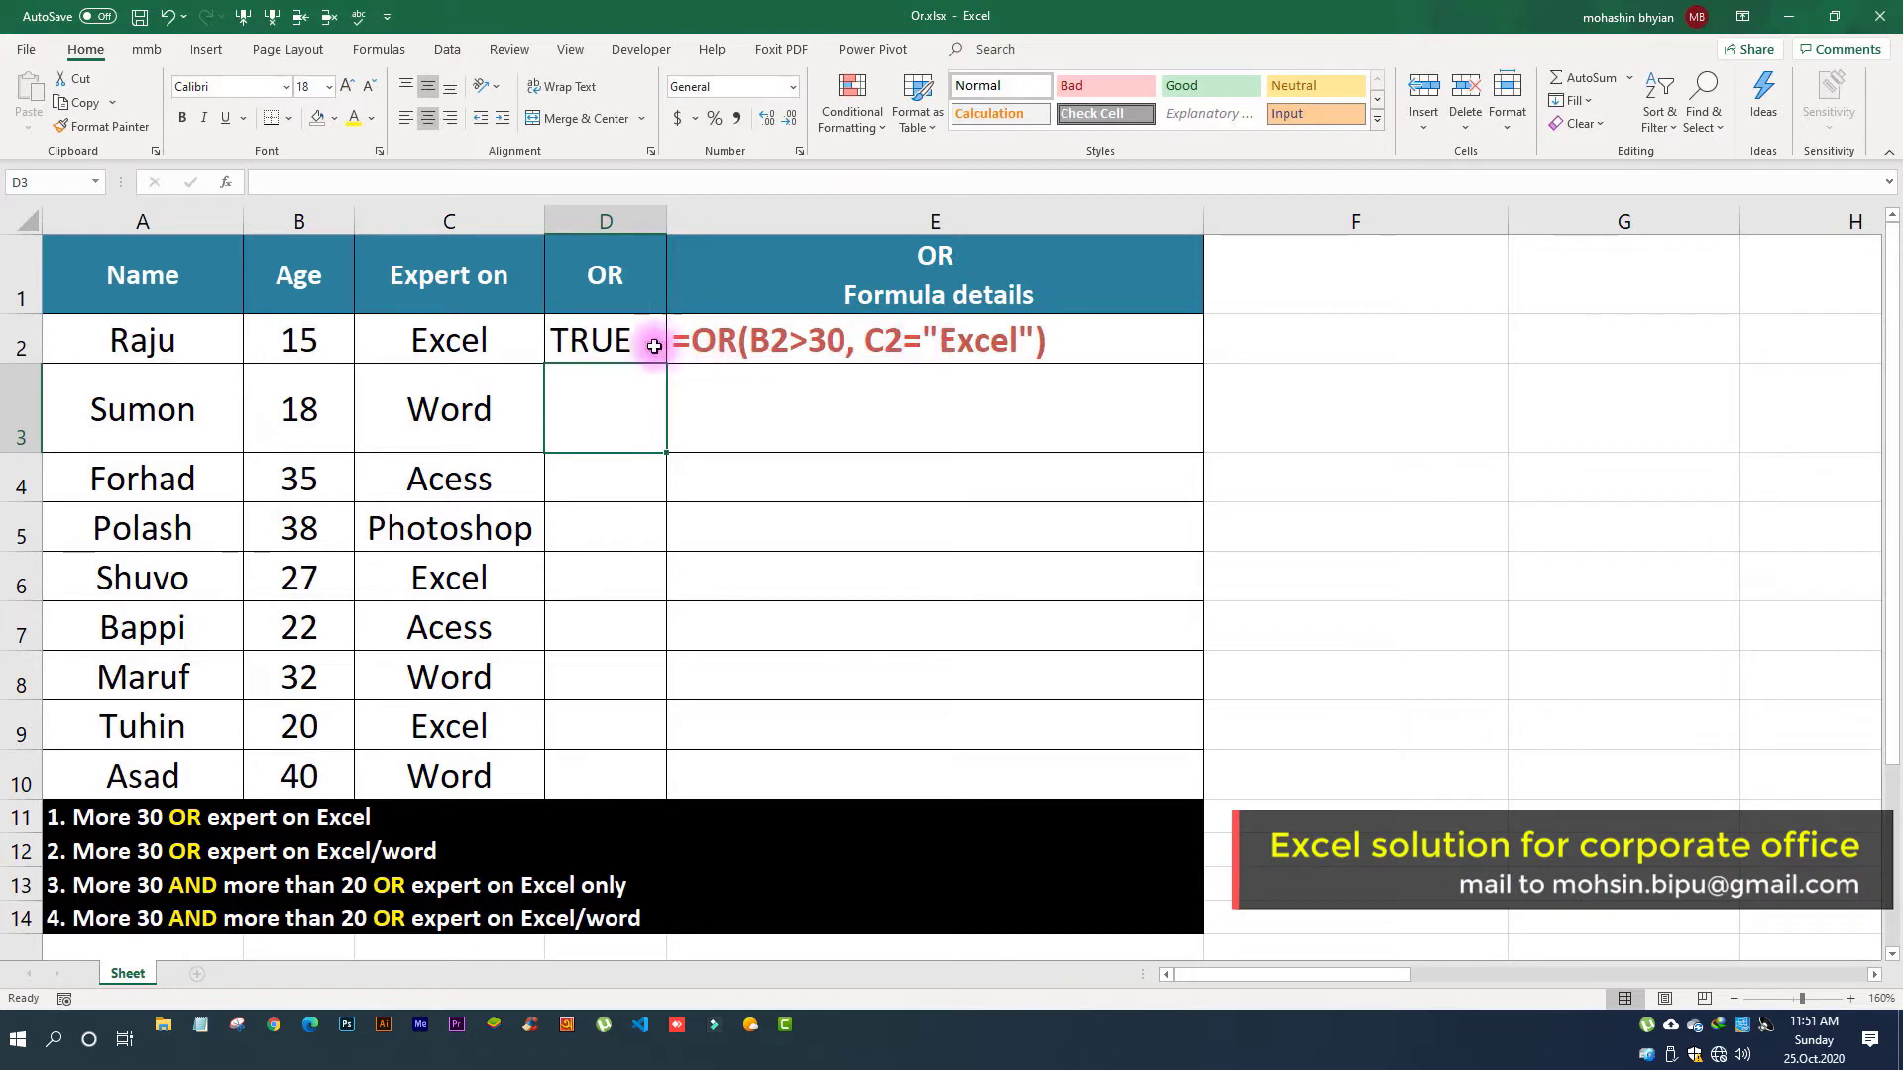
Step: Copy the OR formula to D3 and inspect its B3>30 and C3="Excel" conditions without changing it
left_click(622, 345)
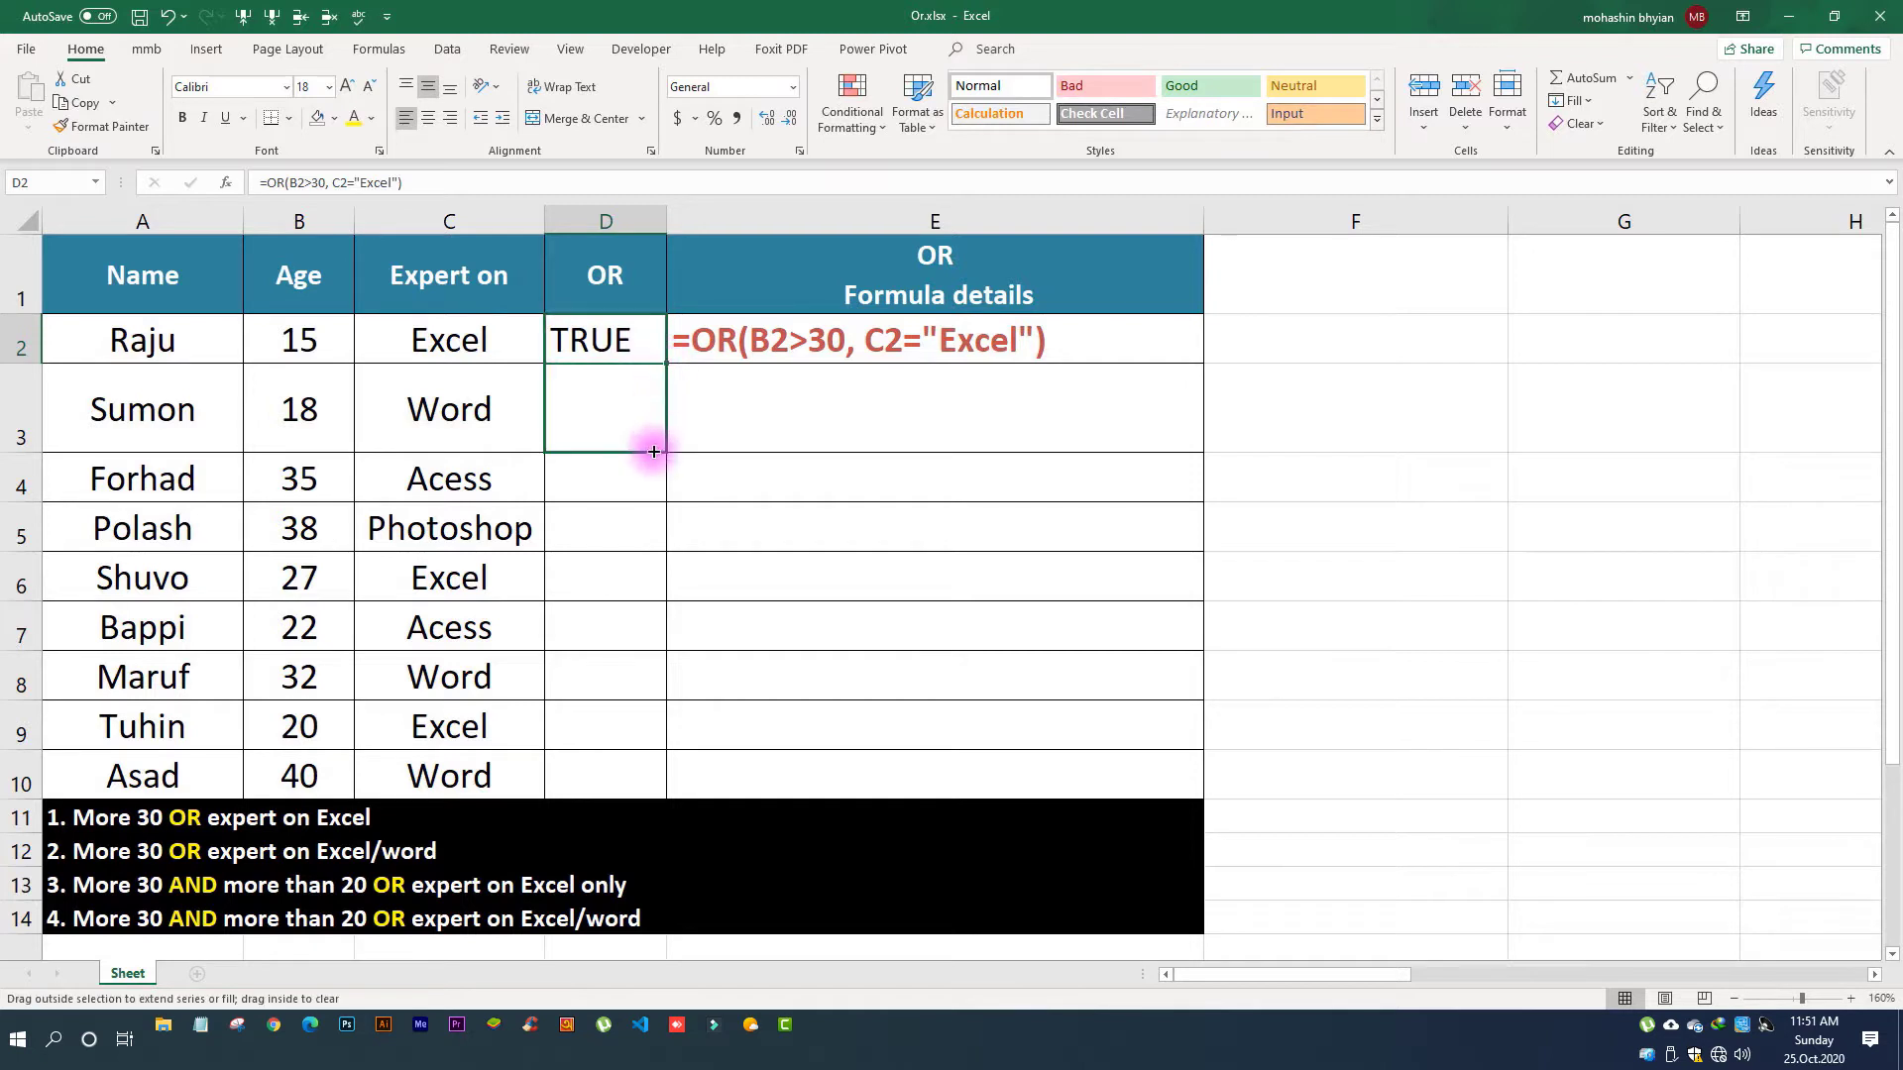
left_click_drag(667, 362, 649, 446)
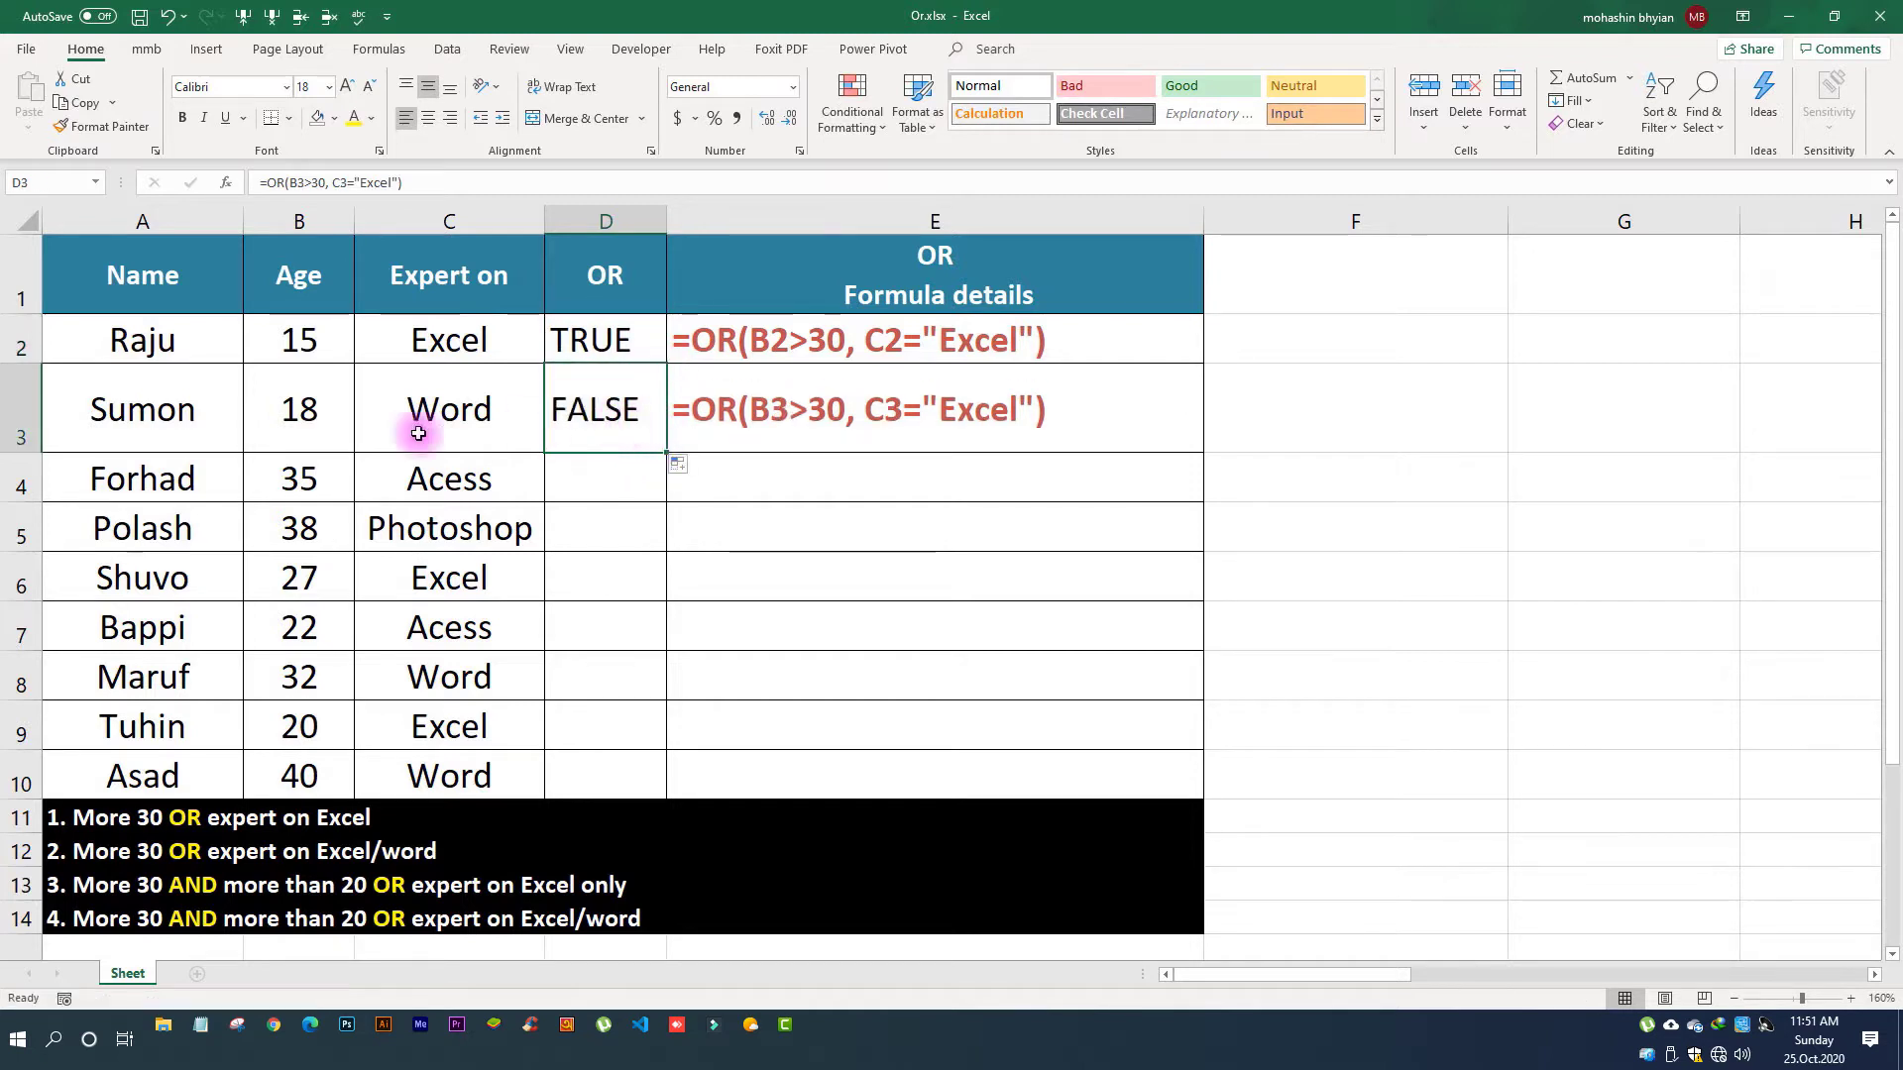
double_click(571, 417)
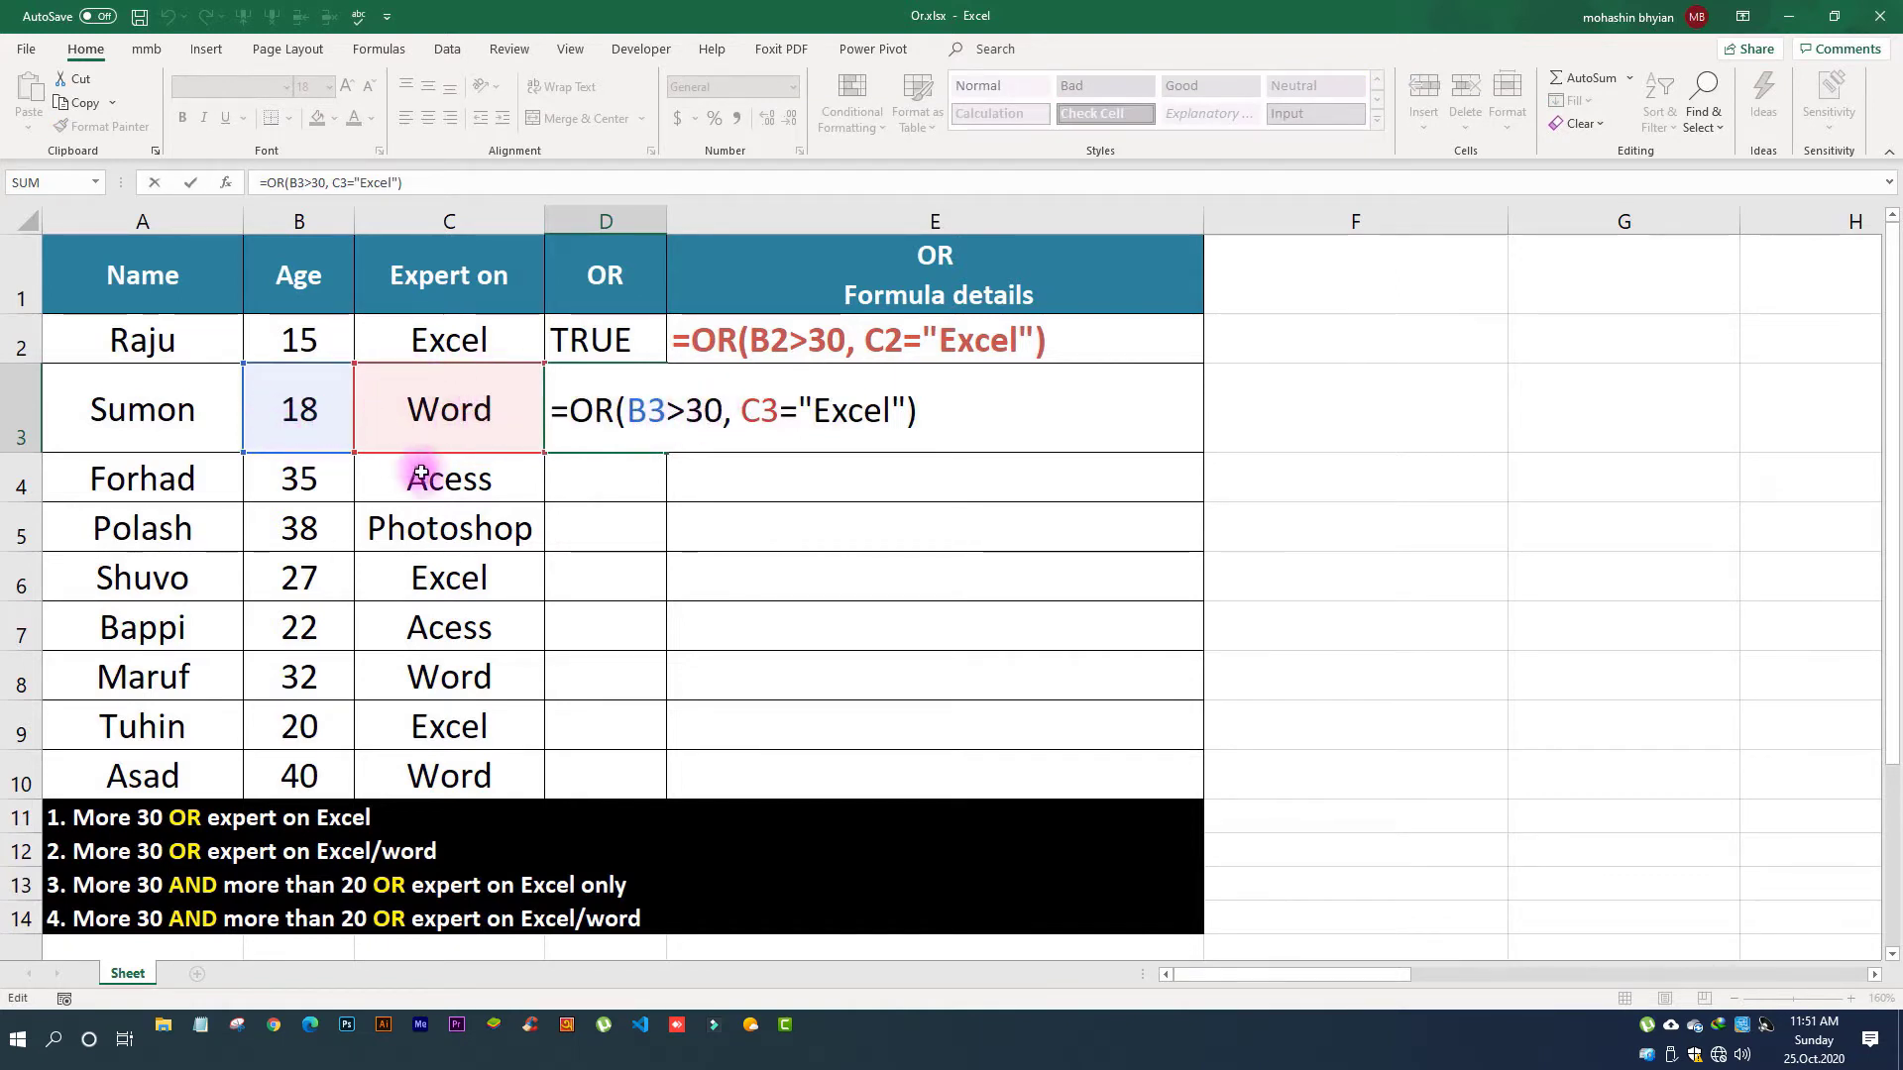
double_click(703, 409)
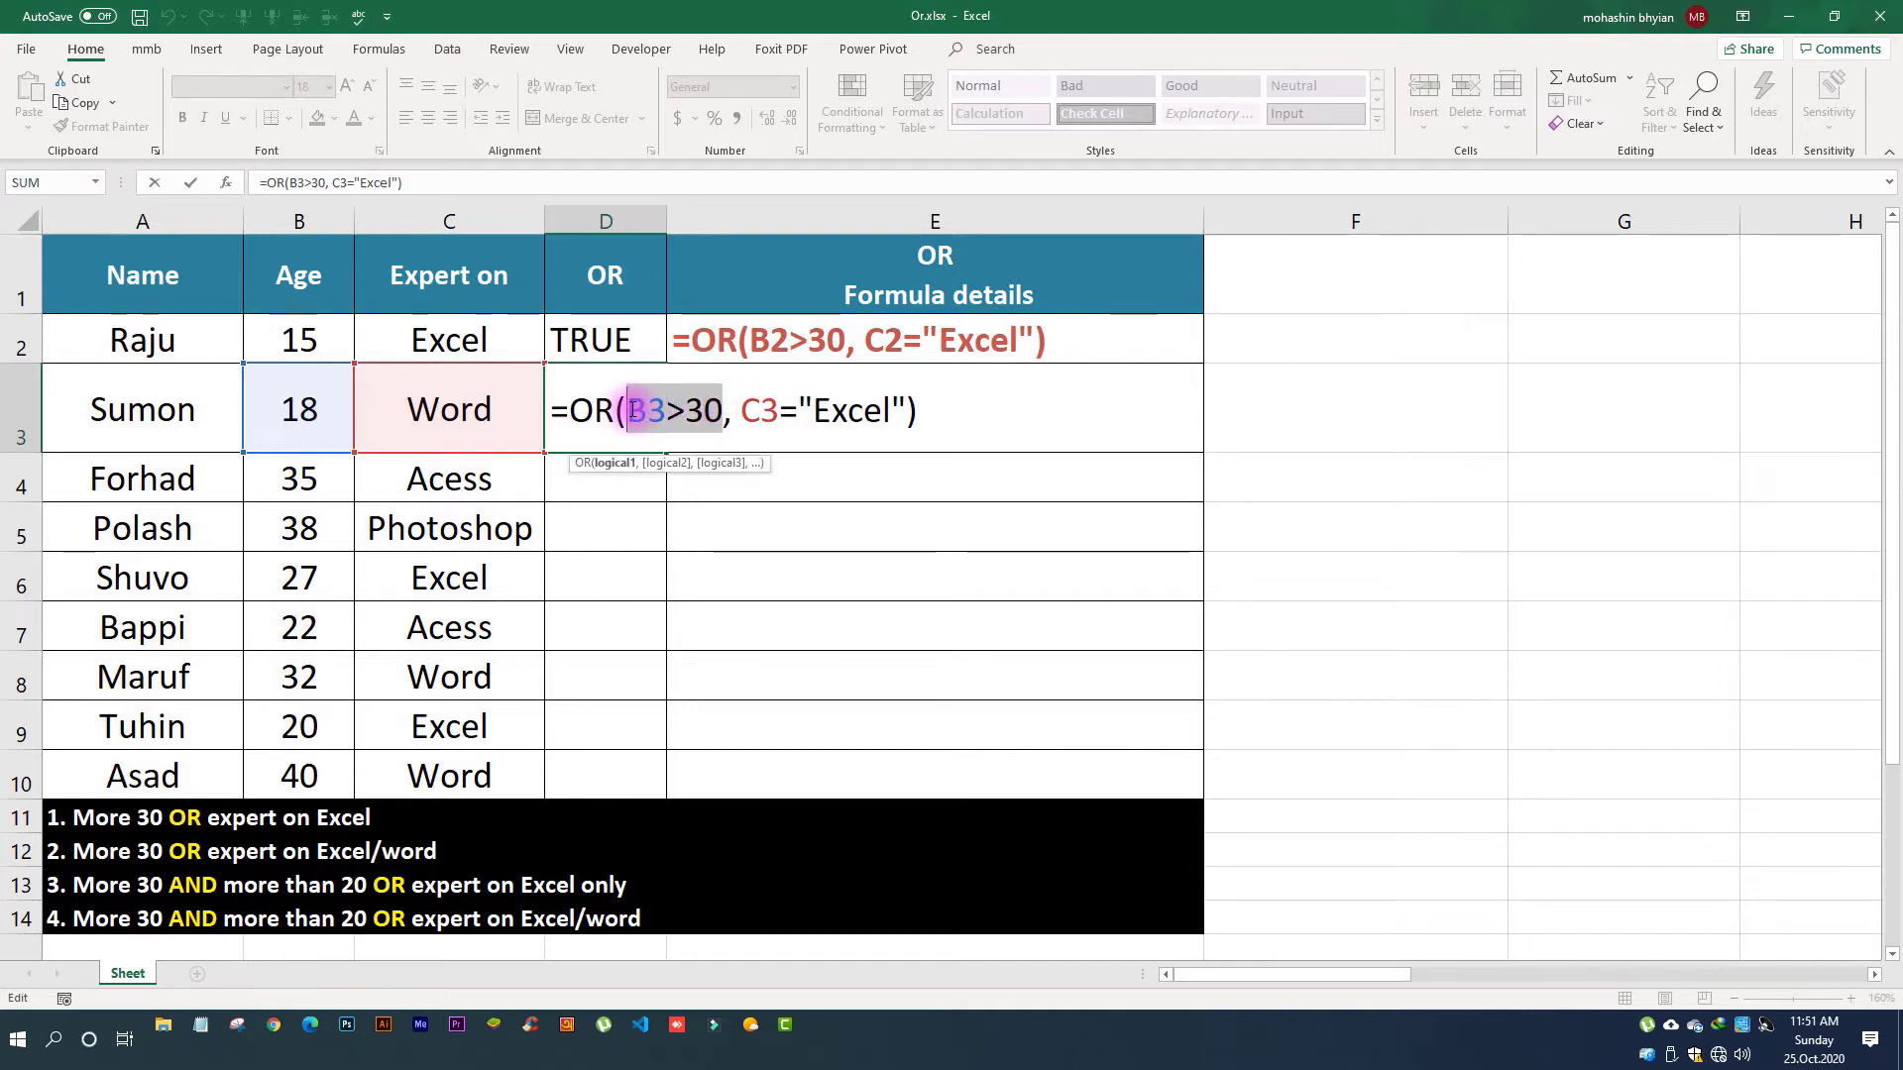
key("F9")
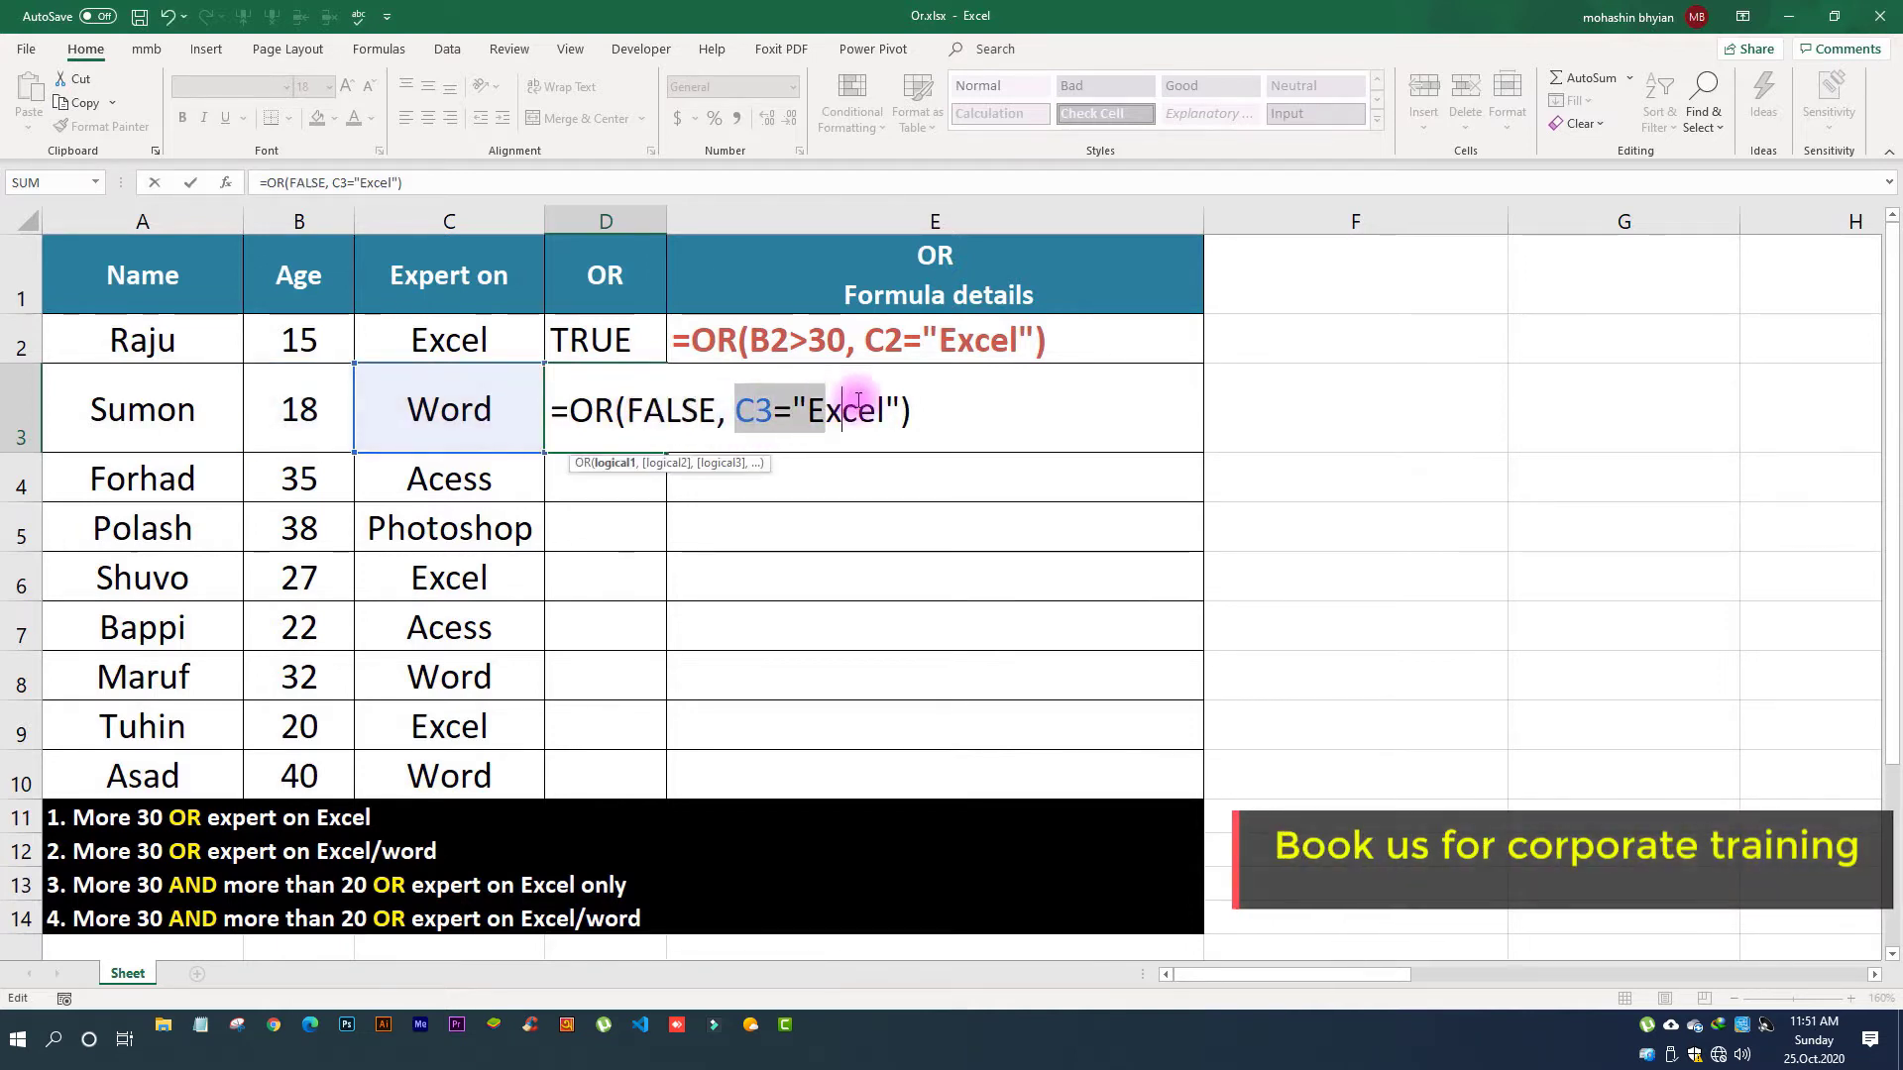
left_click_drag(741, 414, 883, 407)
key("F9")
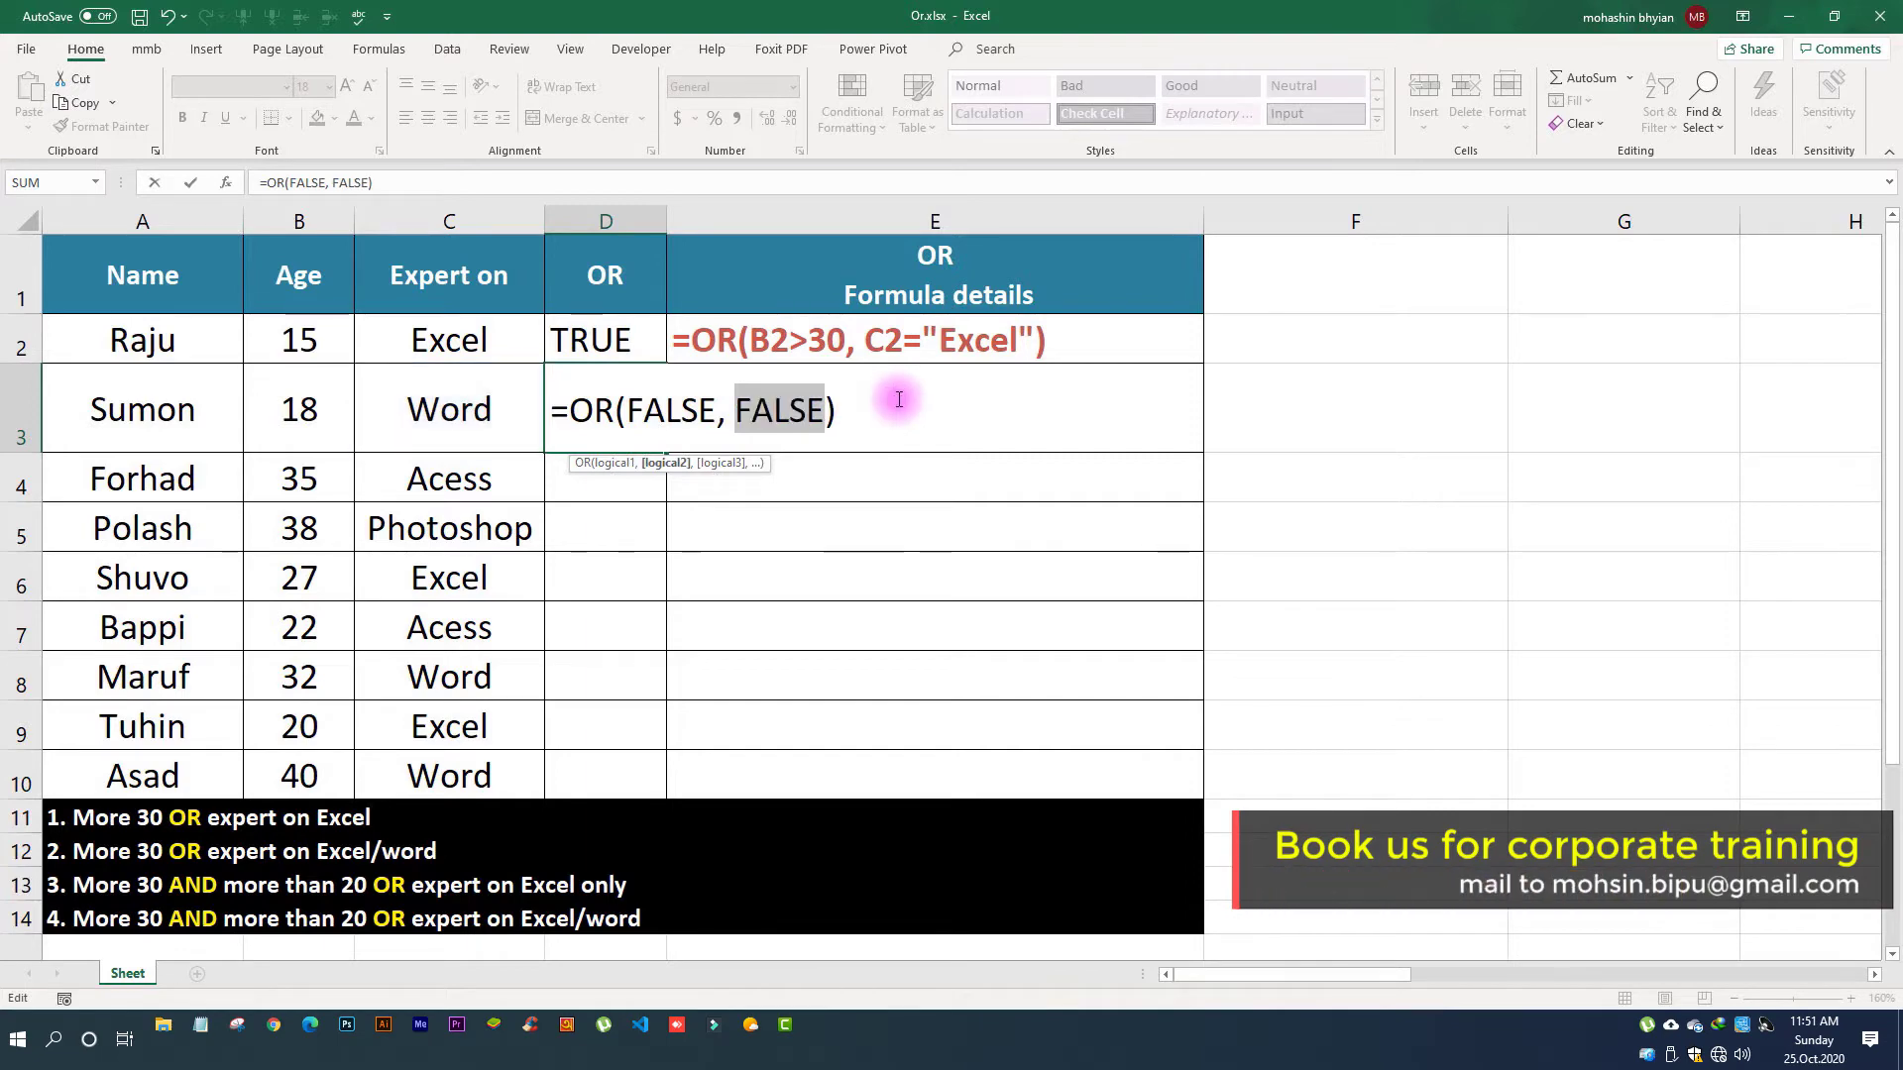
key("ctrl+z")
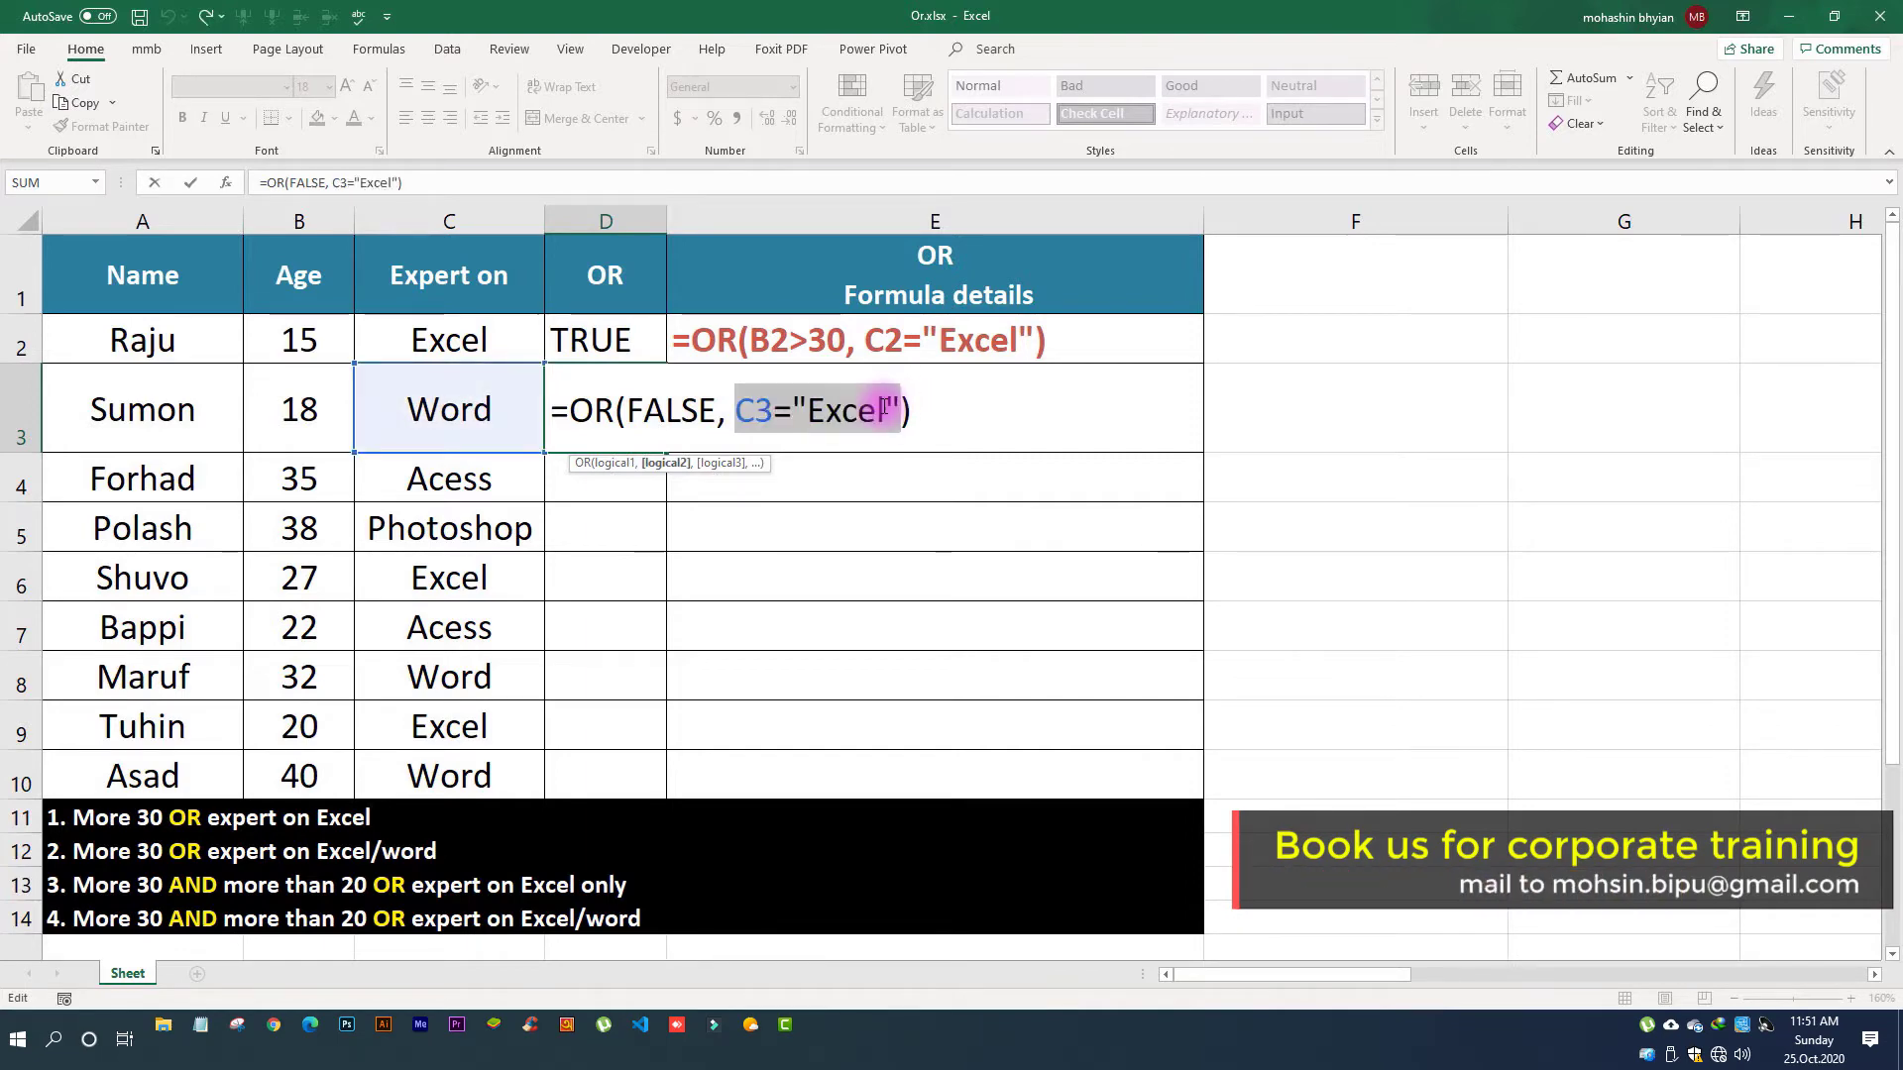
key("Escape")
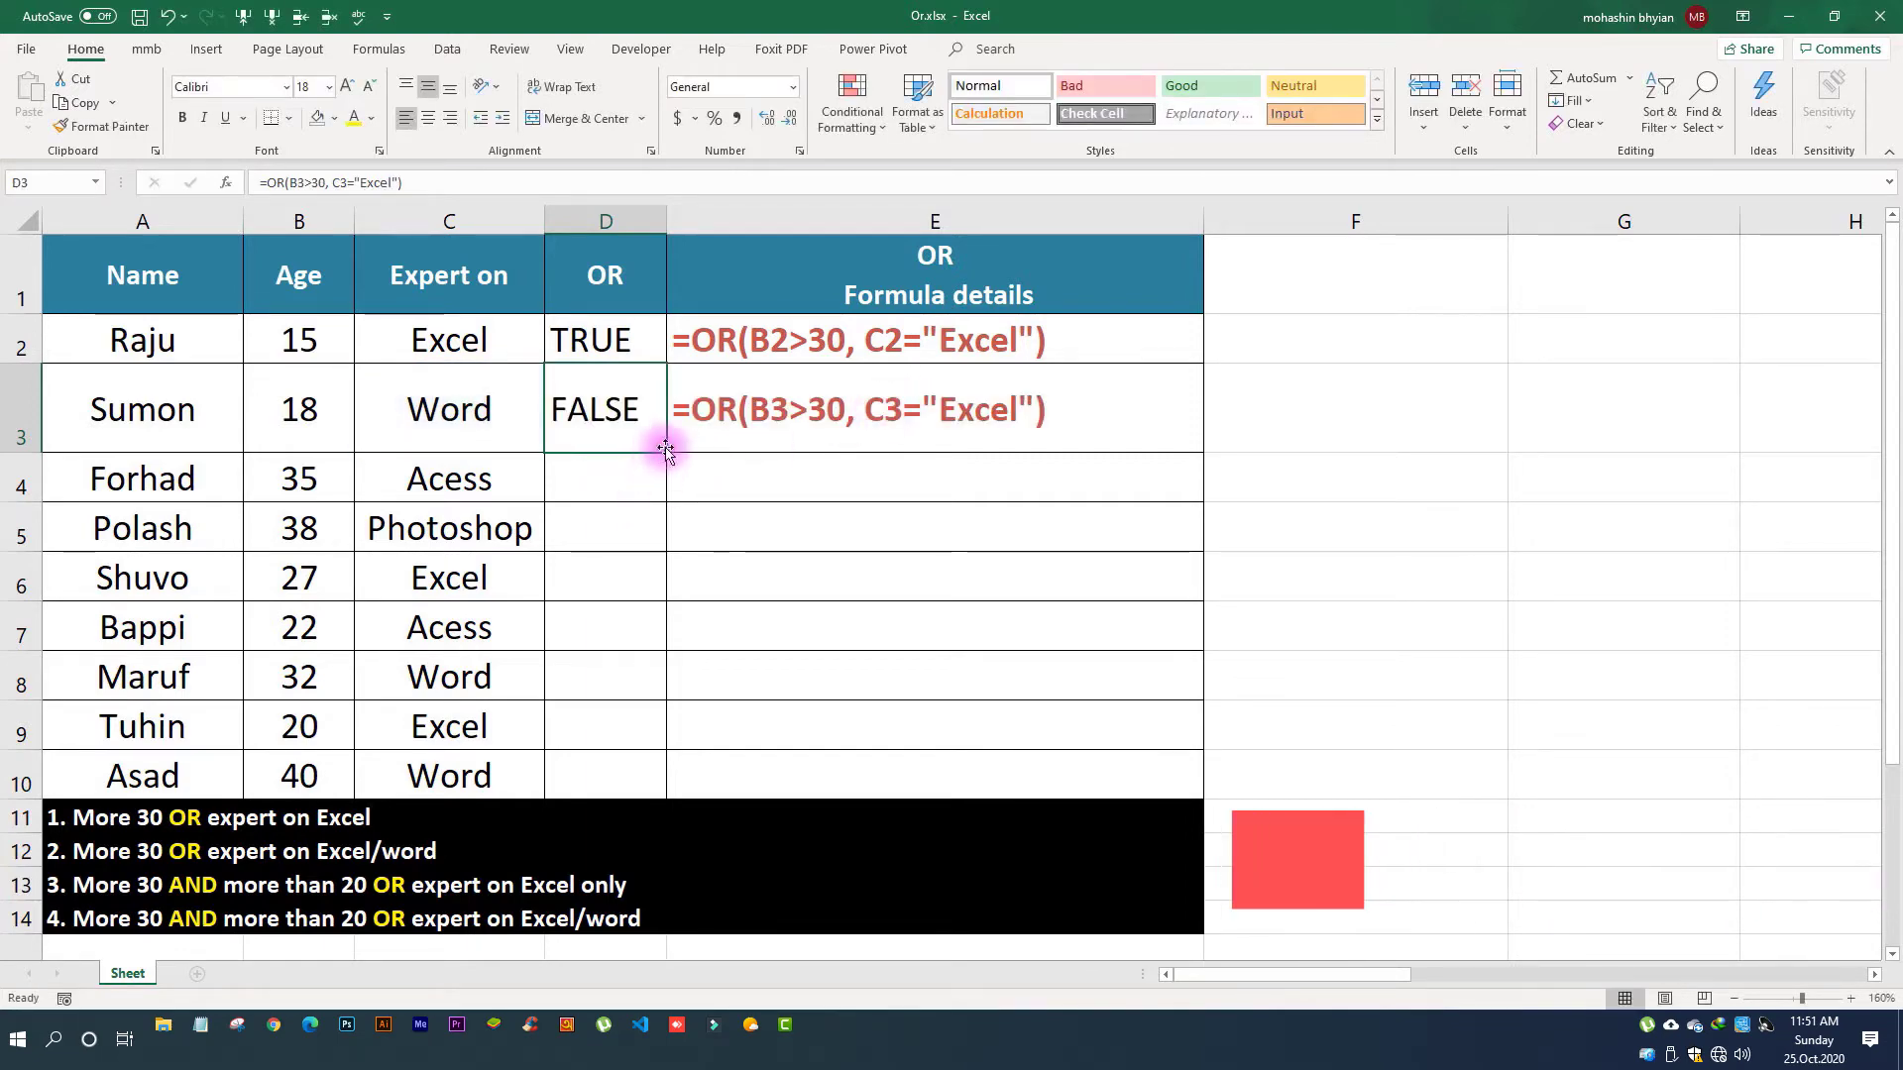
Step: Fill the OR formula down to D10 and spot-check D4, C4 and D5 against the data
left_click_drag(665, 449, 632, 790)
left_click(593, 469)
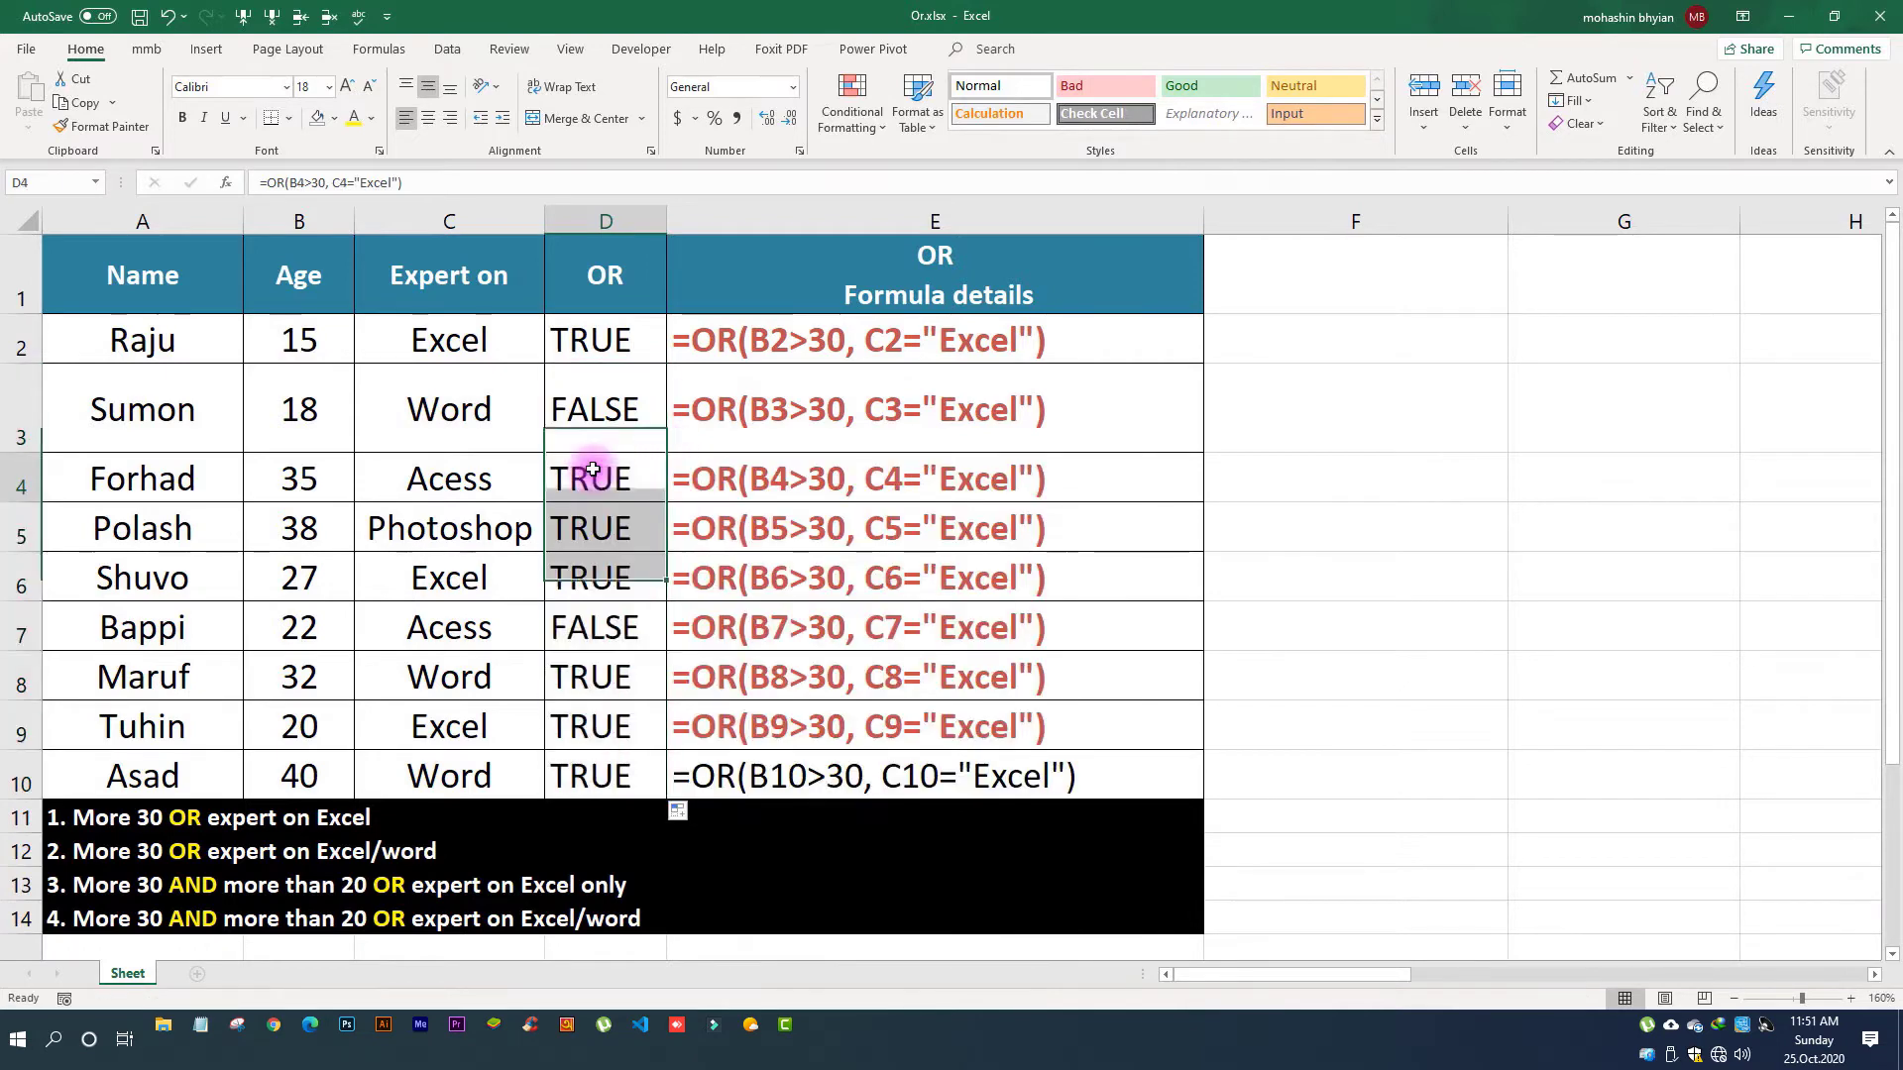
left_click(594, 525)
left_click(605, 479)
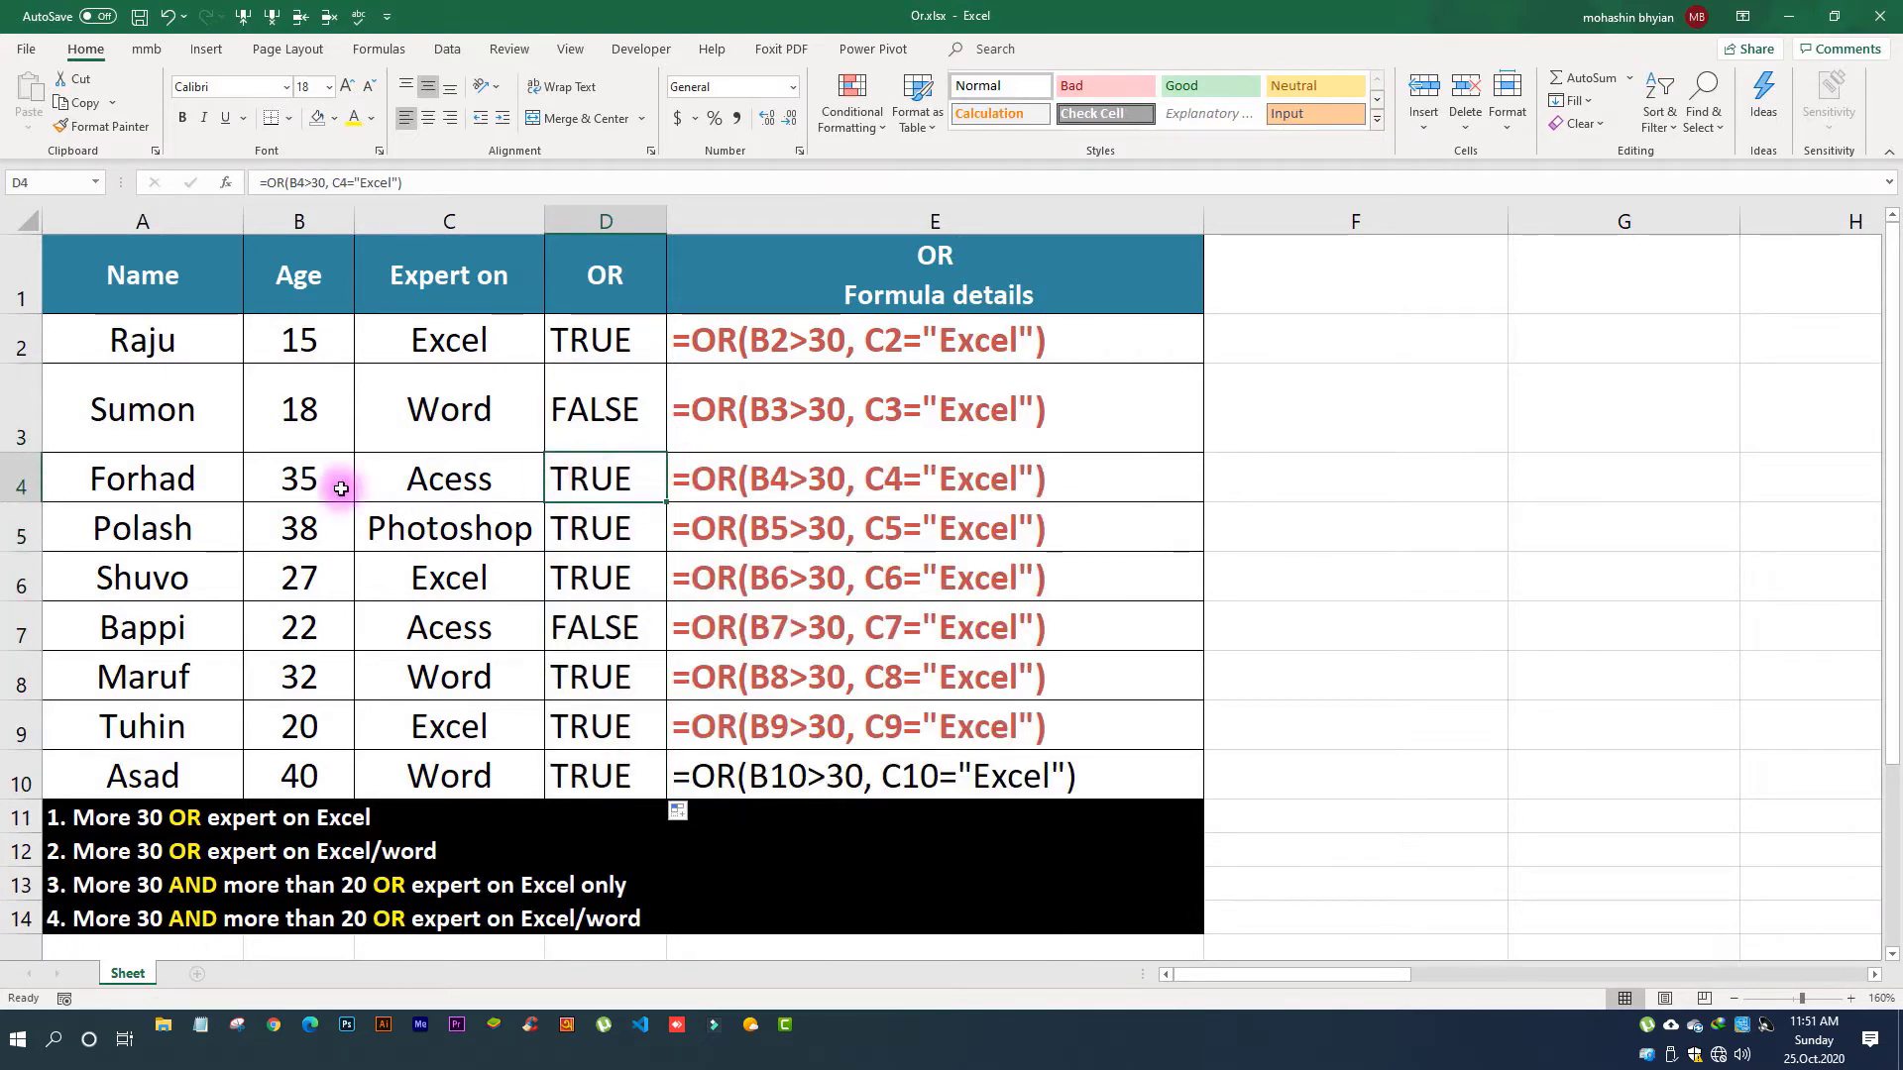
left_click(447, 481)
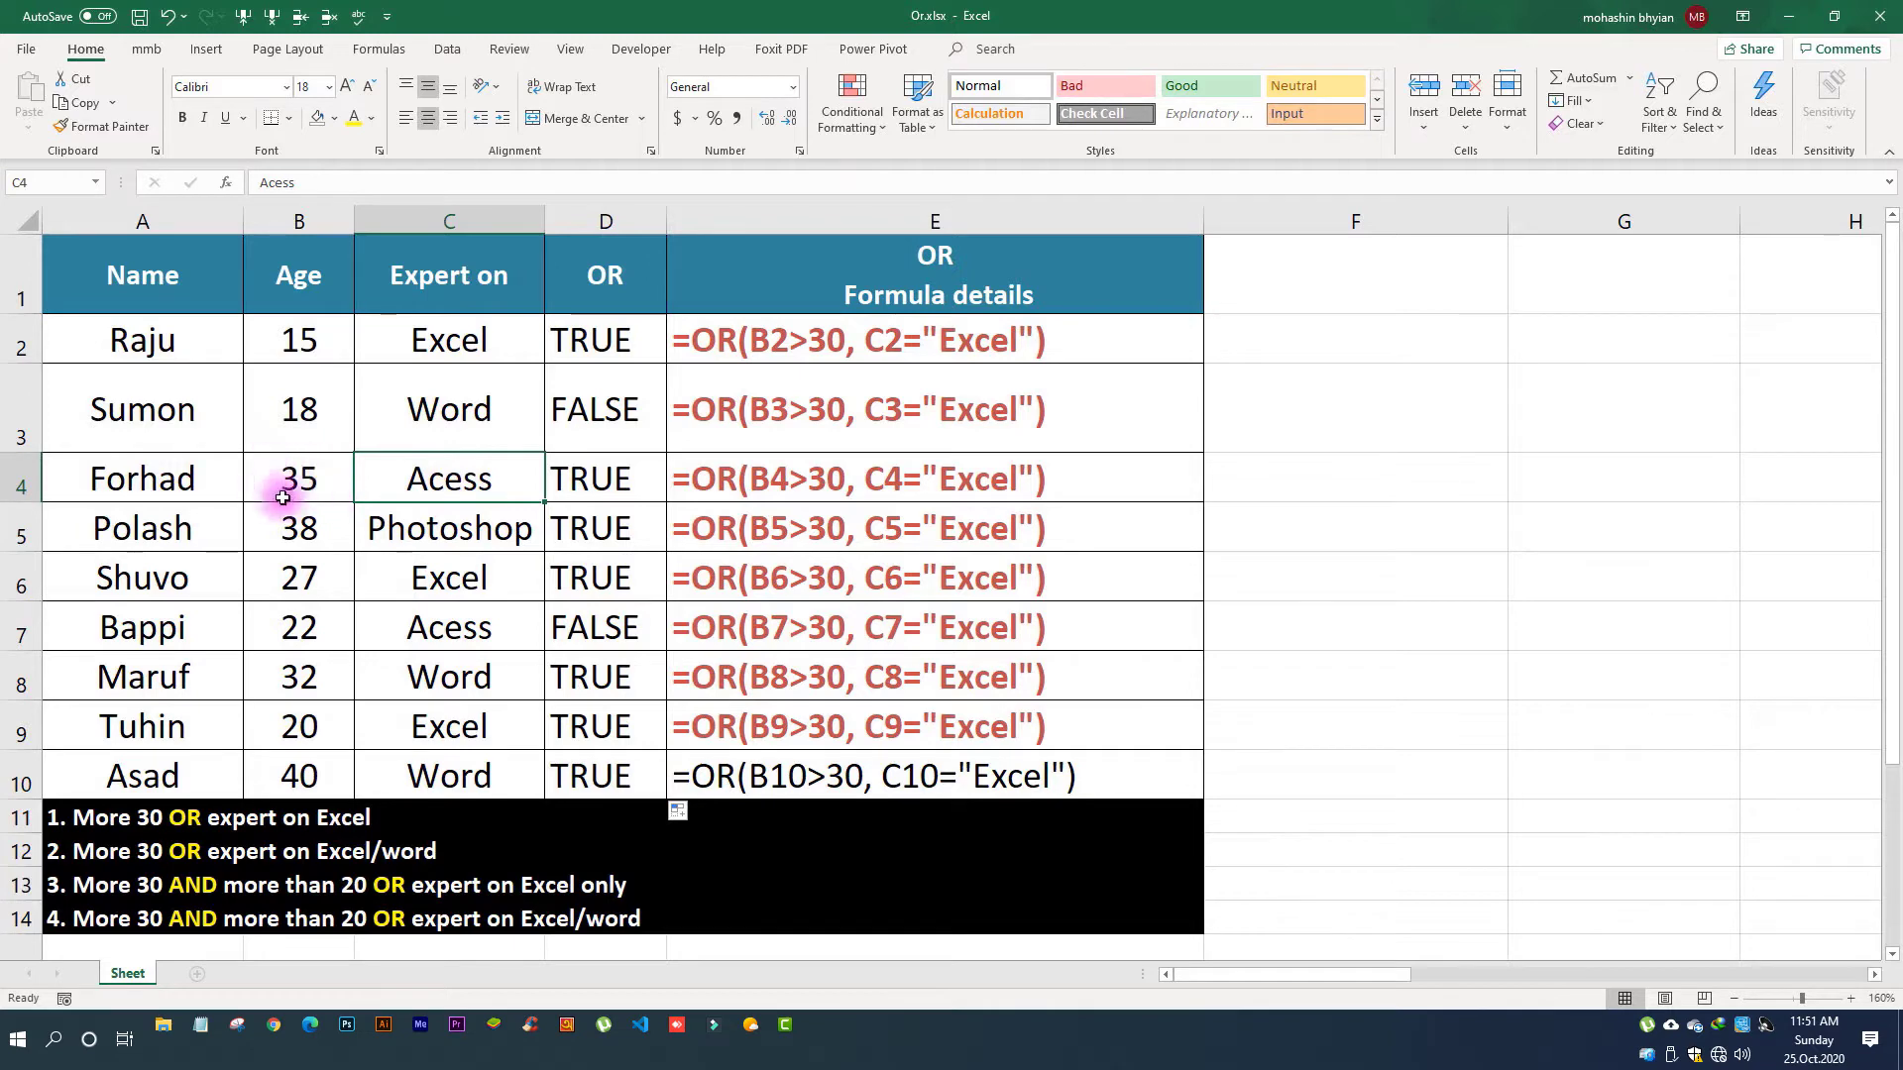
left_click(602, 485)
left_click(599, 520)
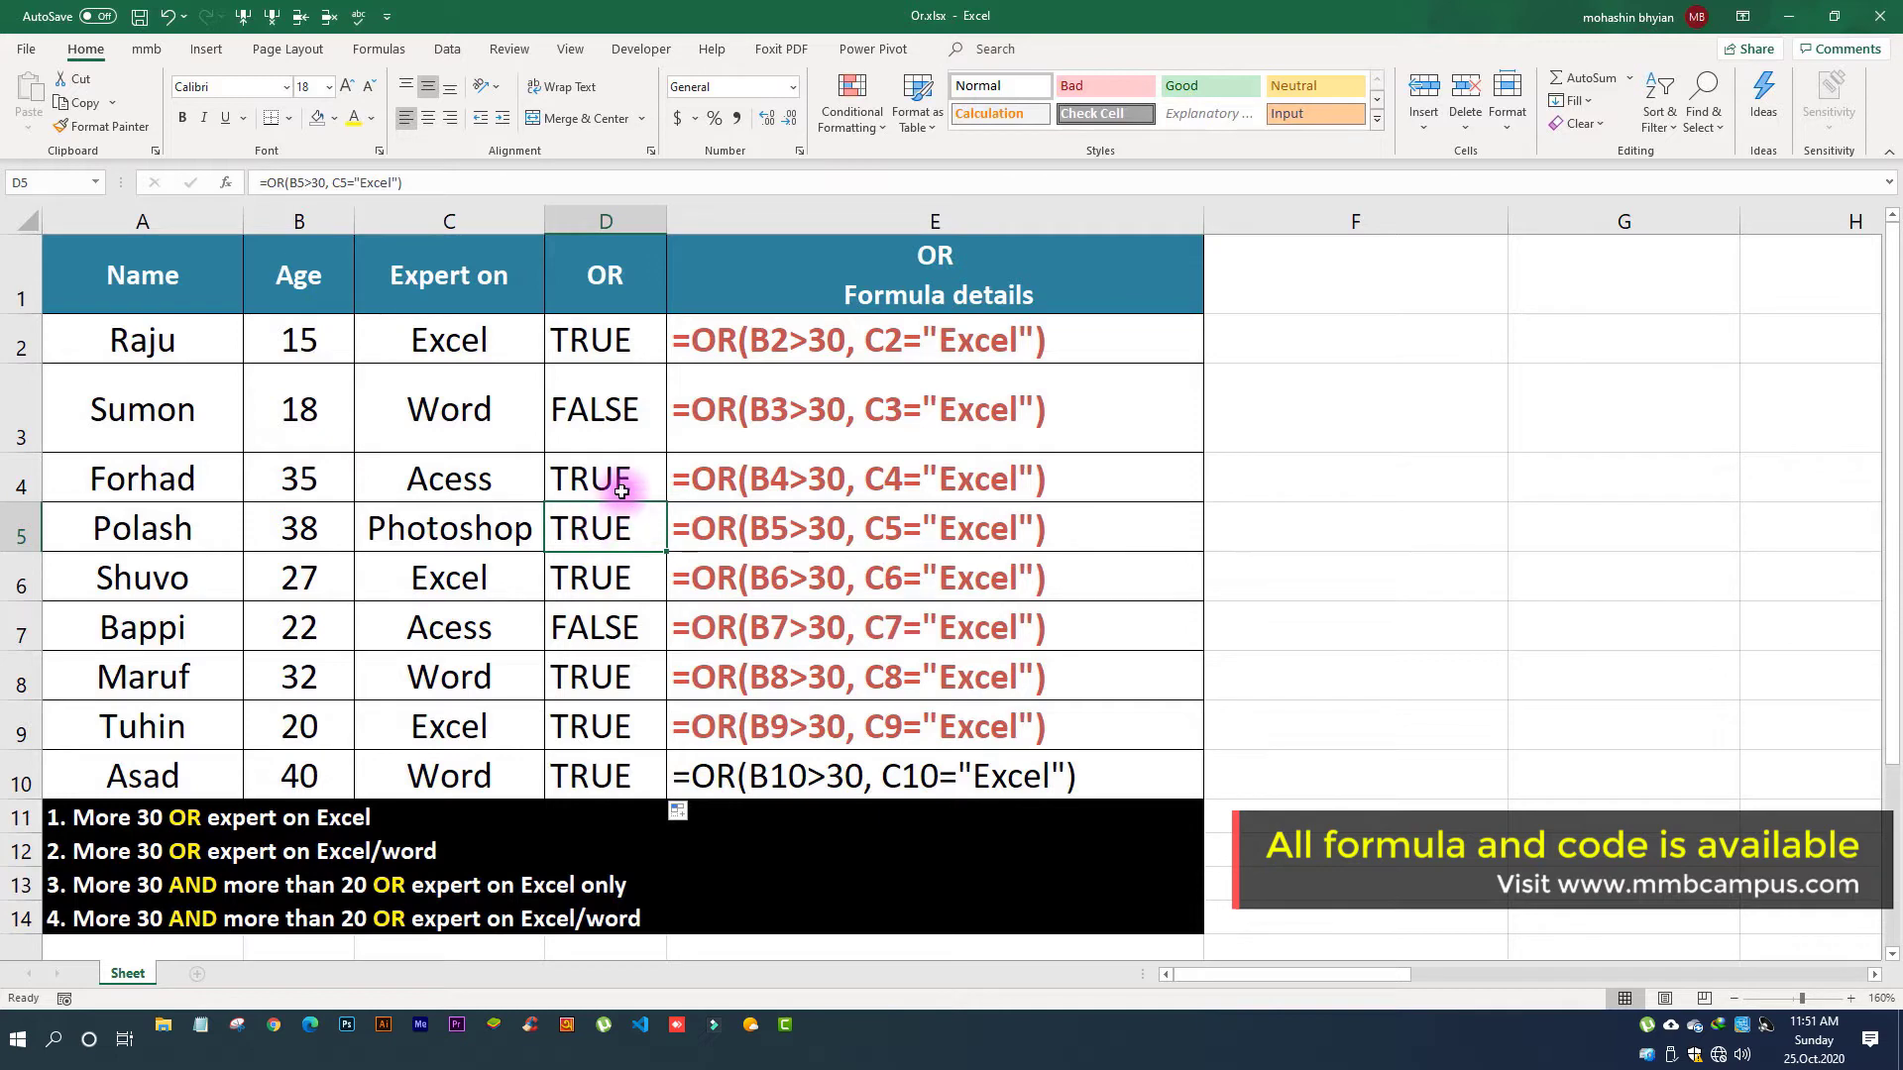
left_click(77, 852)
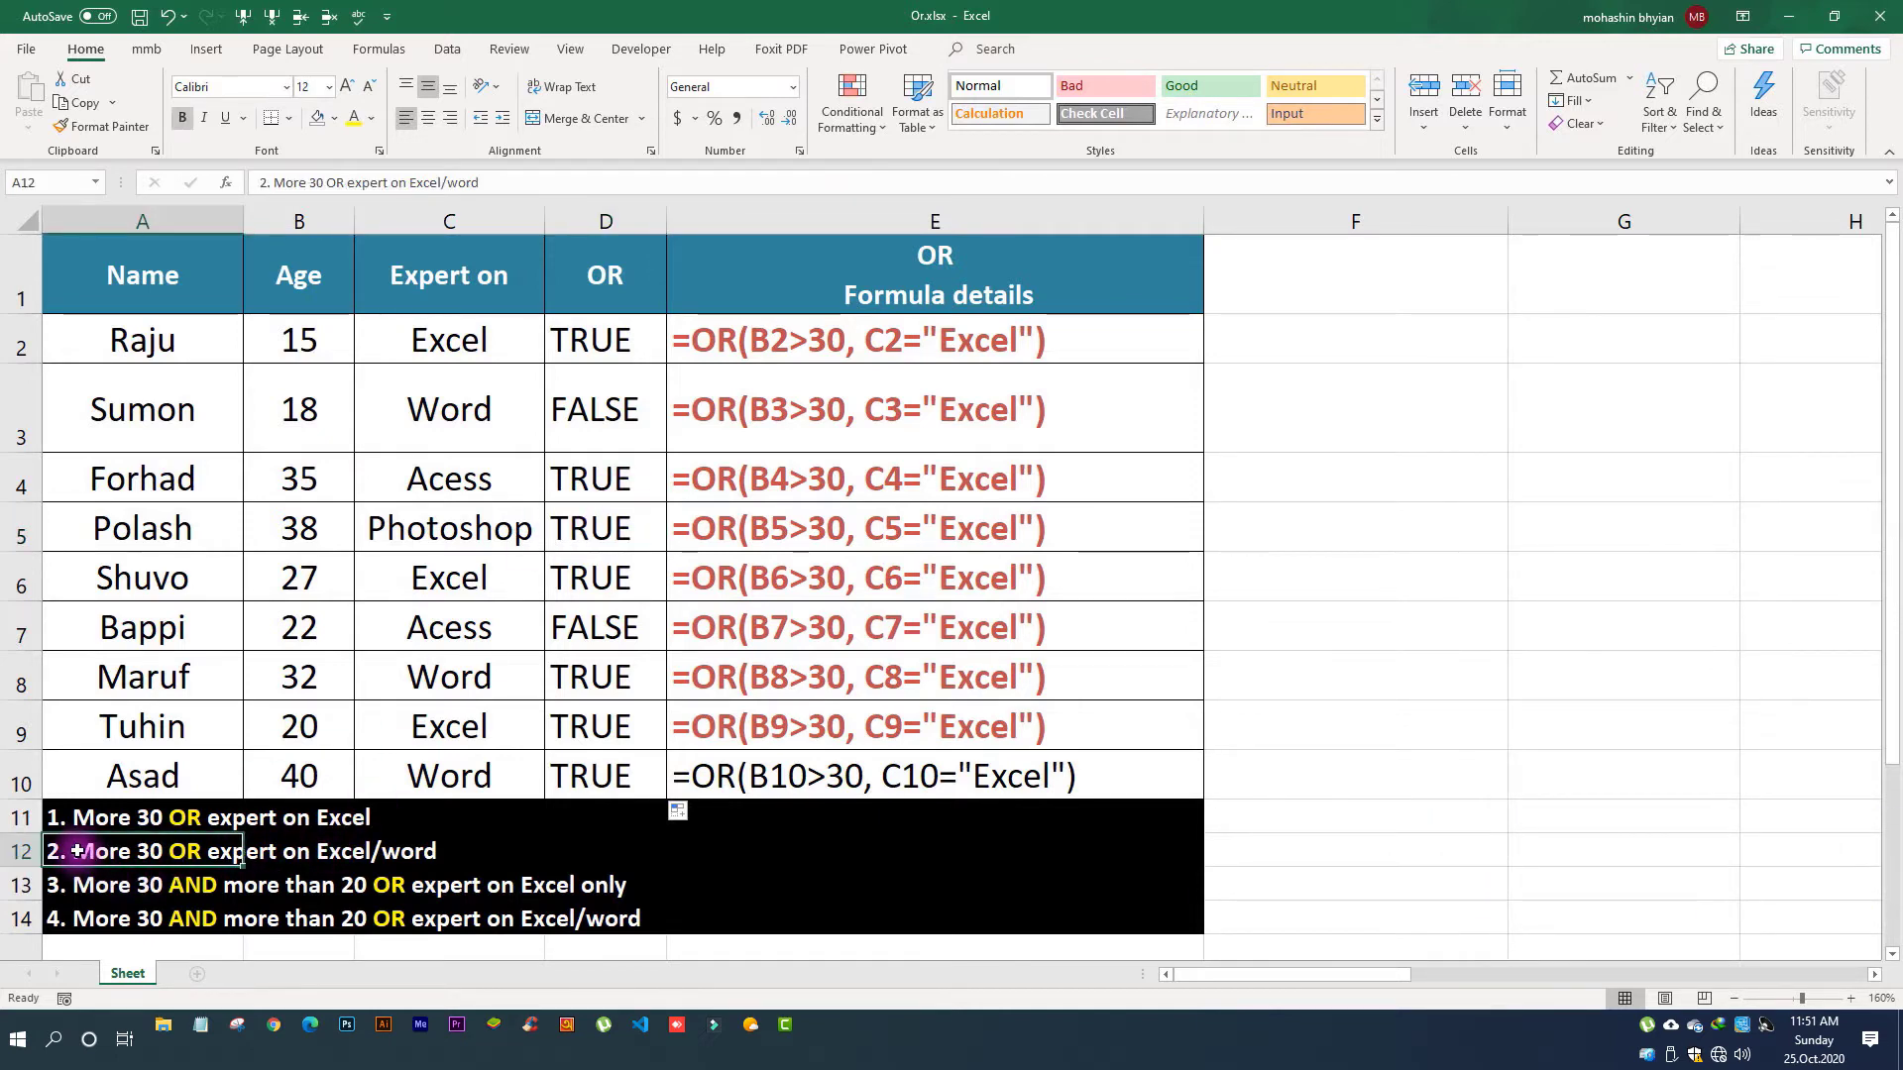
Step: Insert a new column at E and copy the formula-details column F into G
left_click(693, 220)
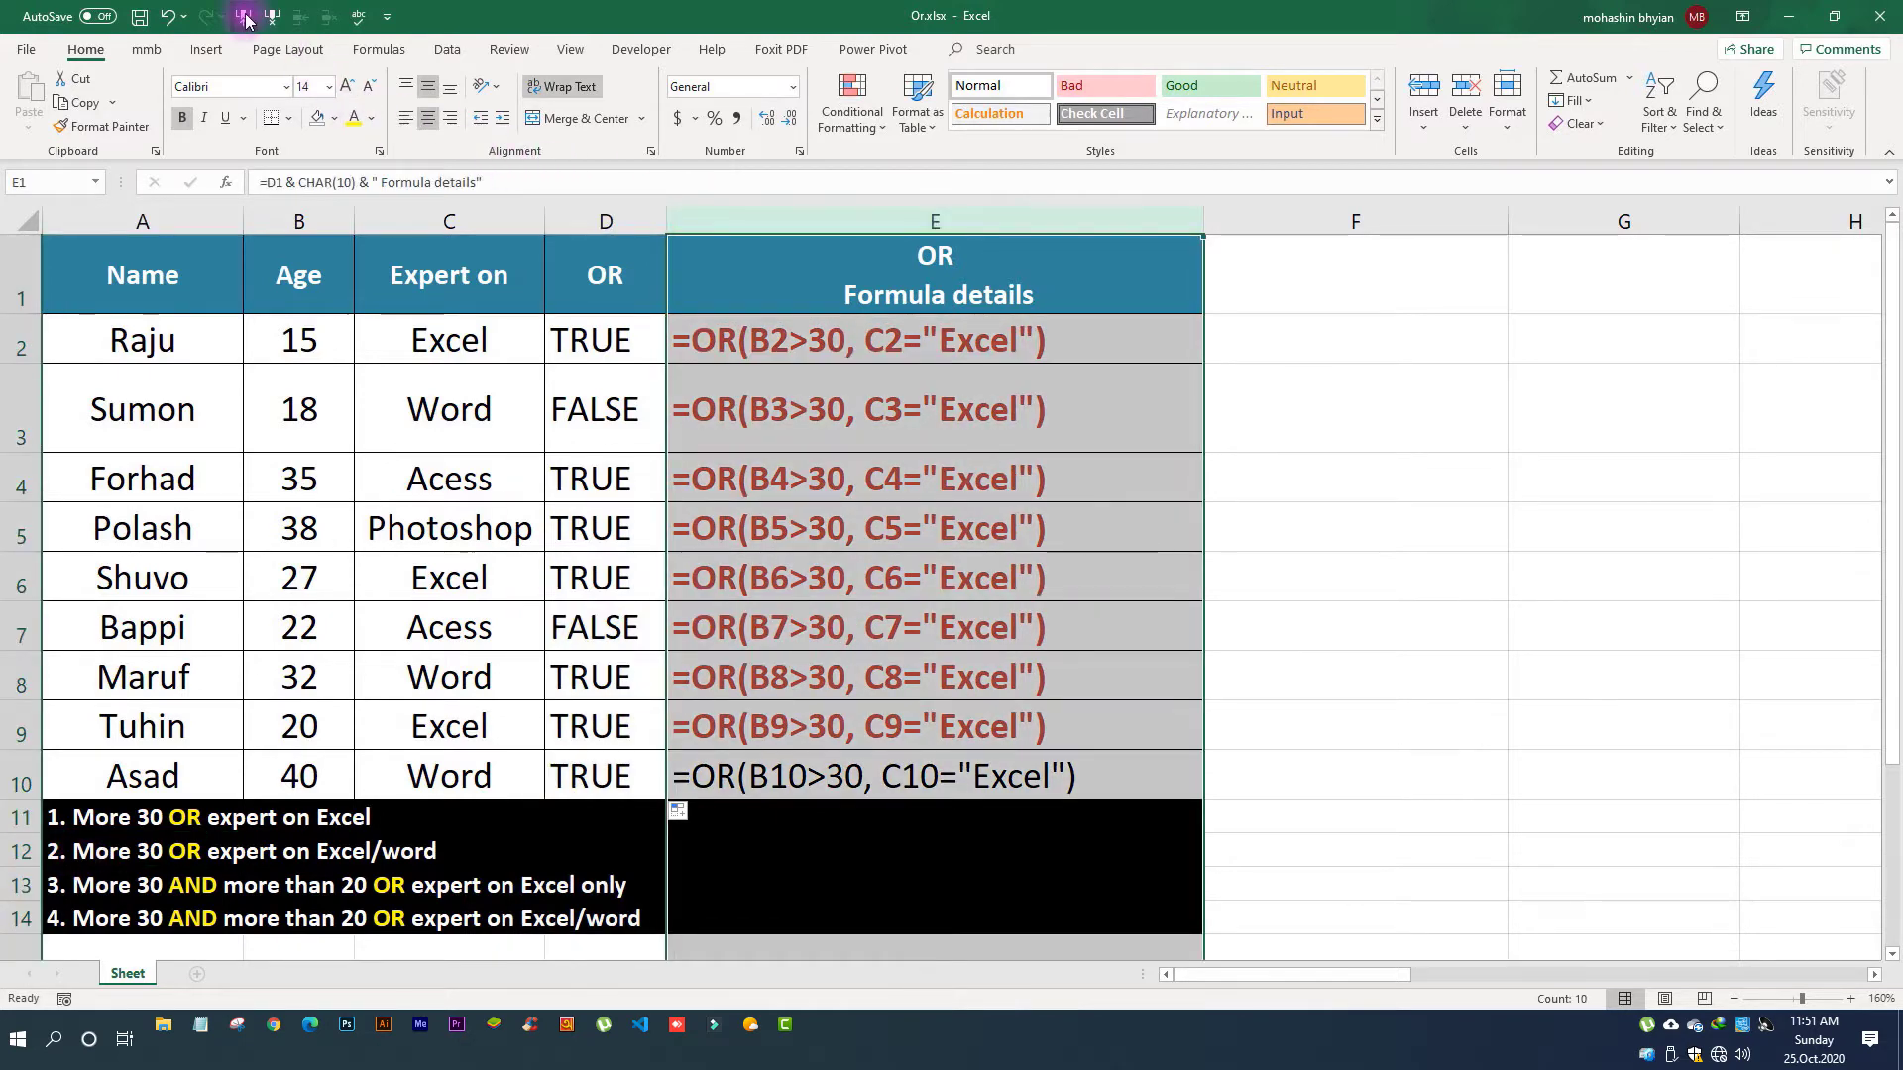
key("ctrl+shift+plus")
left_click(897, 220)
key("ctrl+c")
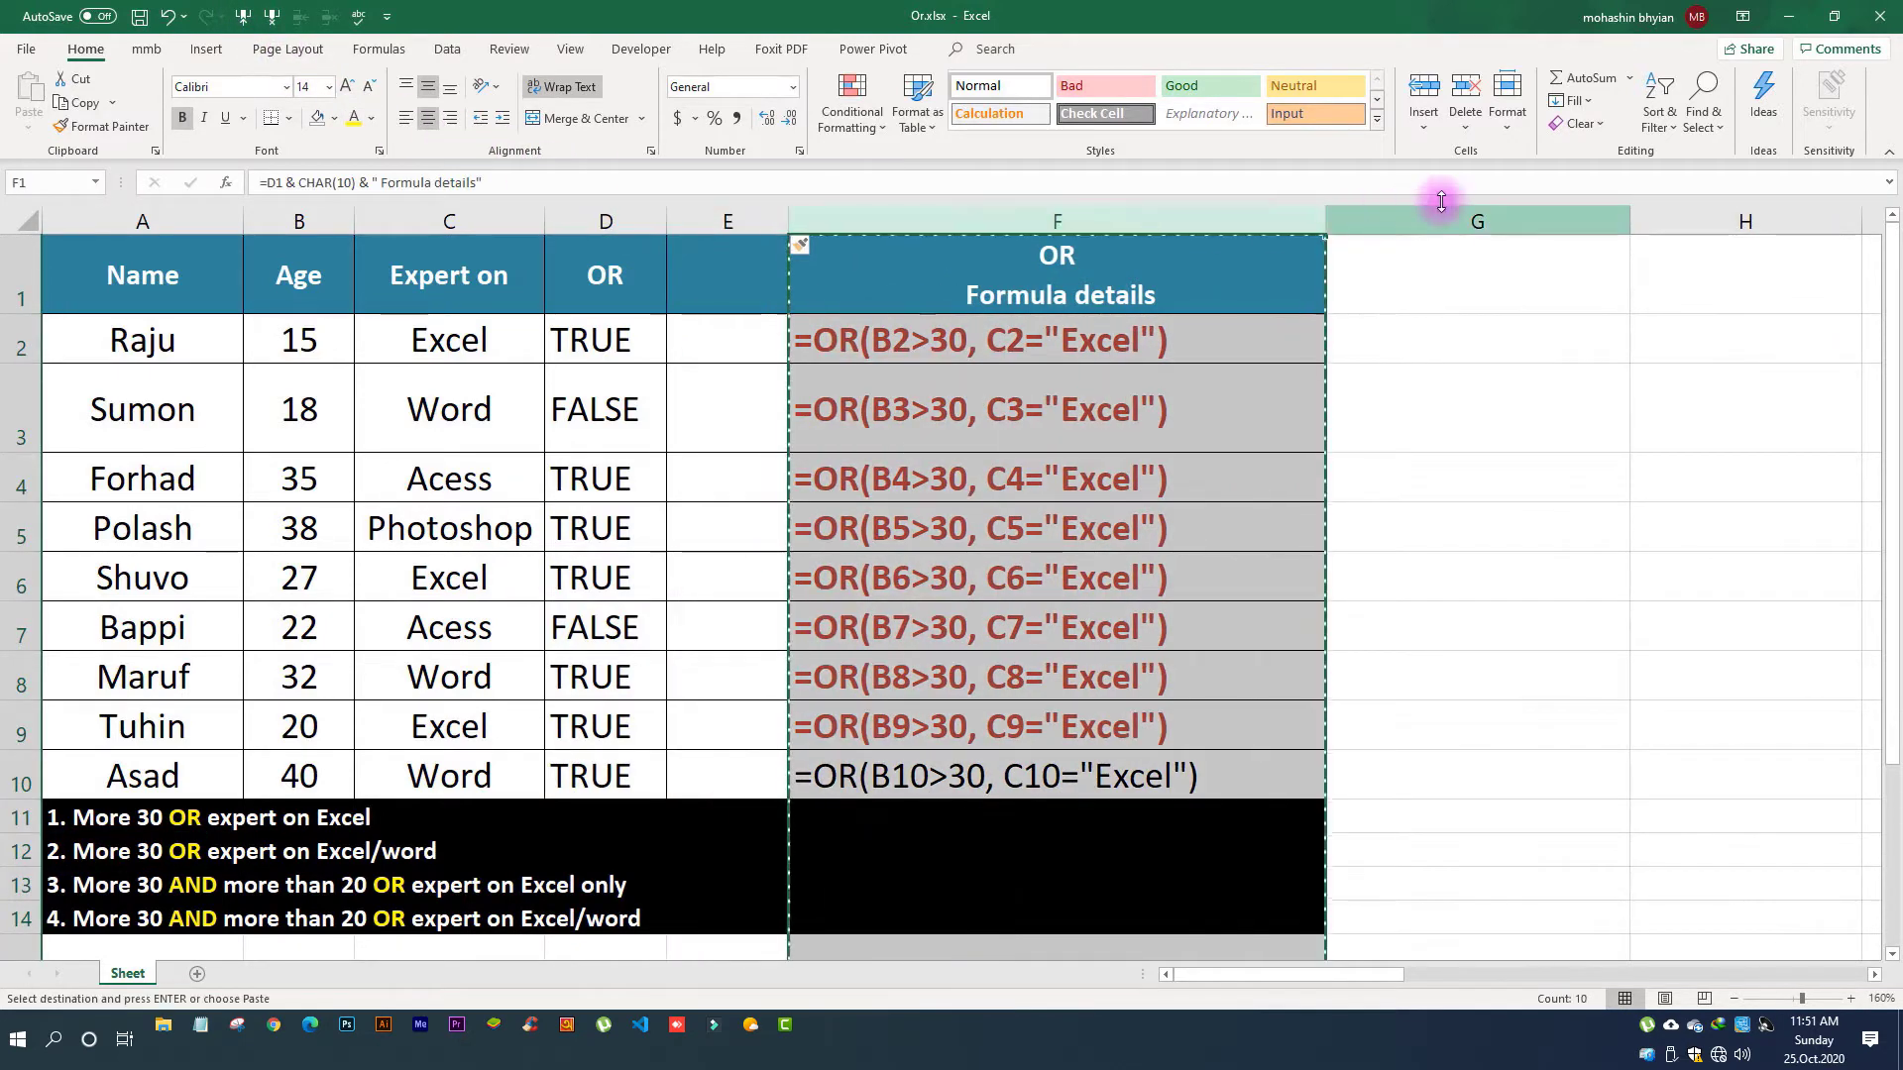
left_click(1423, 216)
key("ctrl+v")
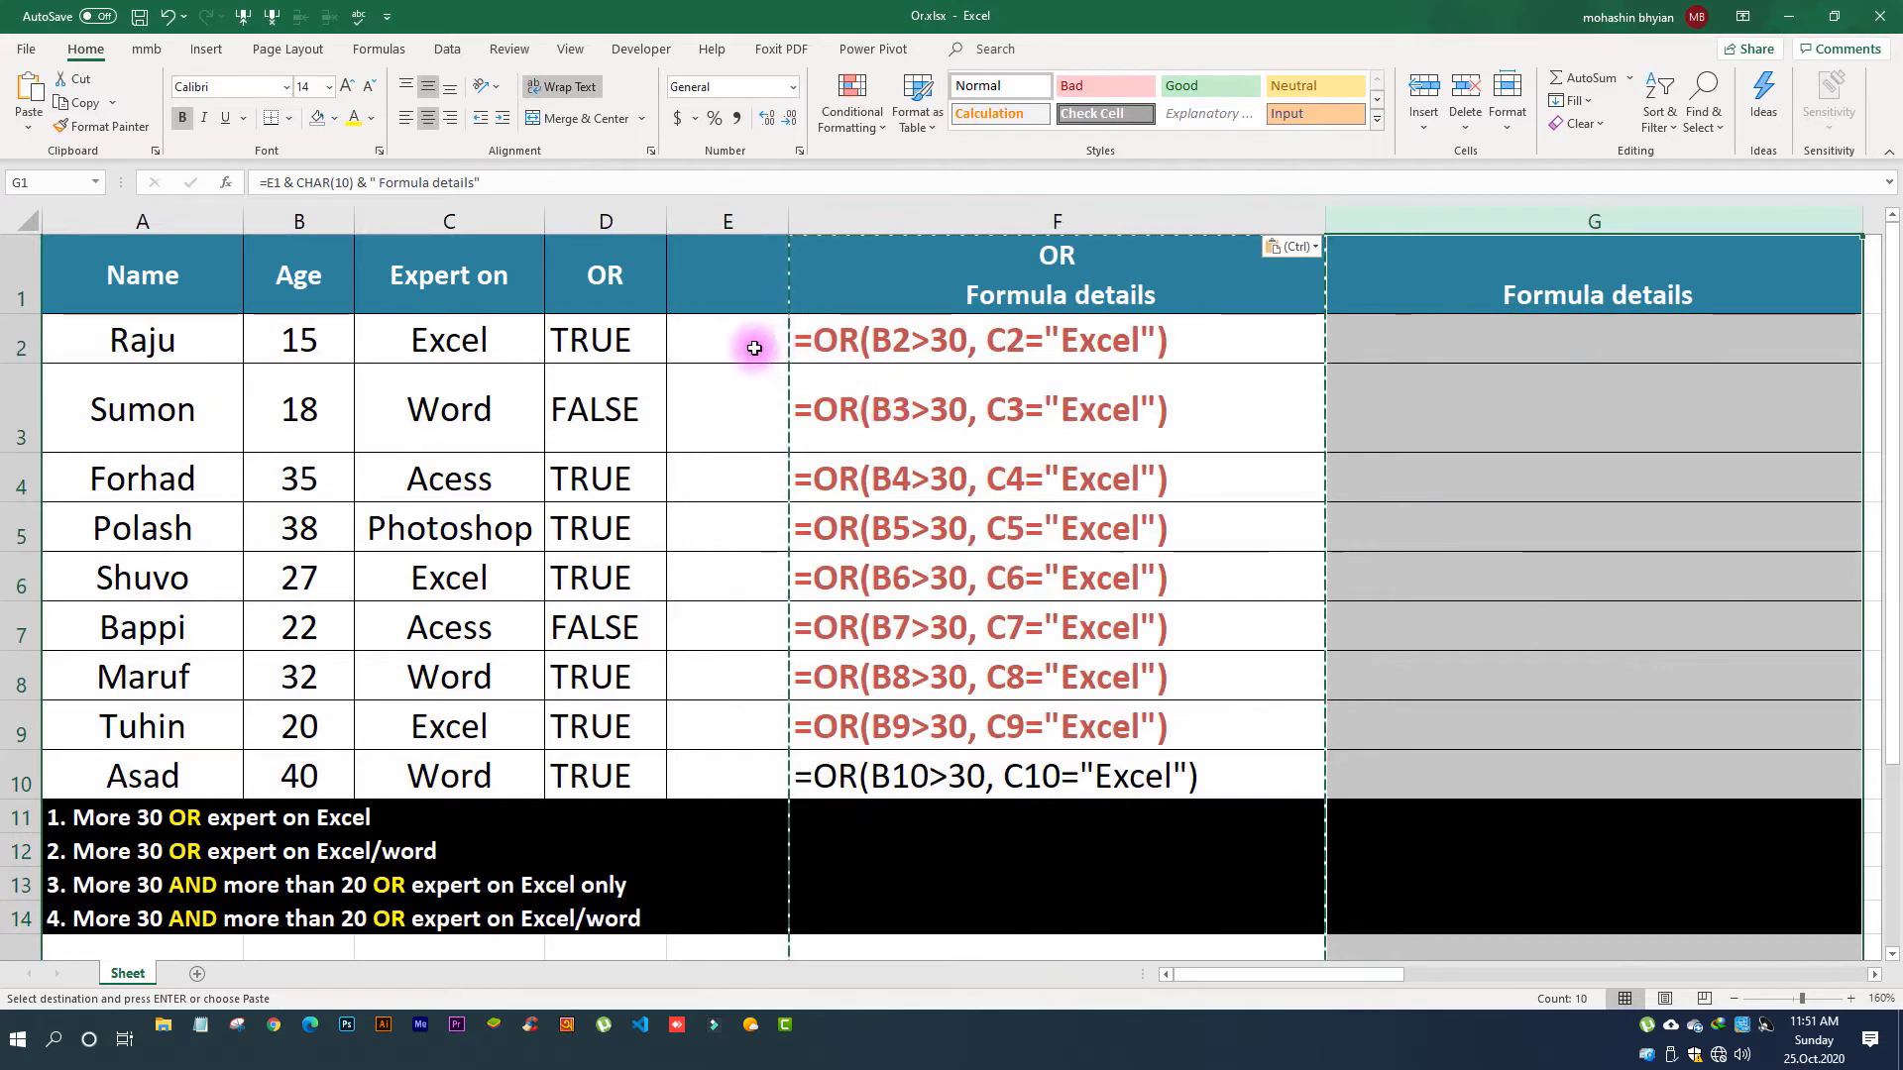
Step: Title column E 'Or 2' and begin the formula =OR(B2>30, C2=... in E2
left_click(691, 284)
type("Or")
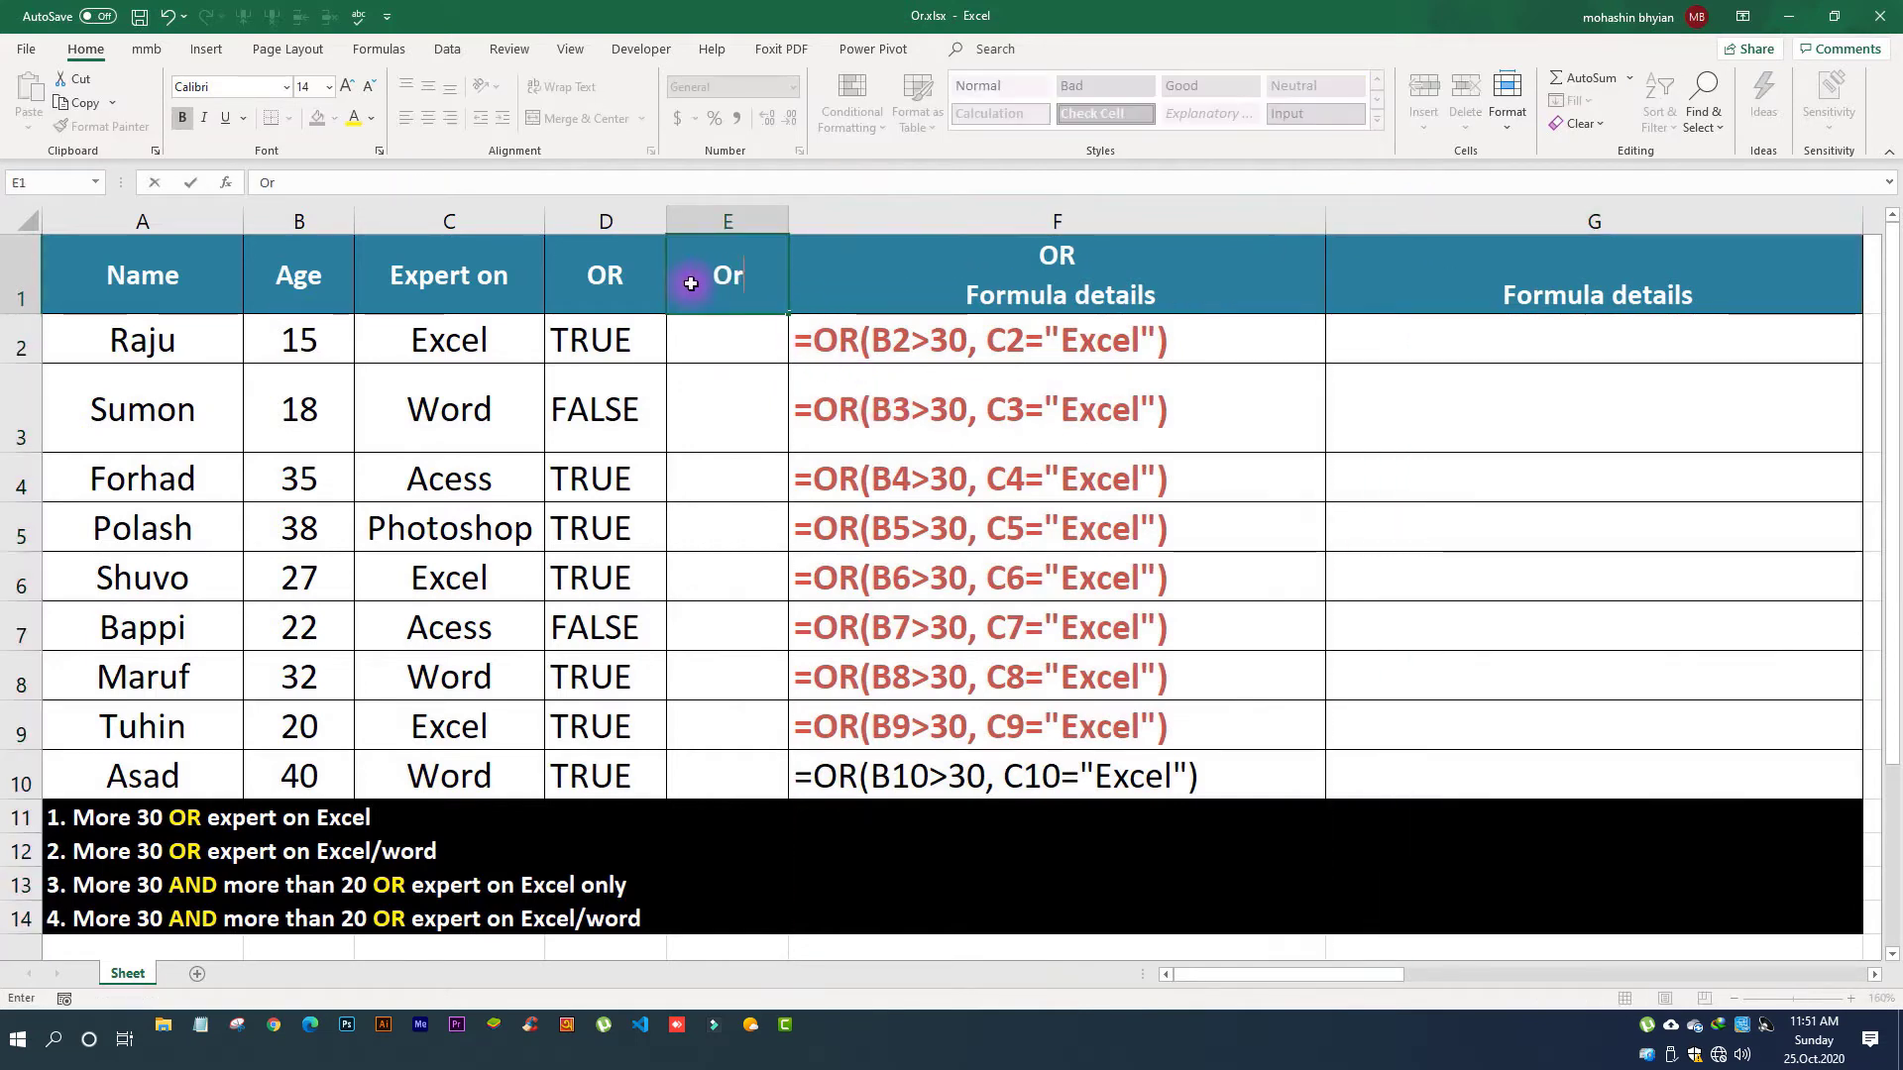
type(" 2")
key("Return")
type("=")
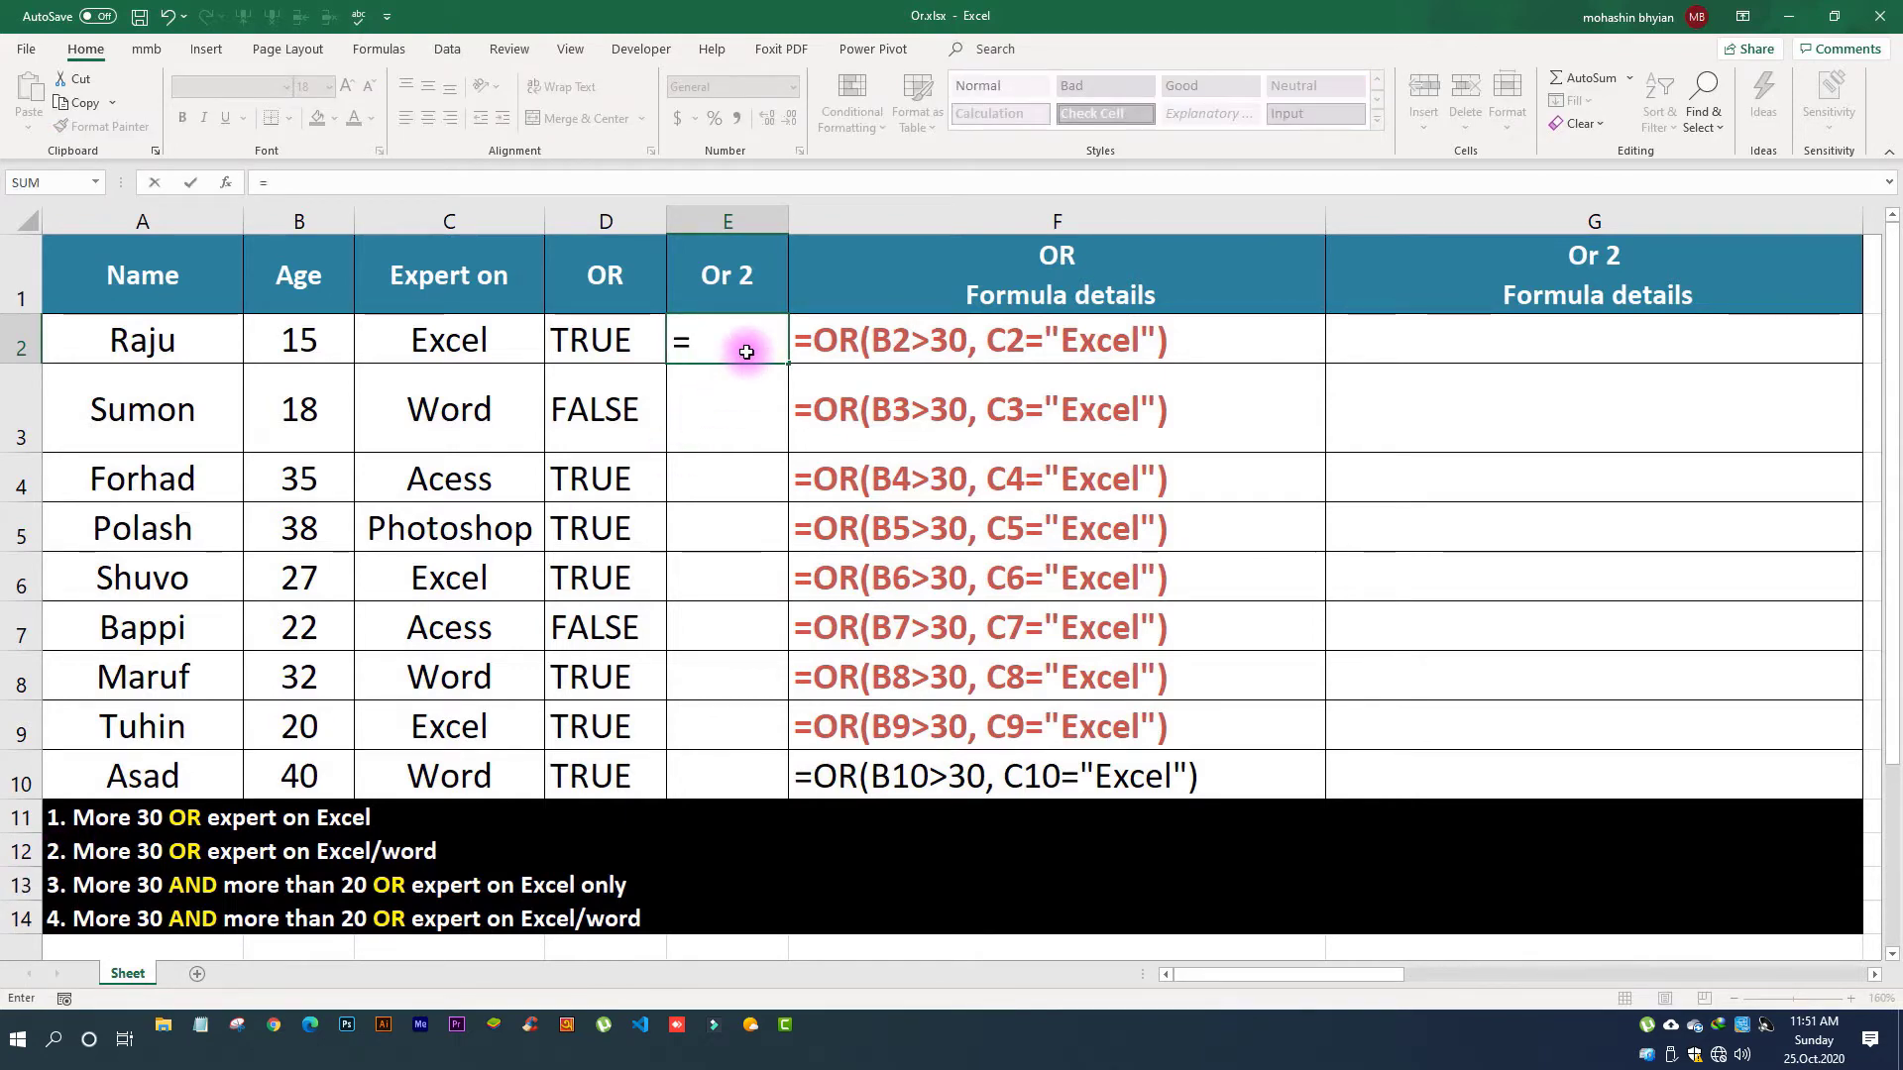
type("or(")
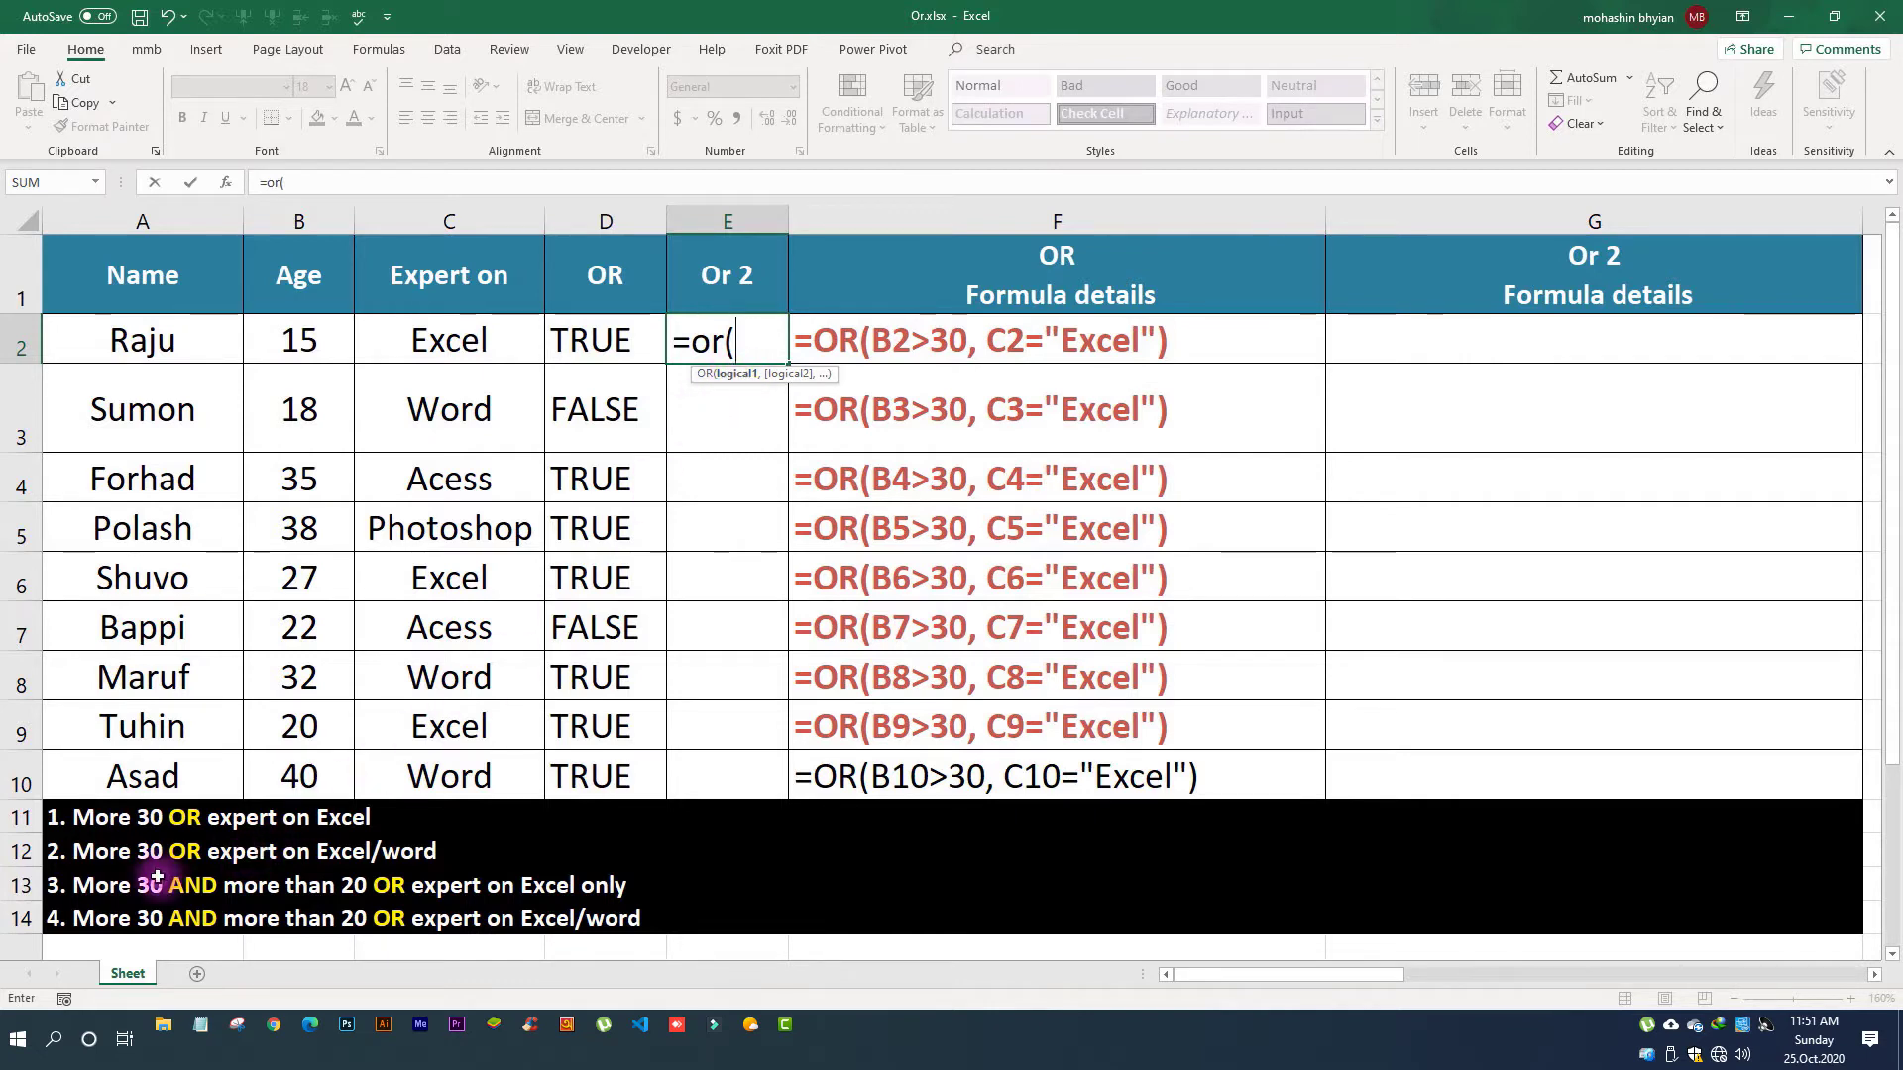
left_click(306, 339)
type(">")
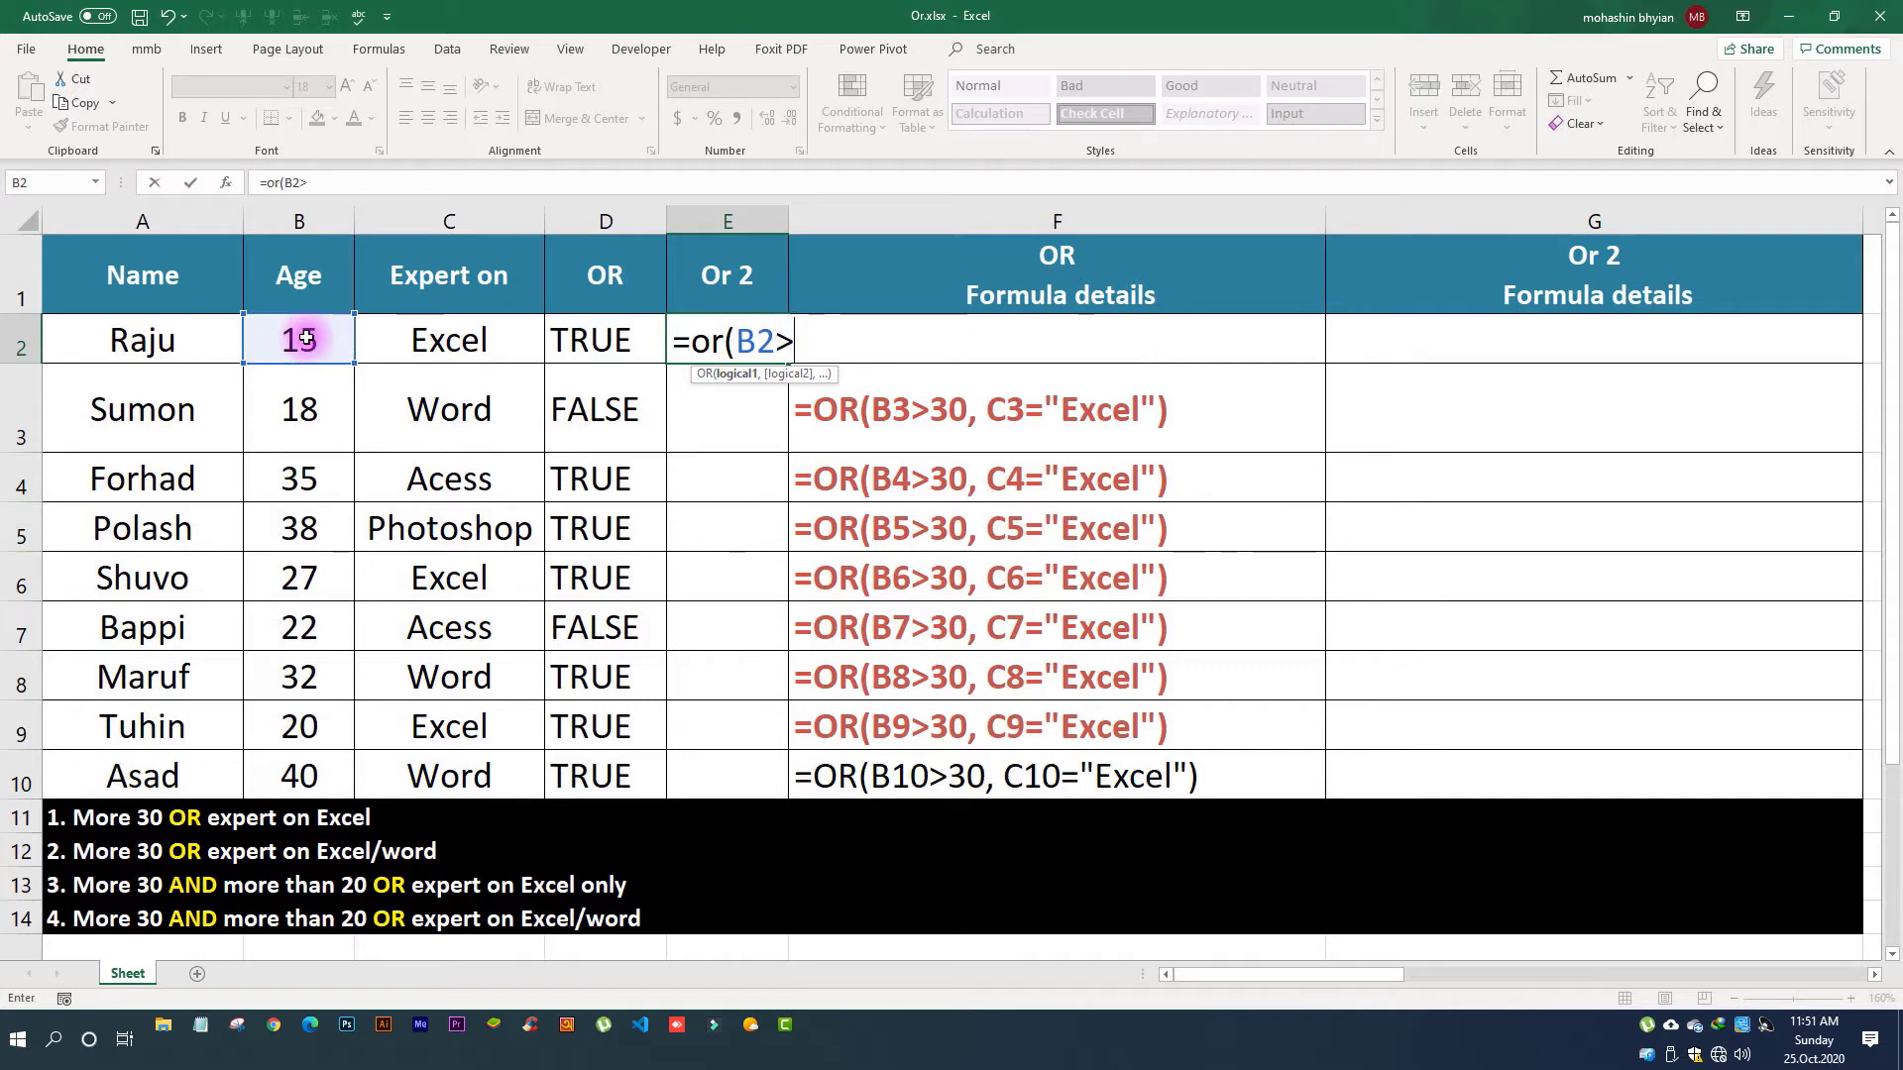
type("30,")
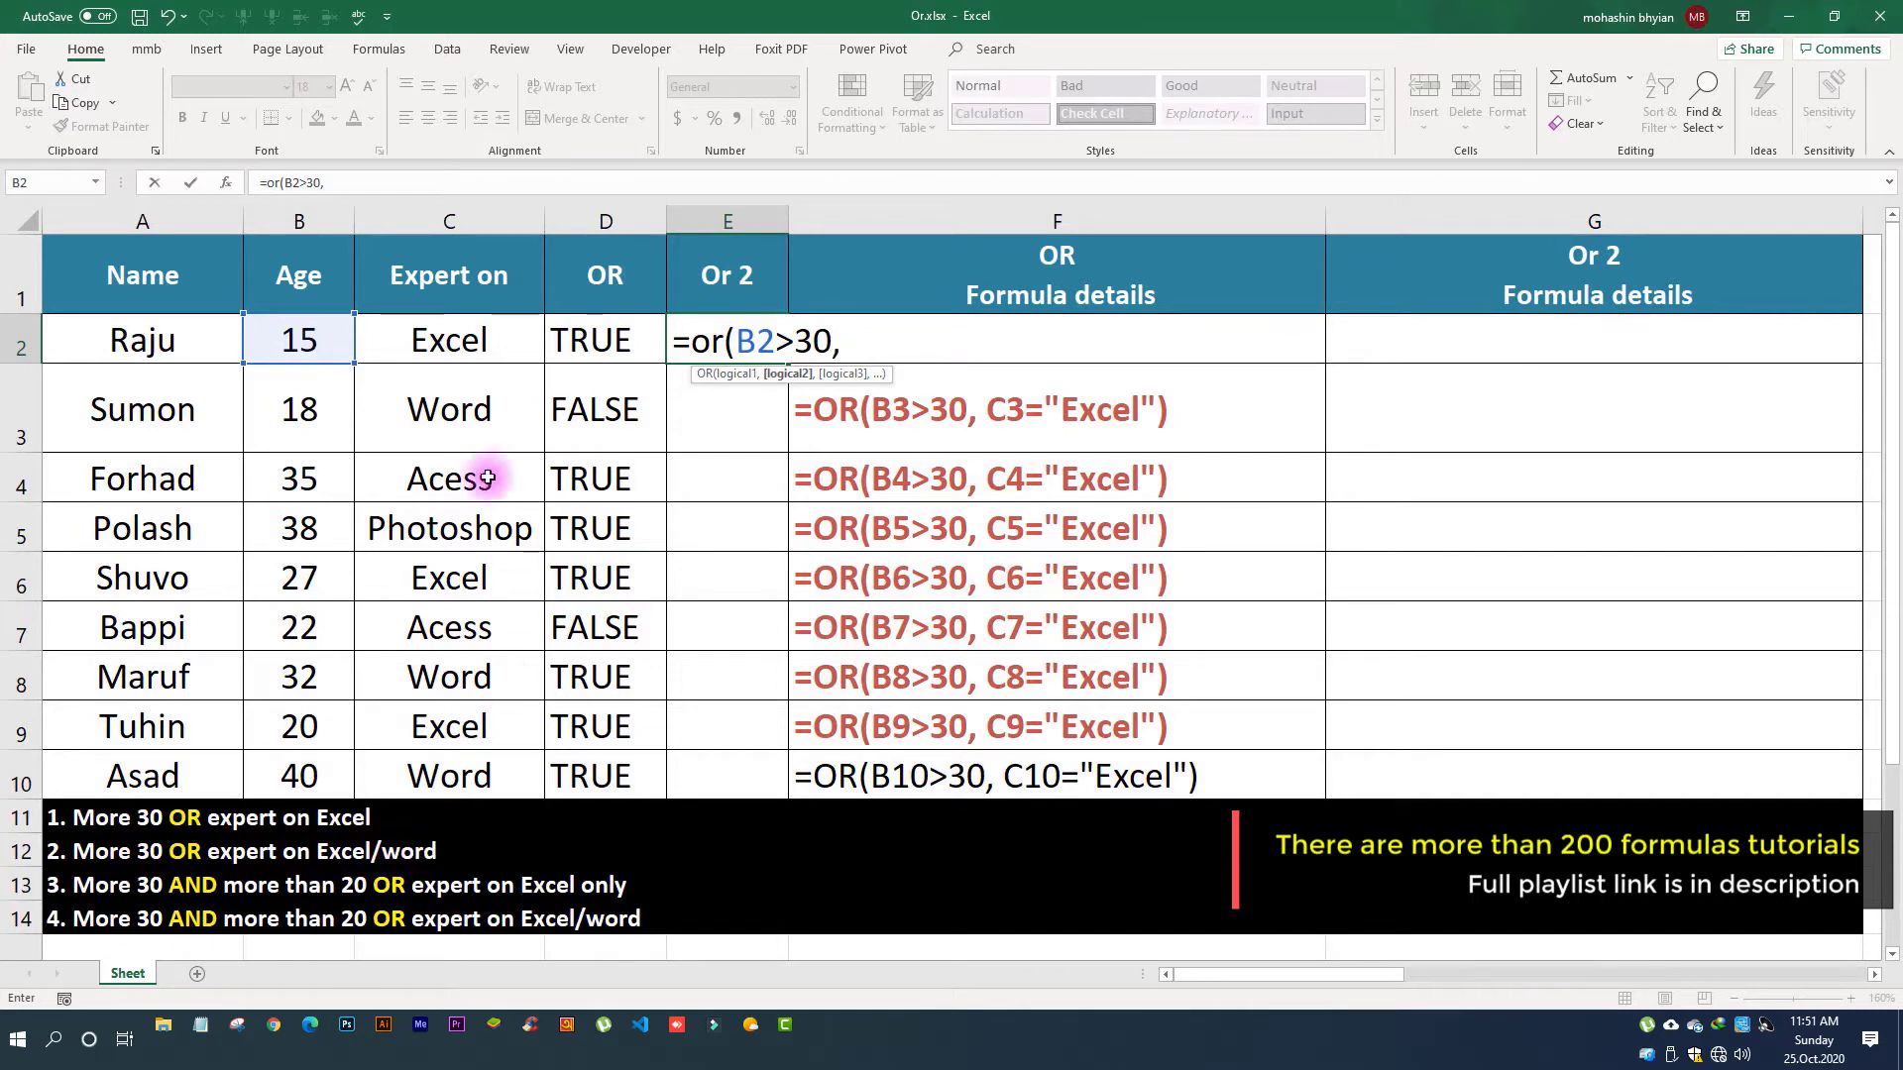
left_click(442, 333)
type("=")
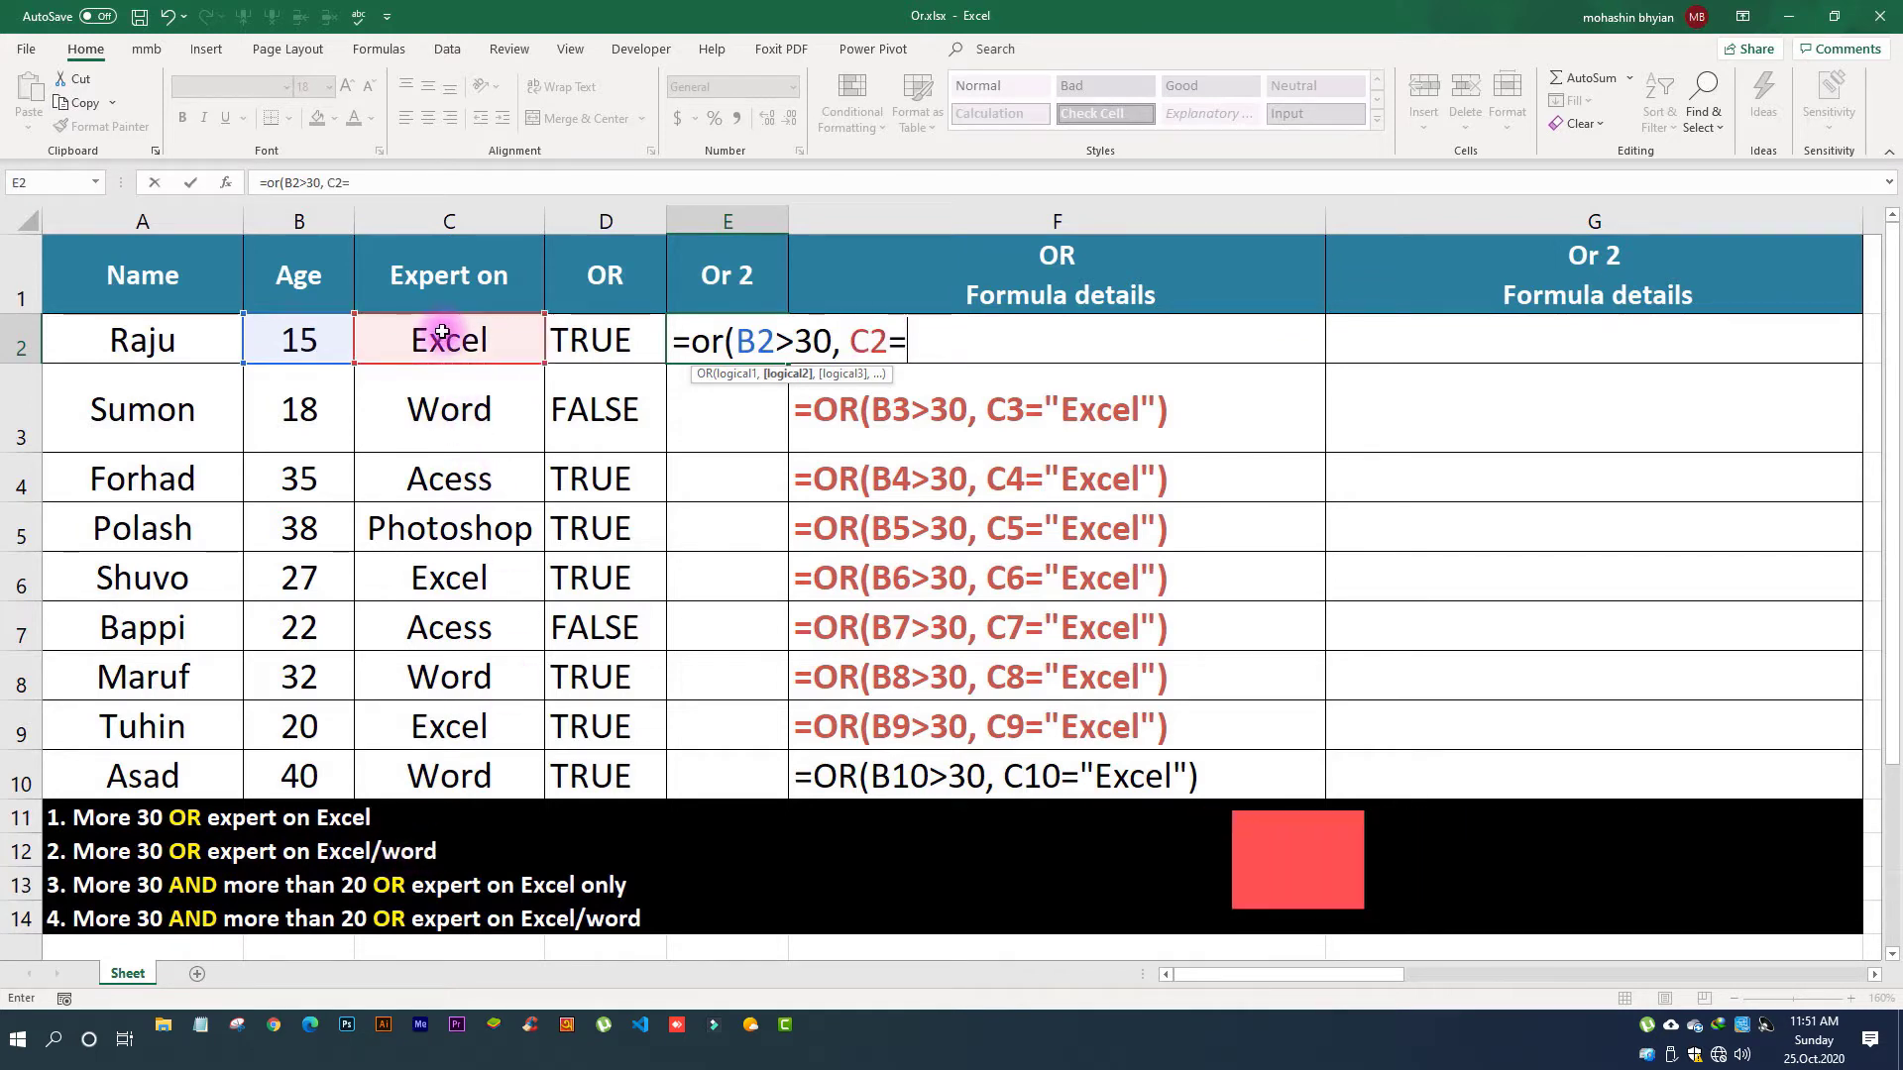
type("\"Excel")
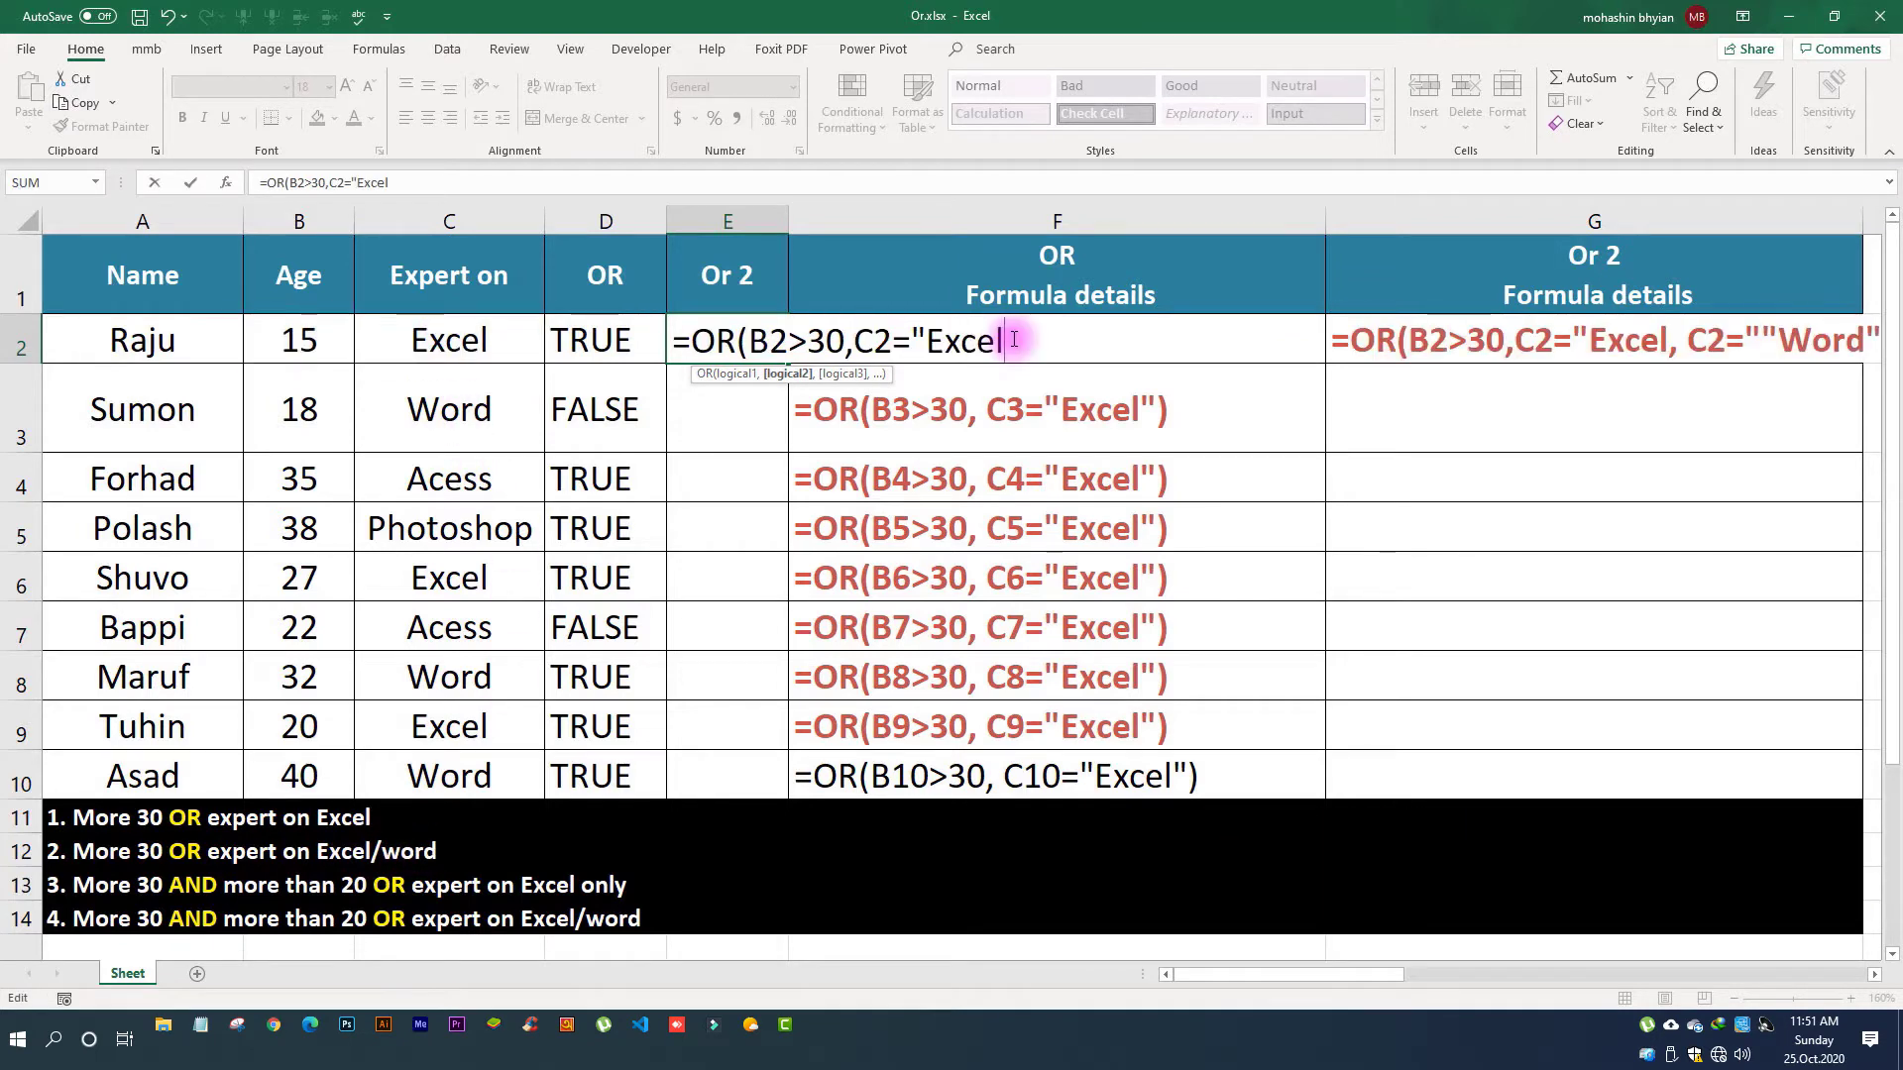
type("\",")
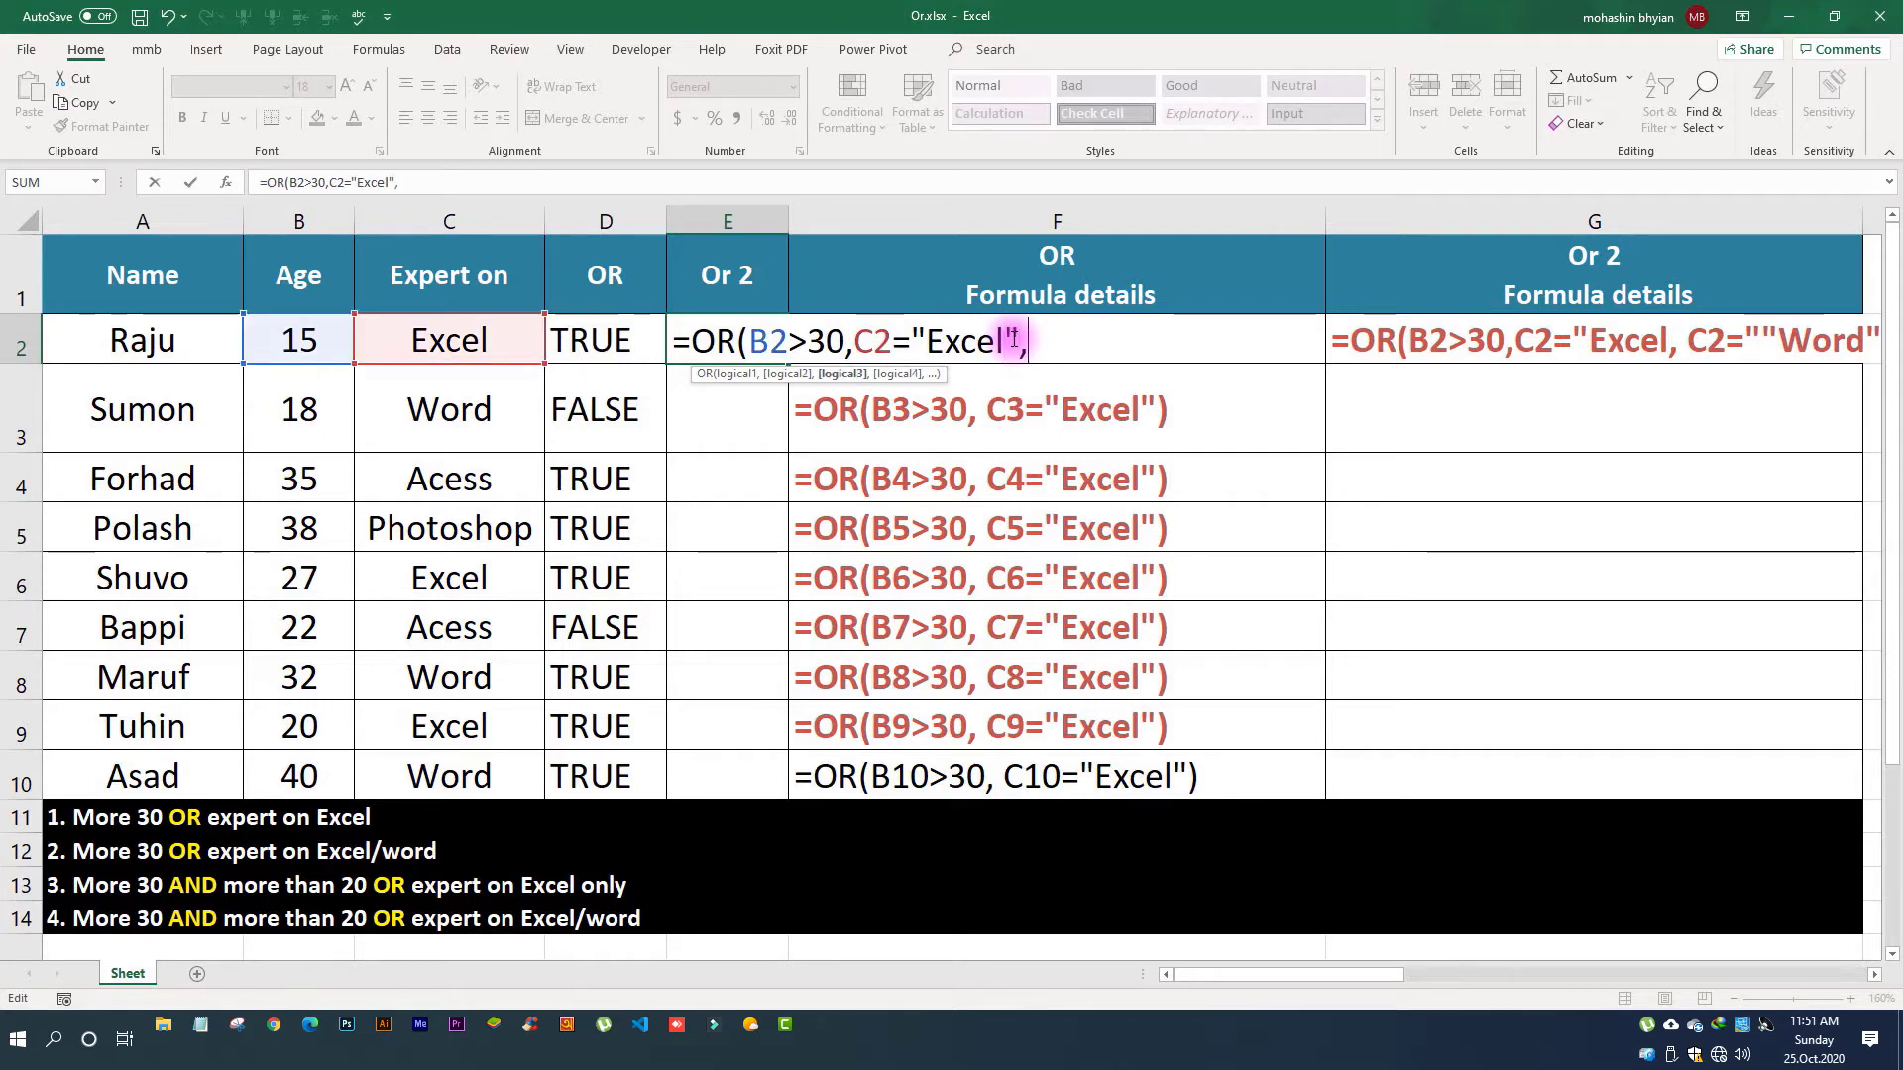
type(" C")
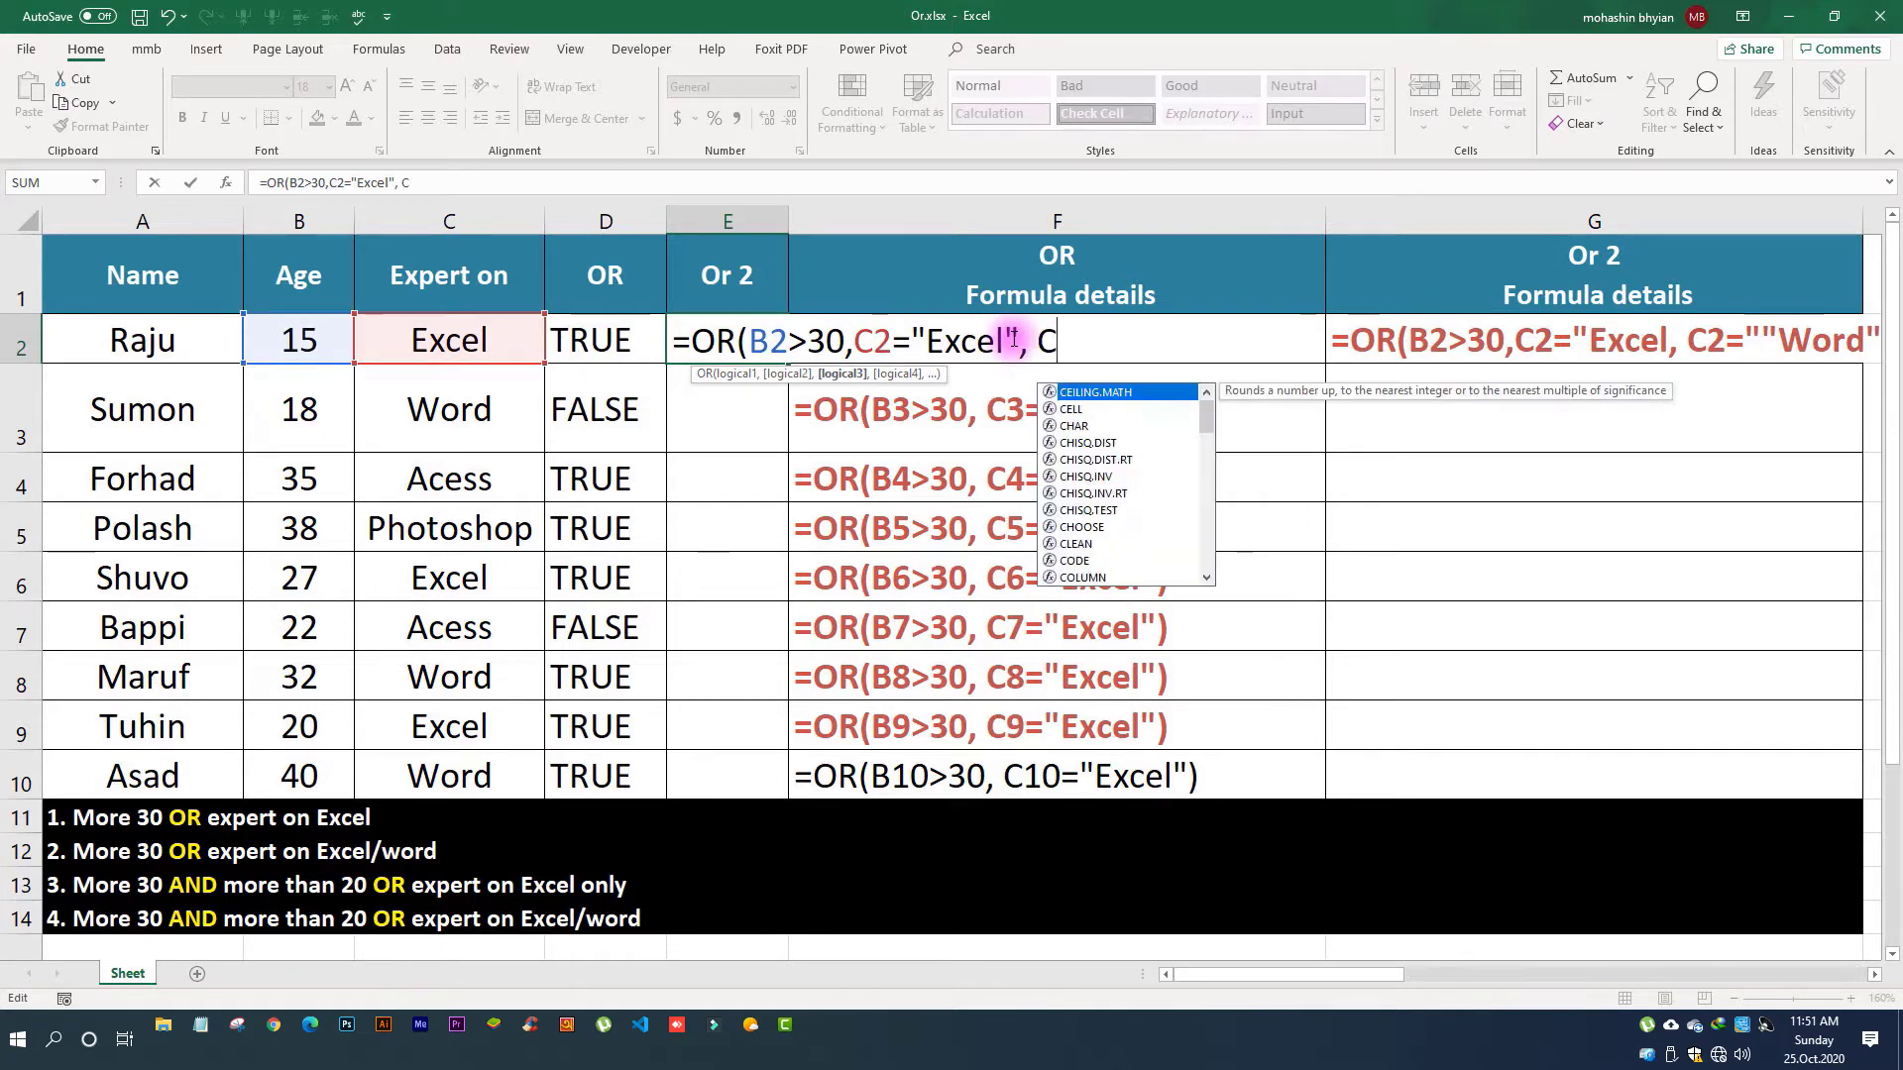
type("2-")
type("\"Word")
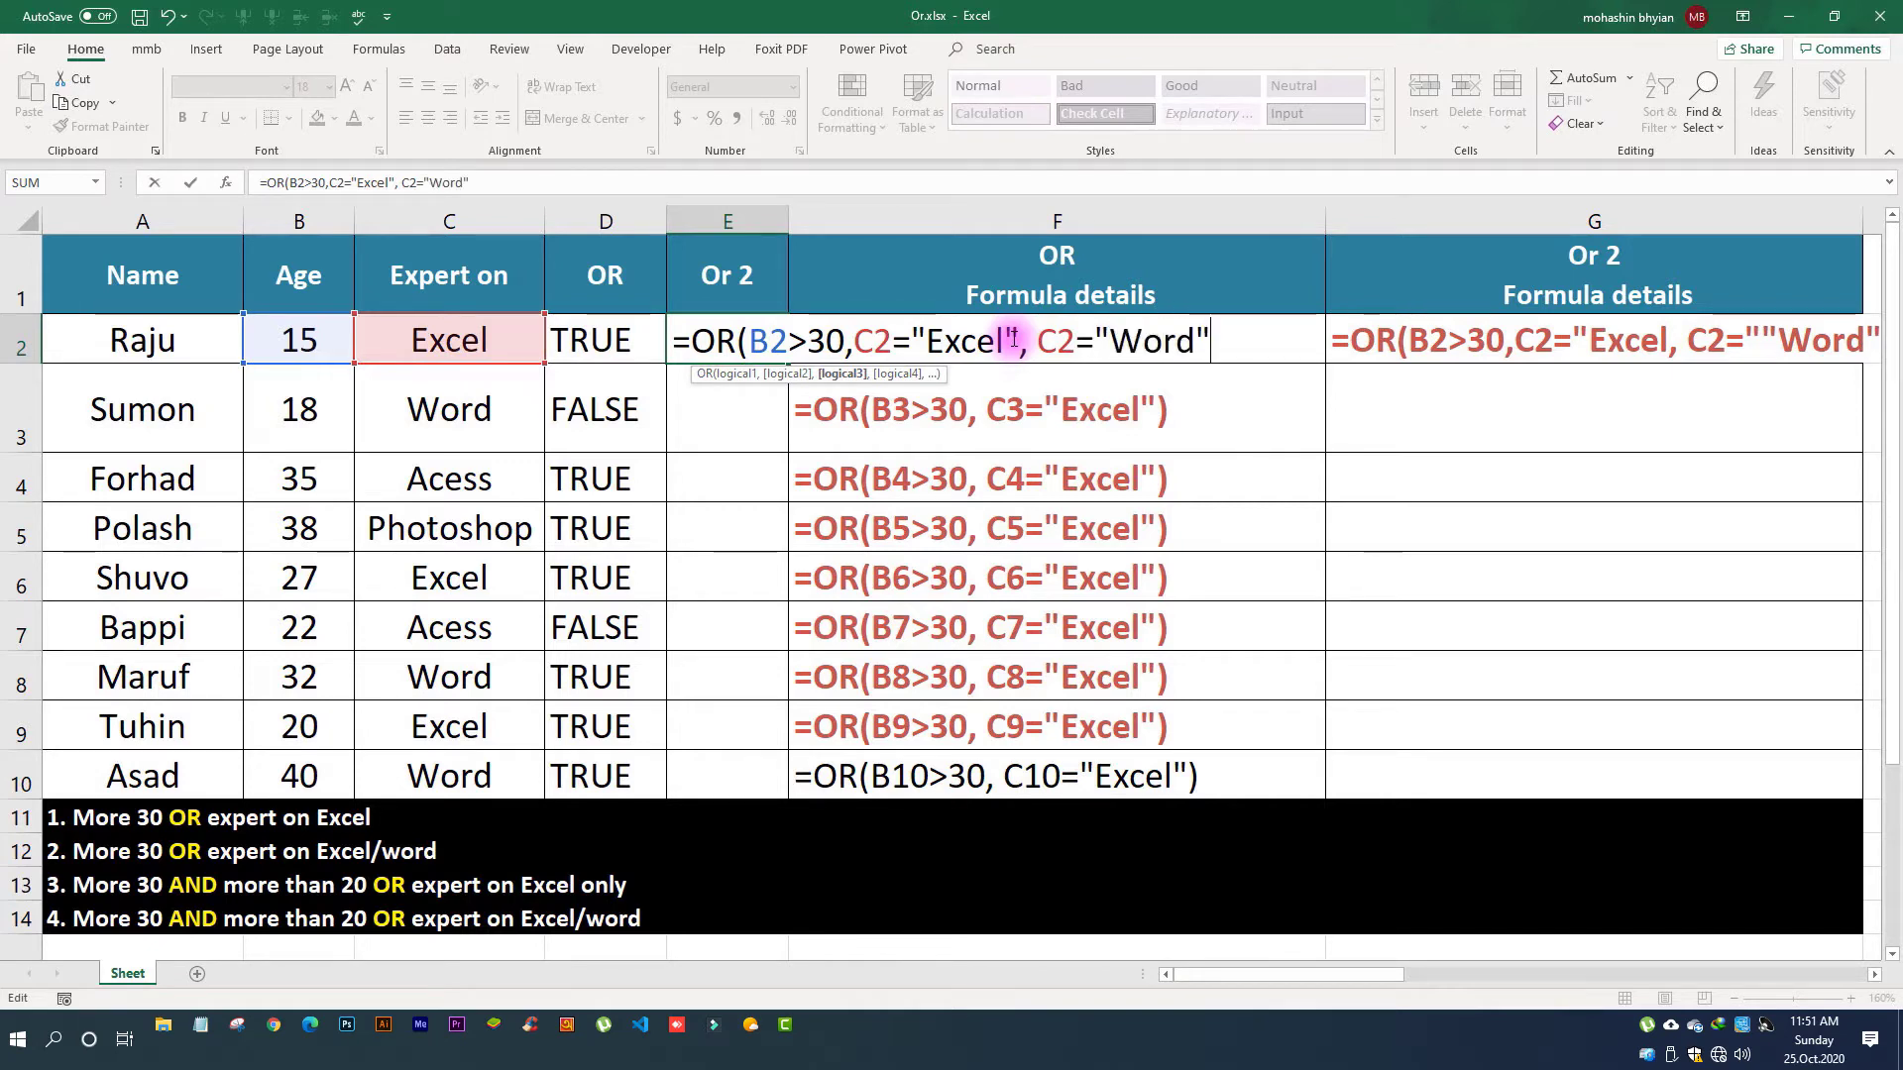
type(")")
Step: Commit E2's Or 2 formula, fill it down to E10, and select the formula text in F2:G10
key("Return")
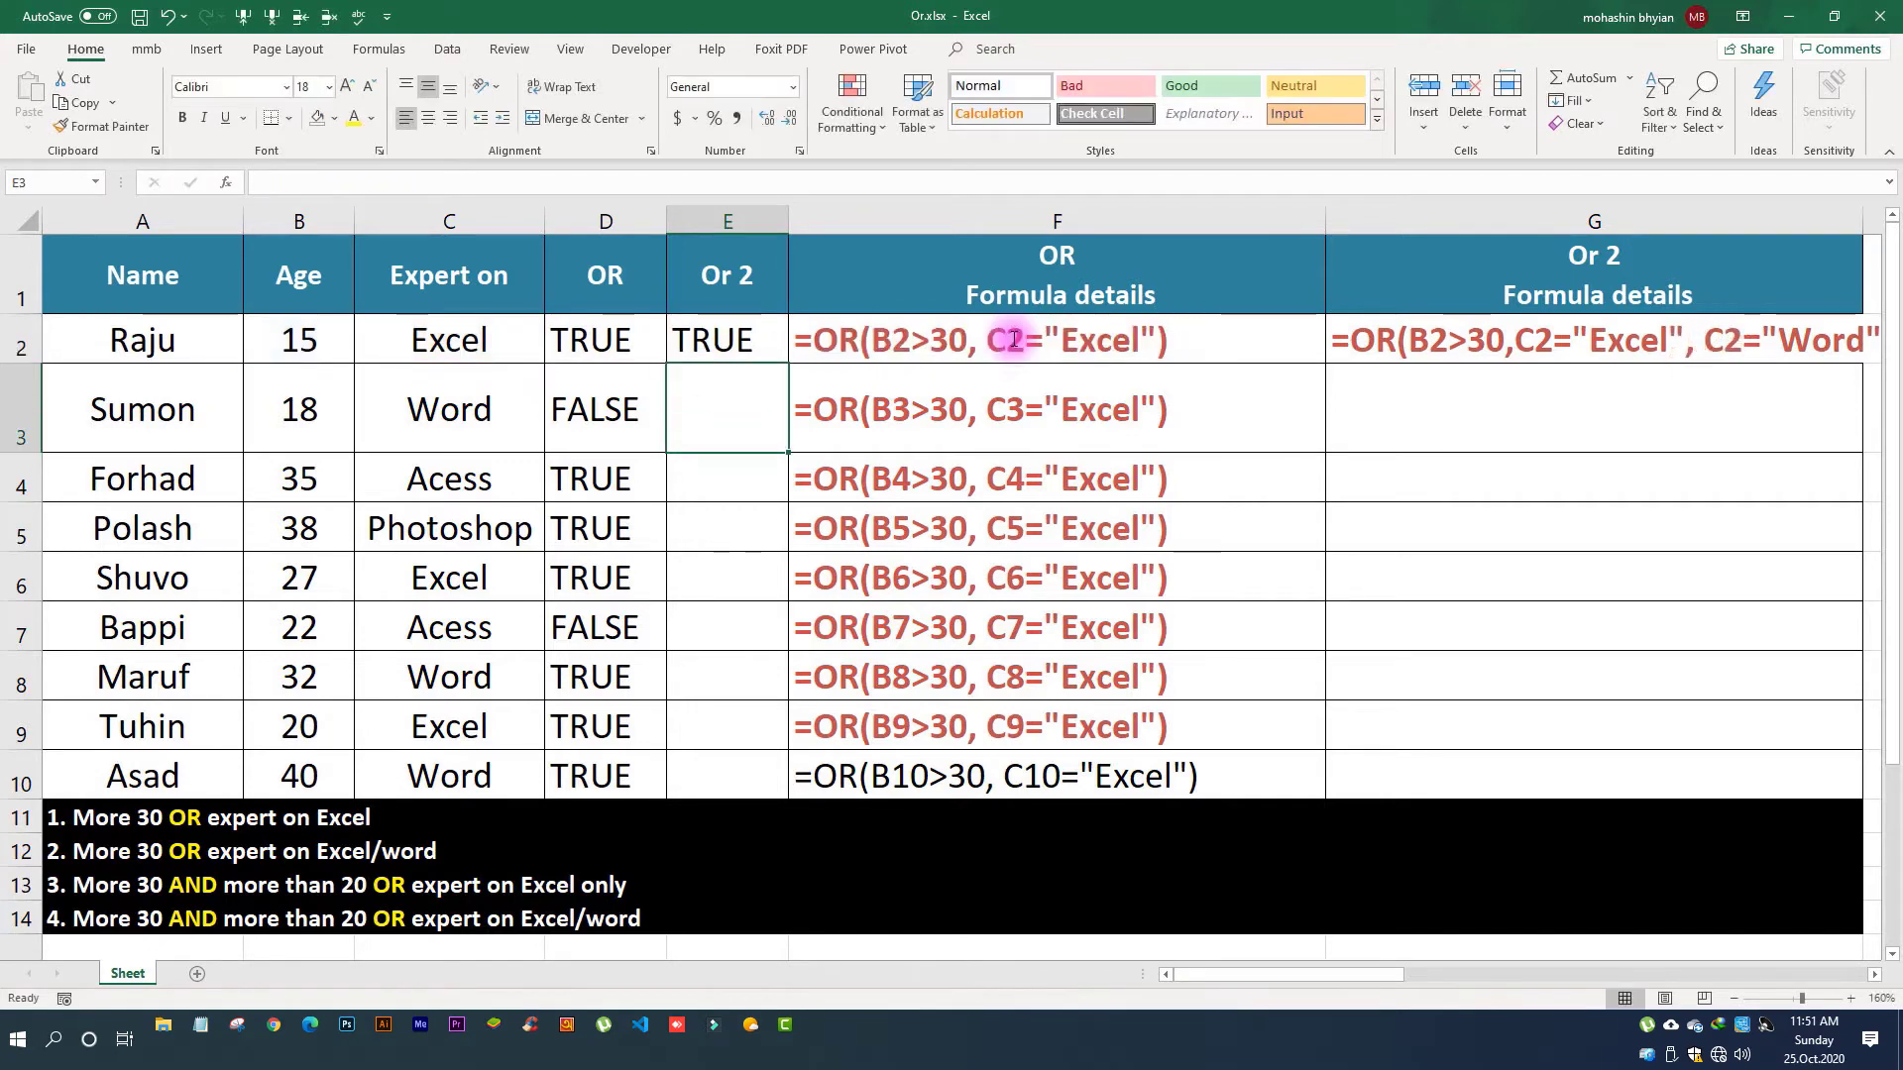
left_click(730, 342)
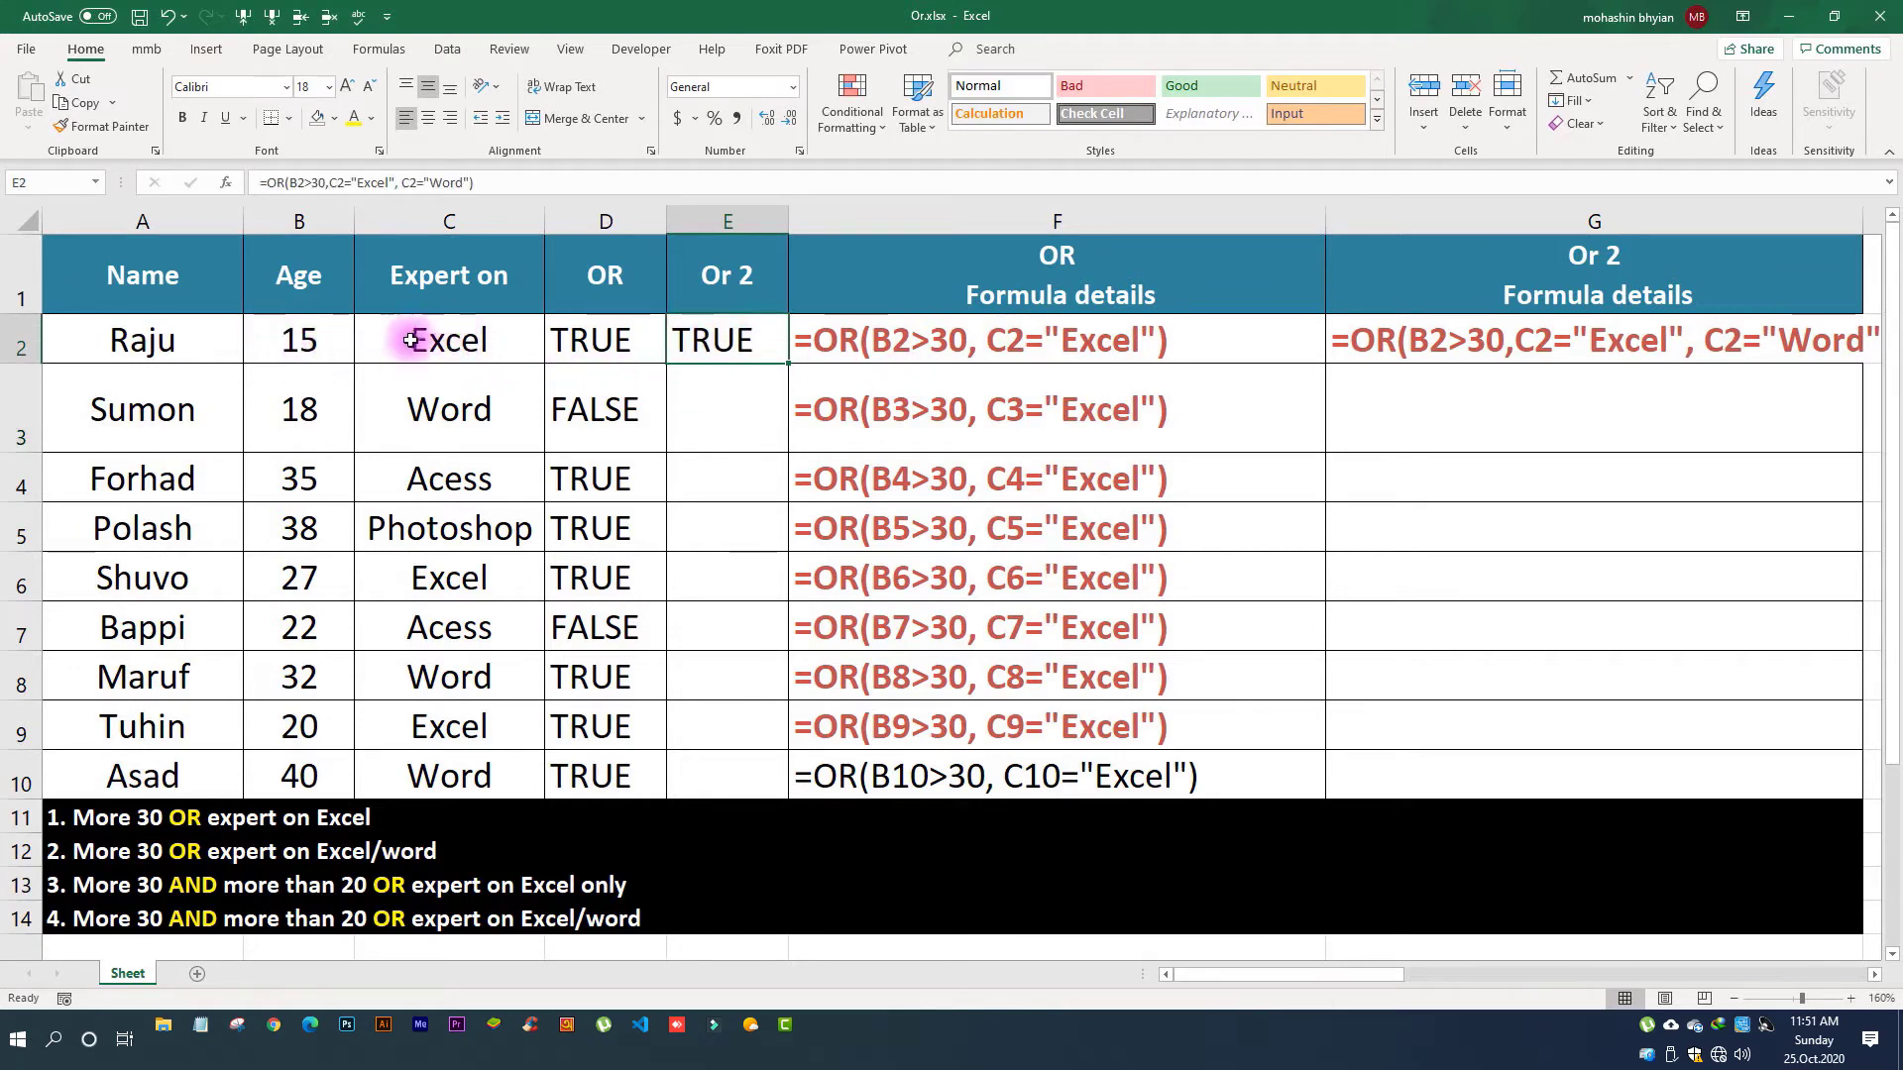
mouse_move(788, 364)
left_mouse_down()
mouse_move(782, 432)
mouse_move(734, 420)
left_mouse_up()
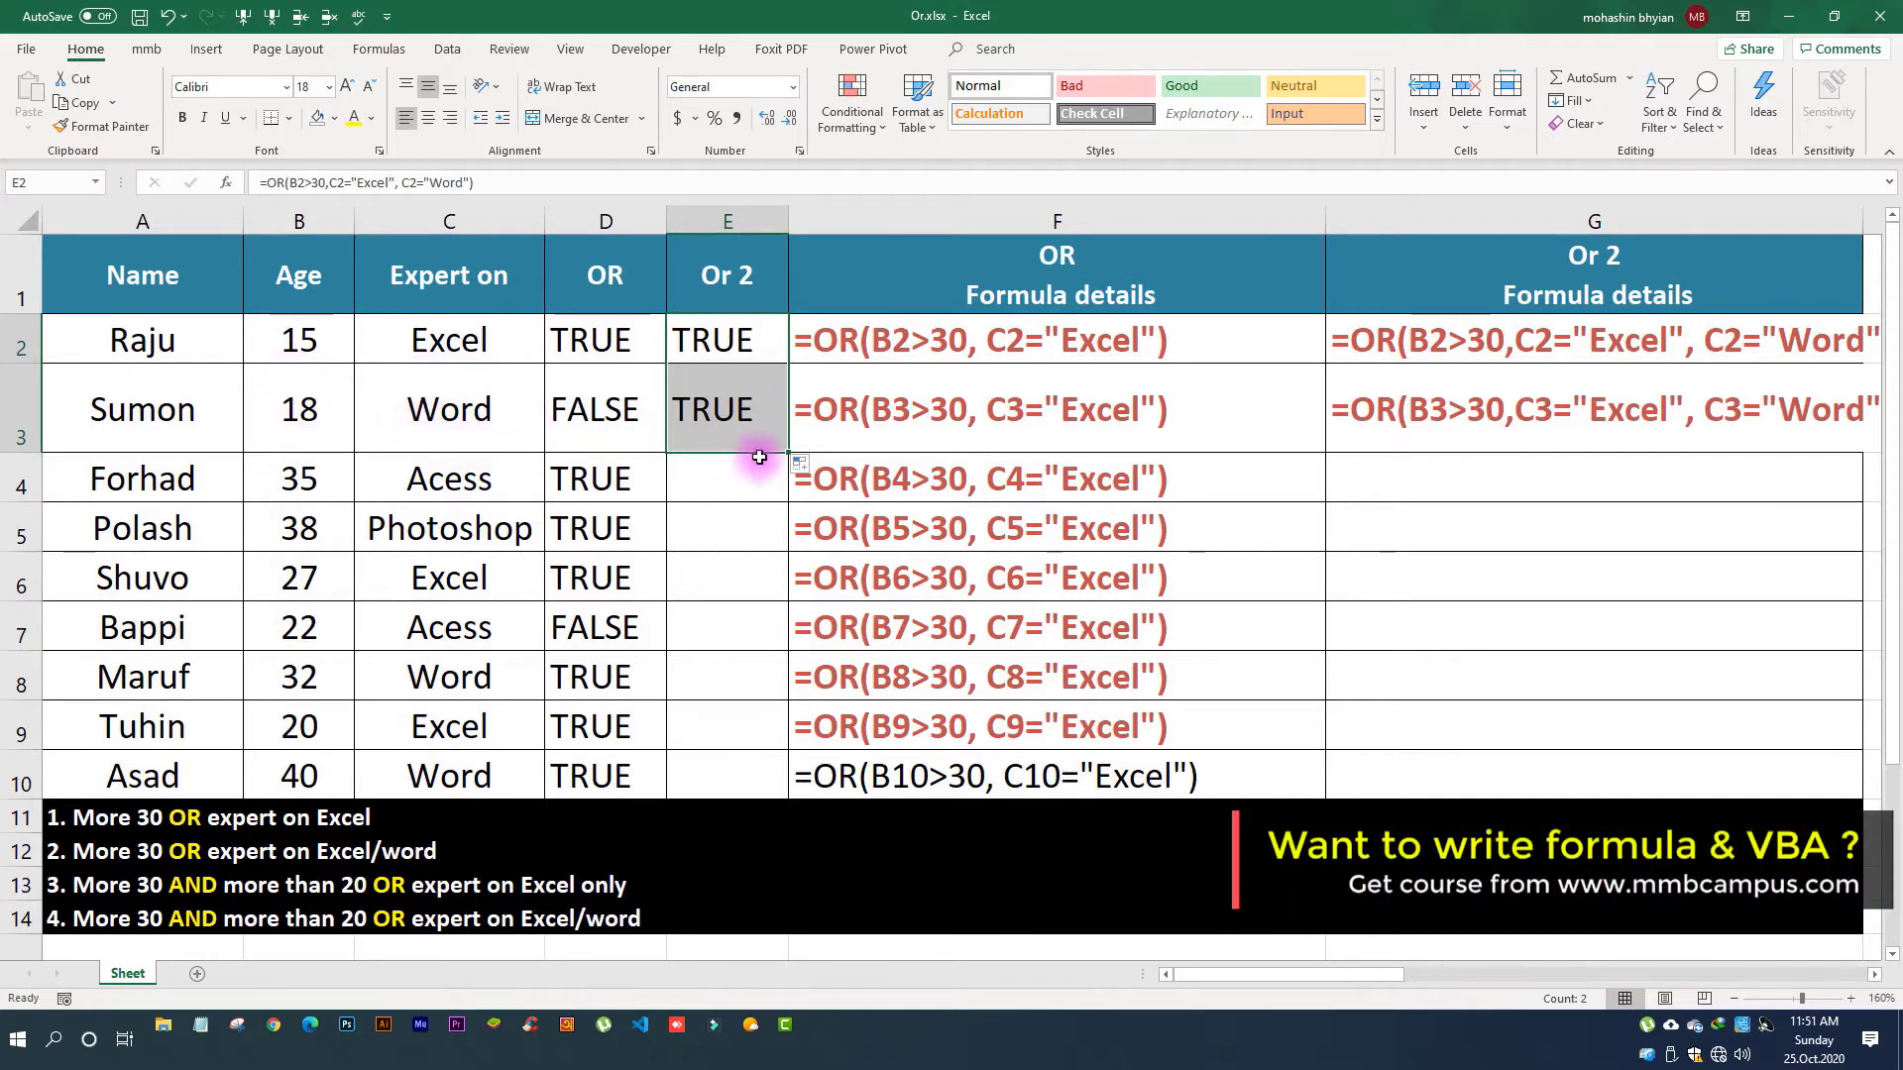
left_click_drag(789, 452, 786, 488)
left_click(738, 487)
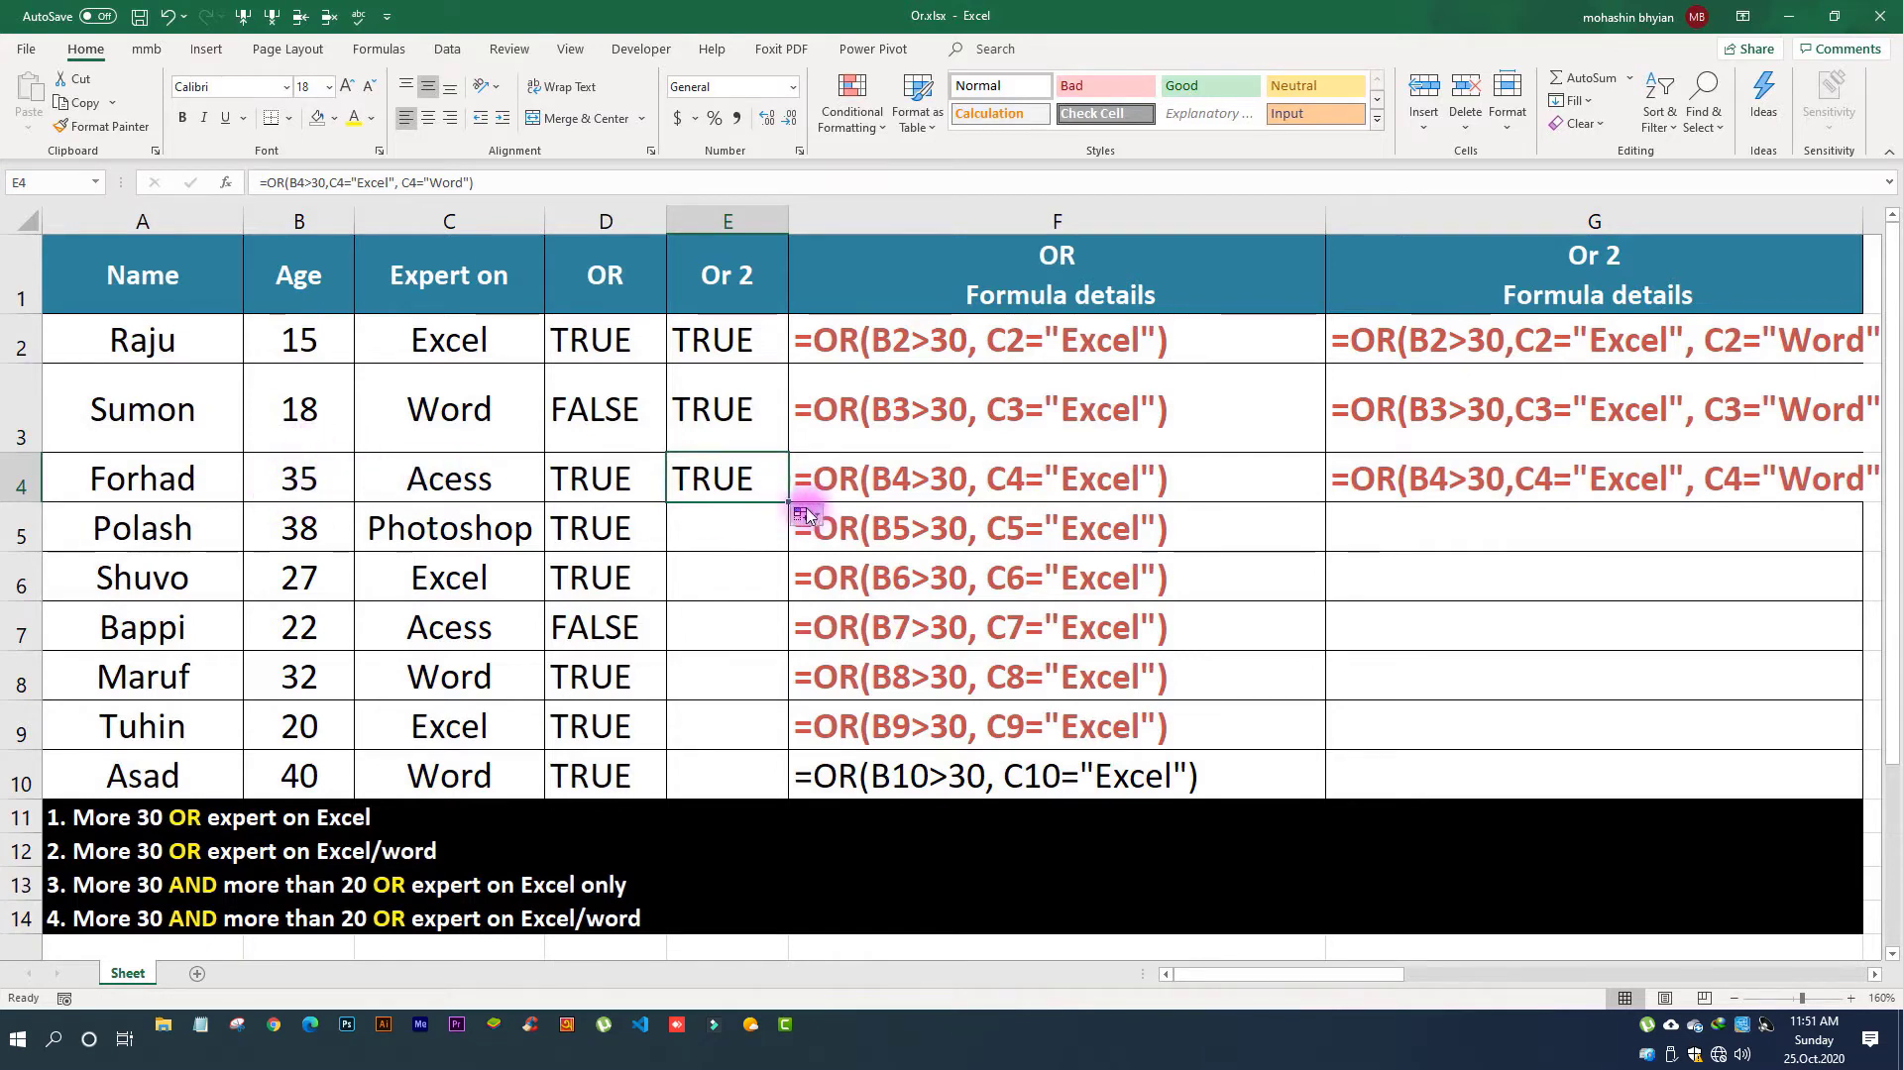
left_click_drag(789, 503, 756, 784)
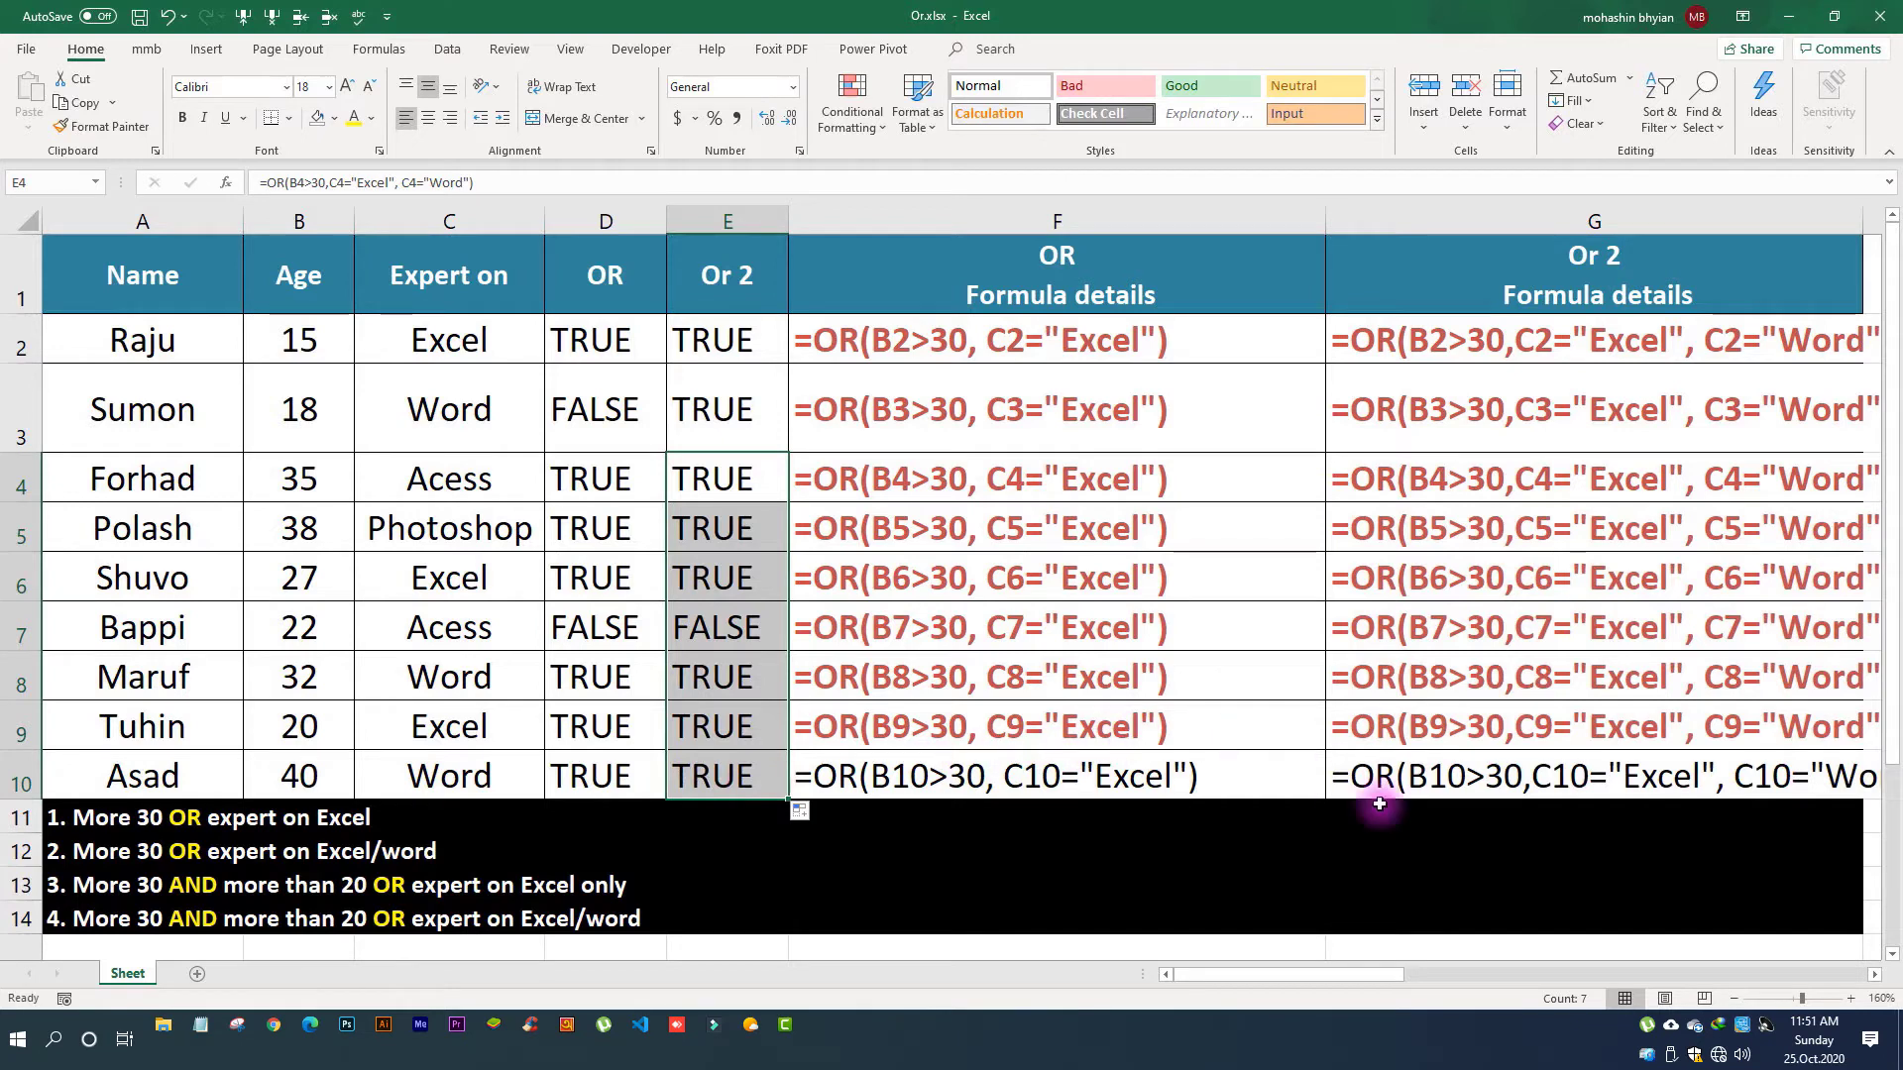
left_click_drag(988, 352, 1447, 758)
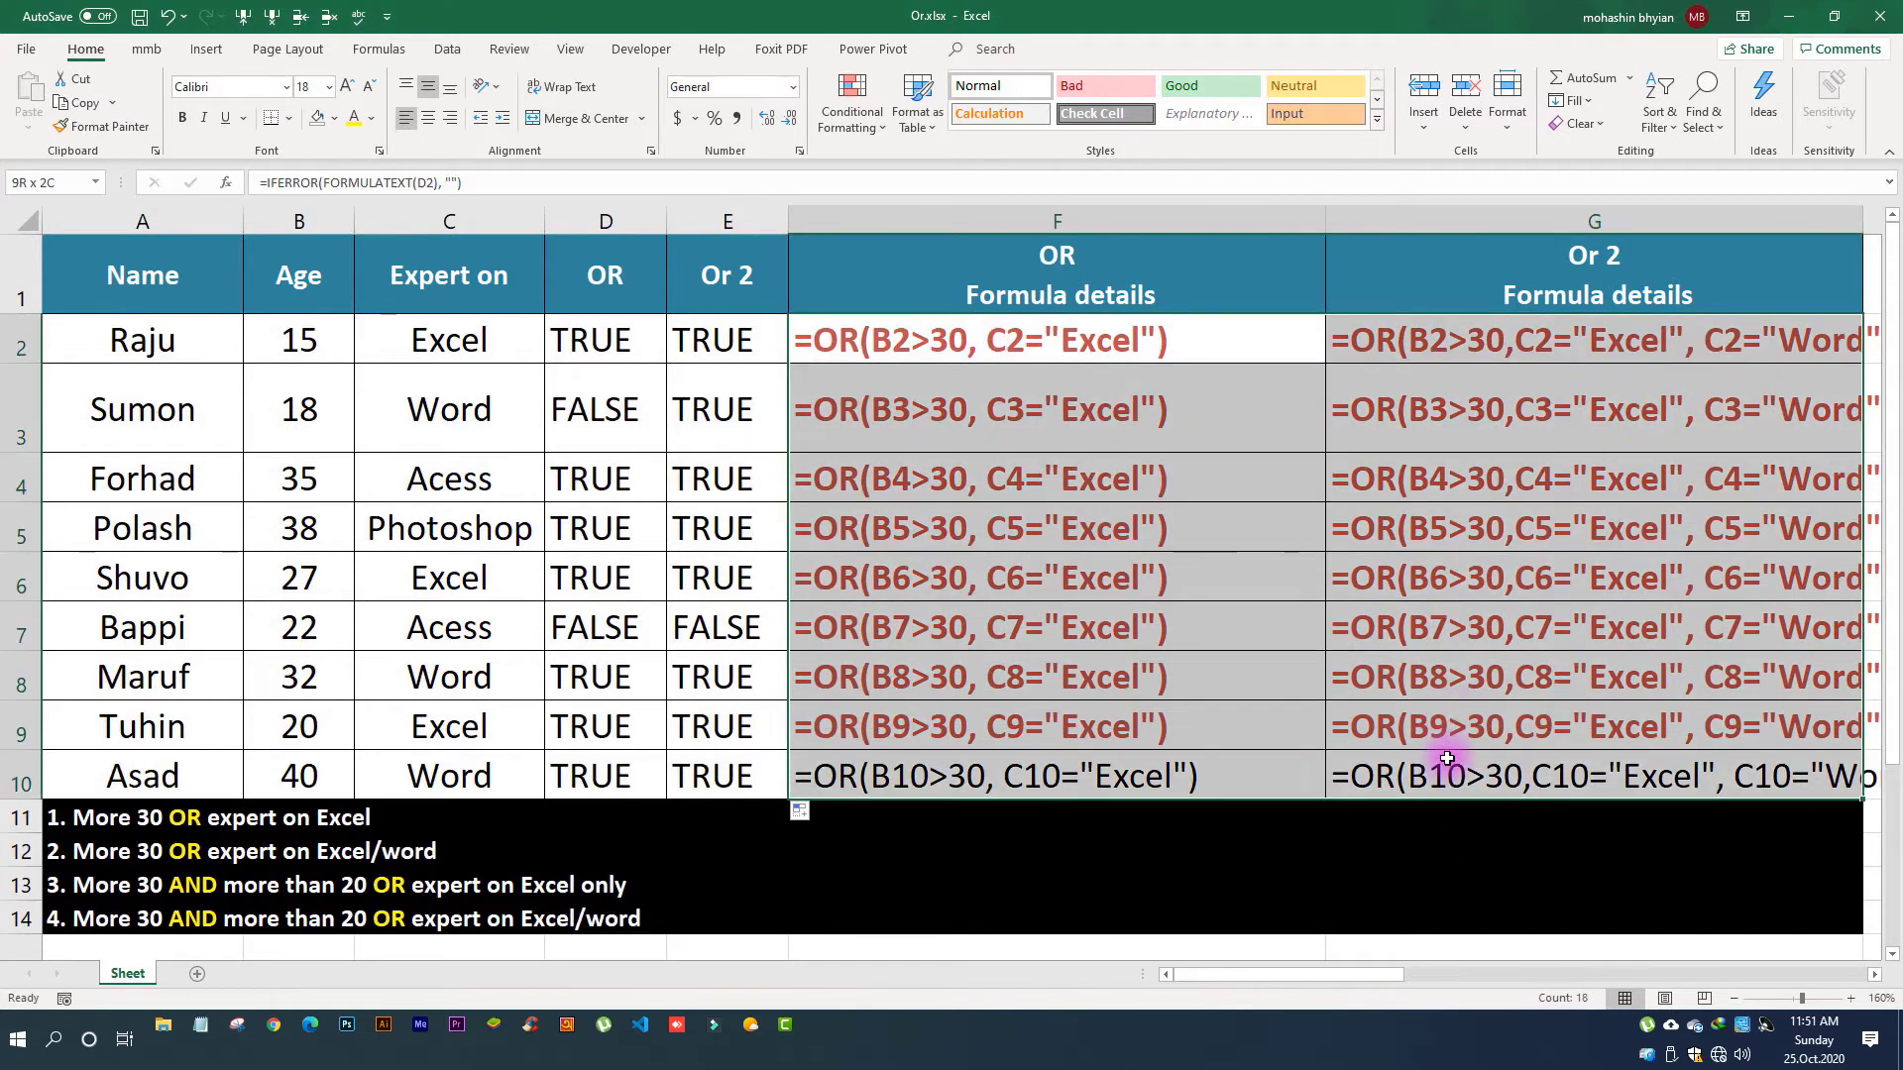
Step: Shrink the formula text to size 14 and fit columns F and G to their contents
double_click(369, 87)
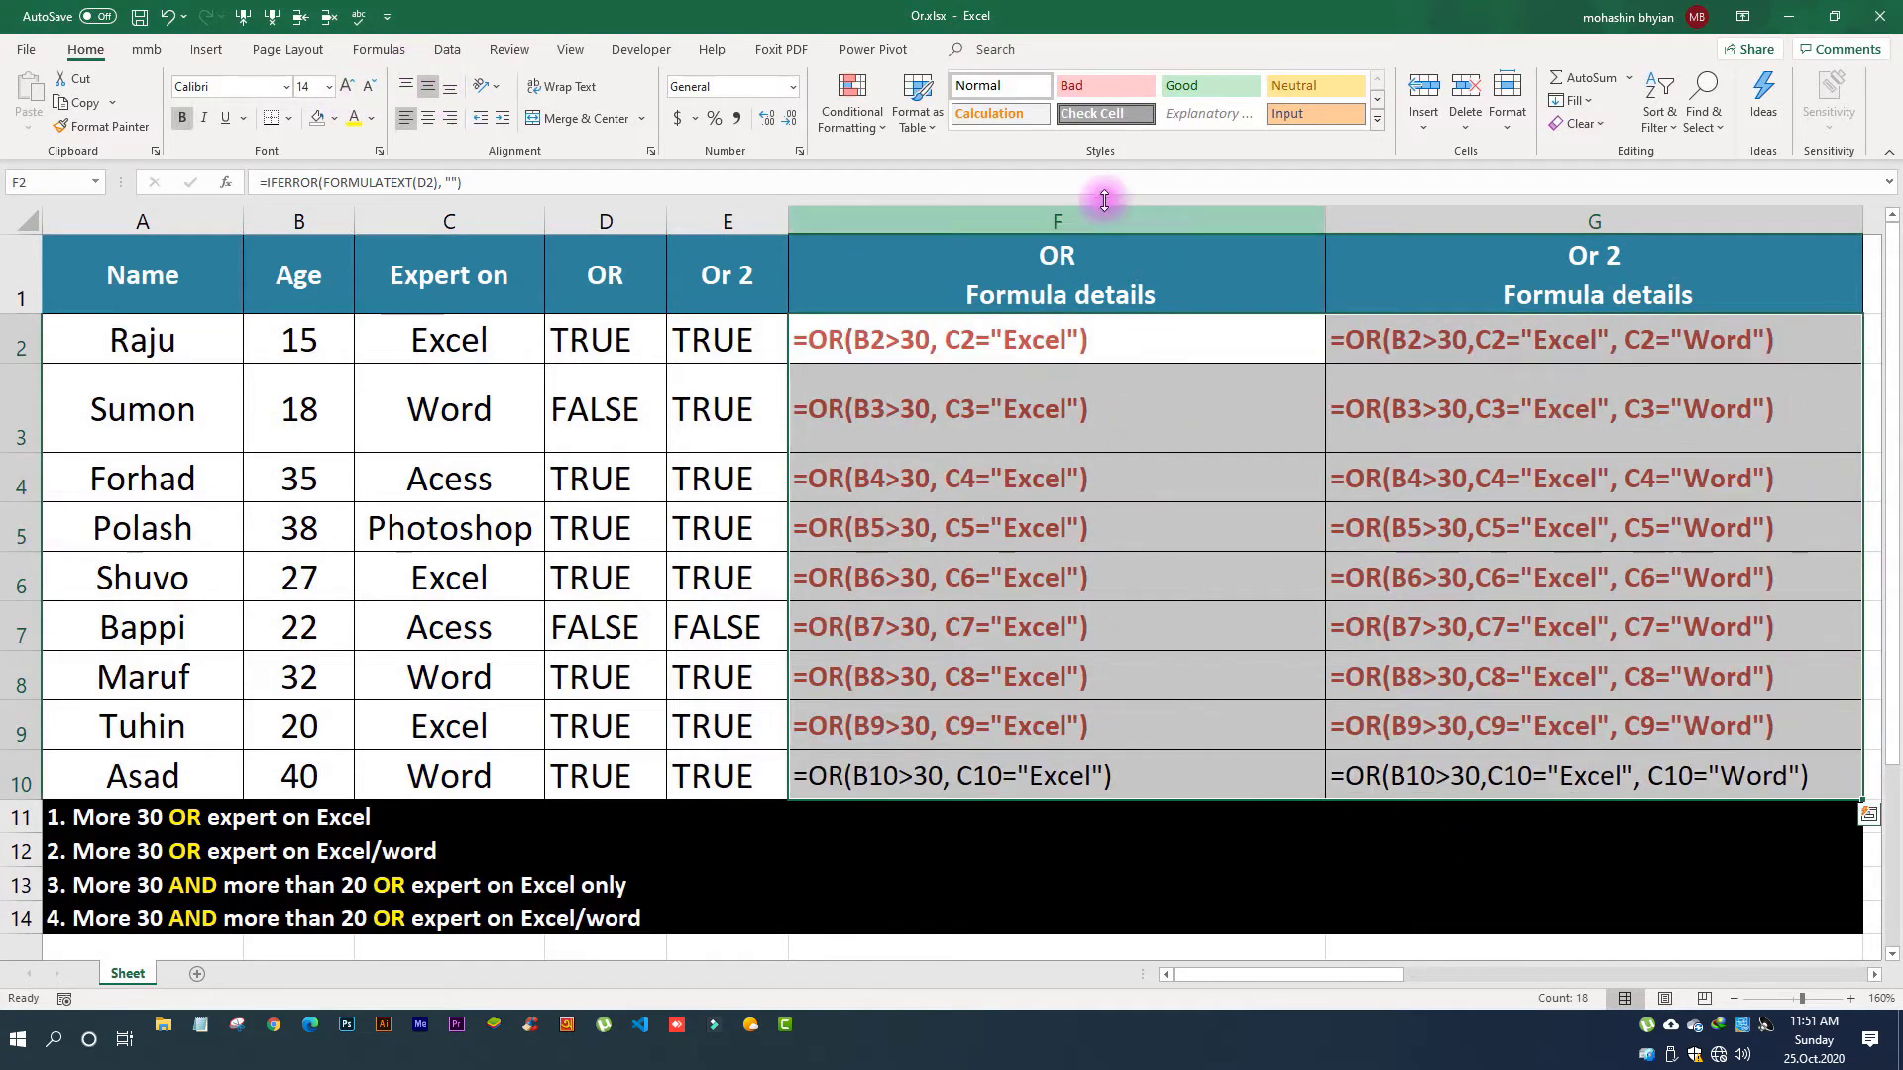
double_click(1329, 220)
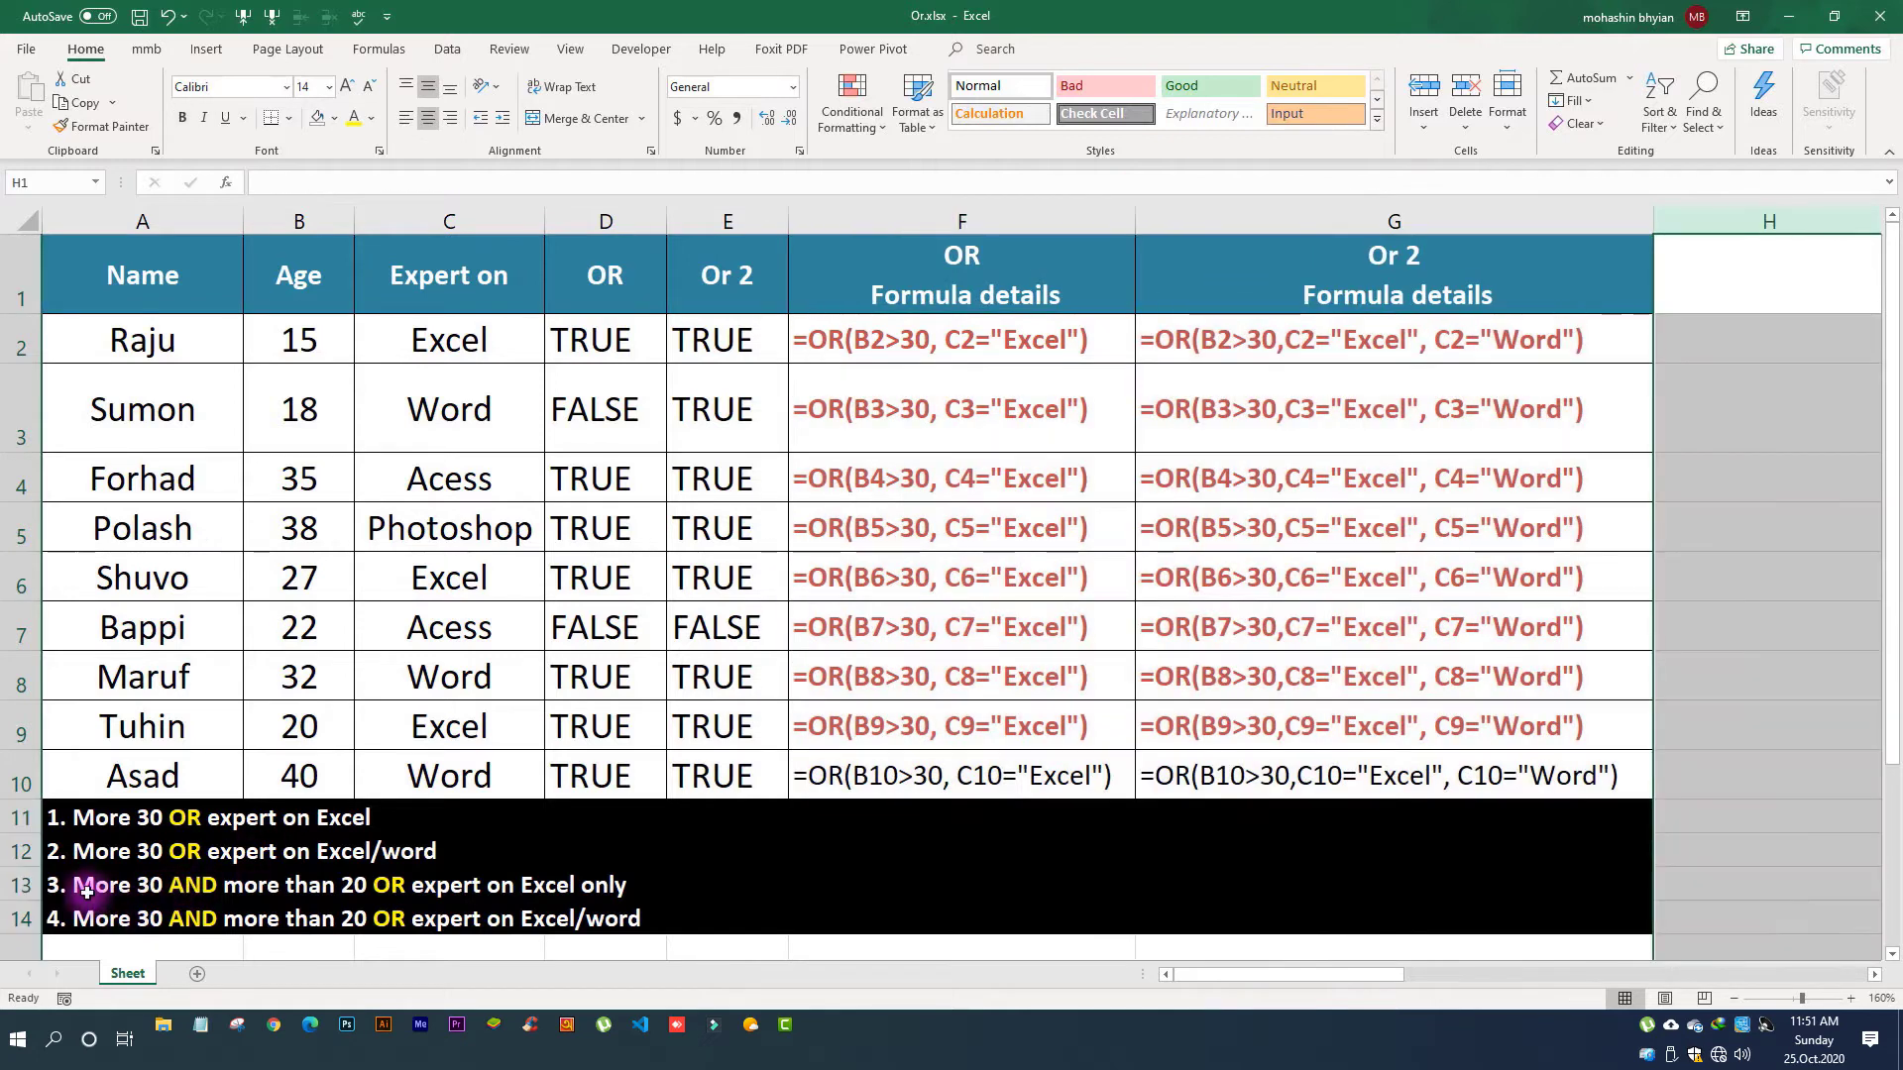
left_click(85, 892)
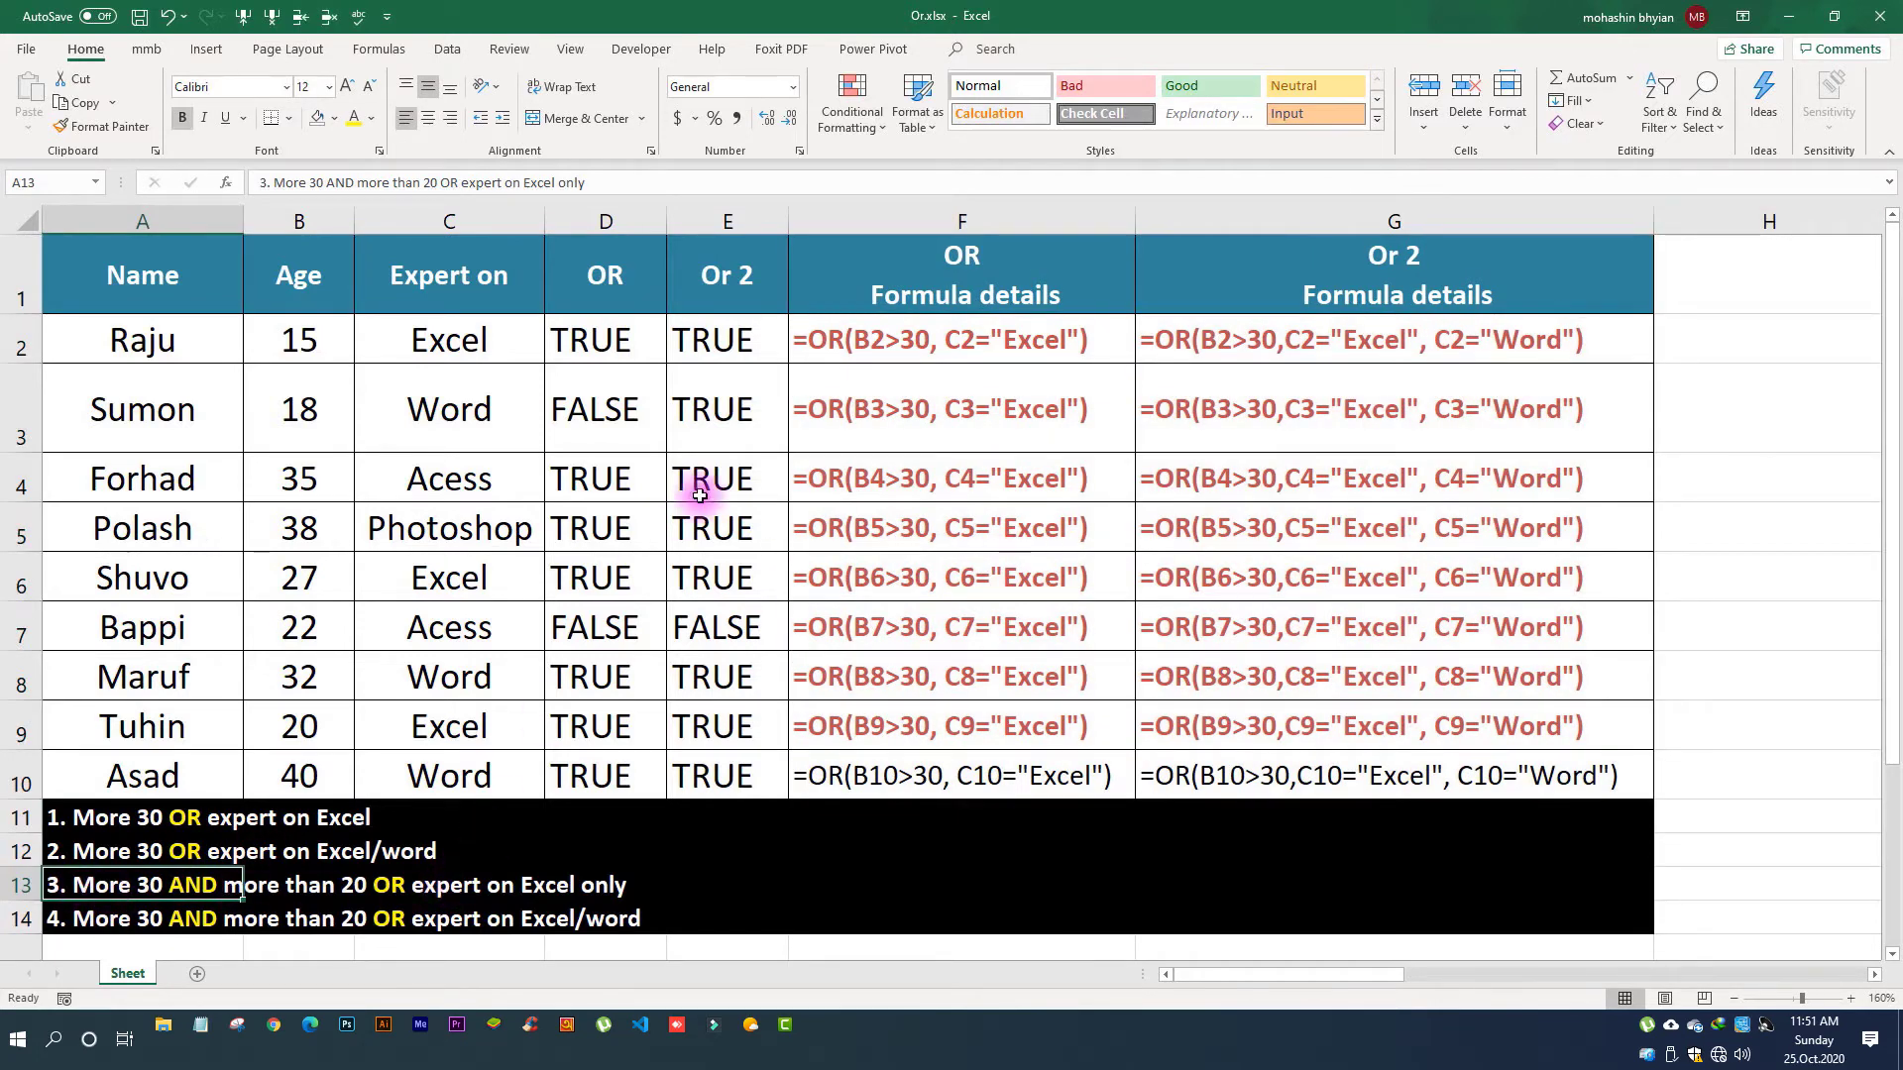
Step: Insert a blank column after Or 2 and zoom the sheet out to 120%
left_click(805, 220)
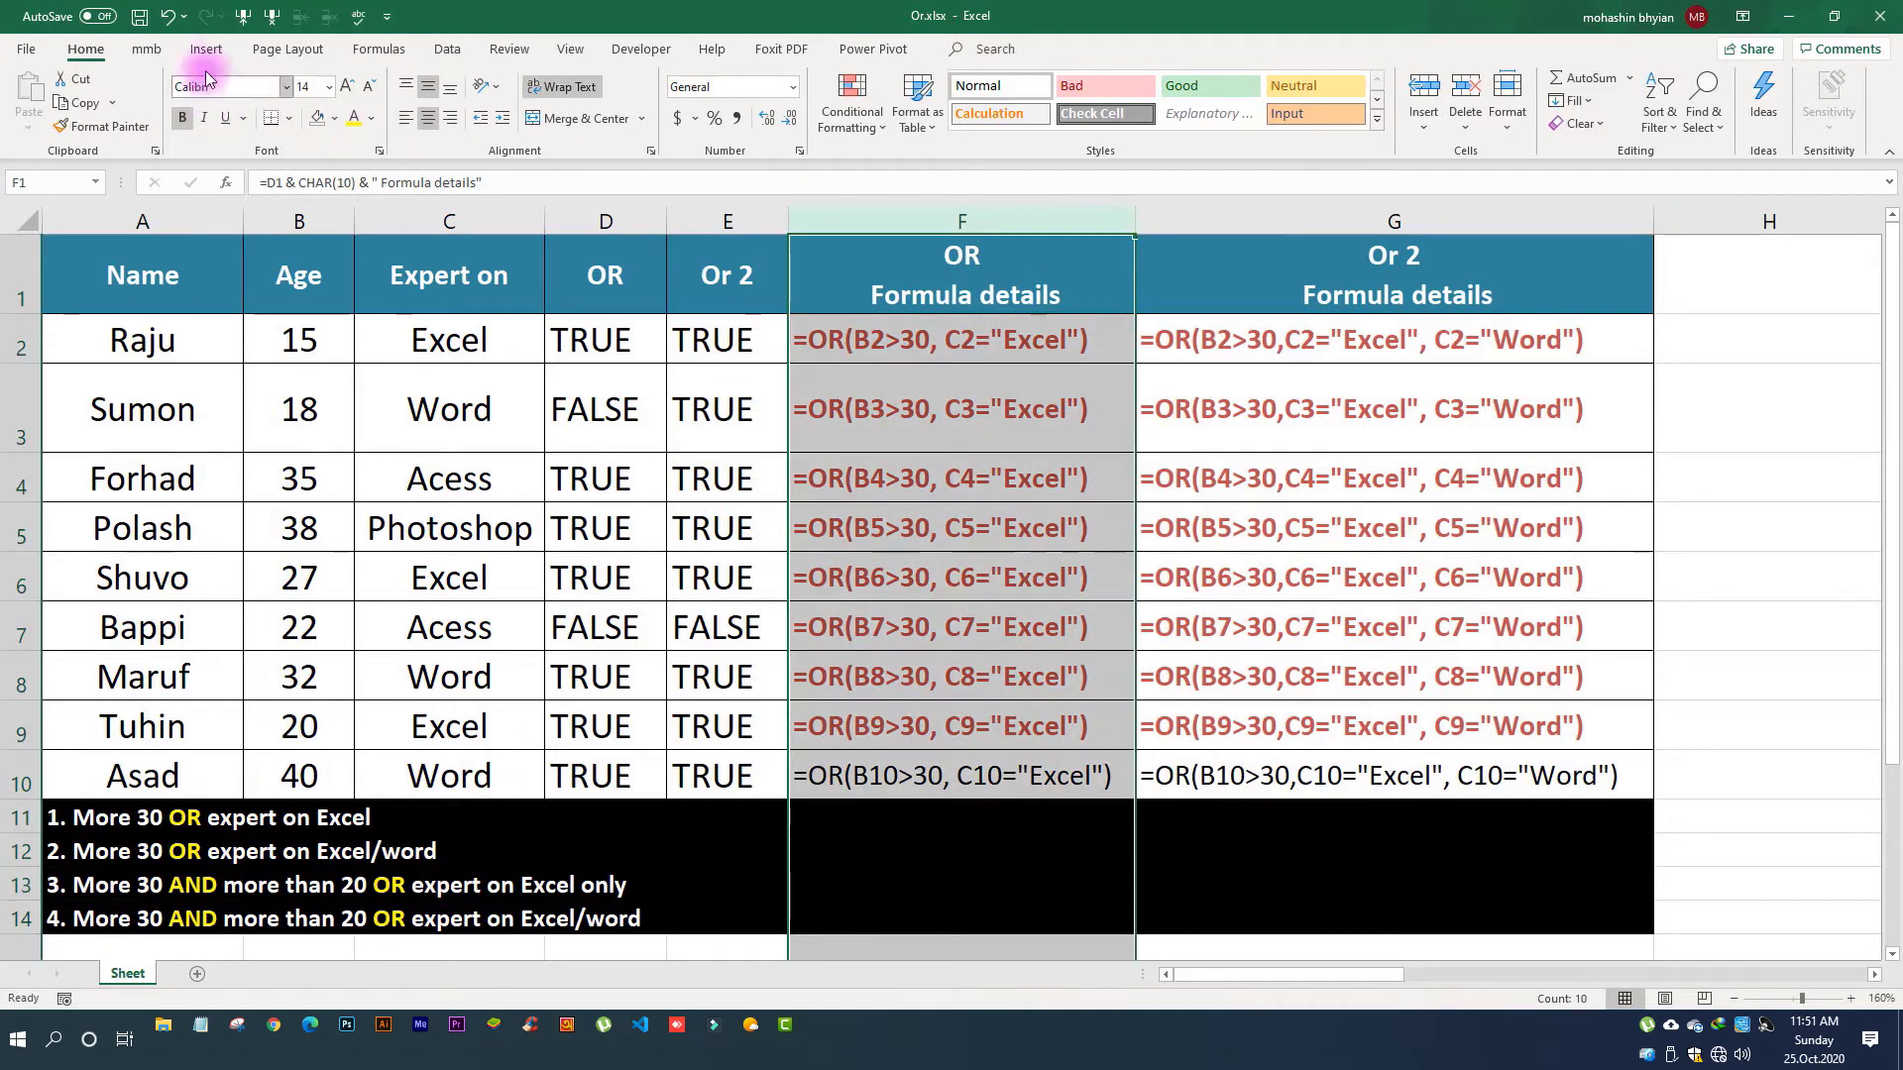
left_click(240, 17)
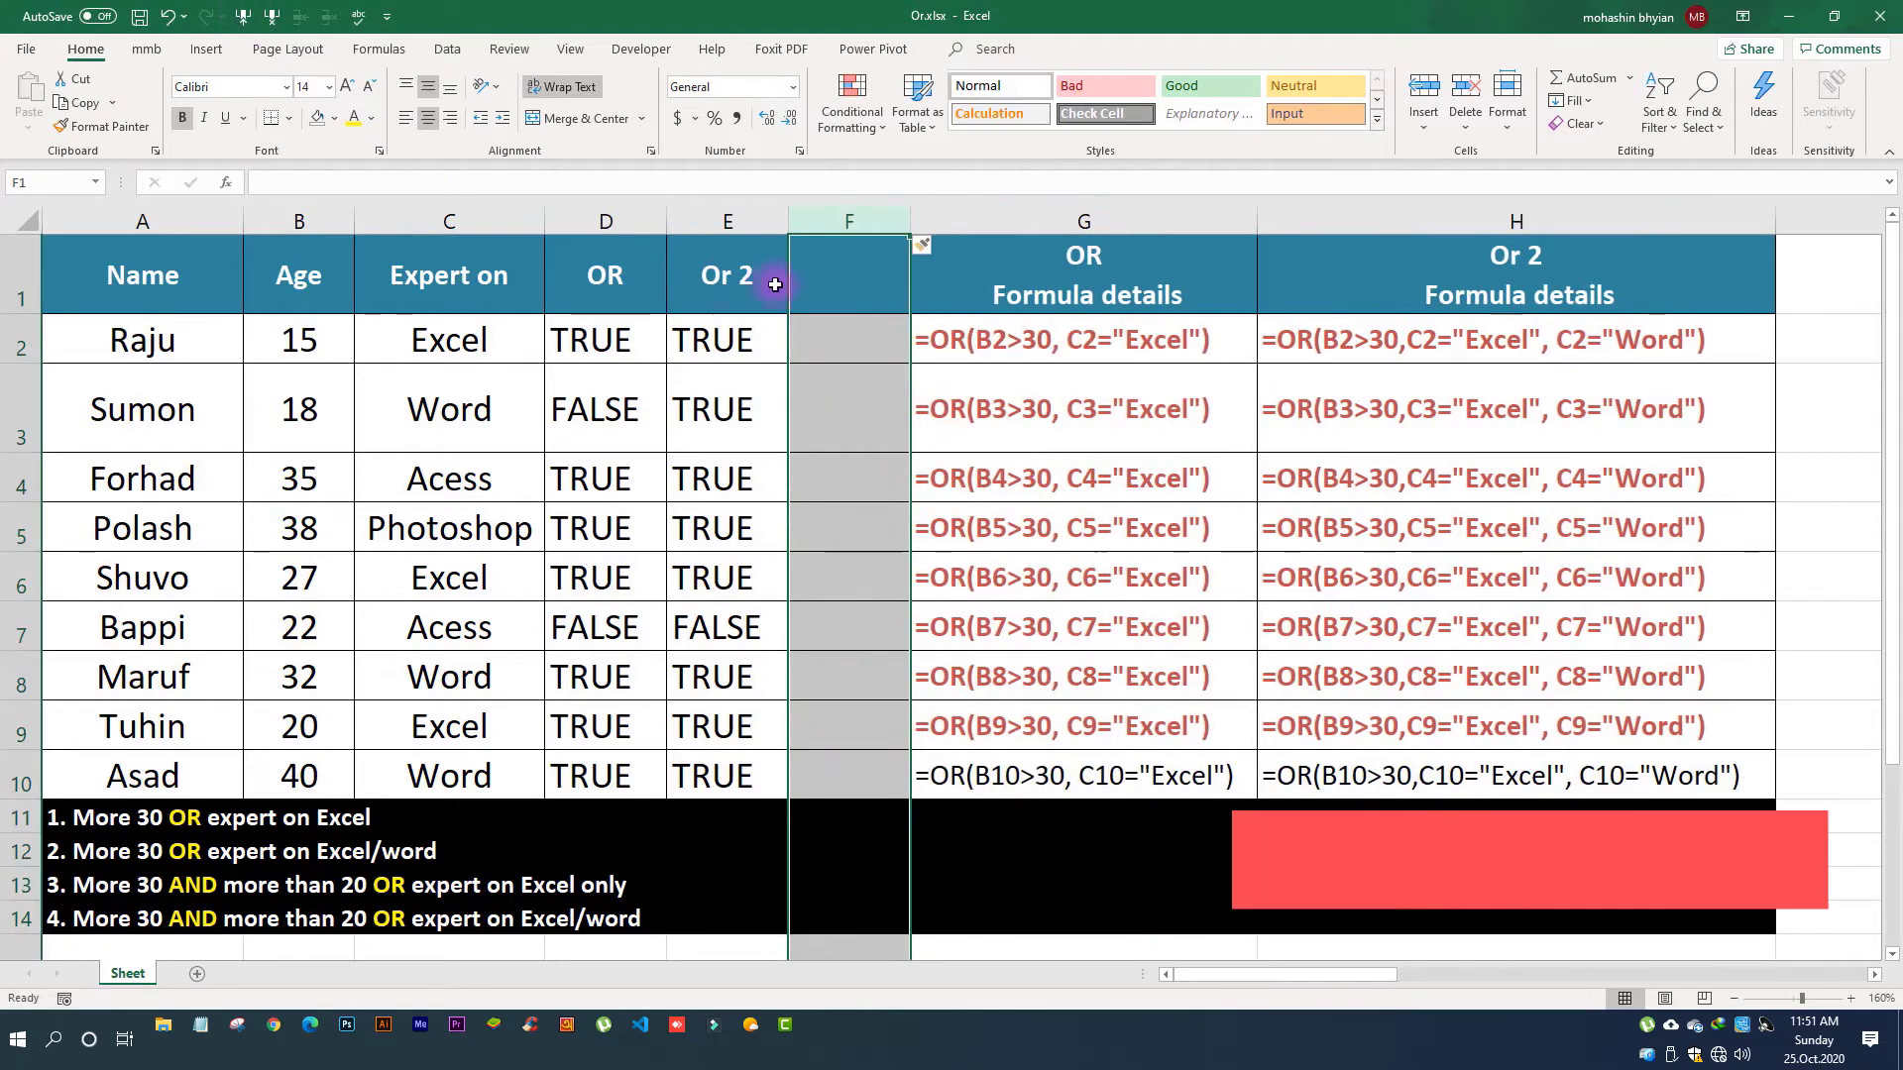
left_click(1733, 999)
left_click(1732, 999)
left_click(1732, 999)
left_click(1732, 999)
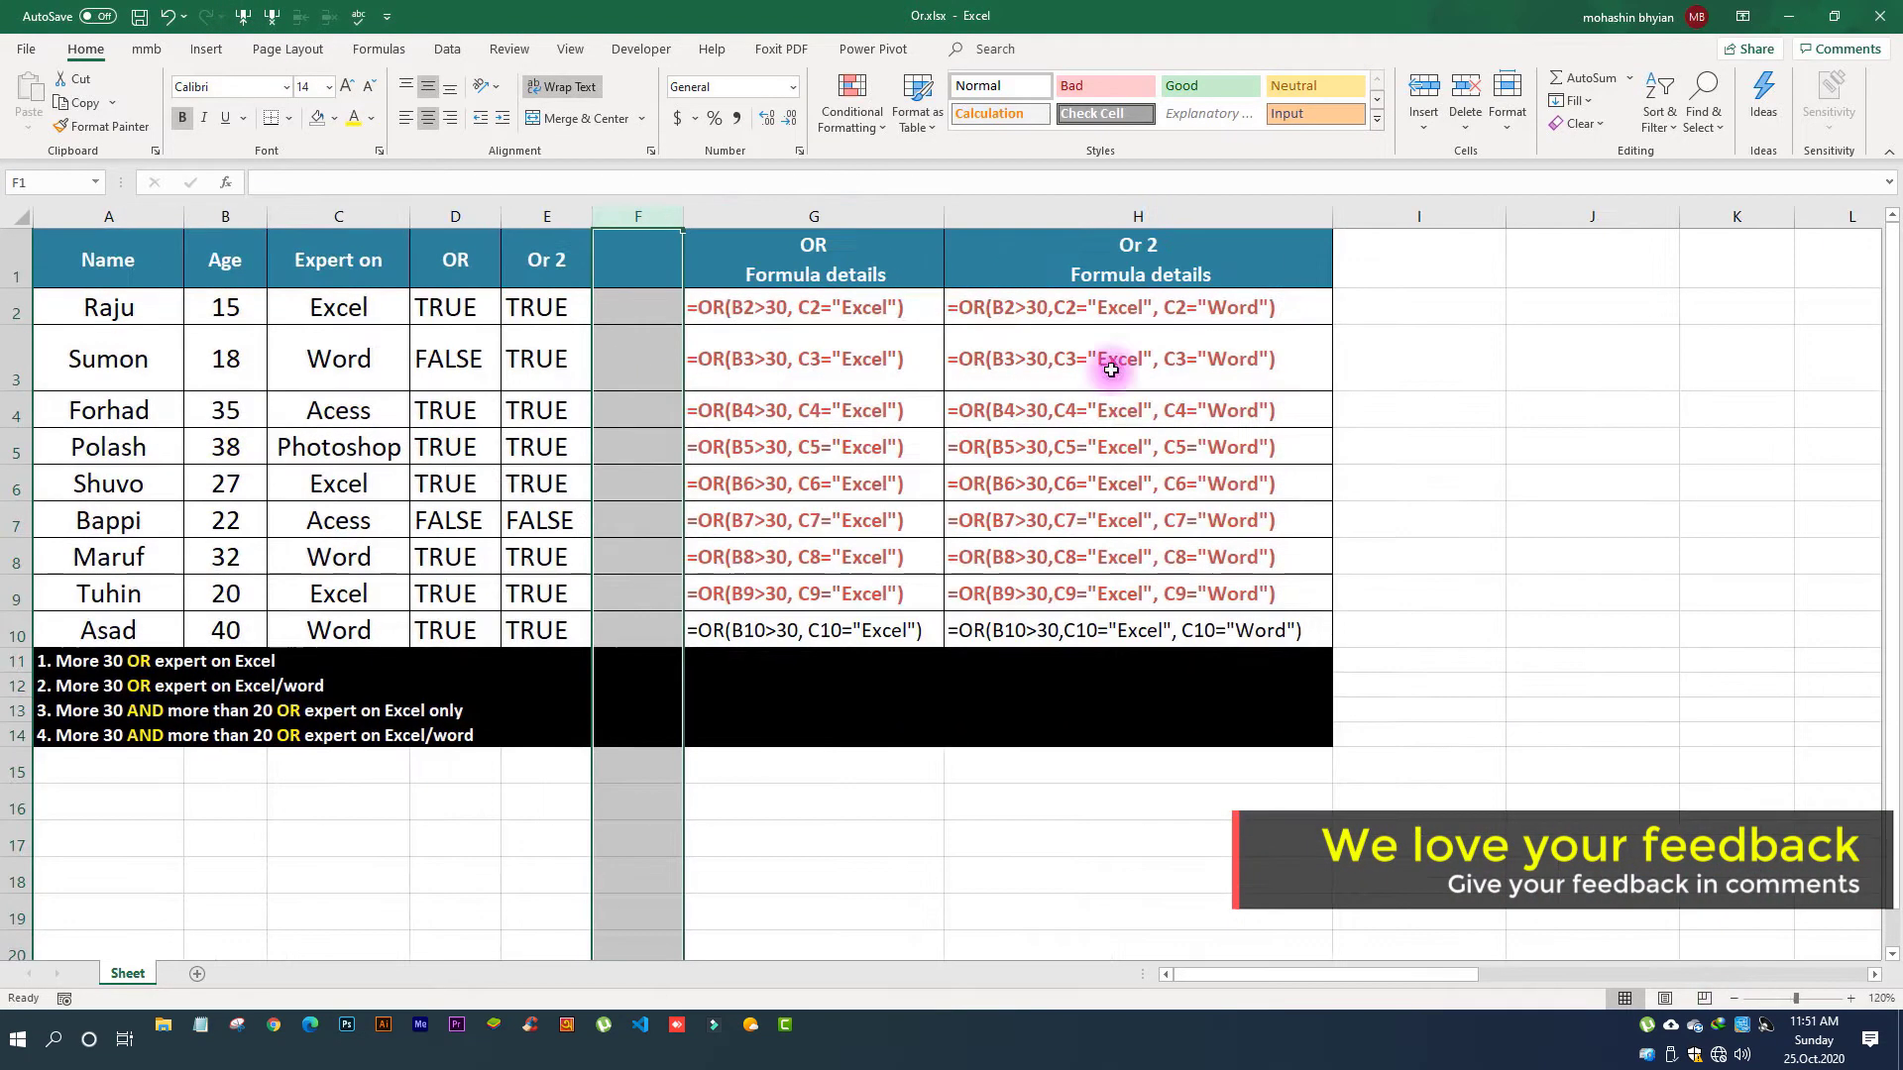
Step: Duplicate the Or 2 details column as a new details column and head column F 'Or/ And'
left_click(1021, 216)
key("ctrl+c")
left_click(1377, 216)
key("ctrl+v")
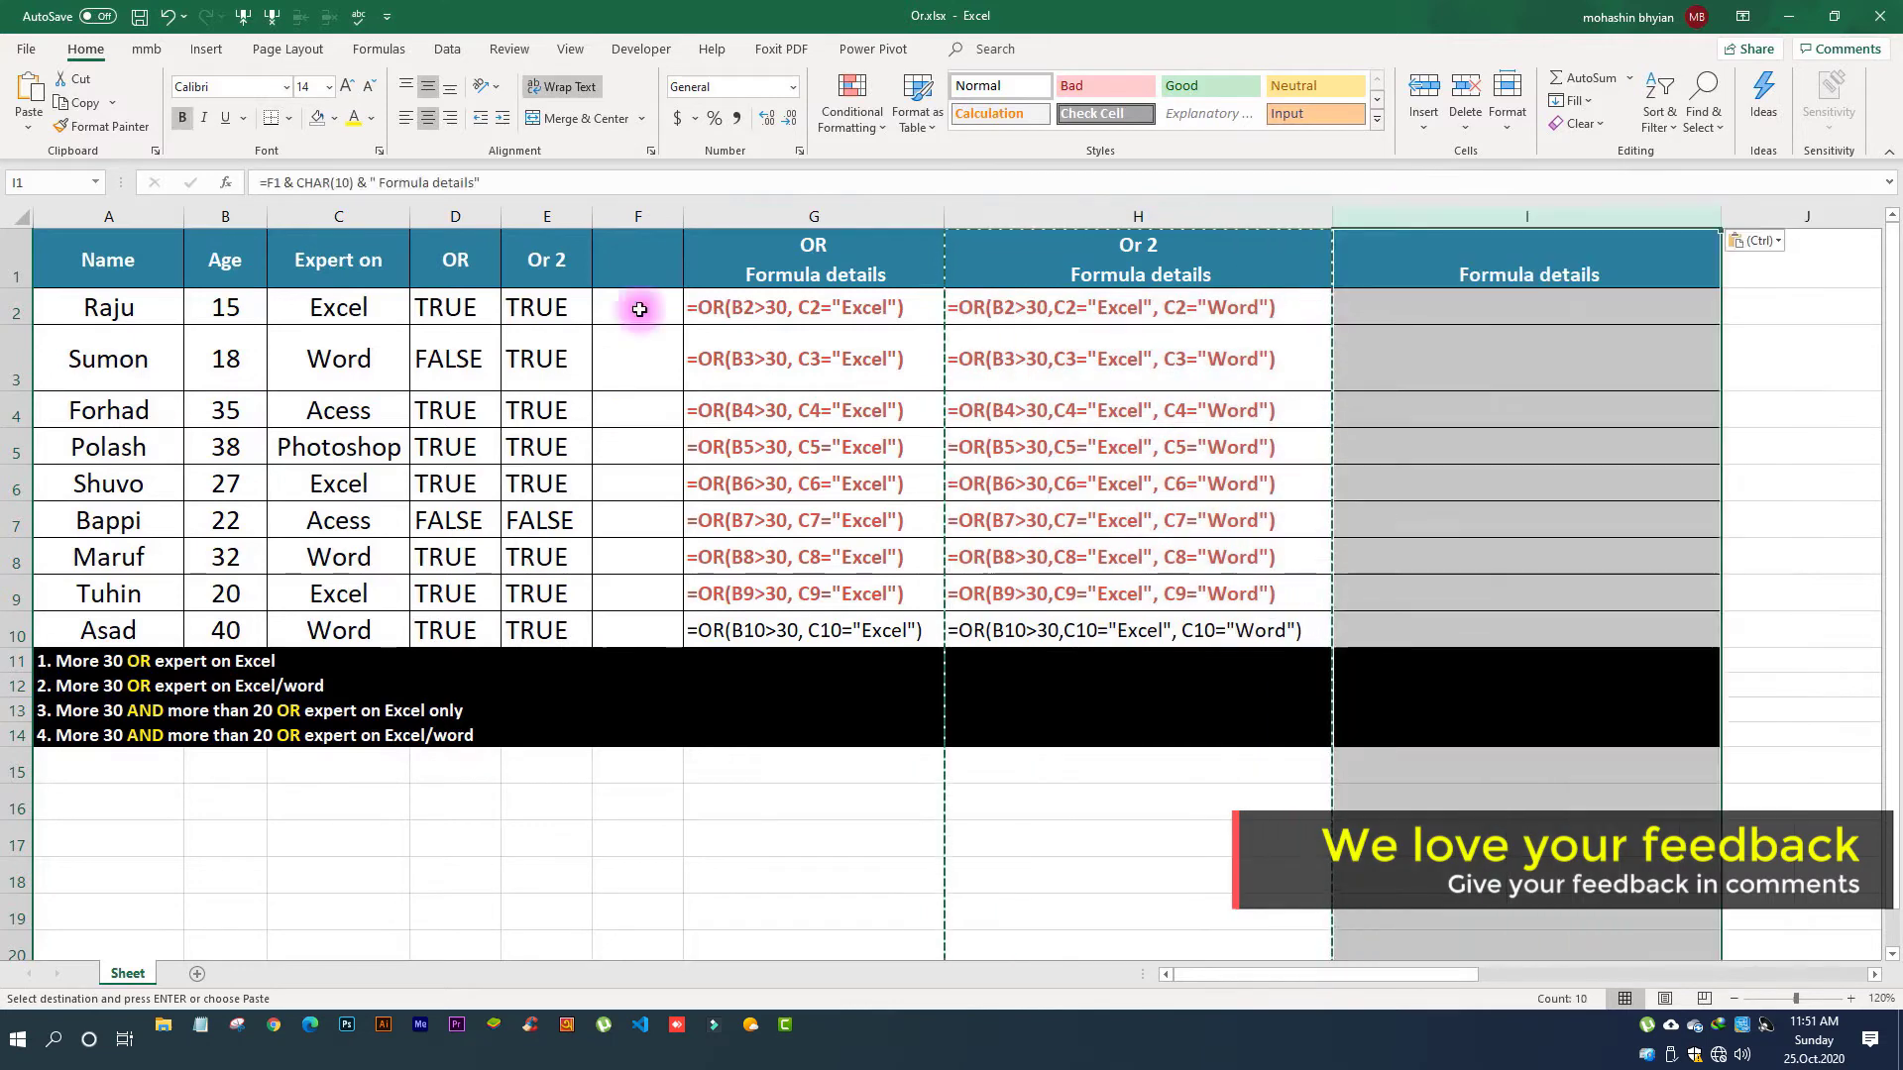
left_click(638, 251)
type("Or/ An")
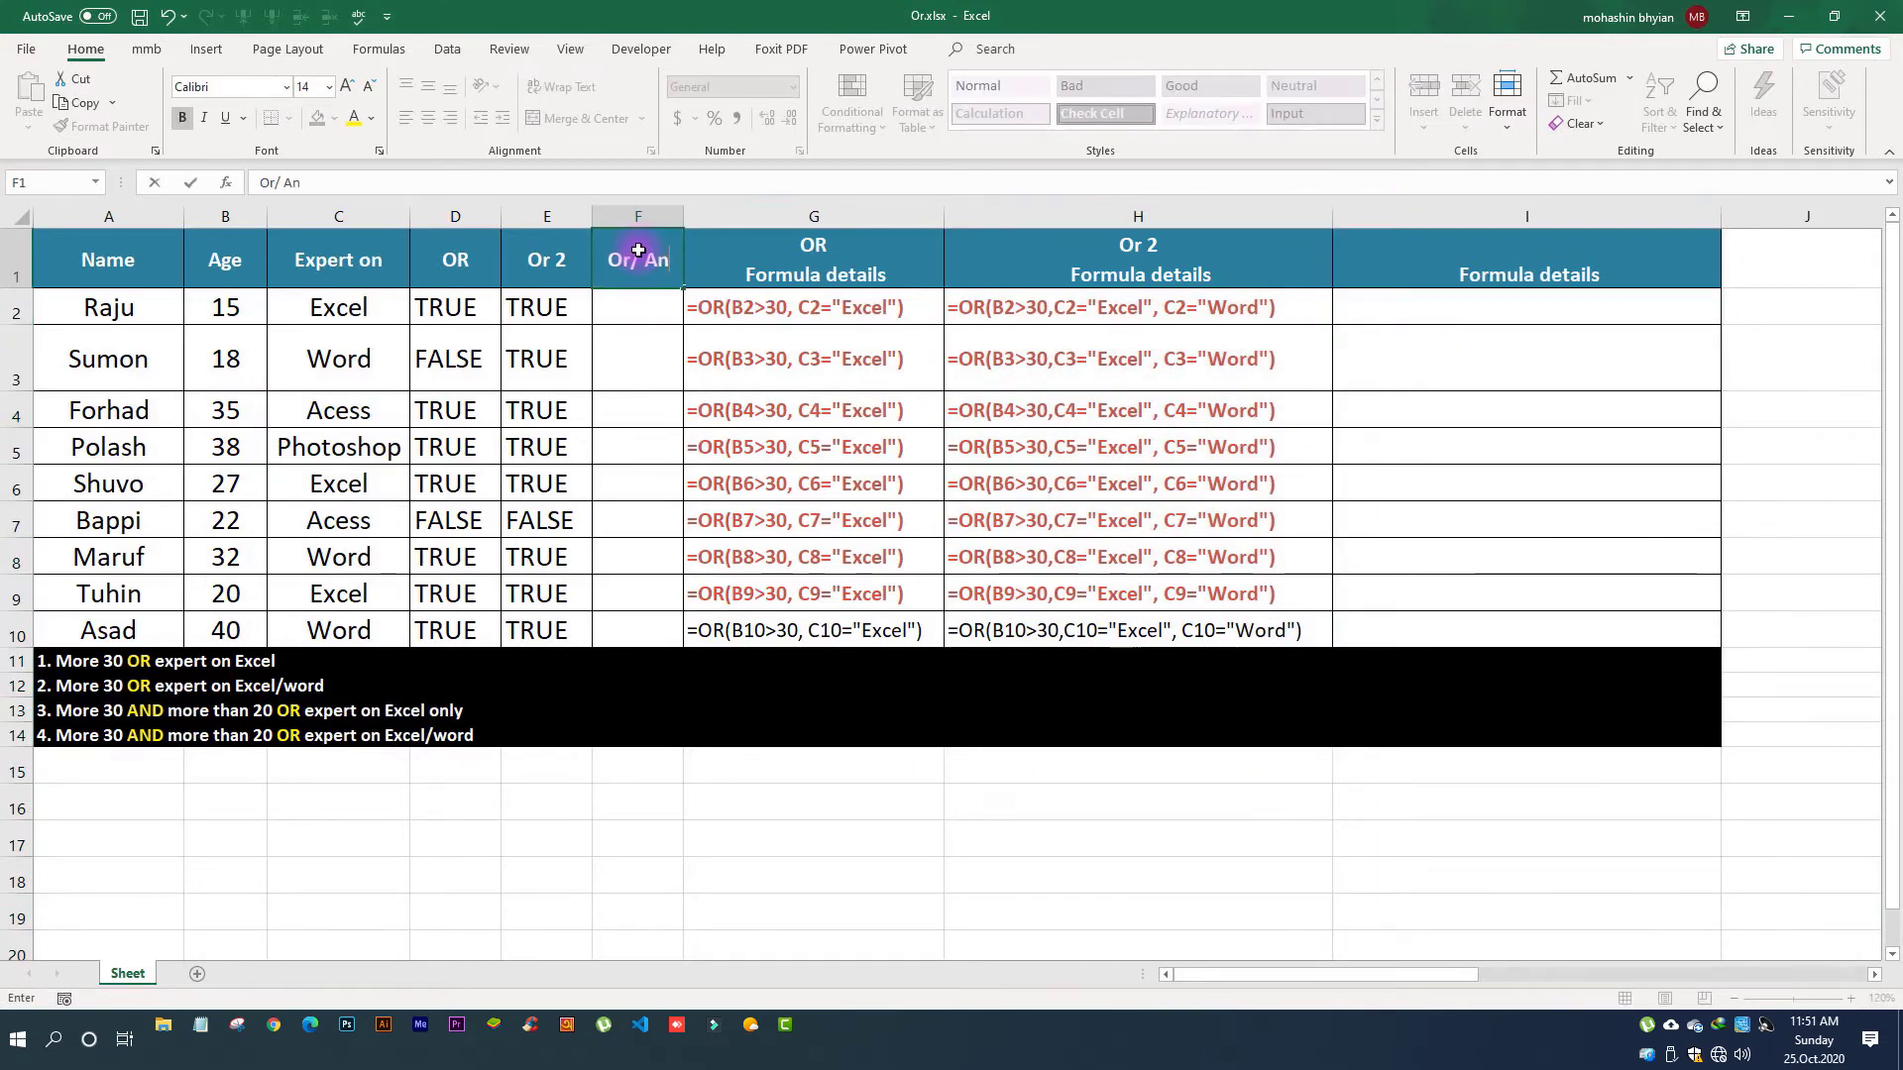
type("d")
key("Return")
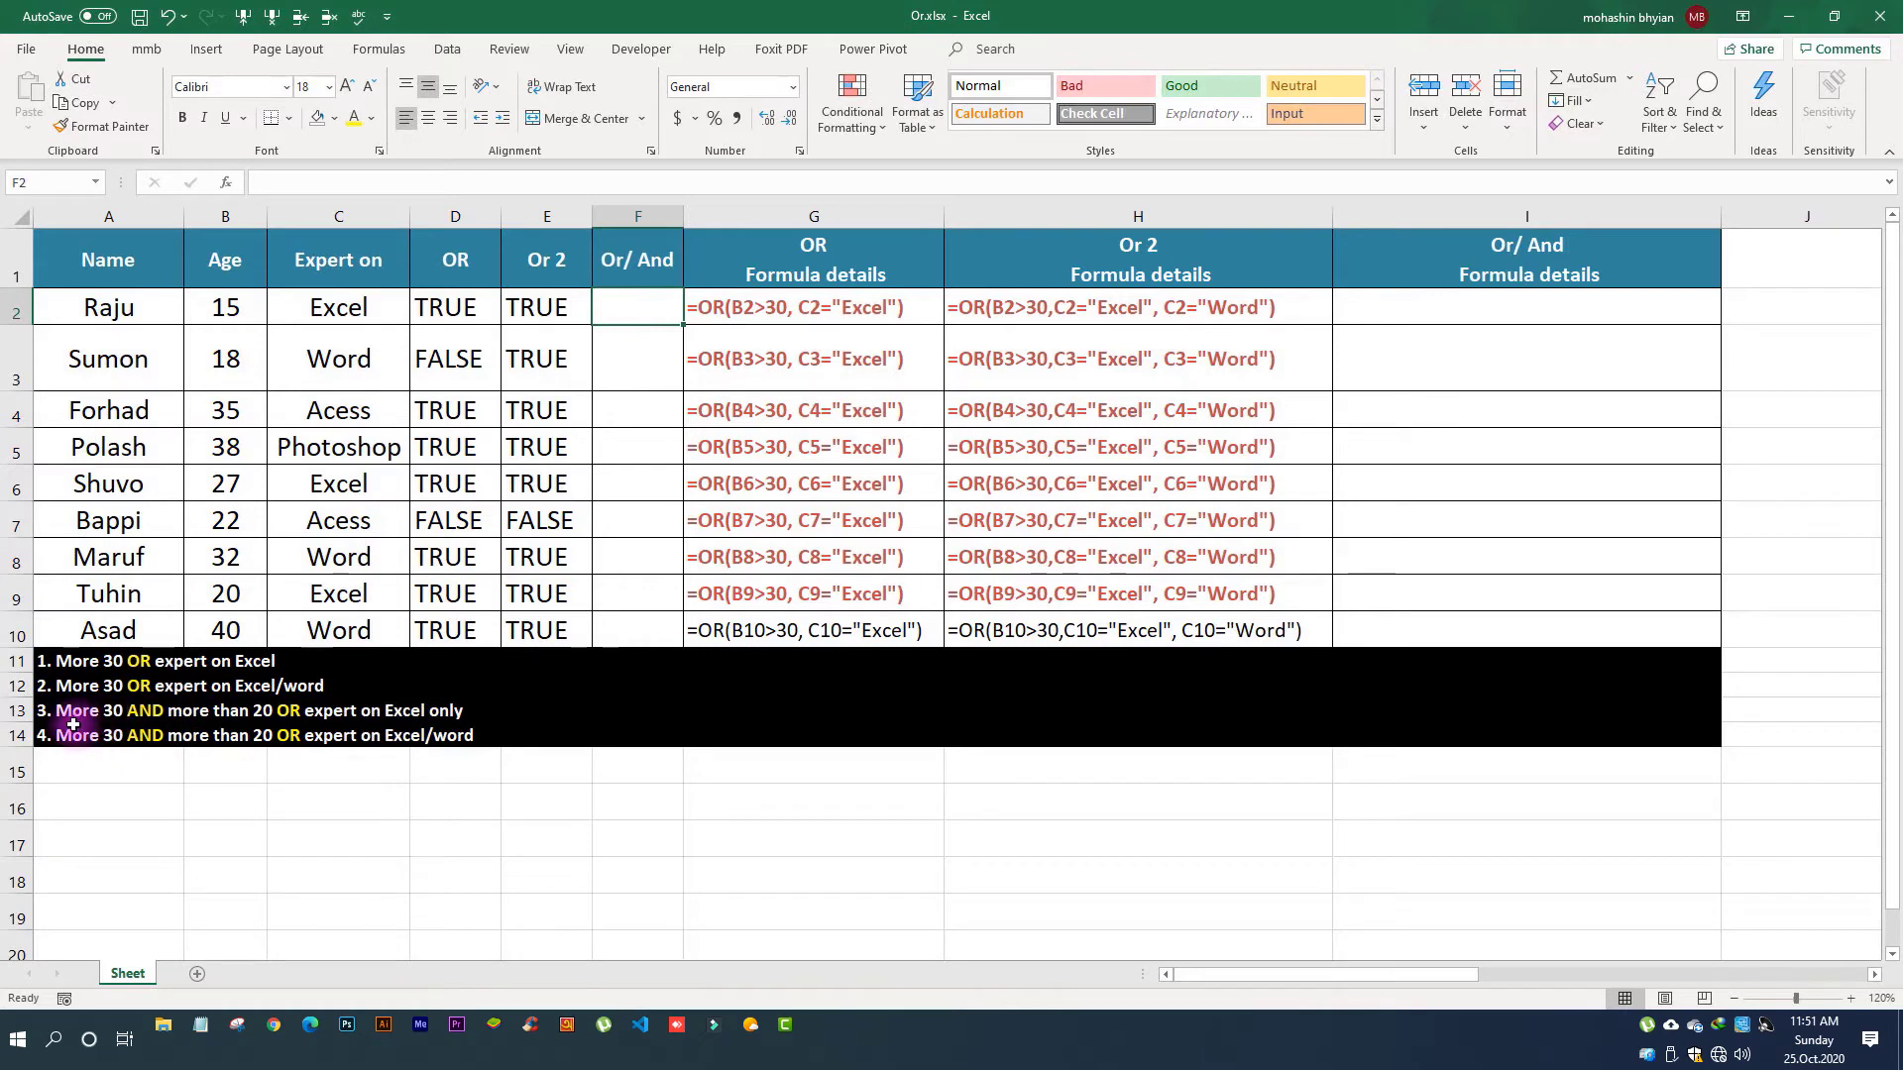
Step: Replace 'More' with 'Less' in criteria note 3 in A13
left_click(73, 712)
double_click(73, 711)
double_click(73, 712)
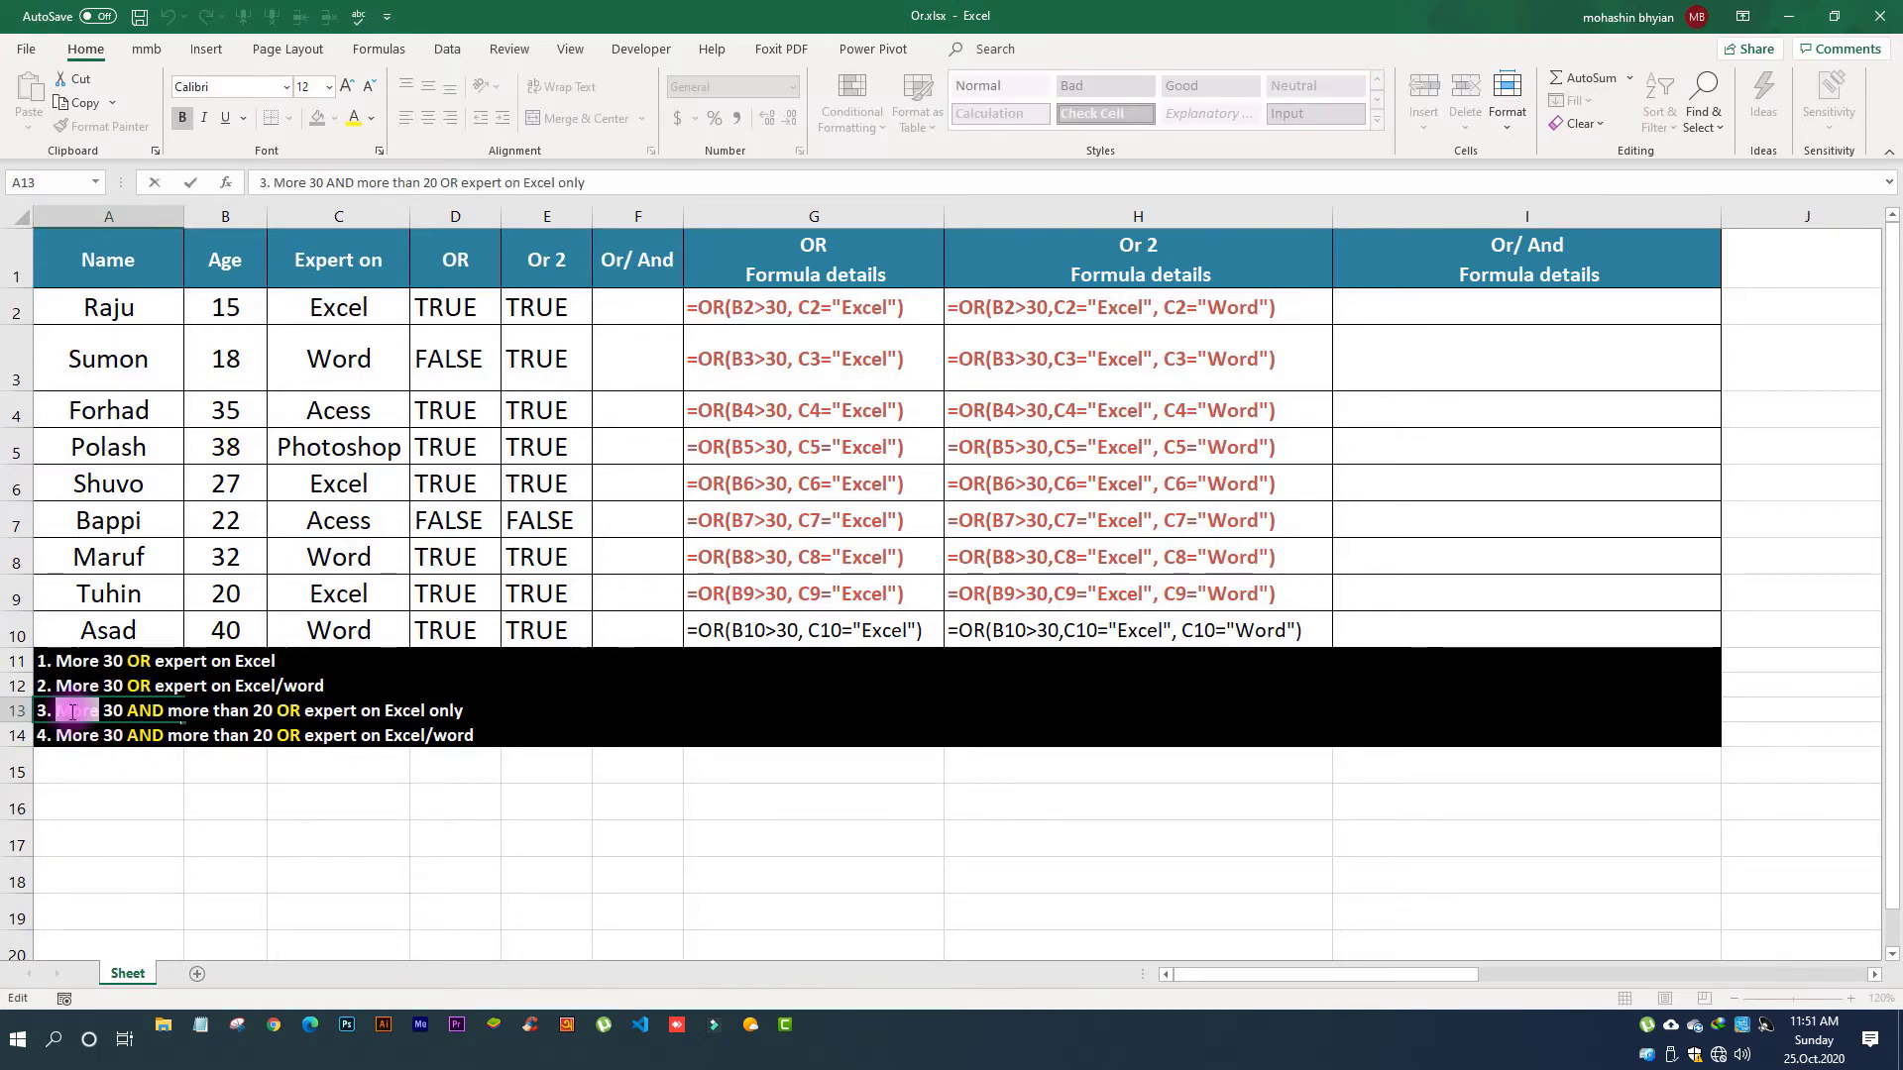
type("Less")
key("ctrl+Return")
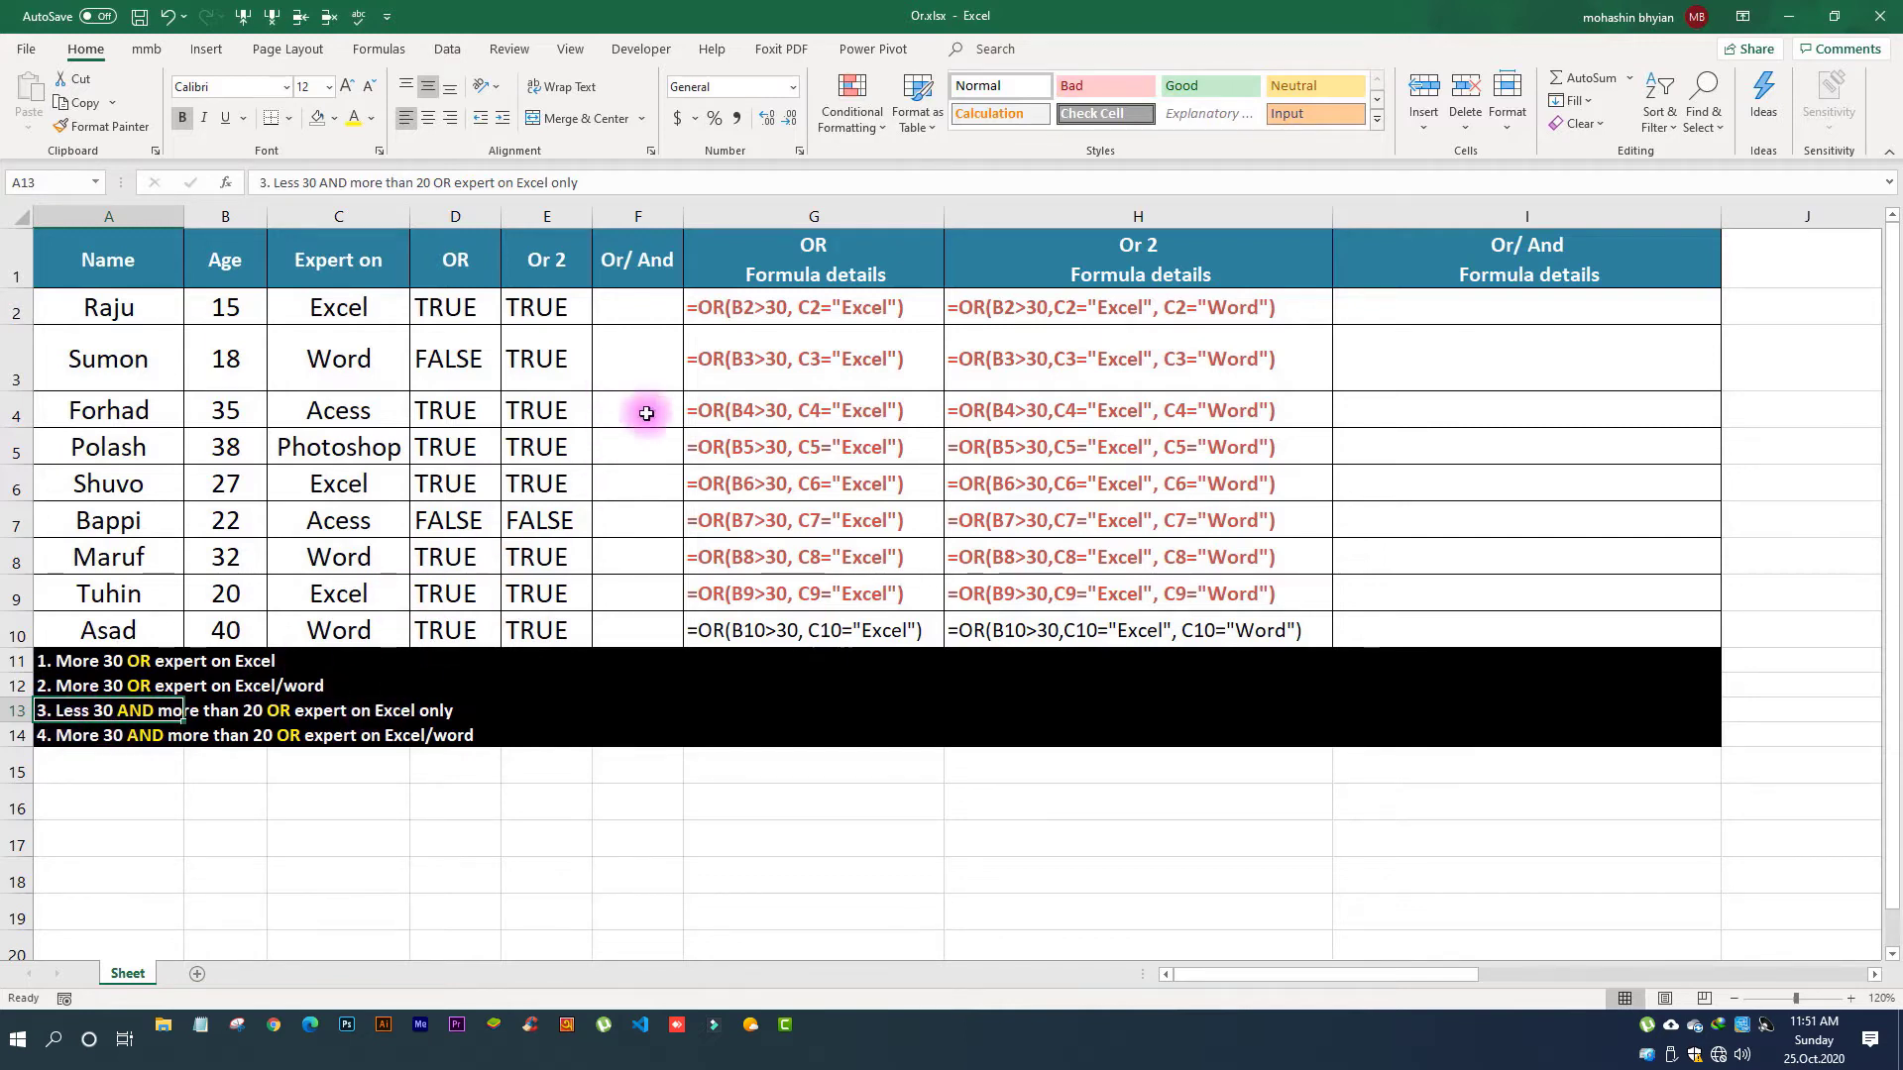
left_click(642, 304)
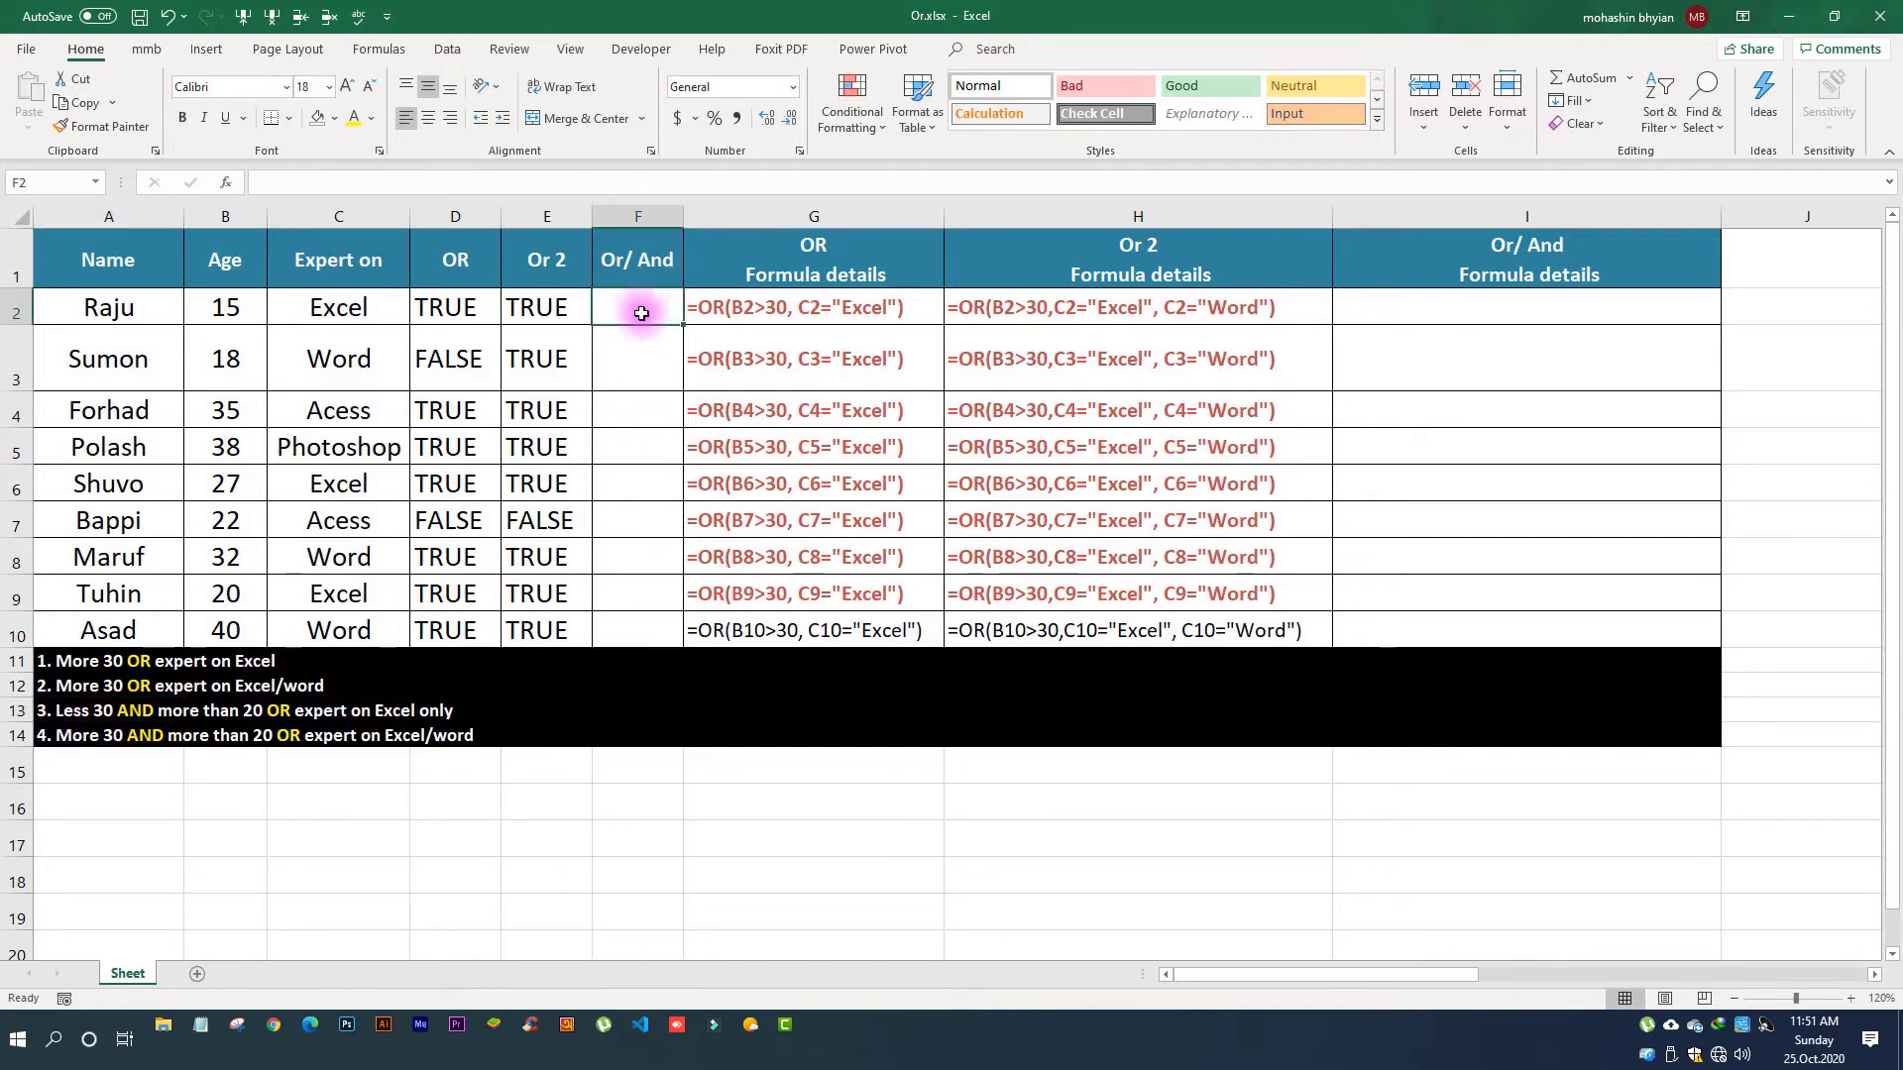
Step: Enter =OR(AND(B2<30, B2>20), C2="Excel") in Raju's F2 cell, returning TRUE
type("=or")
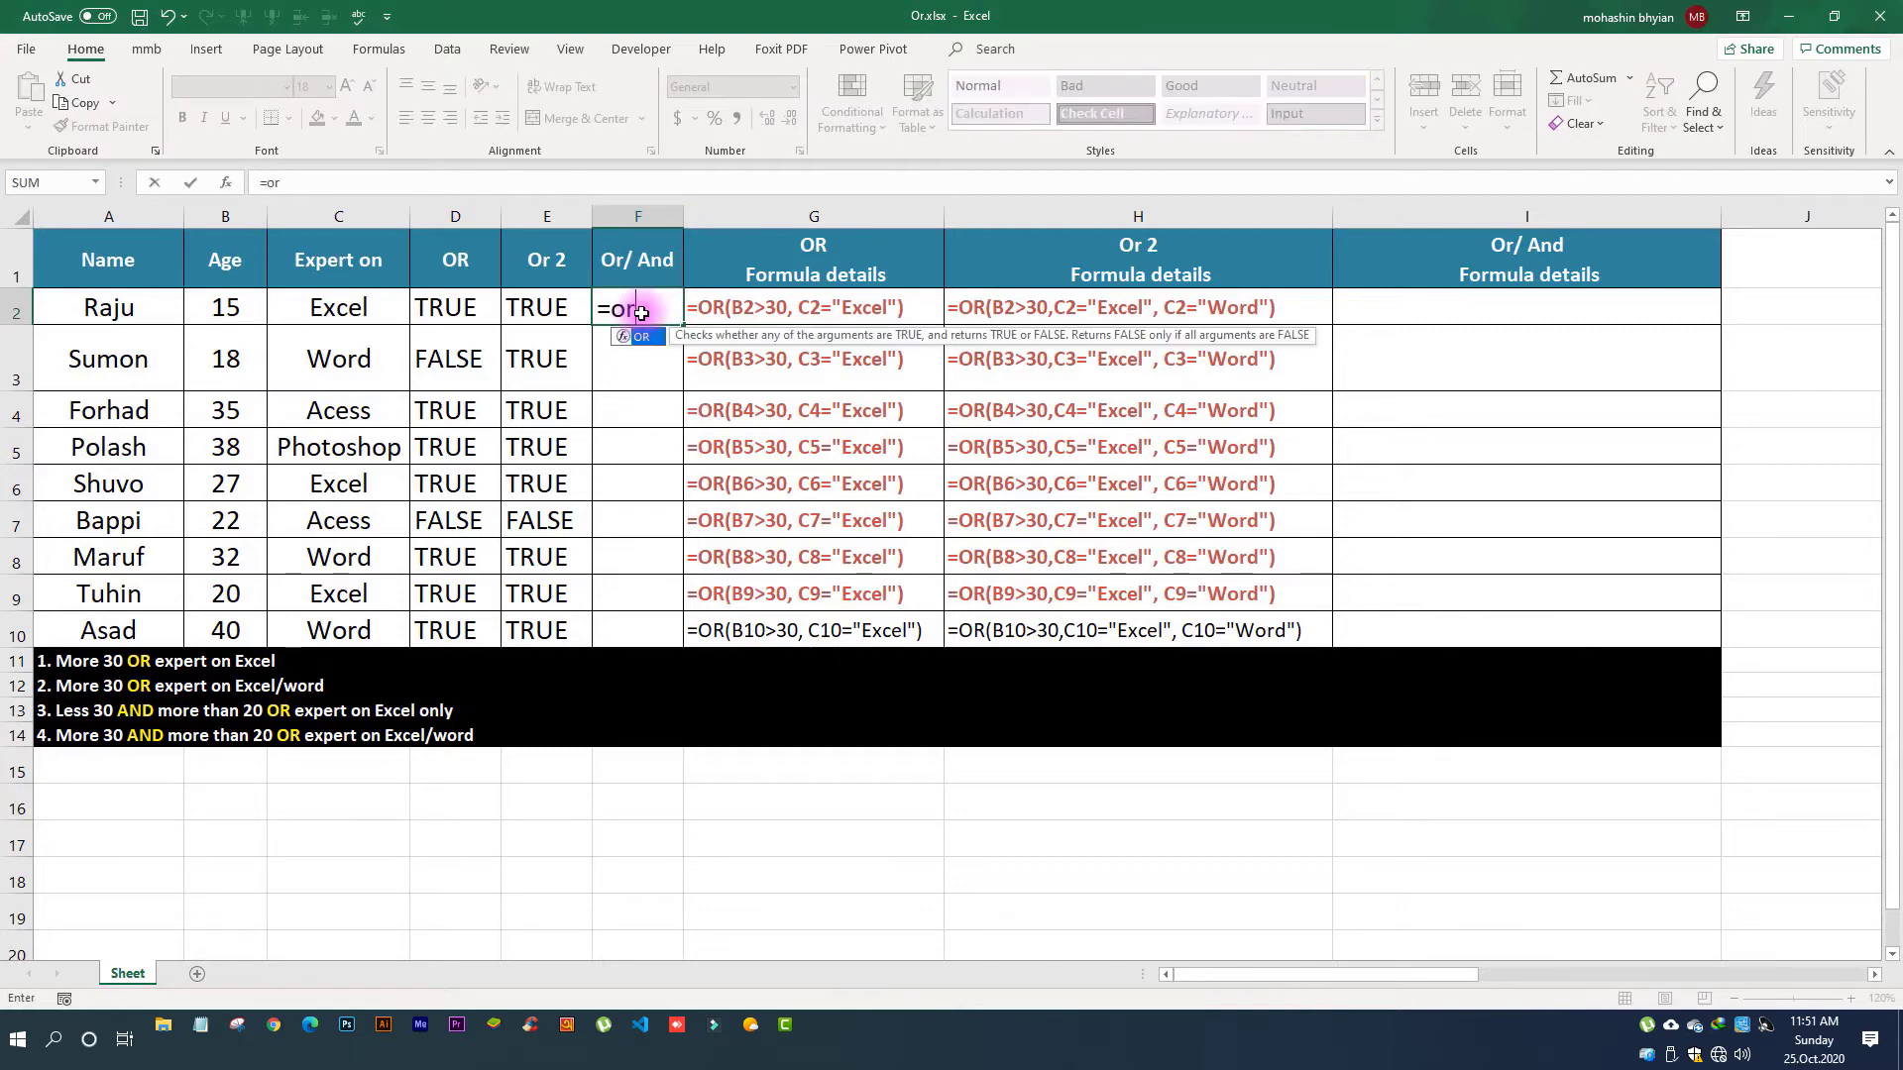
type("(And(")
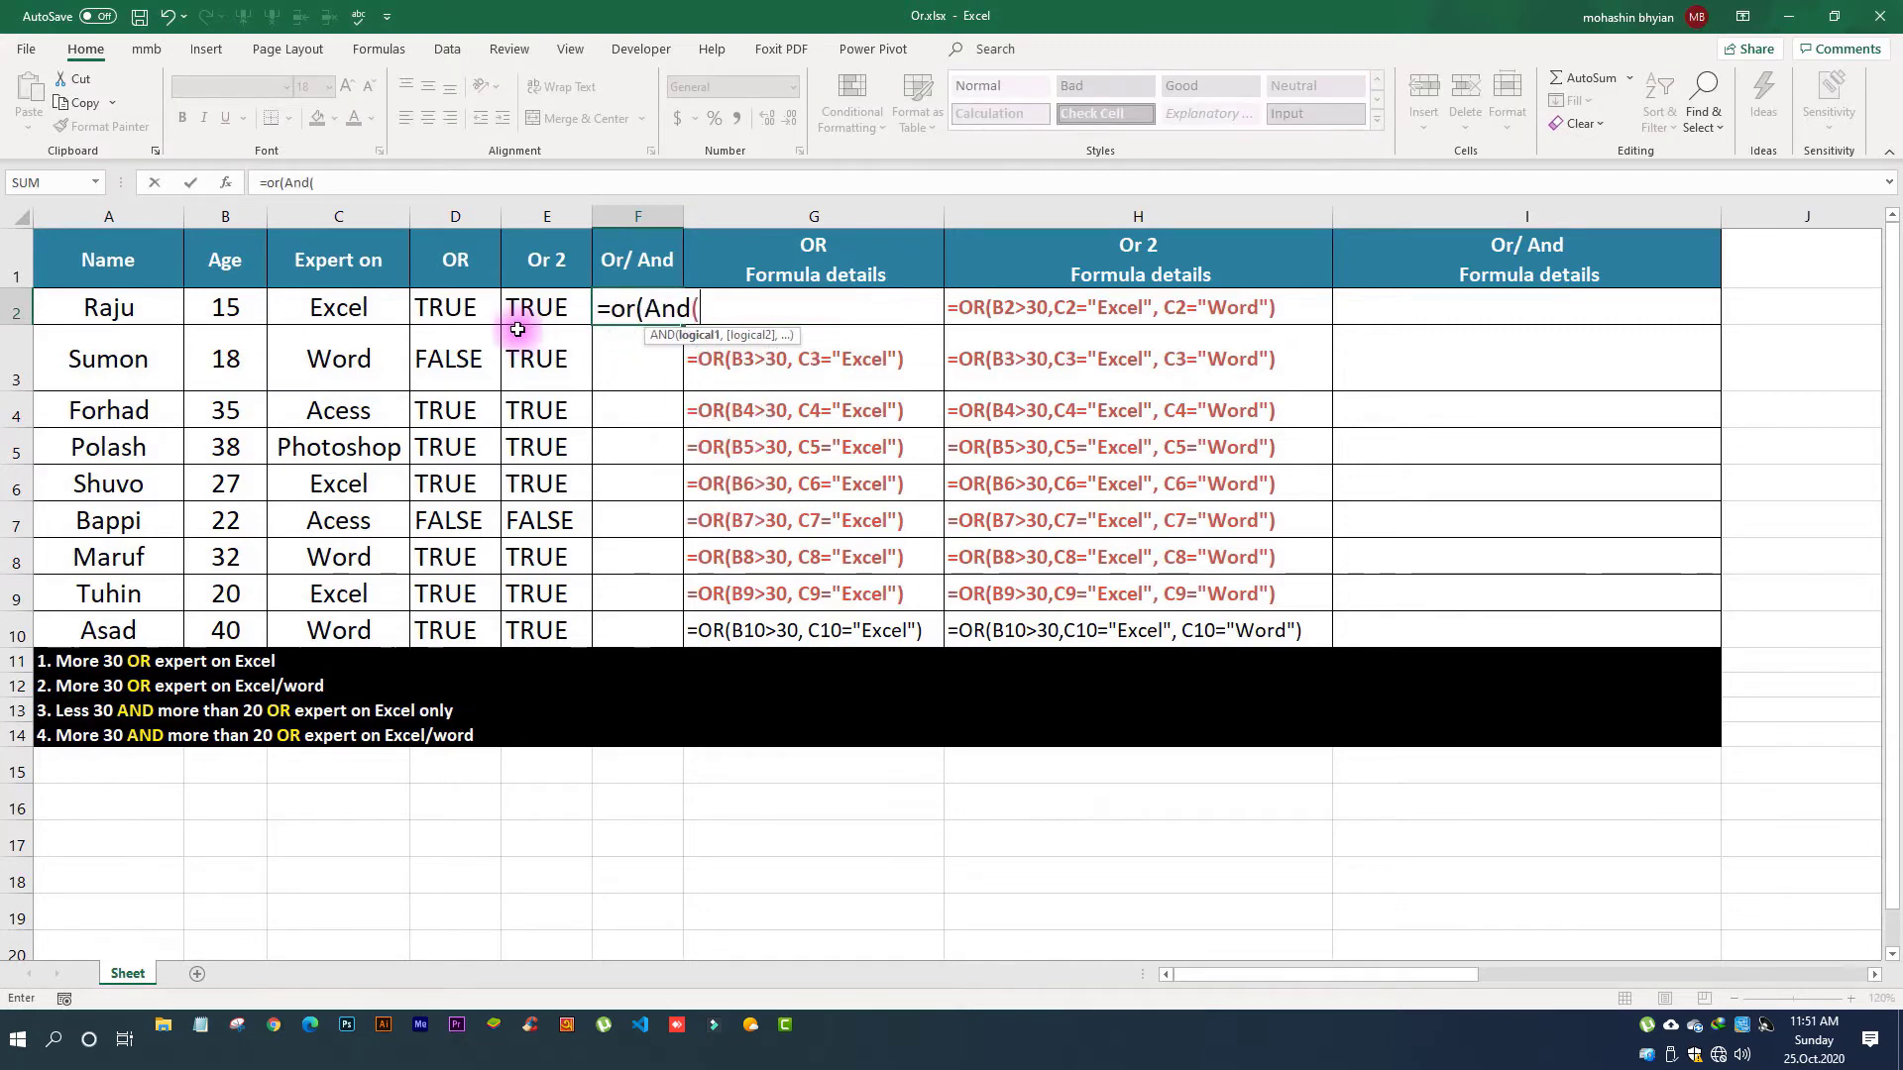
left_click(243, 308)
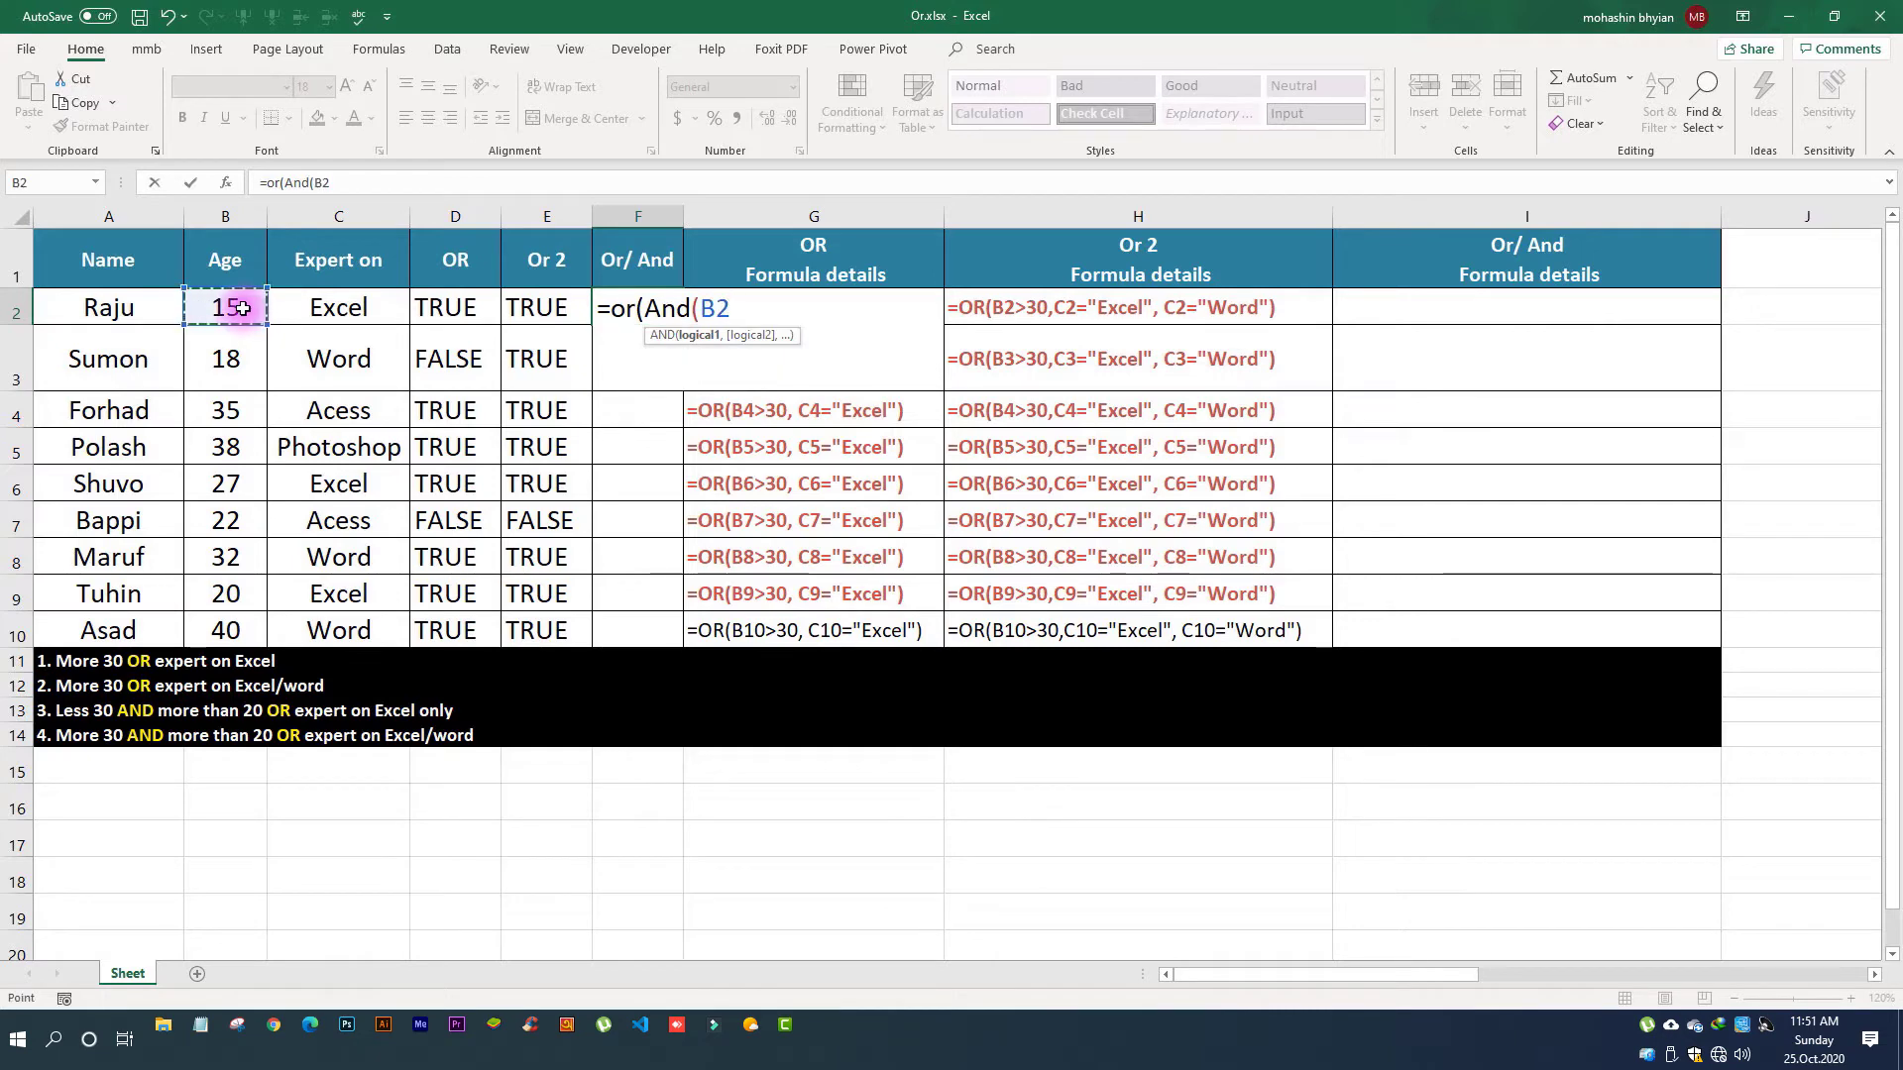
type("<30,")
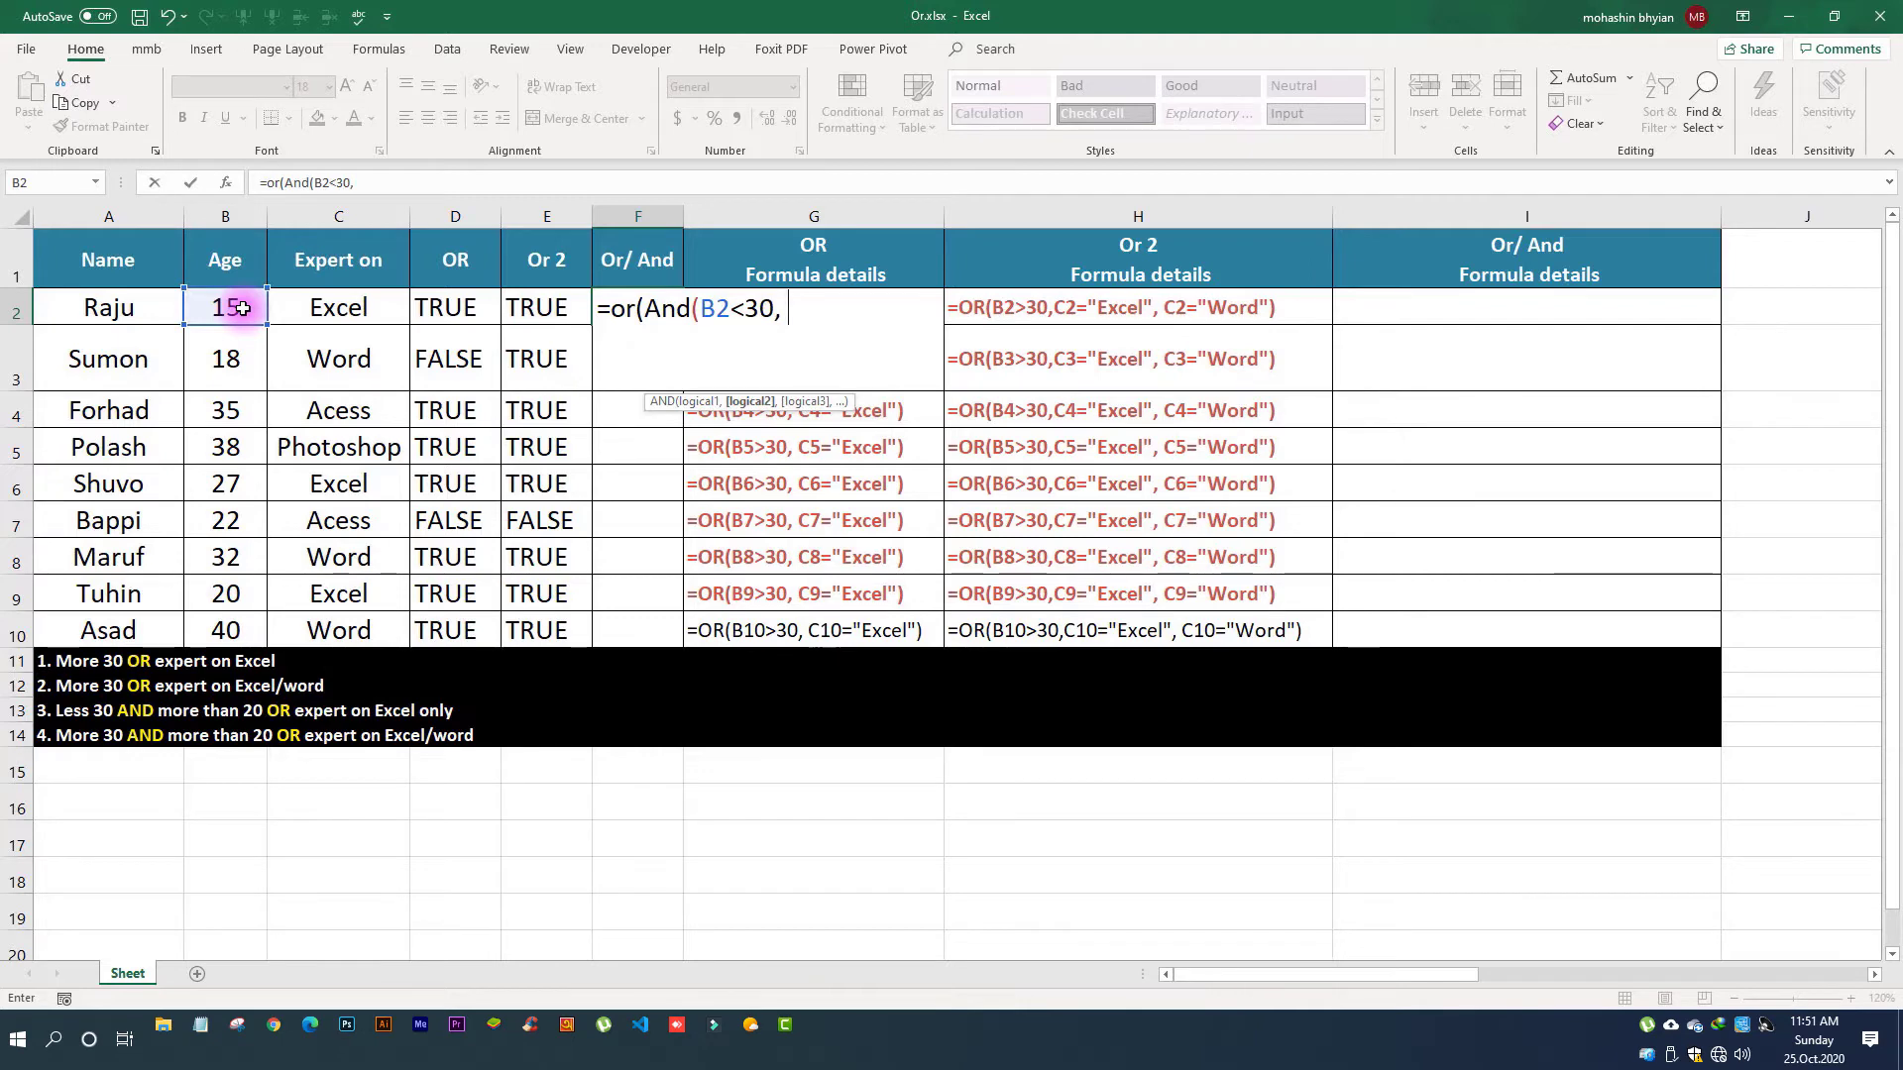
left_click(243, 308)
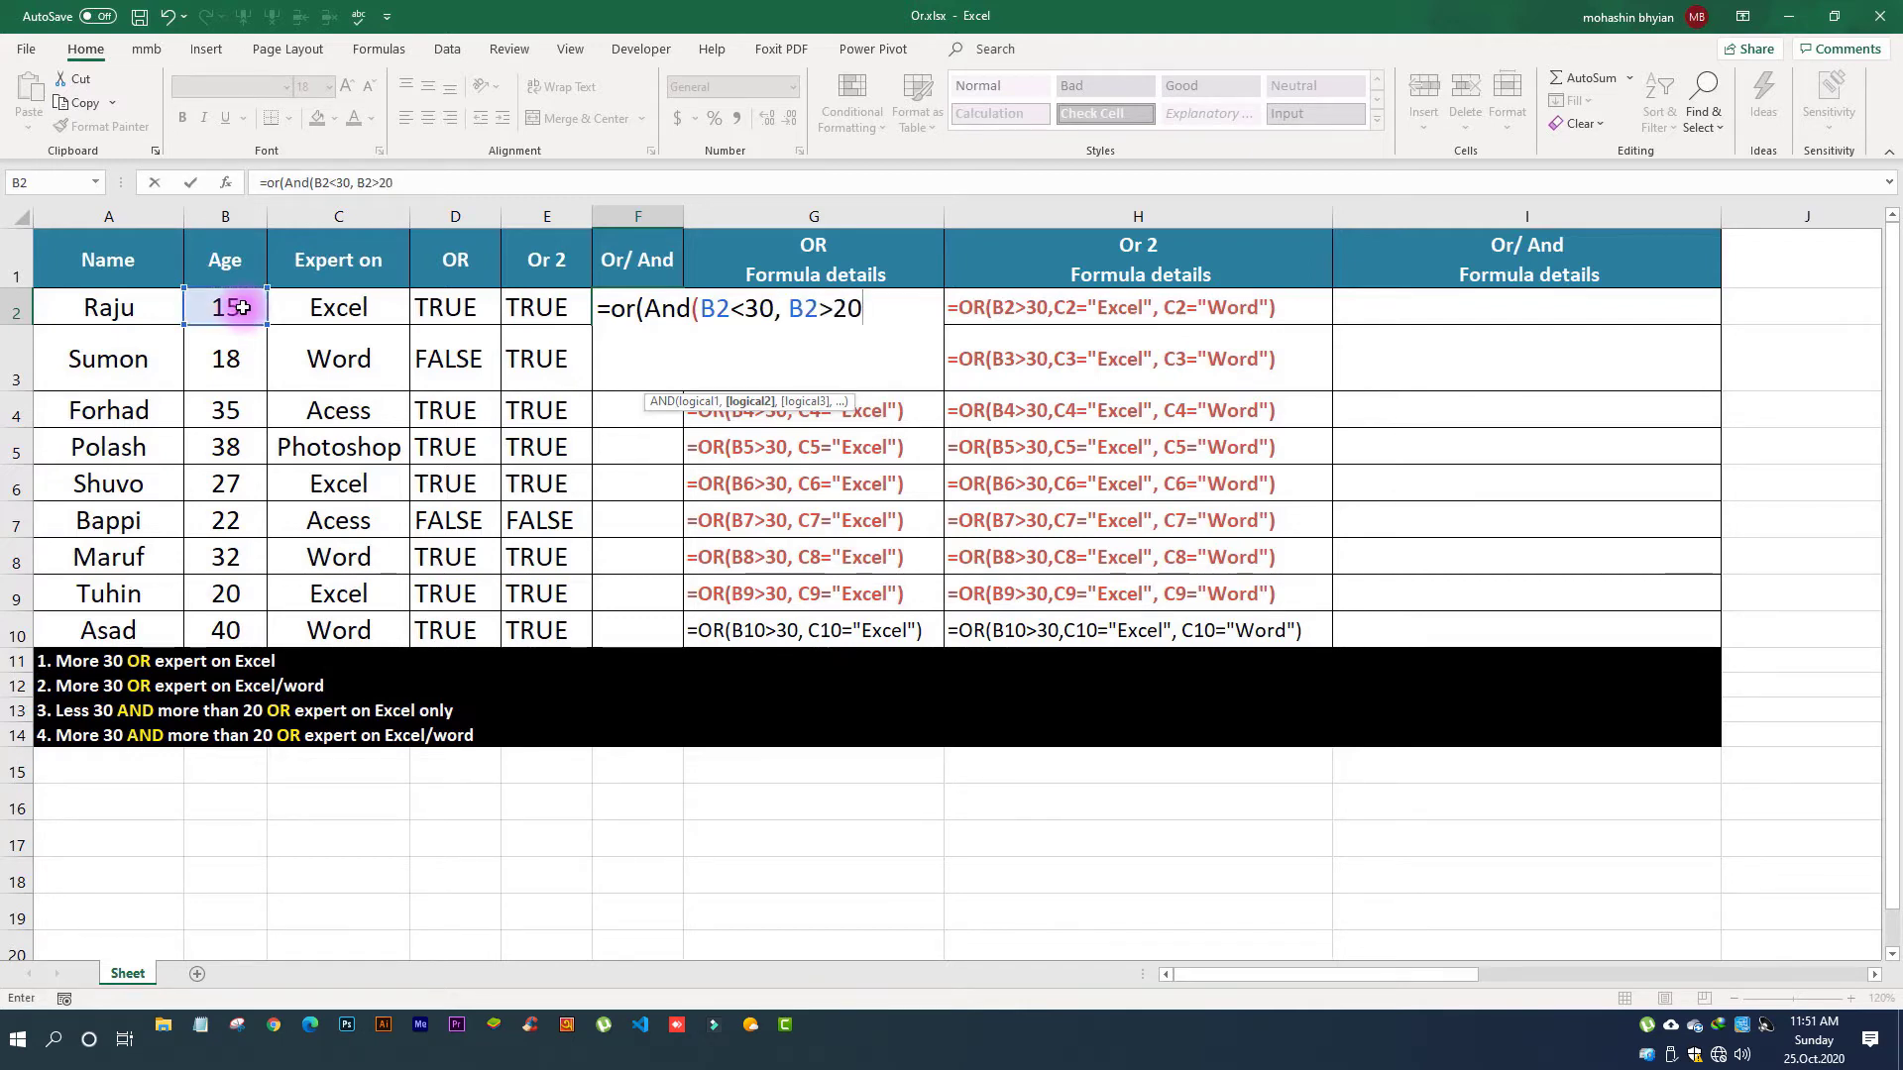
type("),")
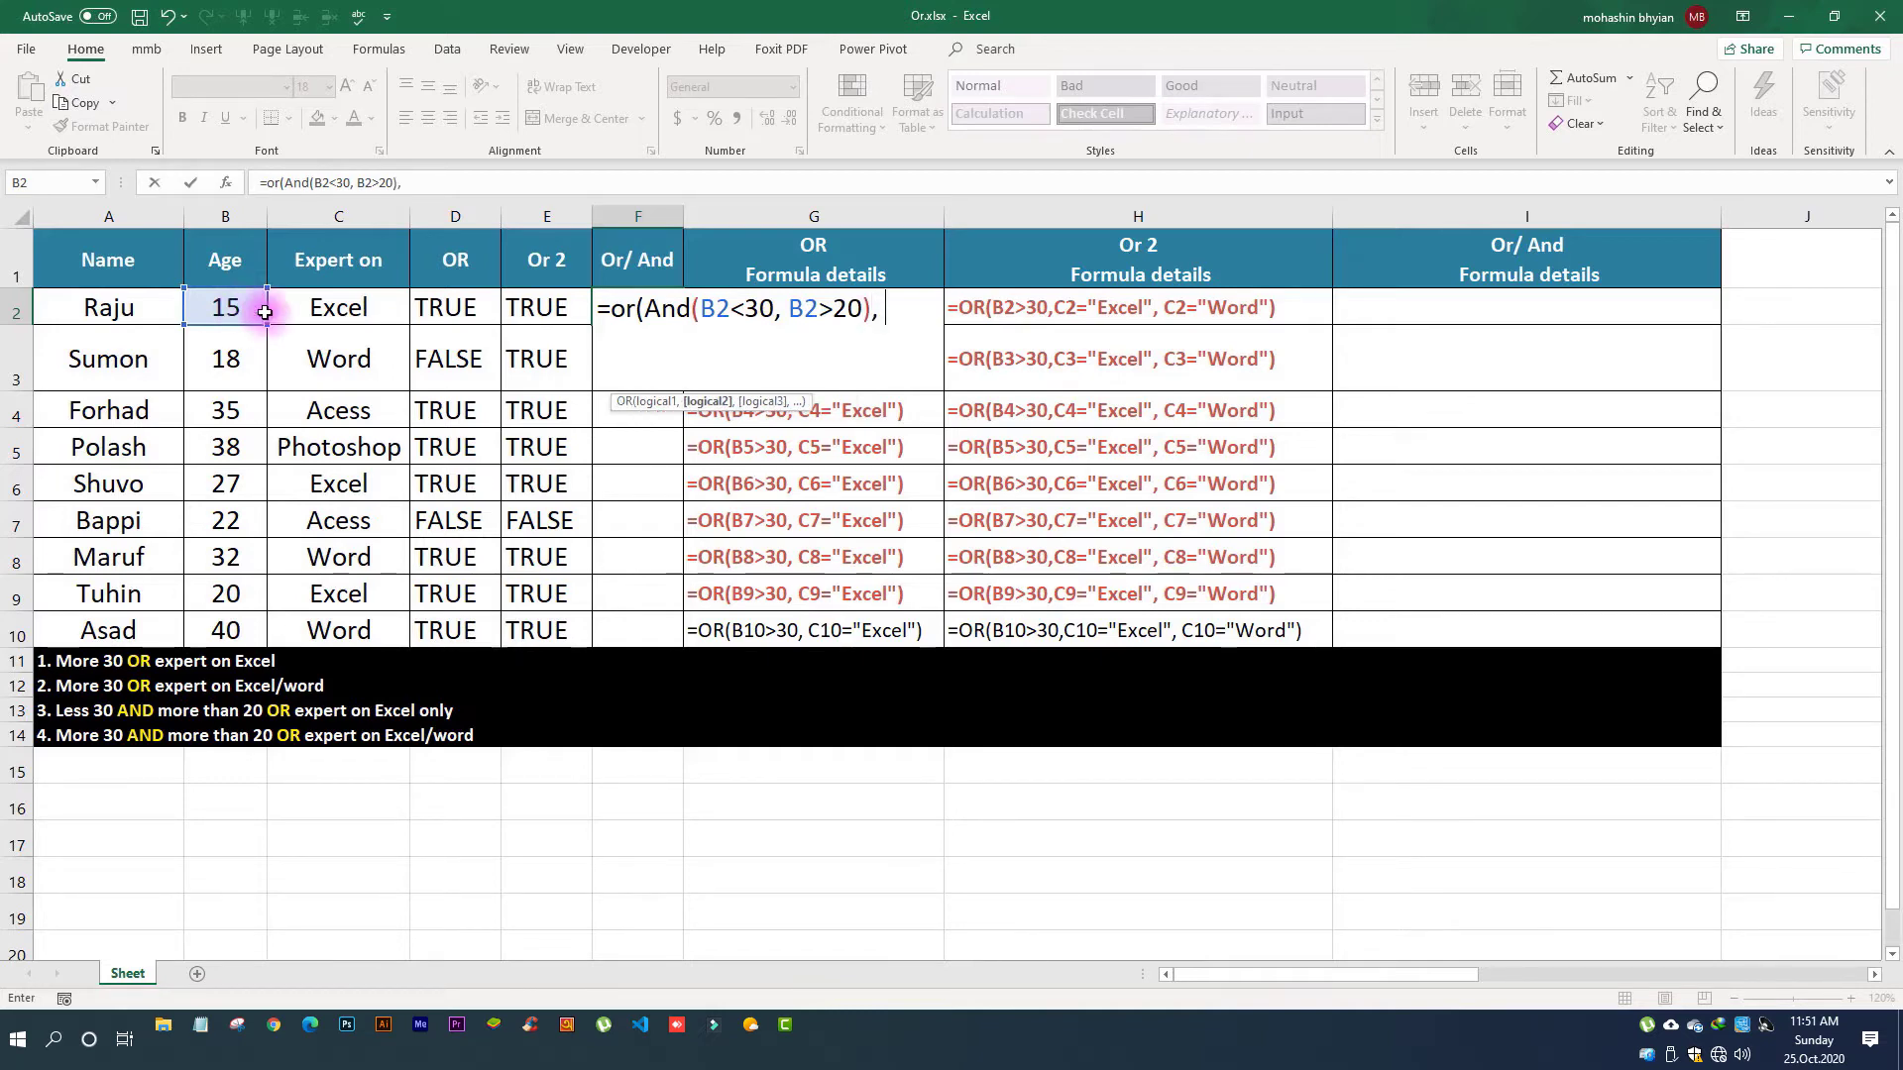
left_click(360, 307)
type("\"E")
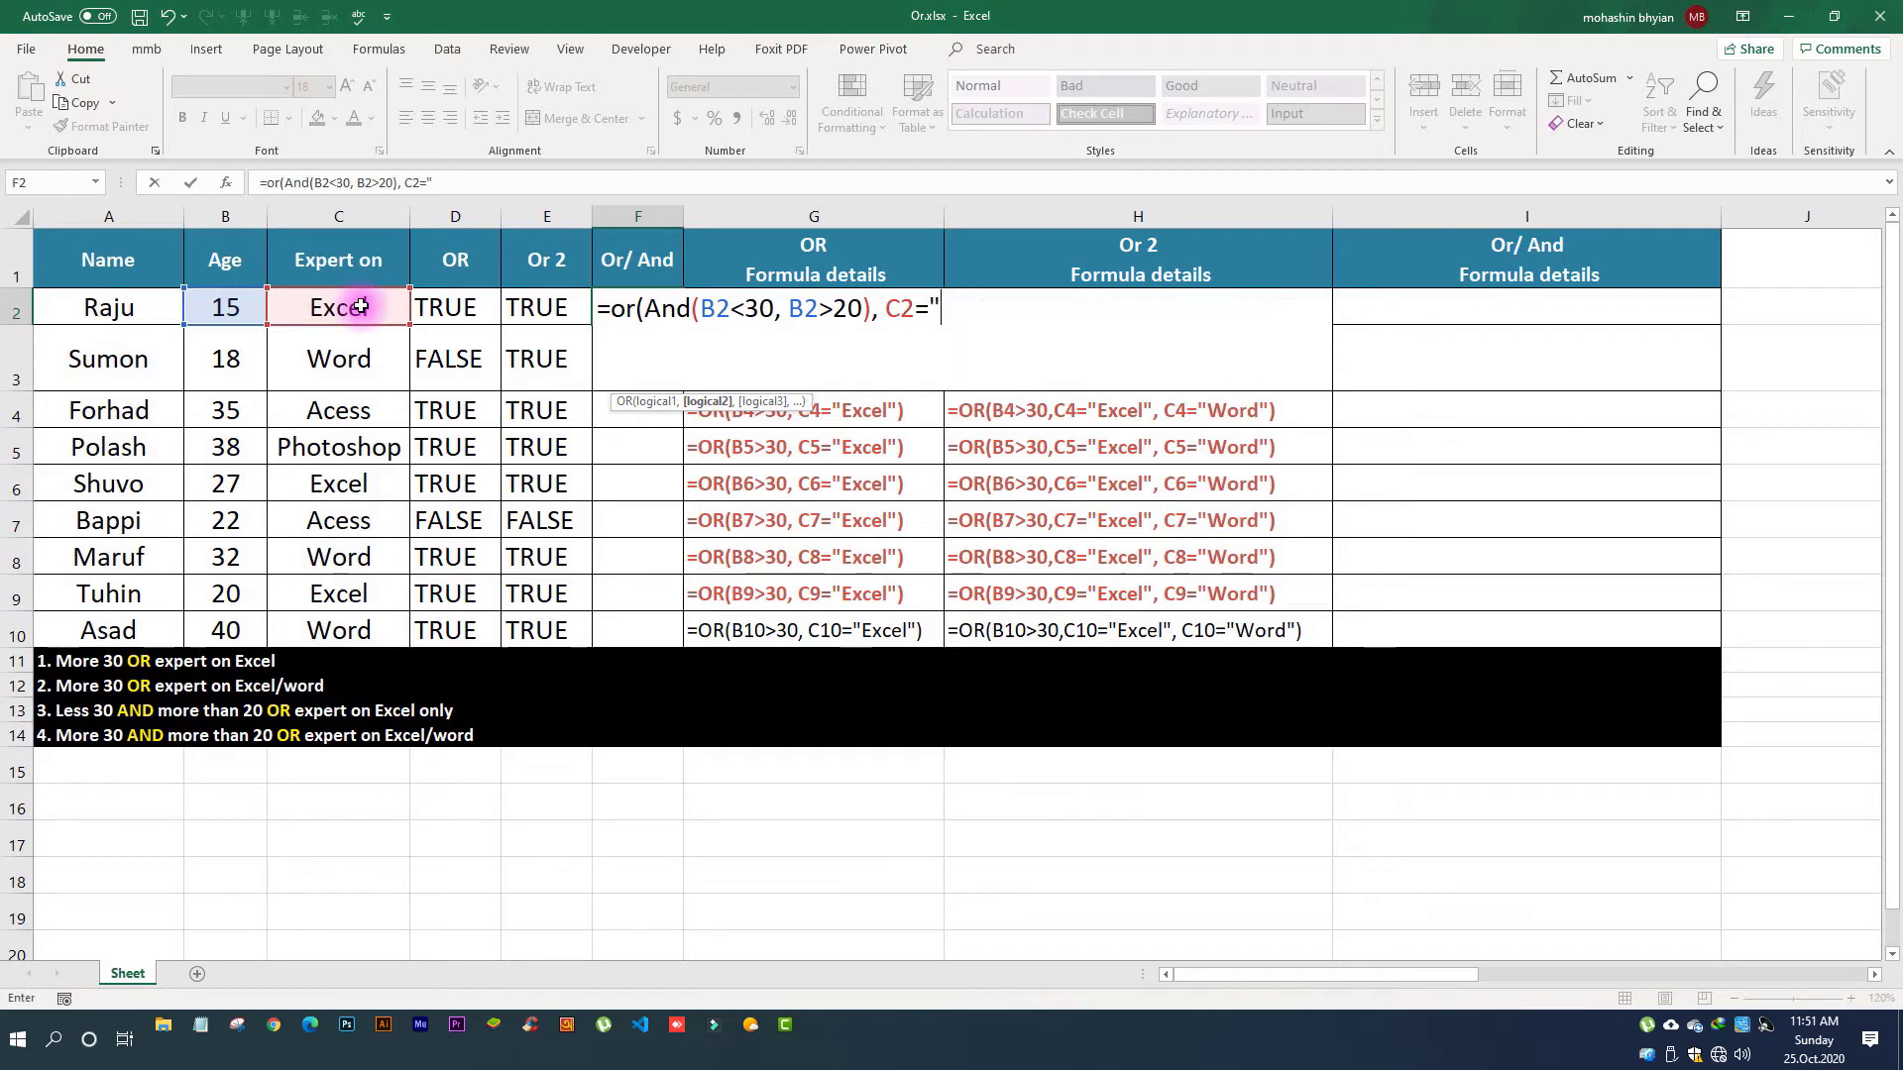
type("xcel\")")
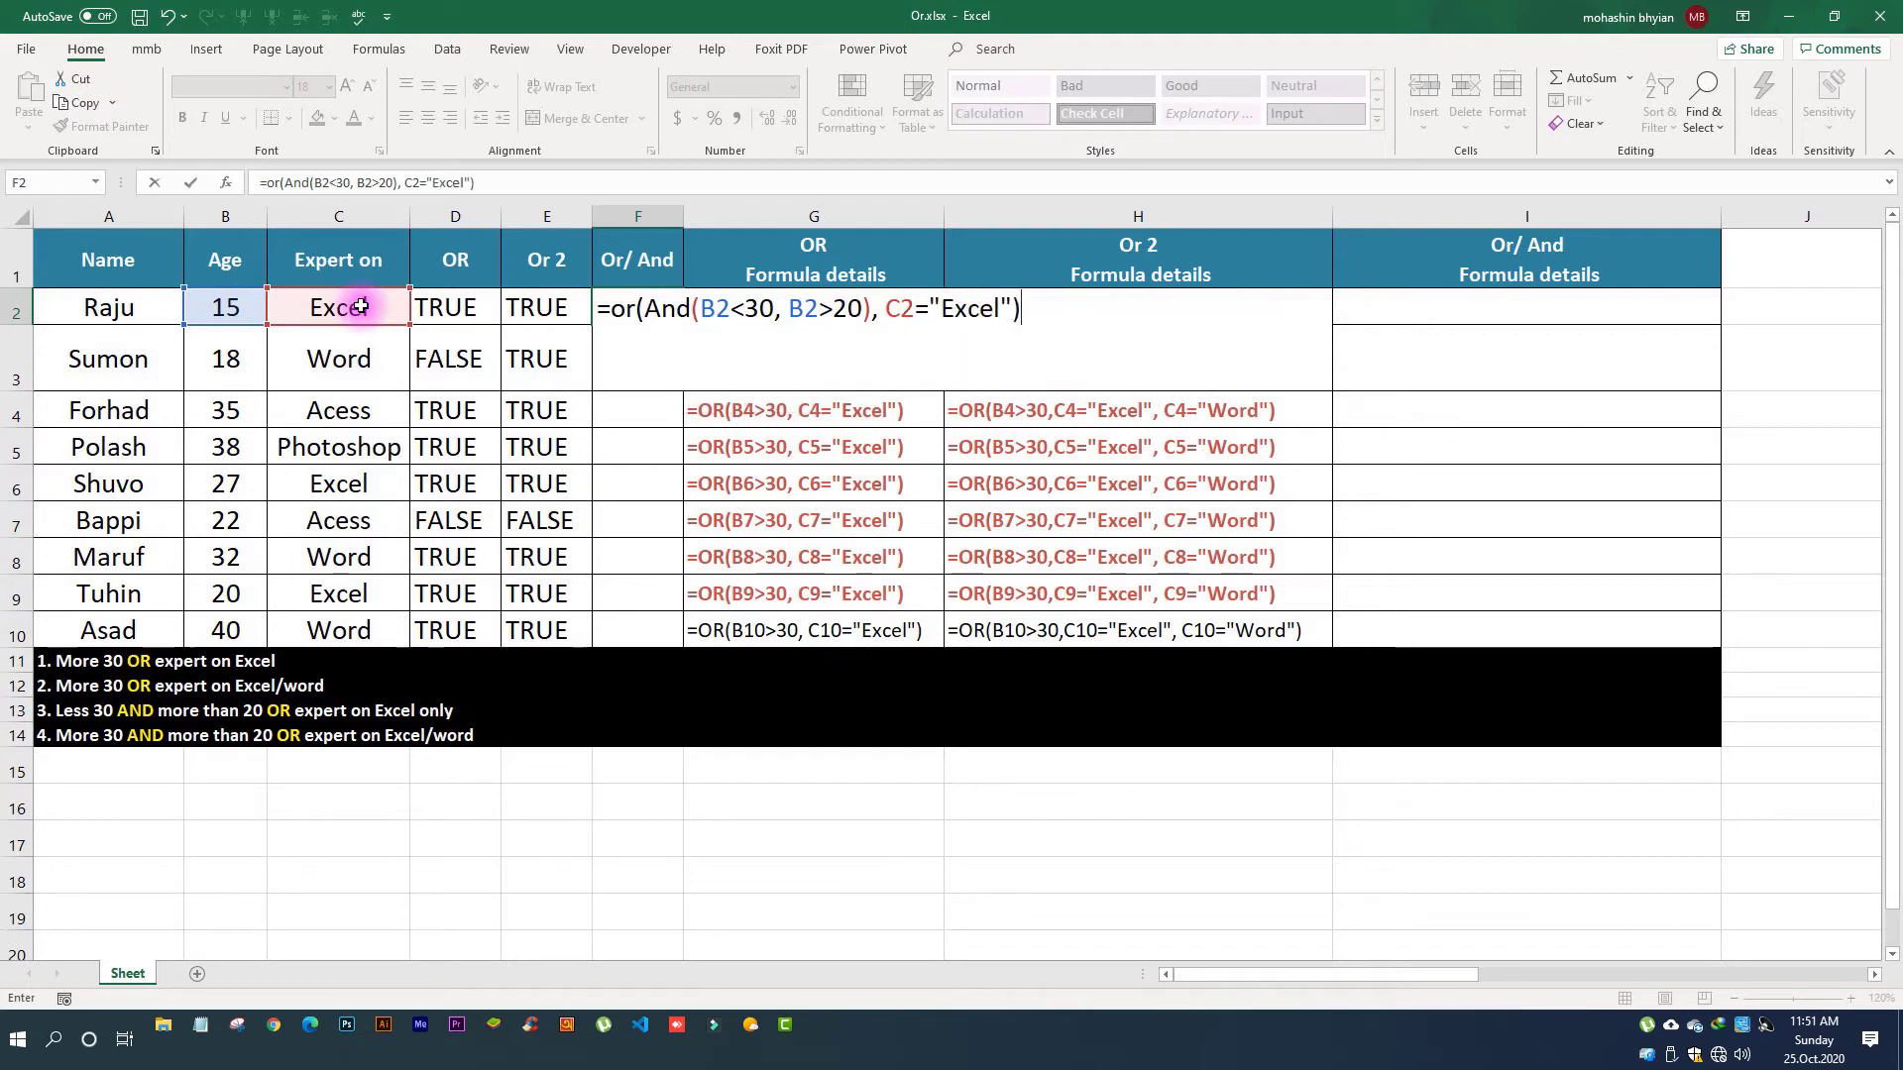
key("Return")
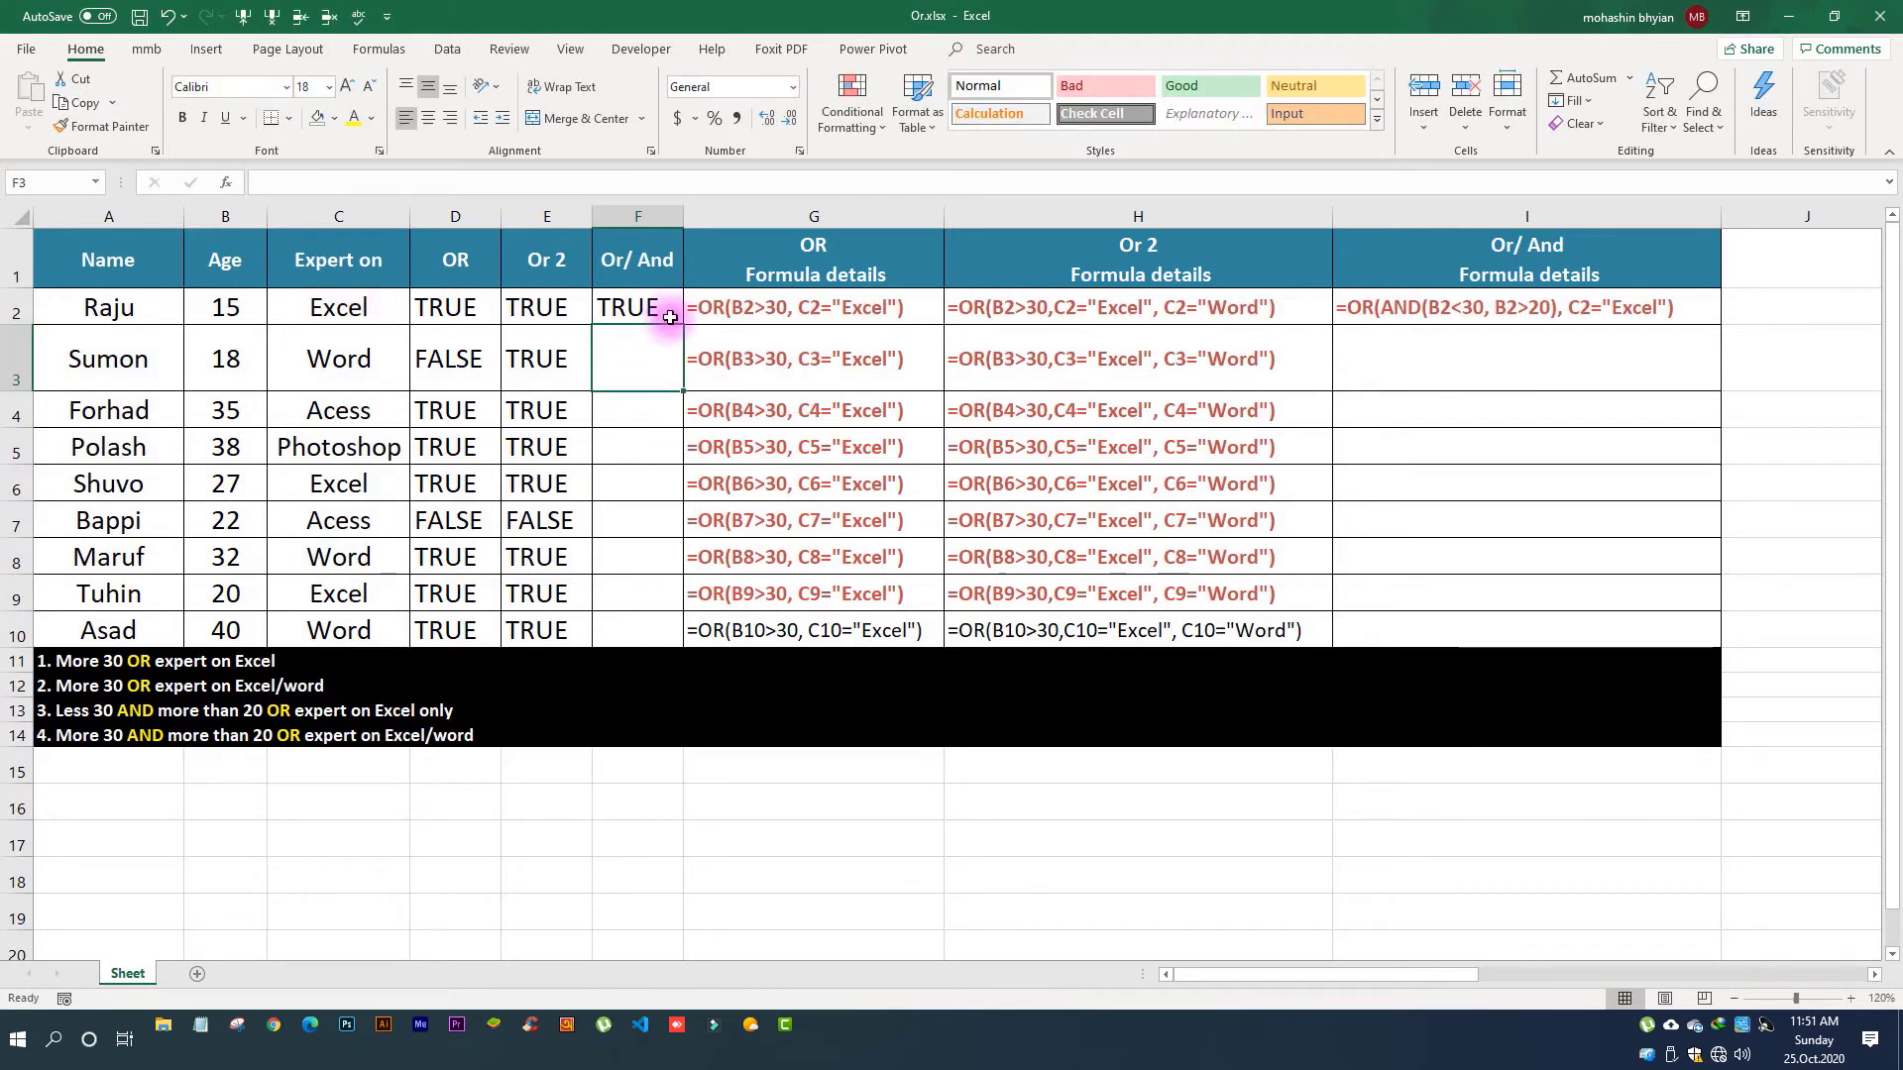
Step: Copy Raju's Or/ And formula down to Sumon's cell F3
left_click(654, 312)
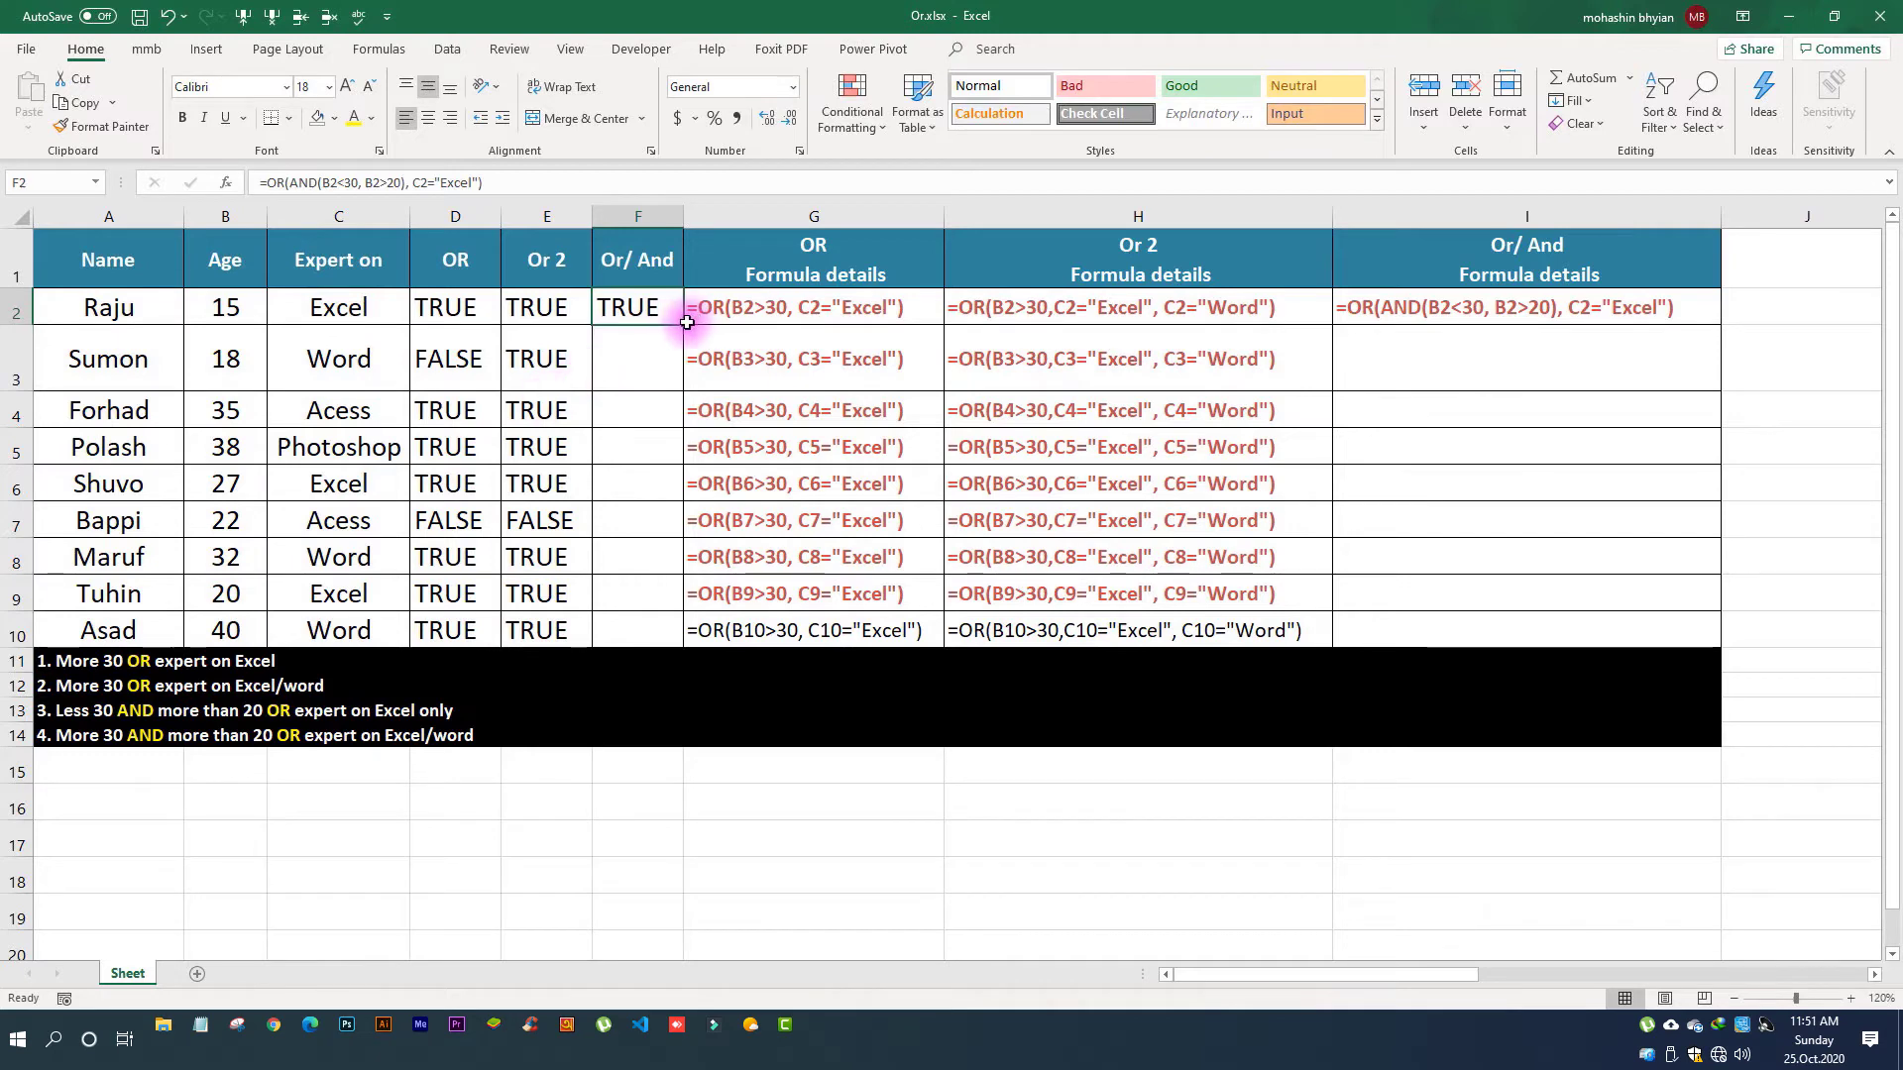
left_click_drag(686, 322, 664, 374)
left_click(649, 363)
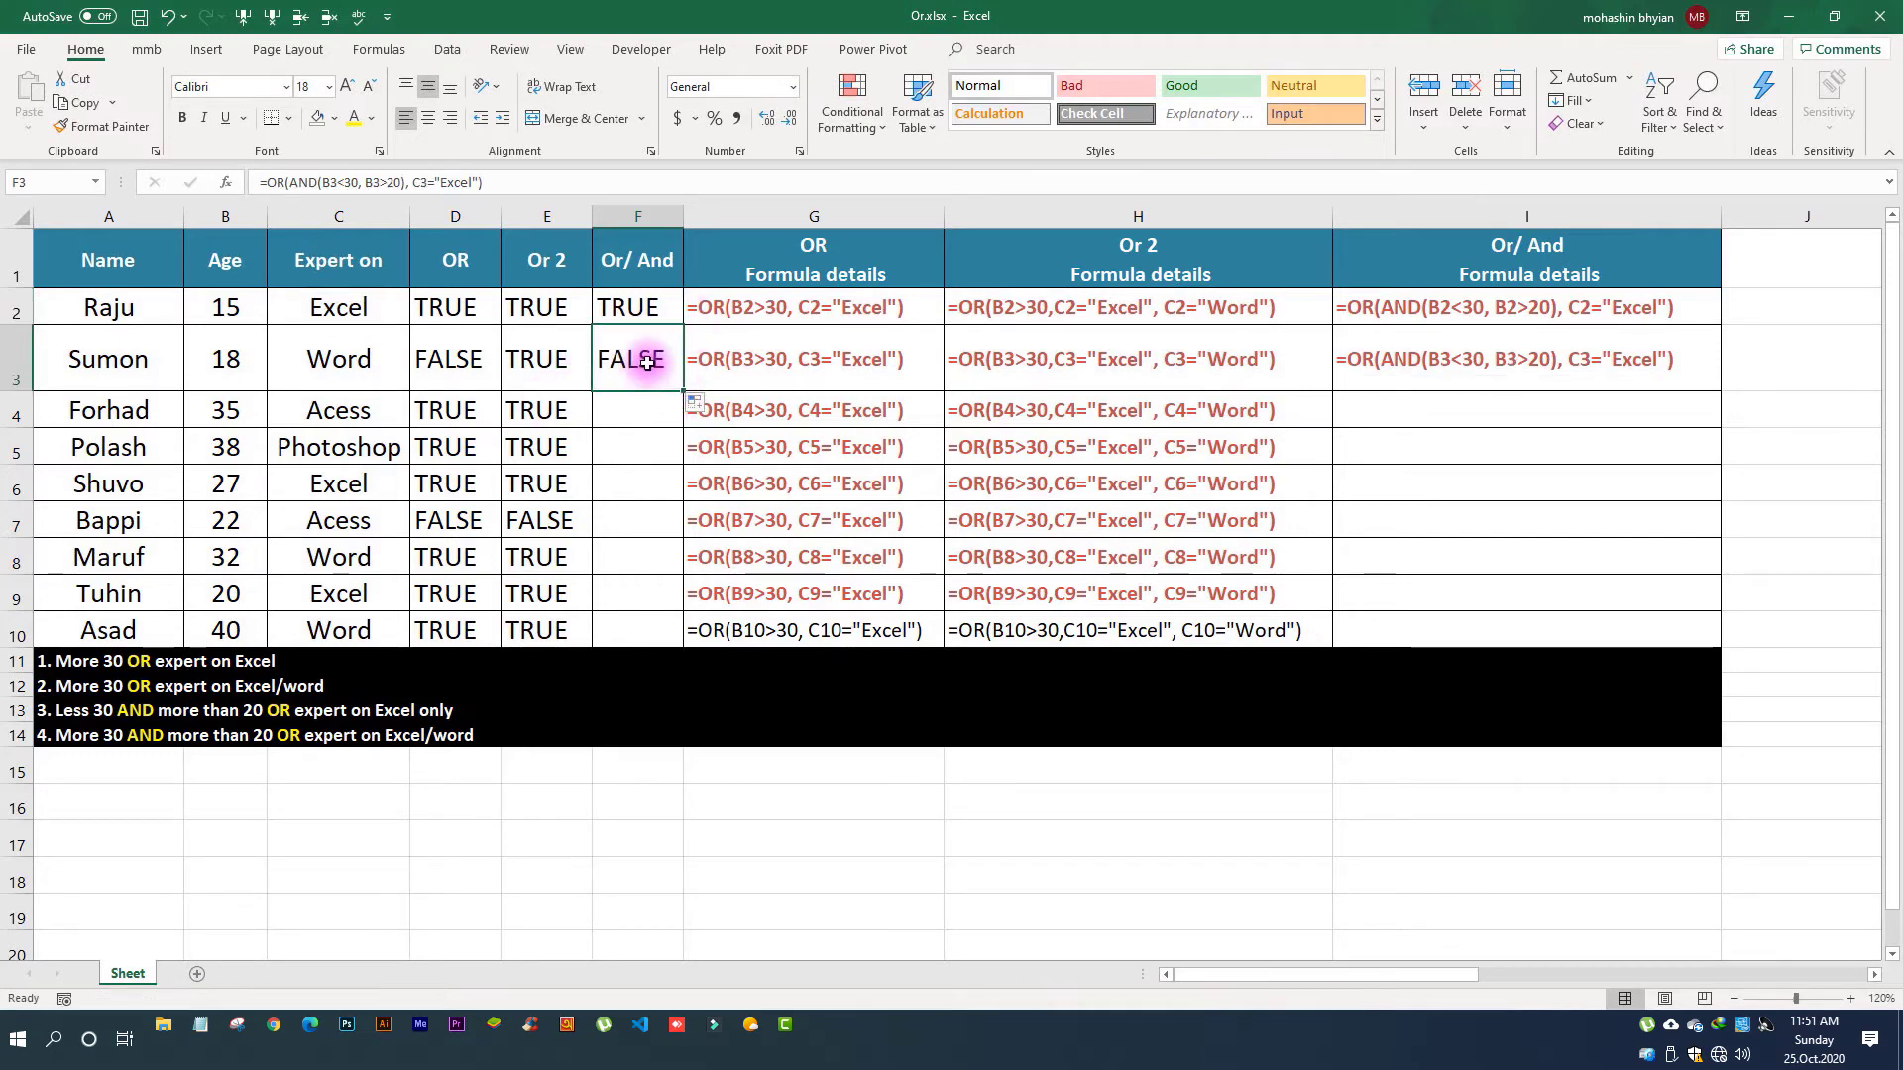
Step: Change Sumon's age in B3 from 18 to 25 and check that F3 turns TRUE
left_click(225, 369)
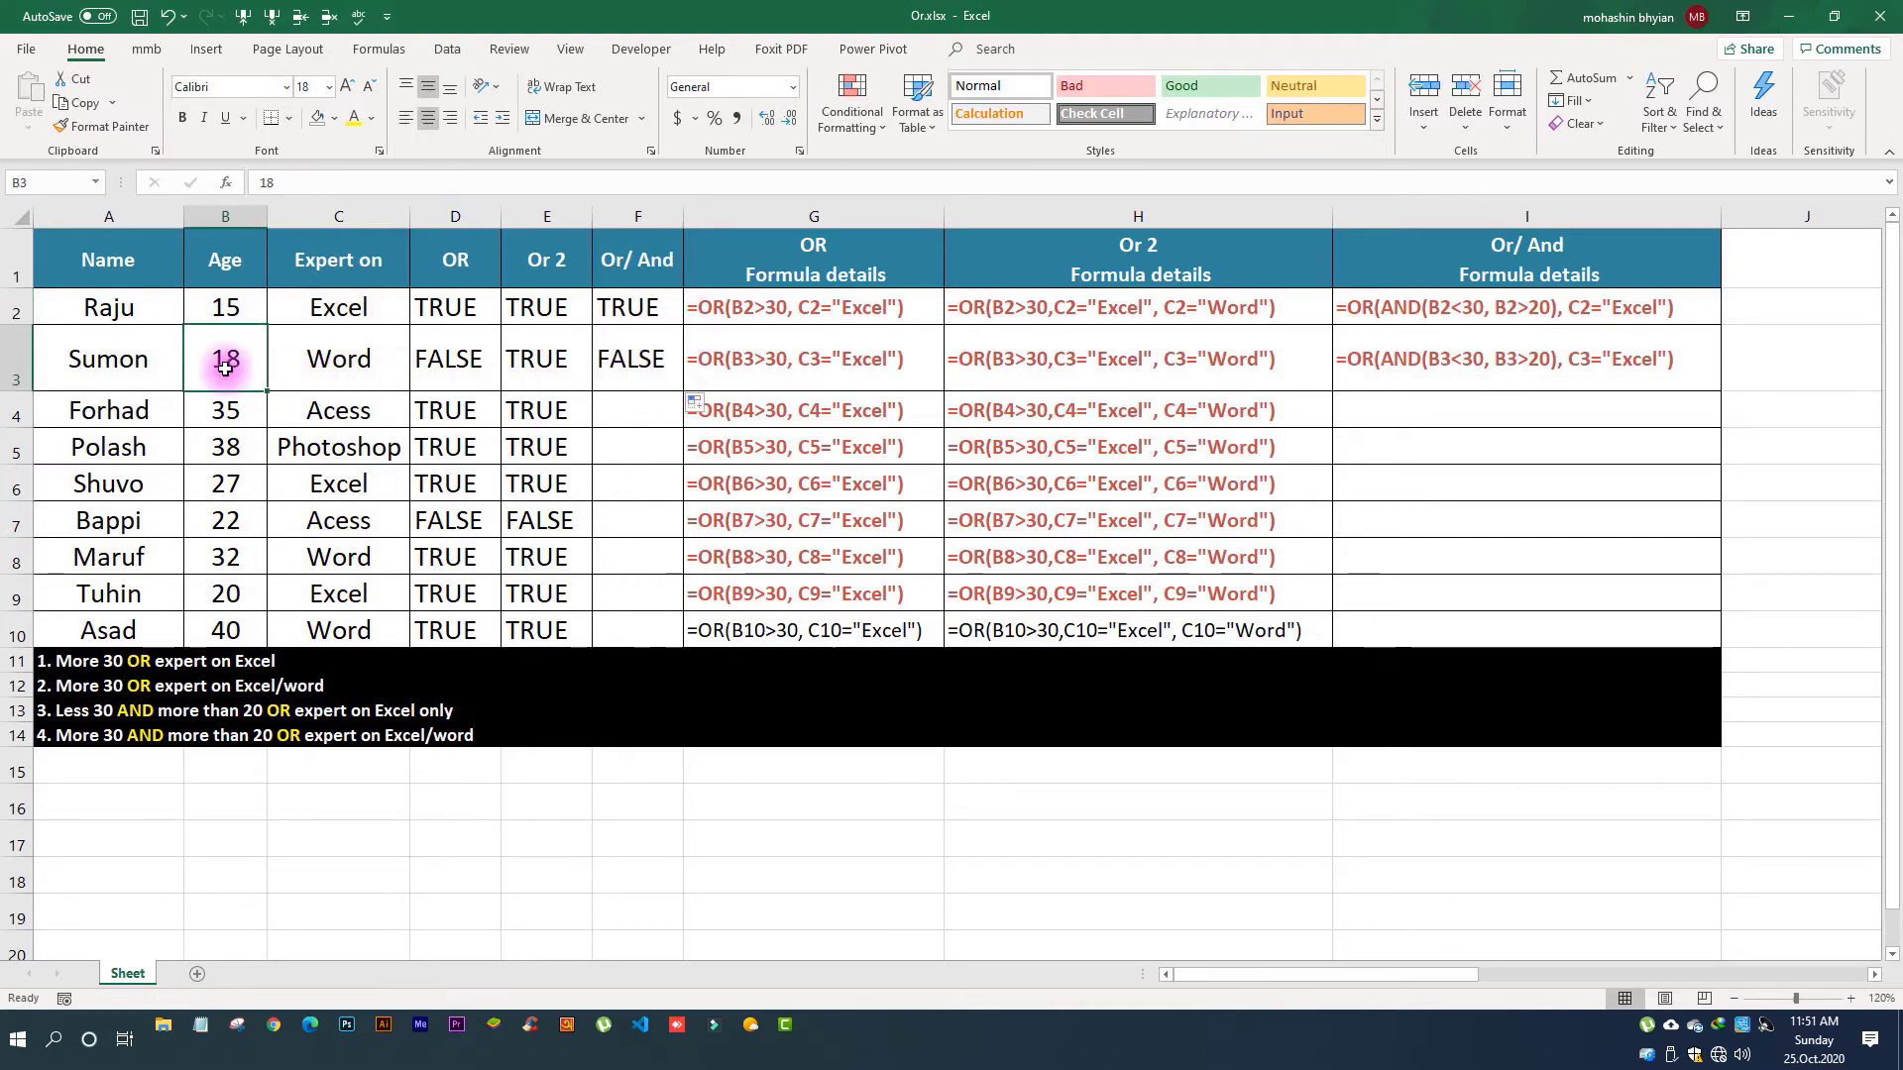
type("25")
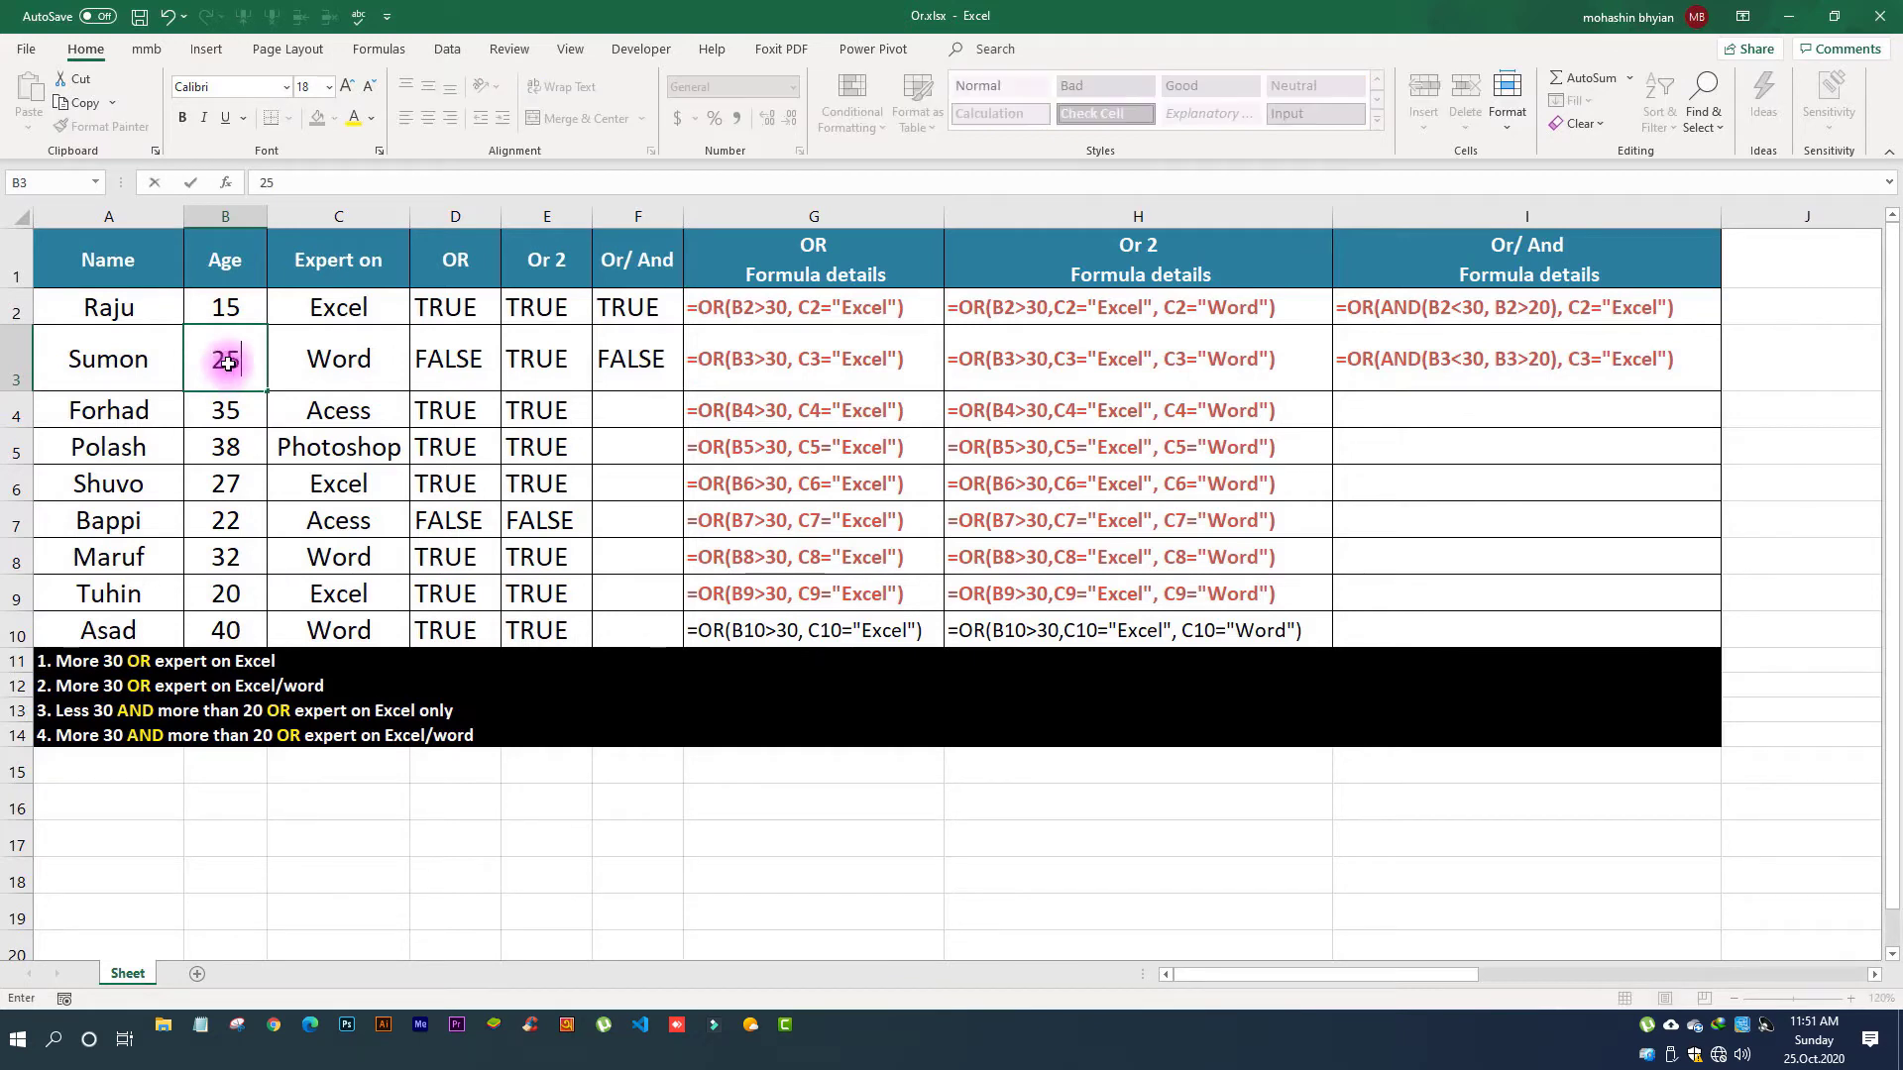
key("Return")
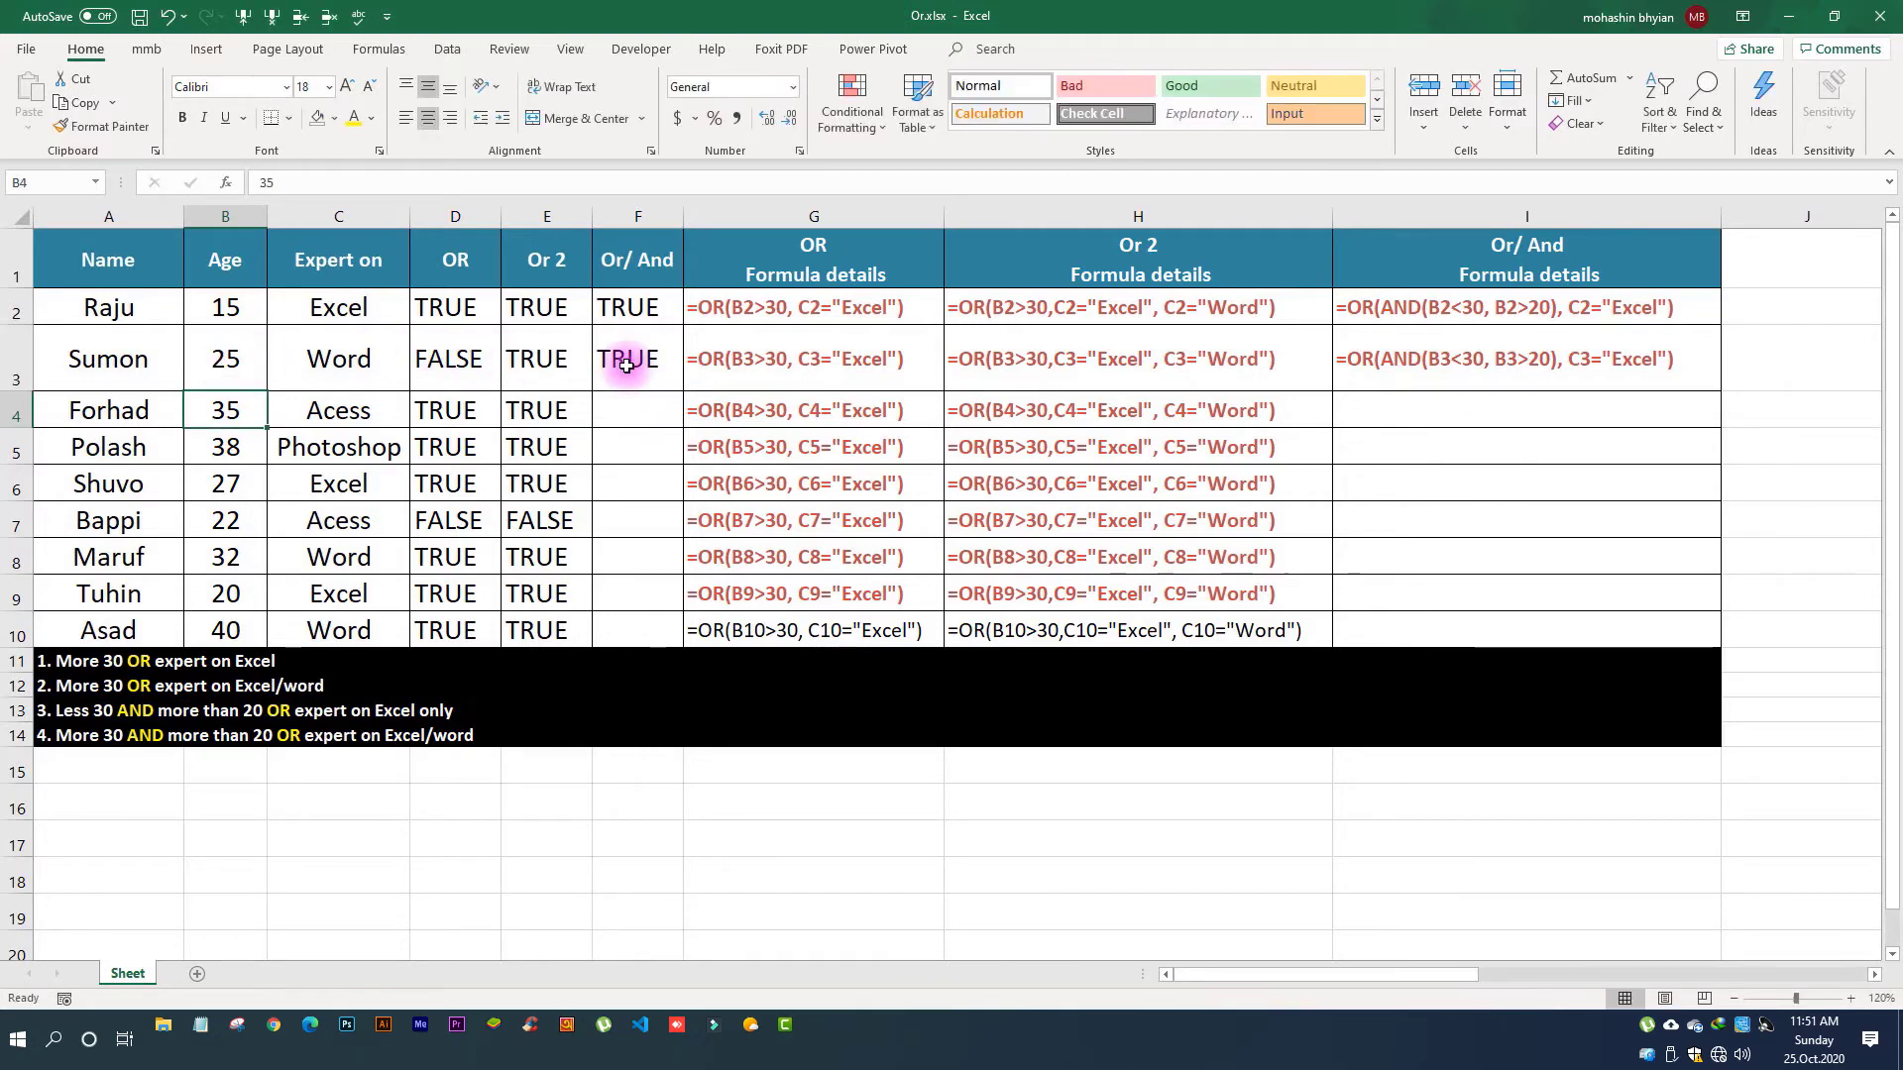
left_click(637, 359)
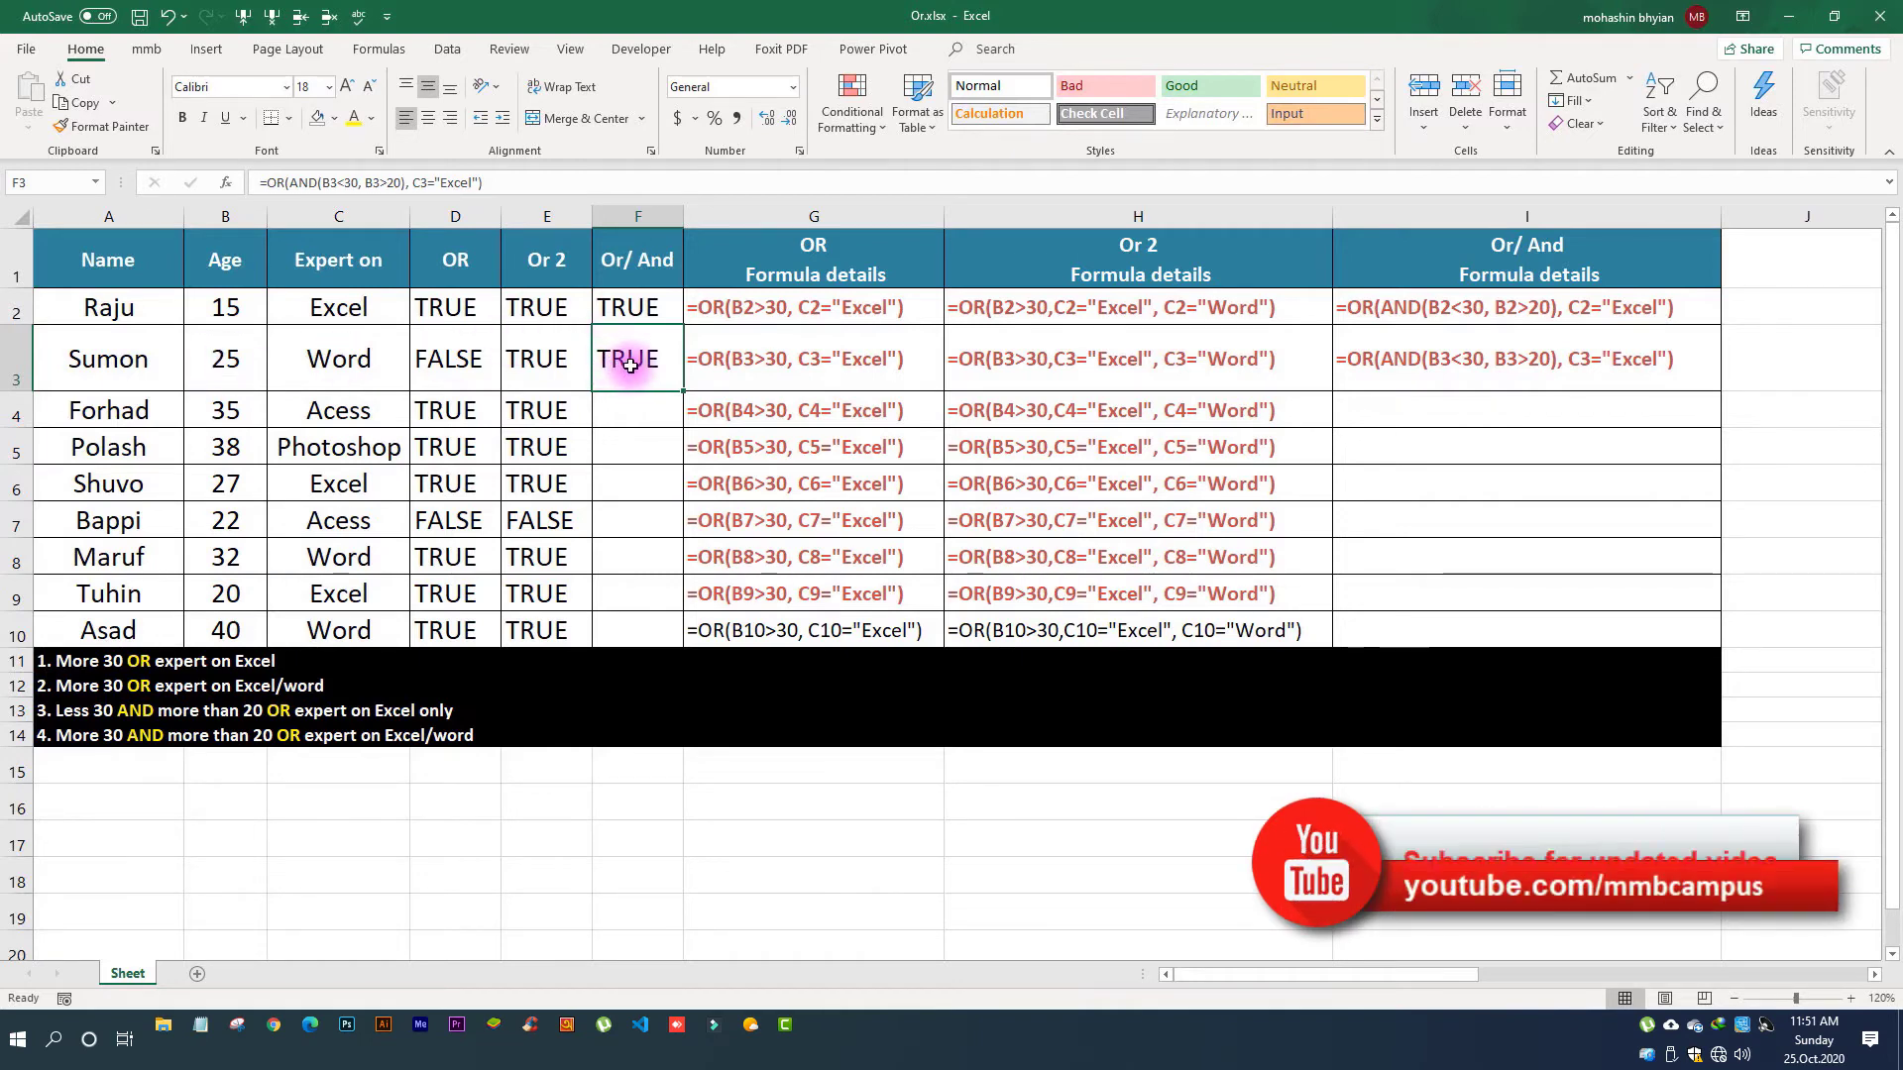
Step: Fill the Or/ And formula down to F10 and check Bappi's age of 22 against his F7 result
left_click_drag(683, 391, 706, 645)
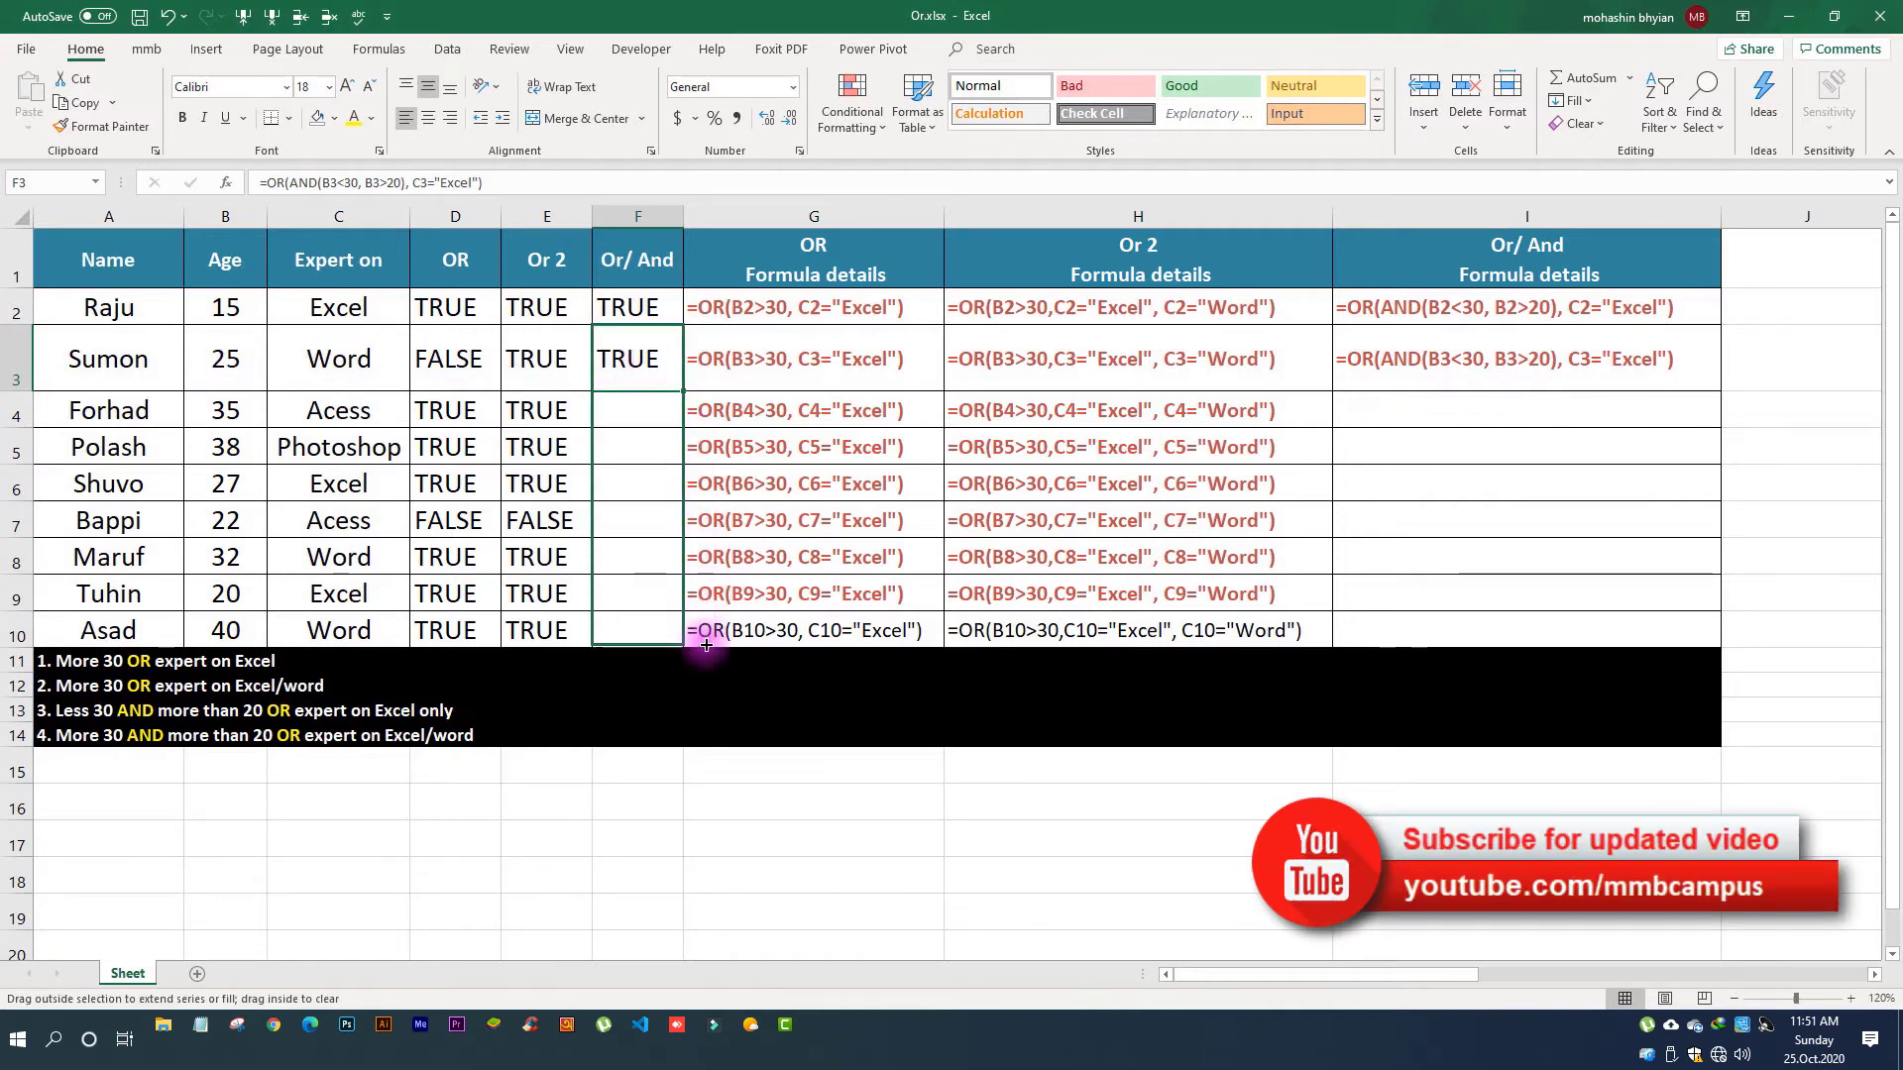
left_click(632, 410)
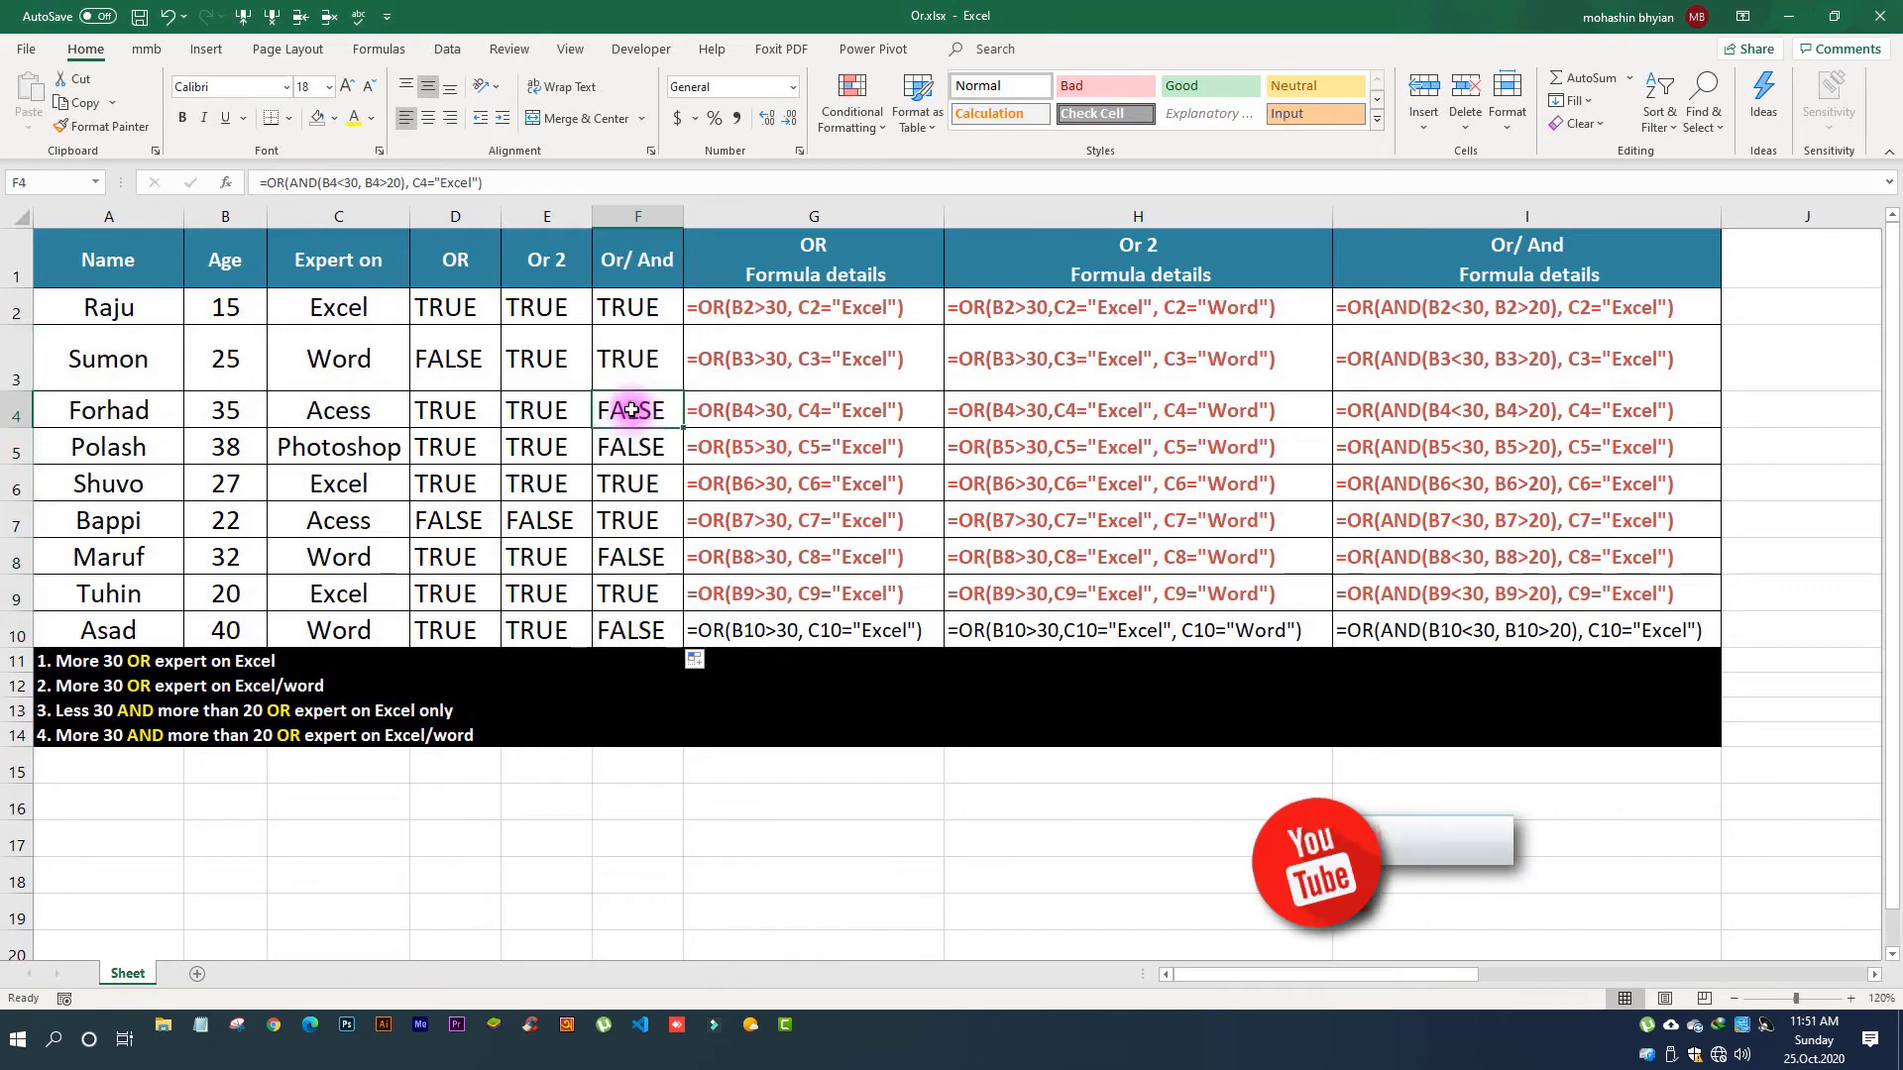
left_click(631, 447)
left_click(631, 485)
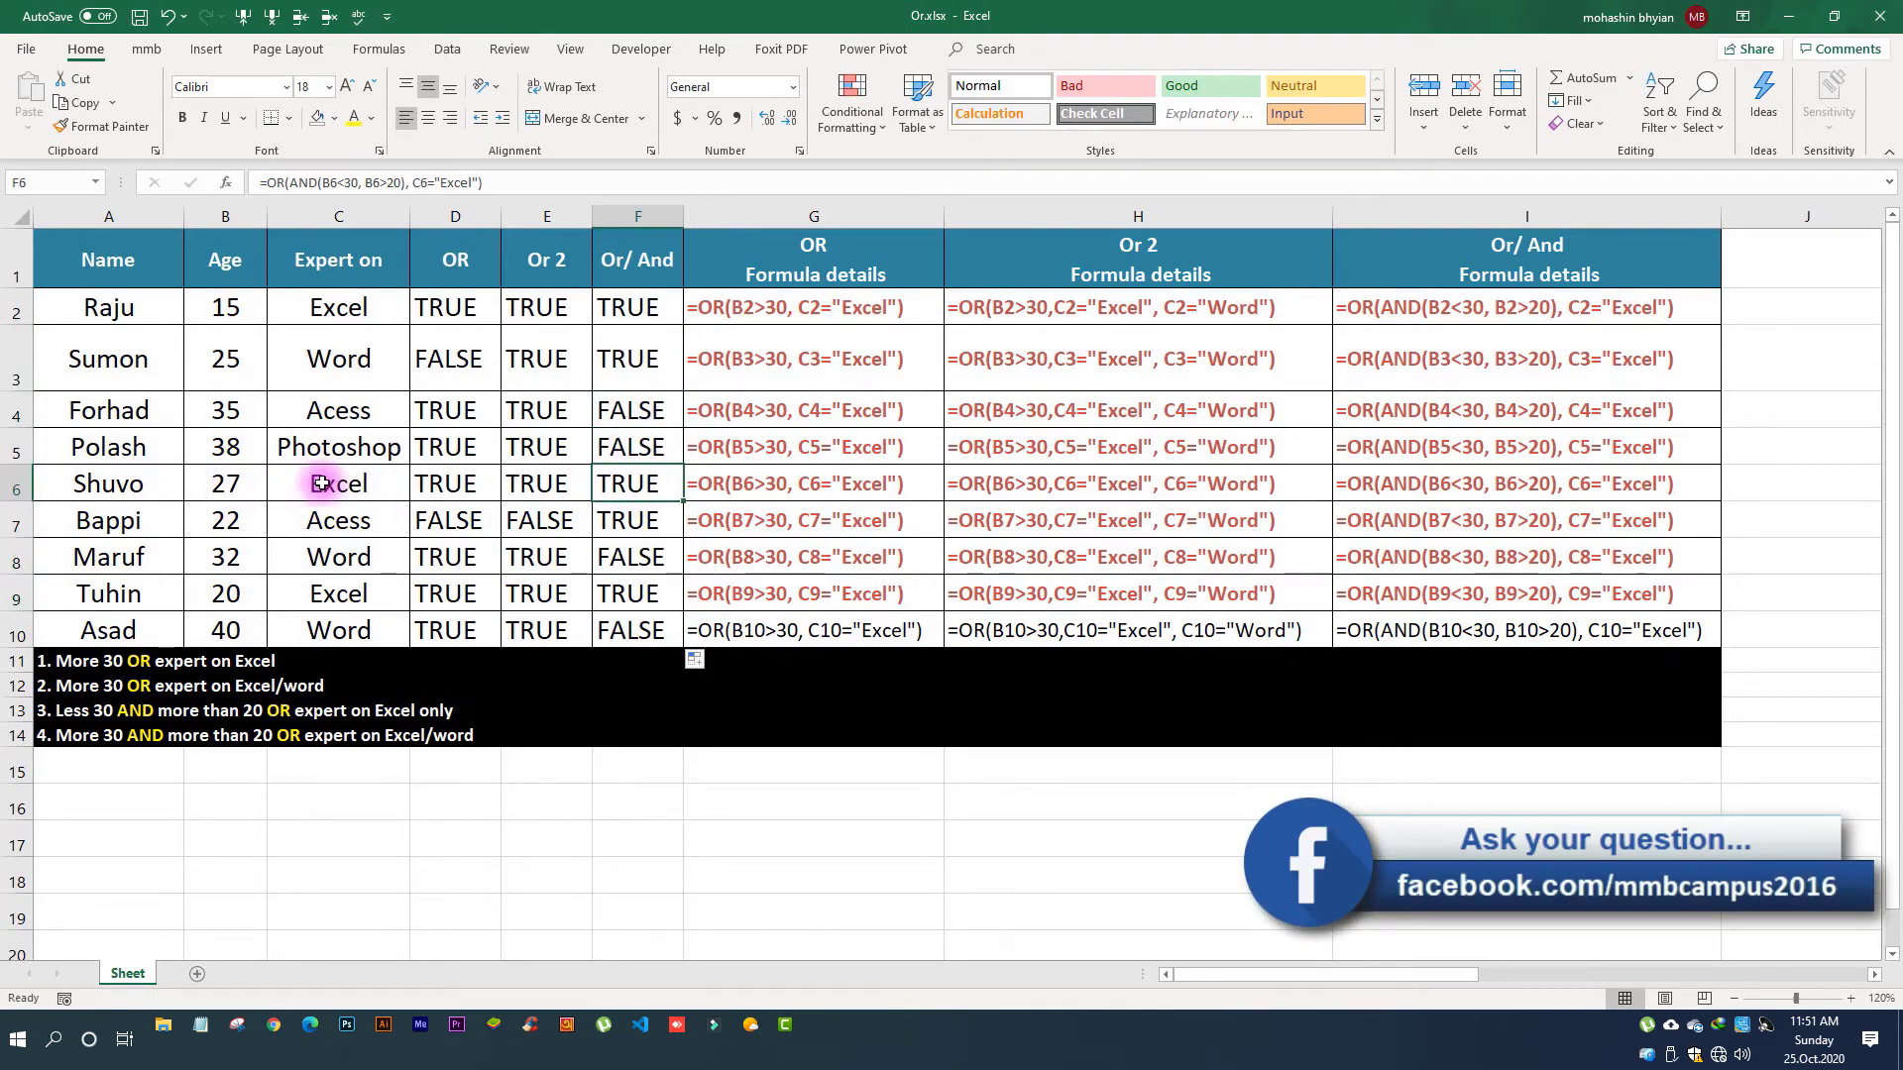
left_click_drag(230, 522, 312, 522)
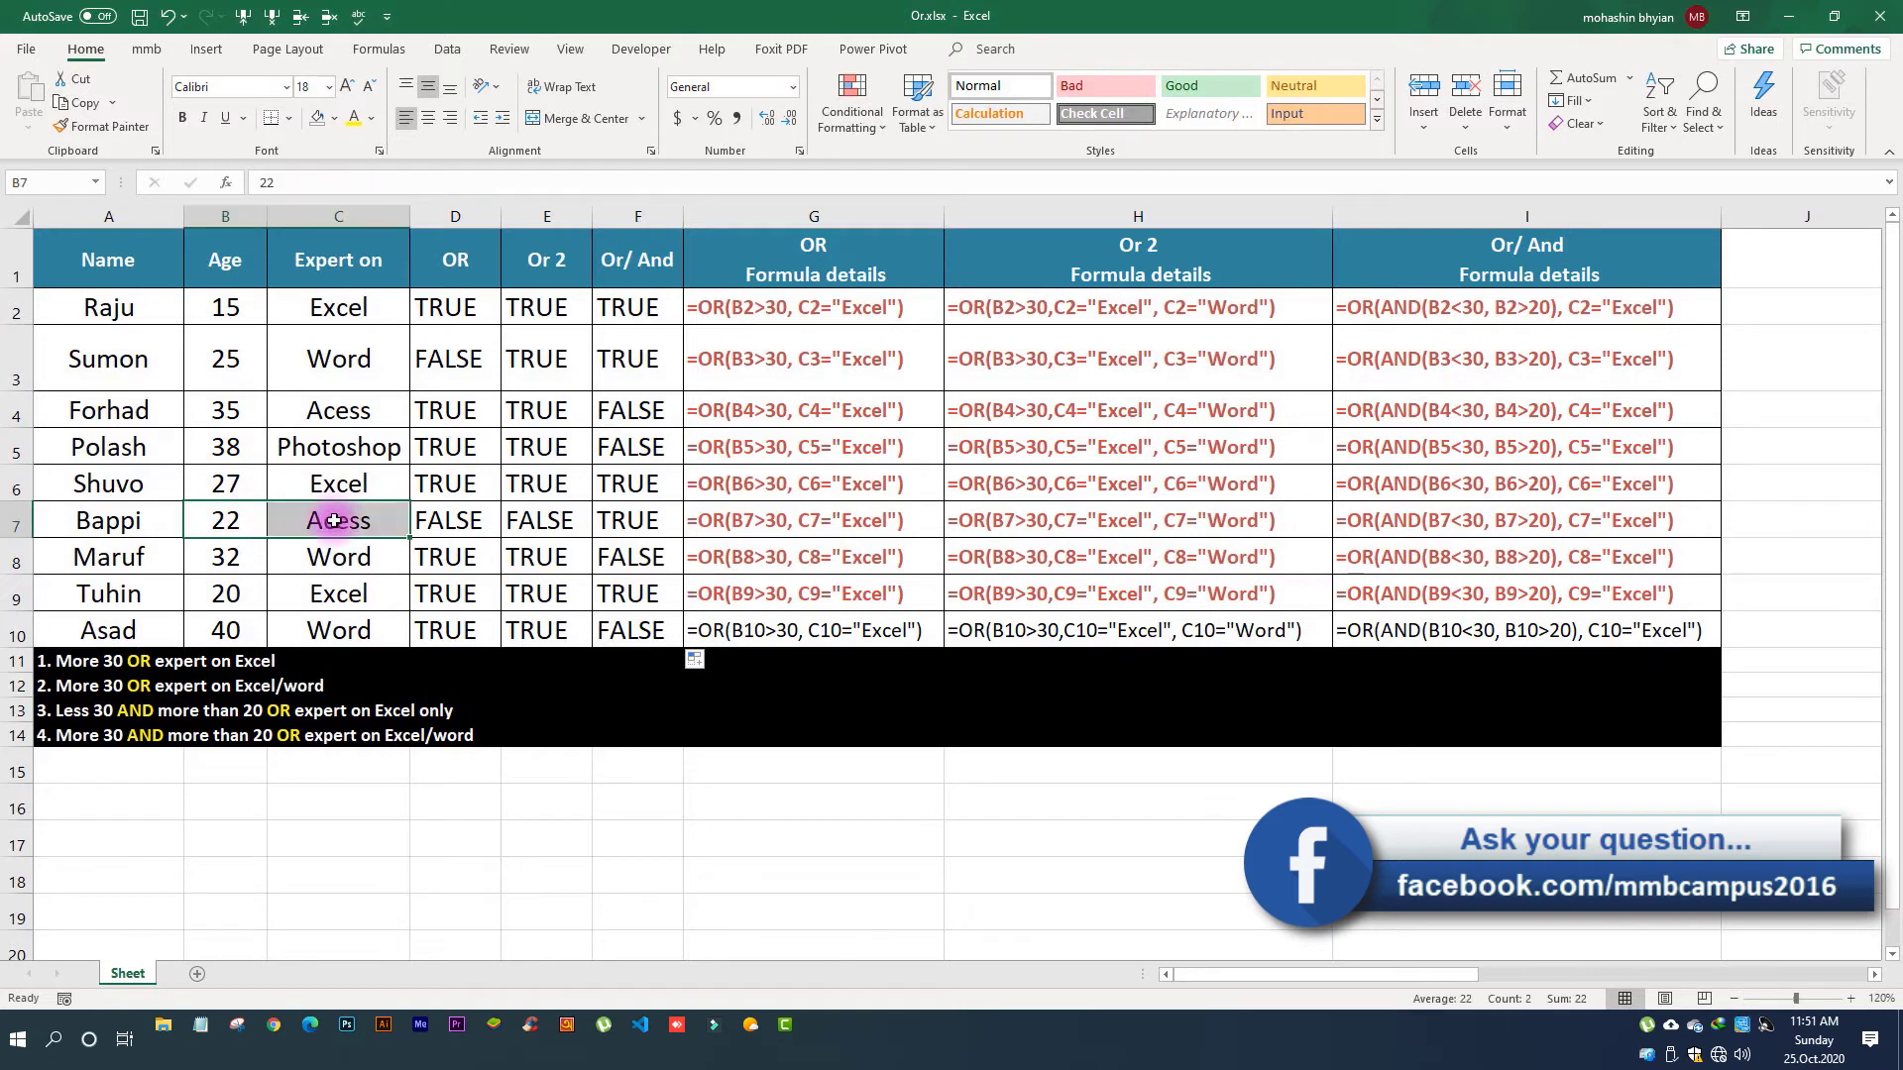
left_click(224, 526)
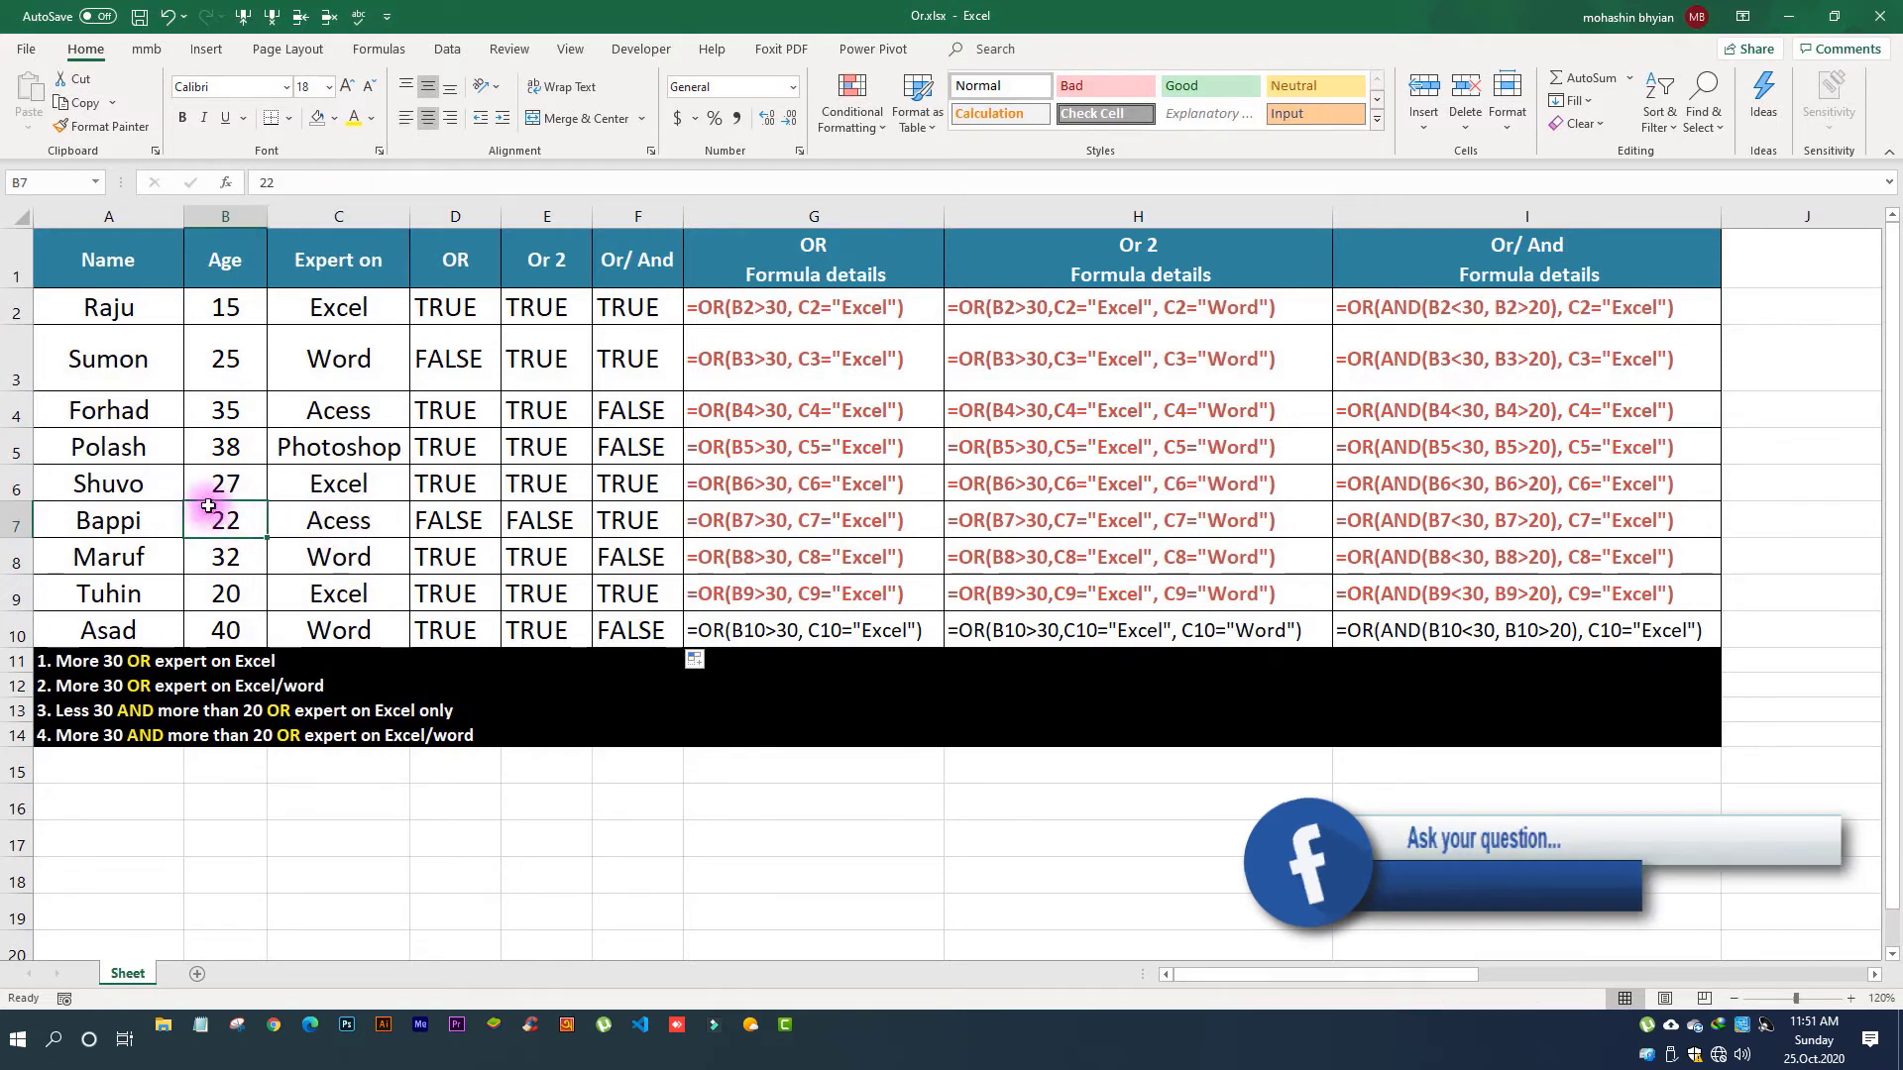
left_click(623, 526)
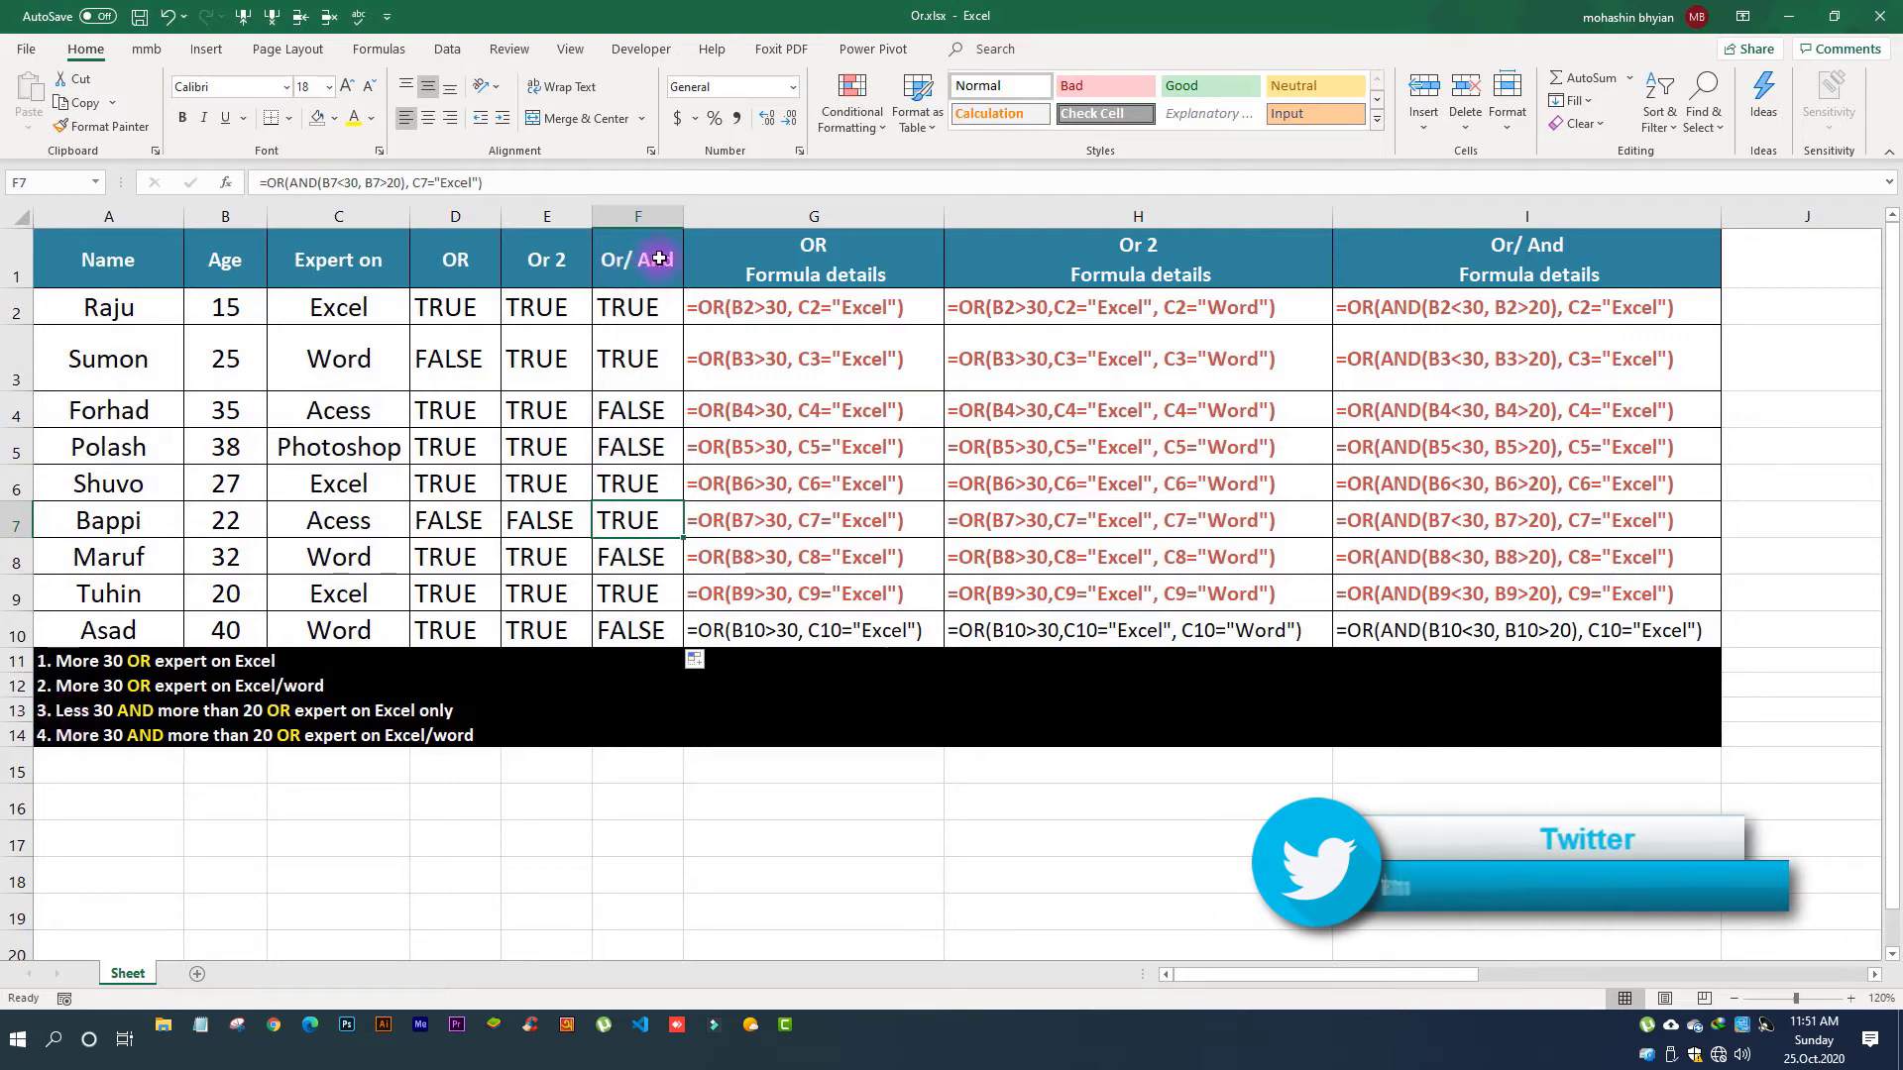
left_click(633, 302)
double_click(634, 306)
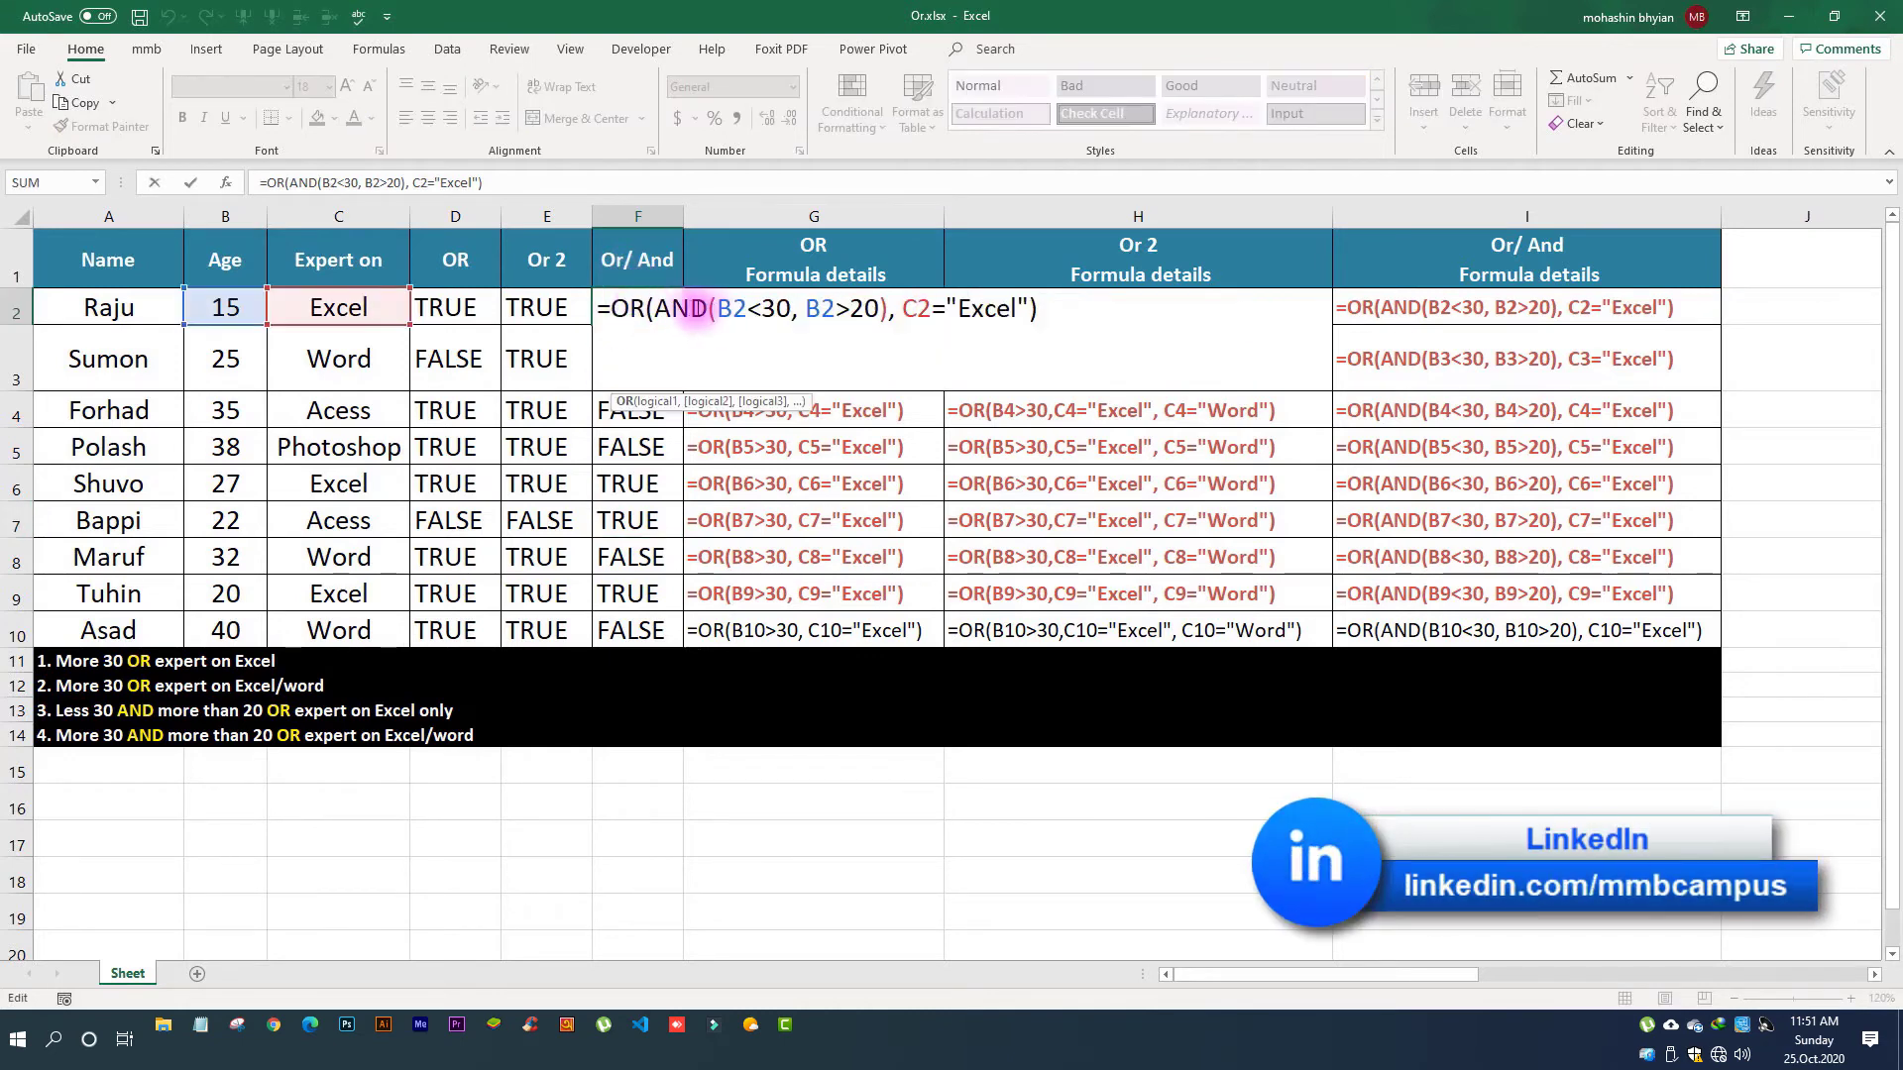
left_click_drag(658, 308, 888, 304)
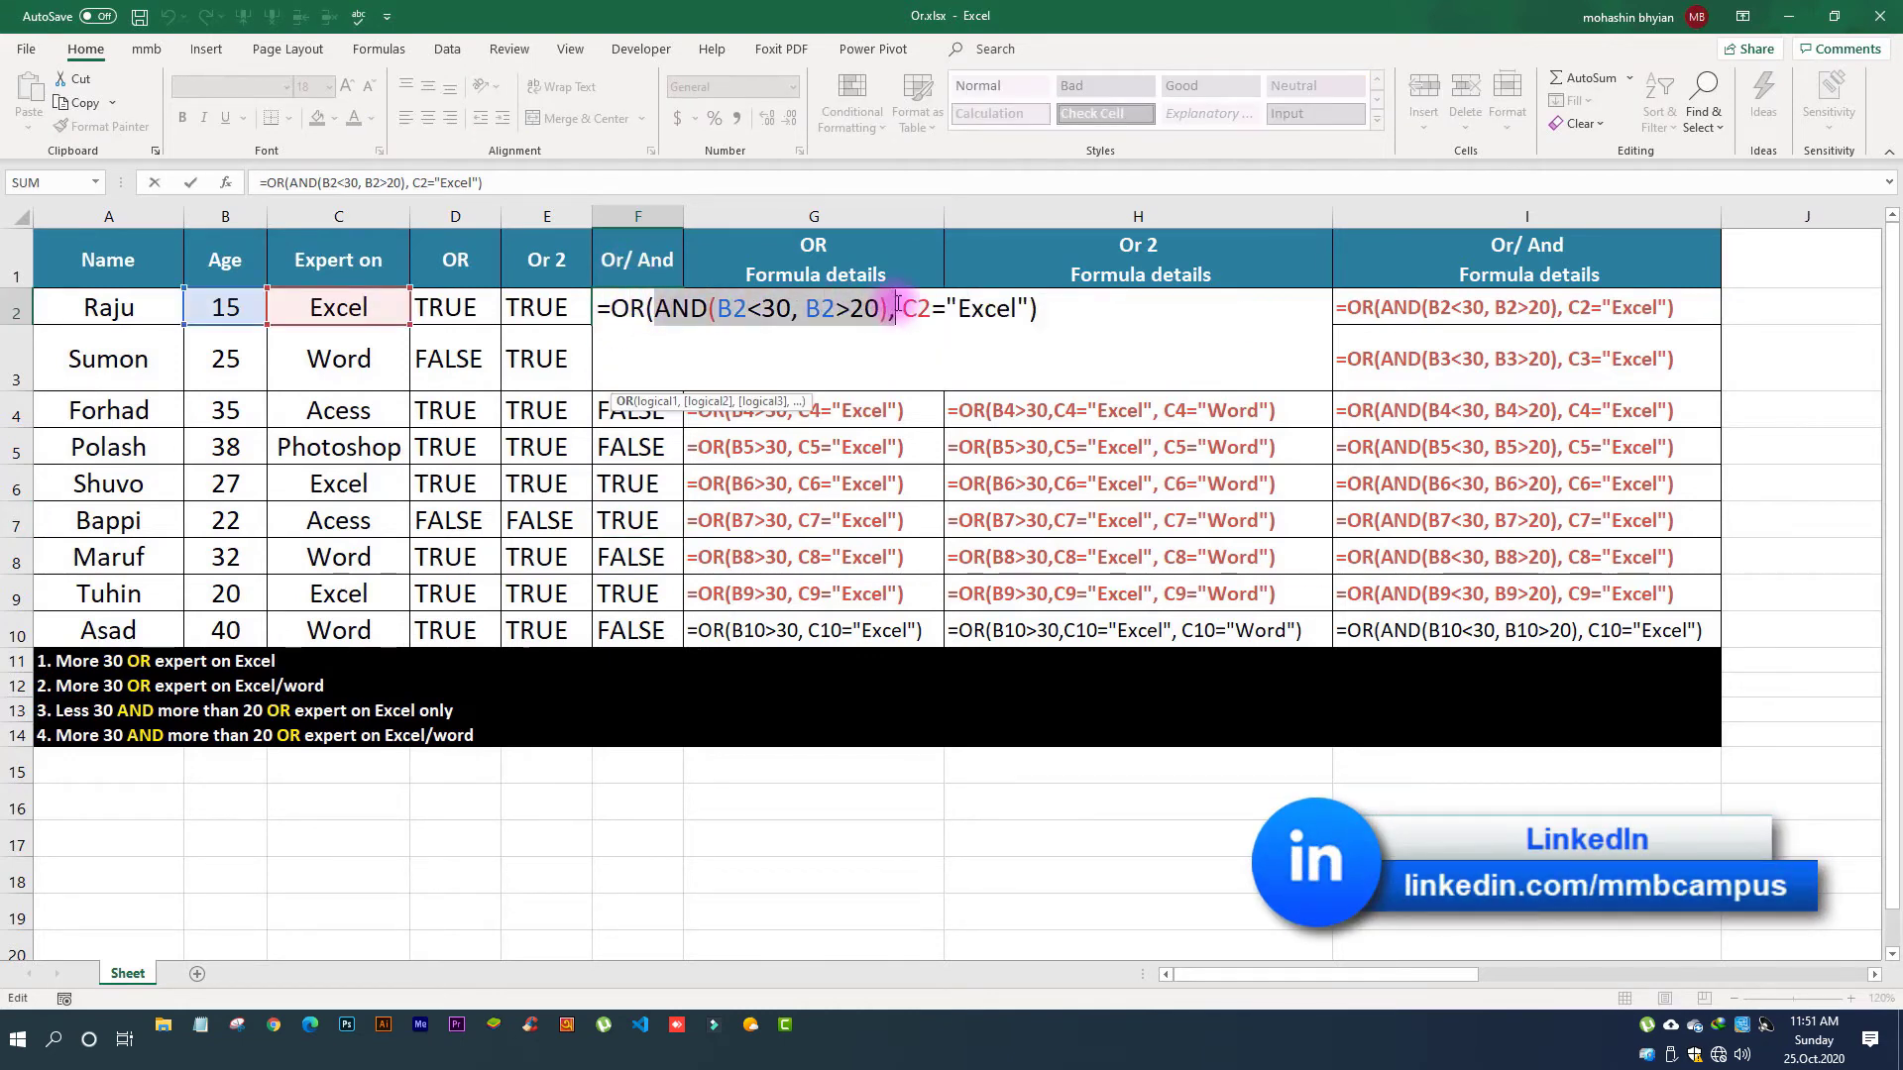
key("F9")
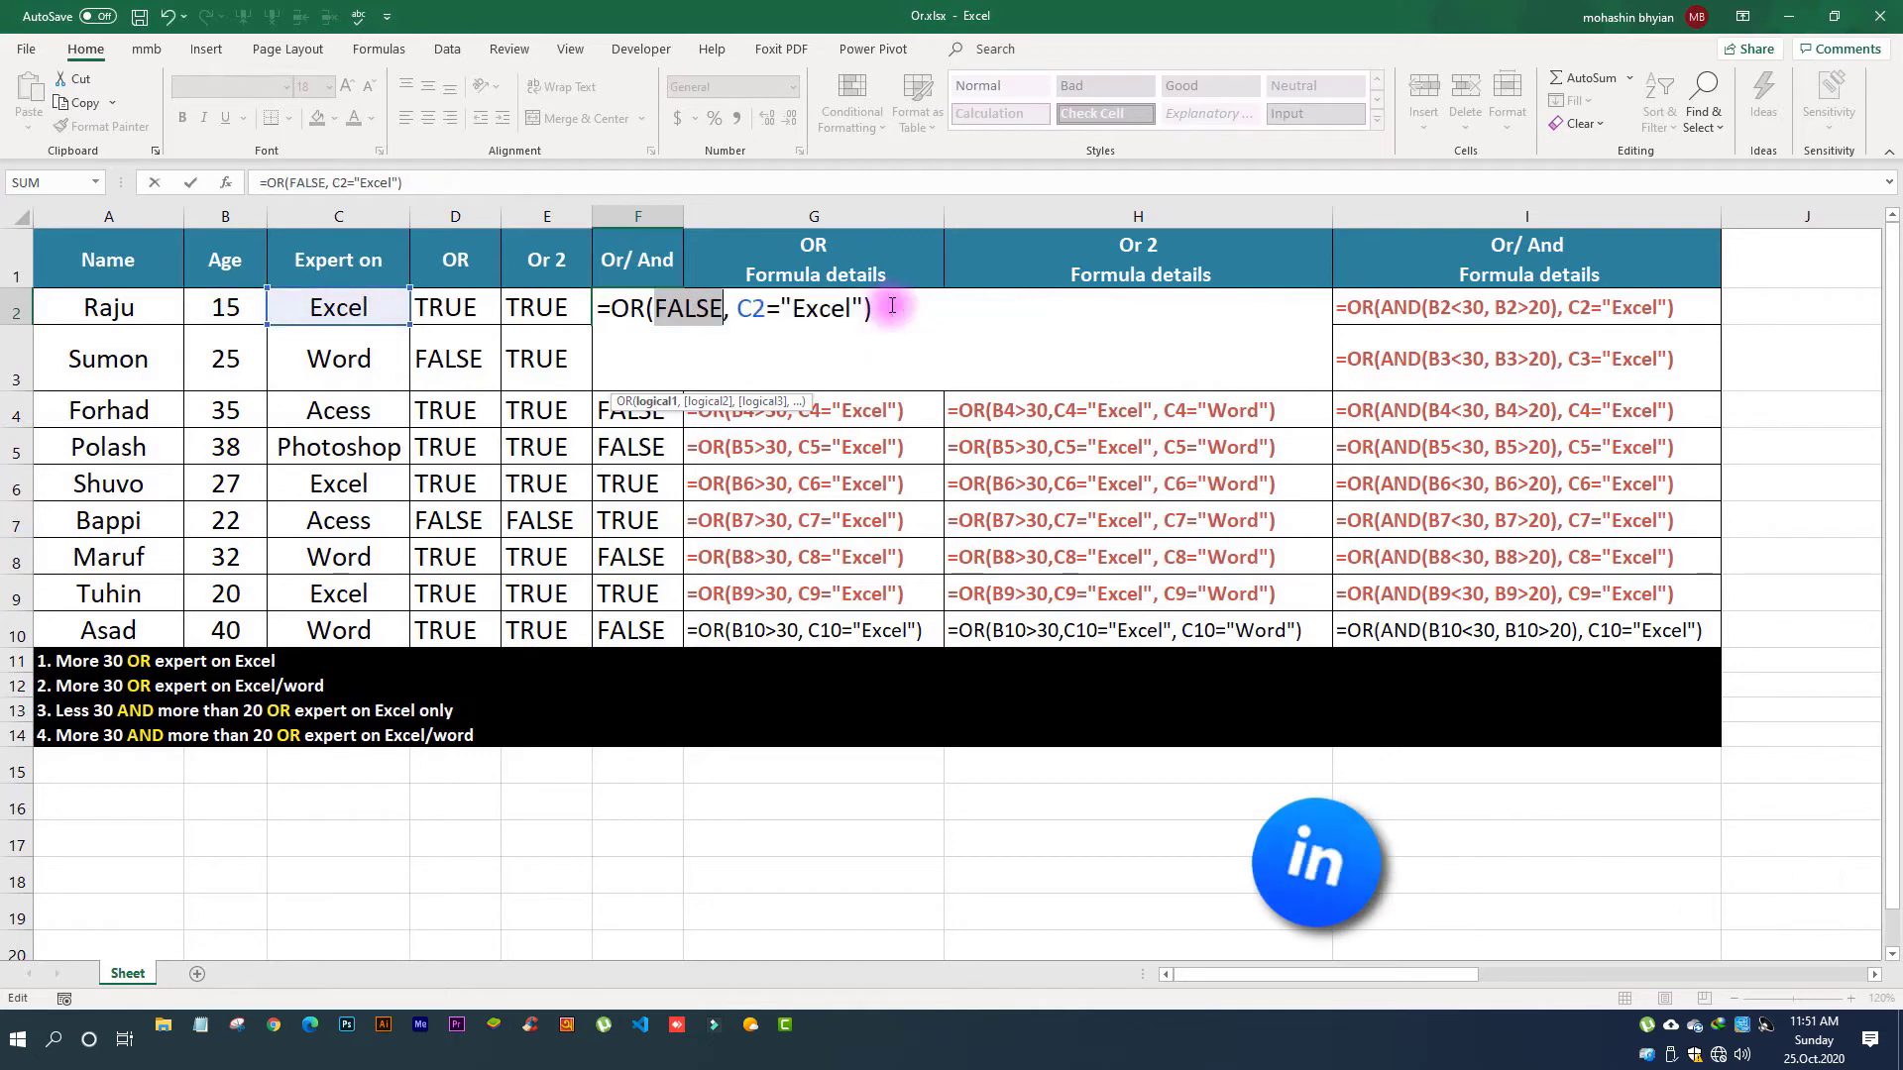
key("ctrl+z")
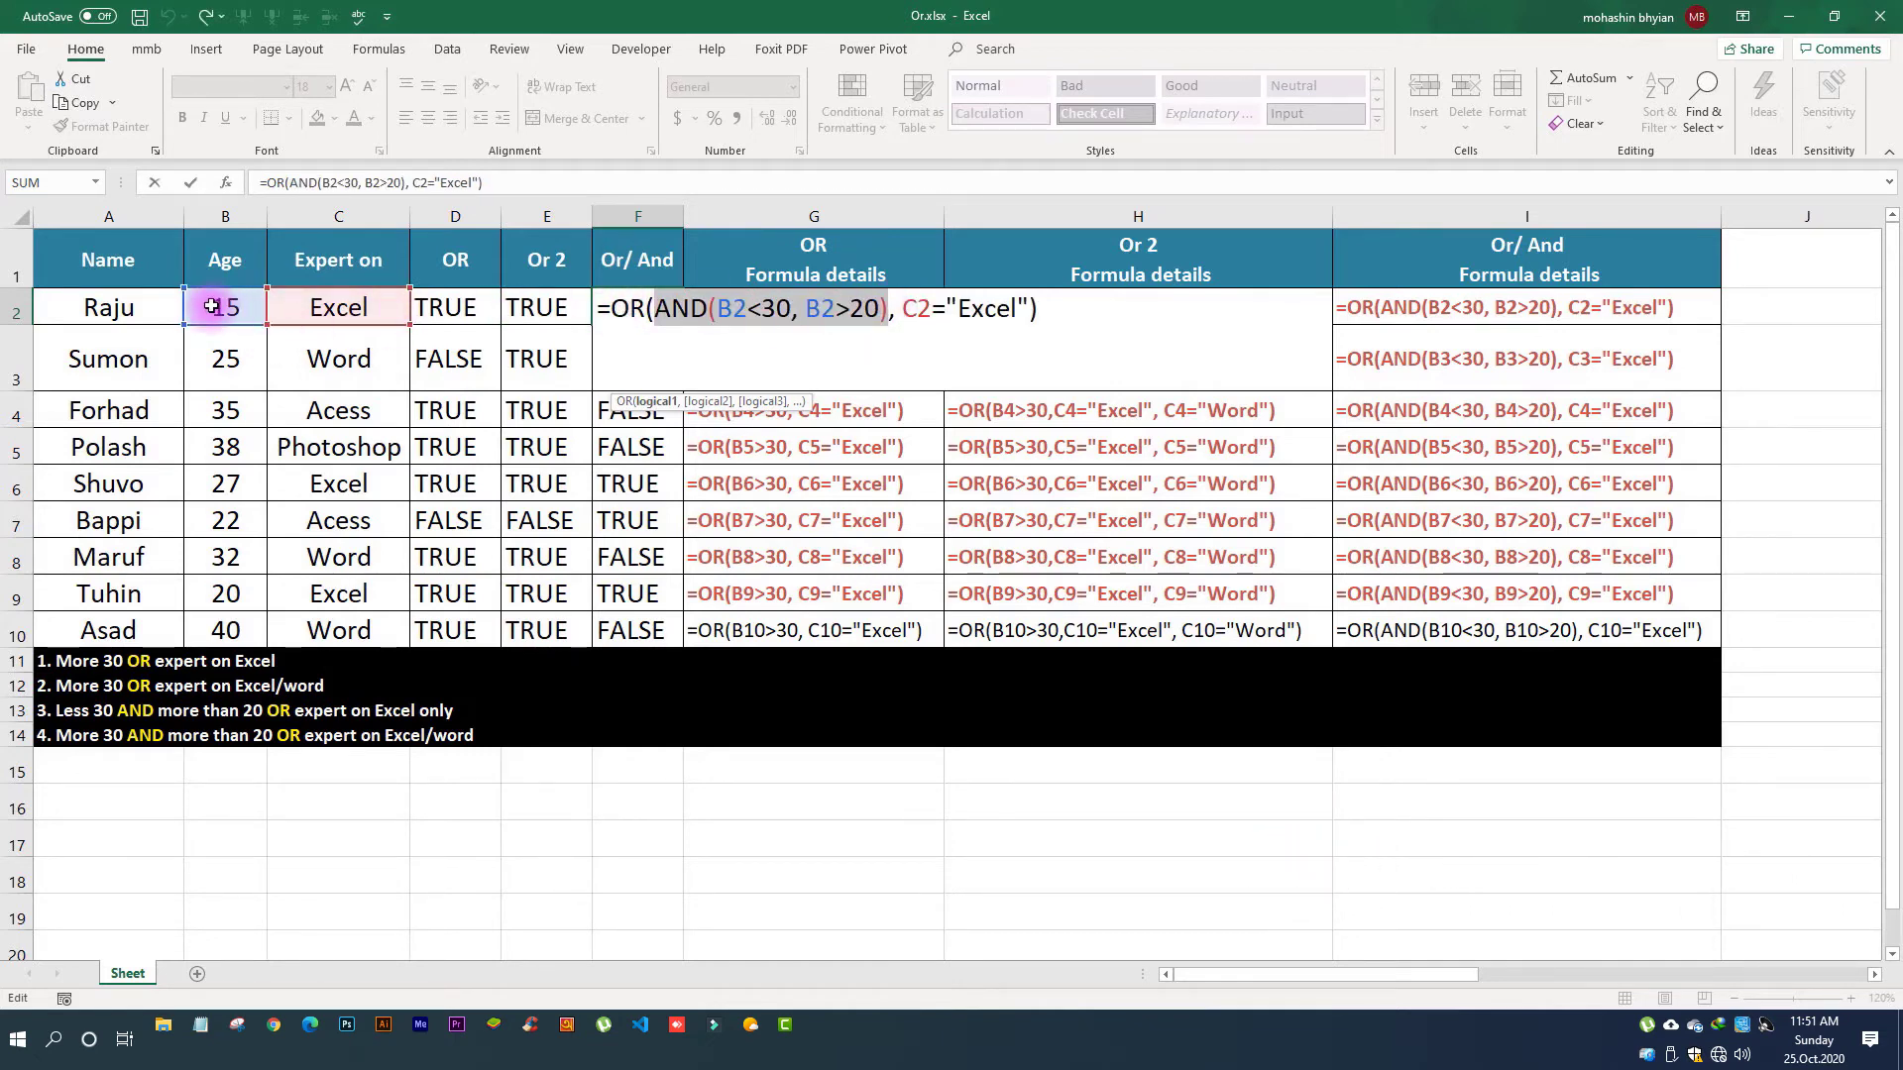
left_click(778, 308)
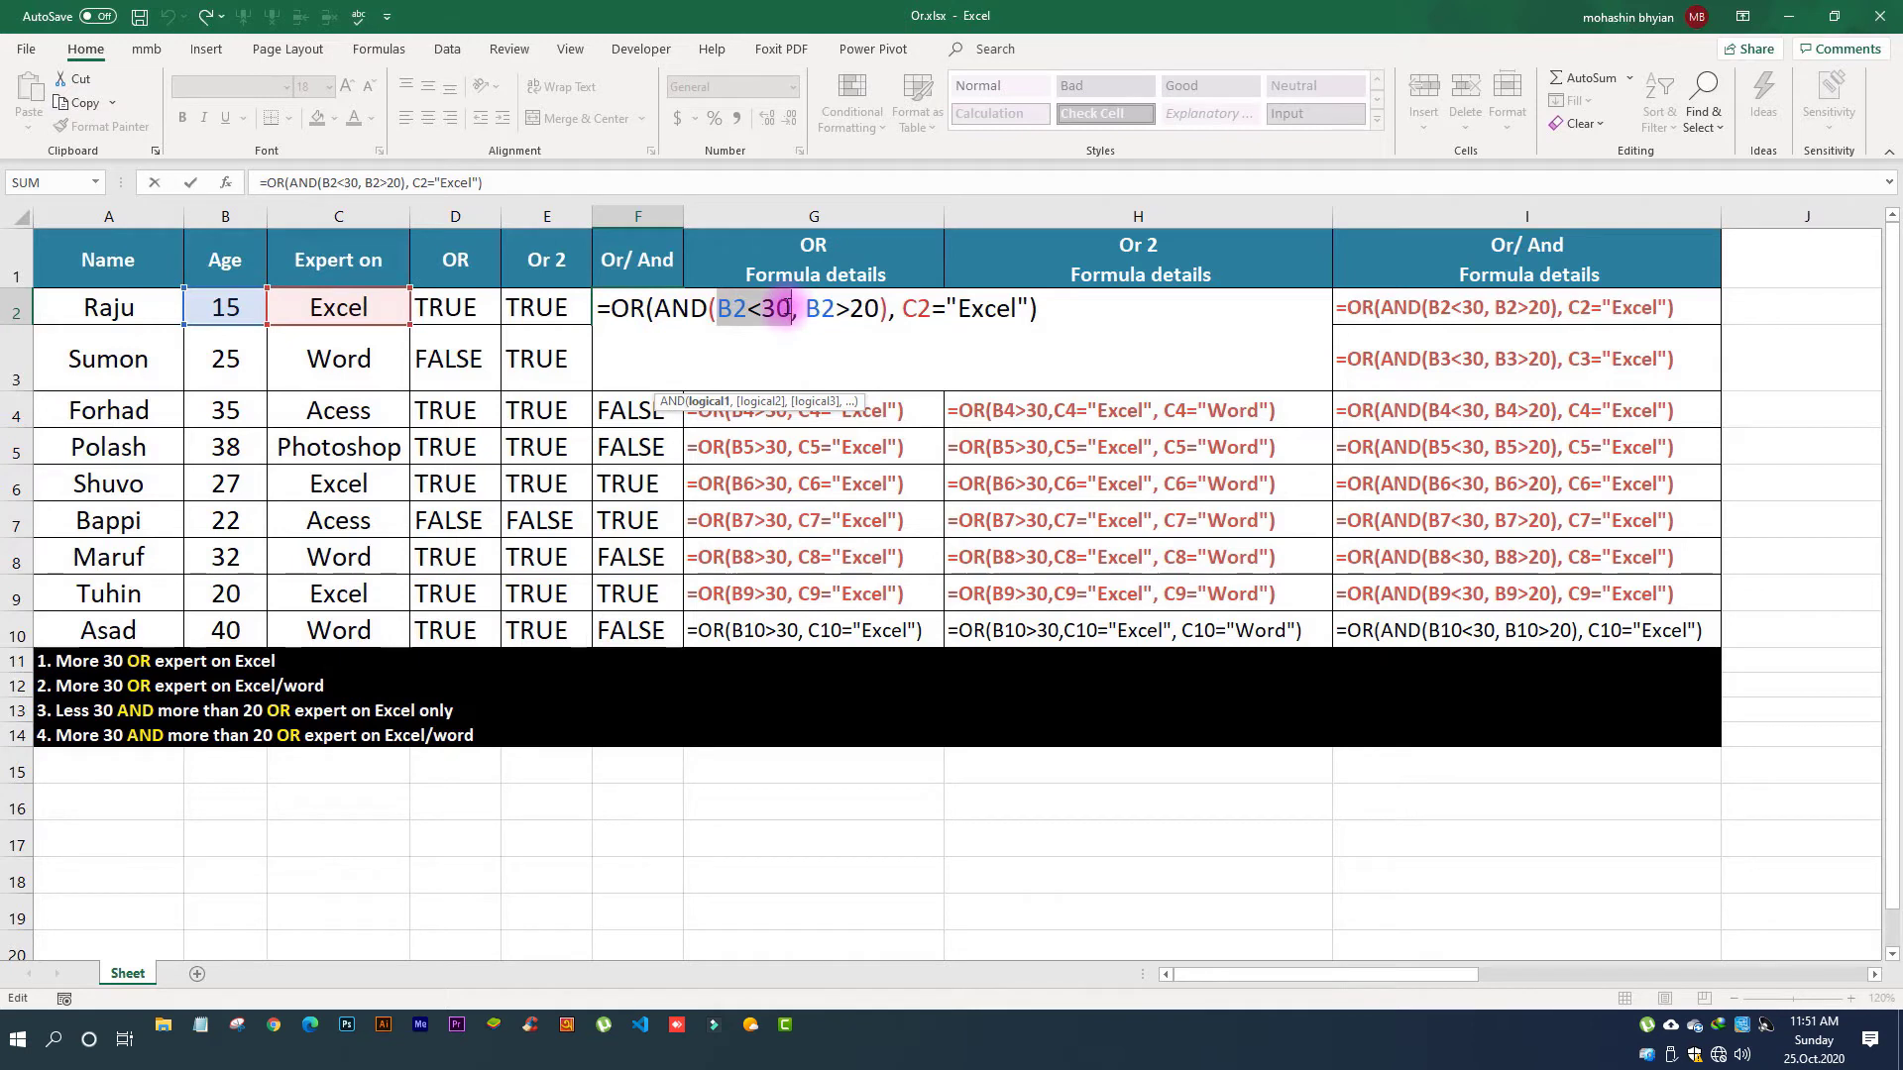
key("F9")
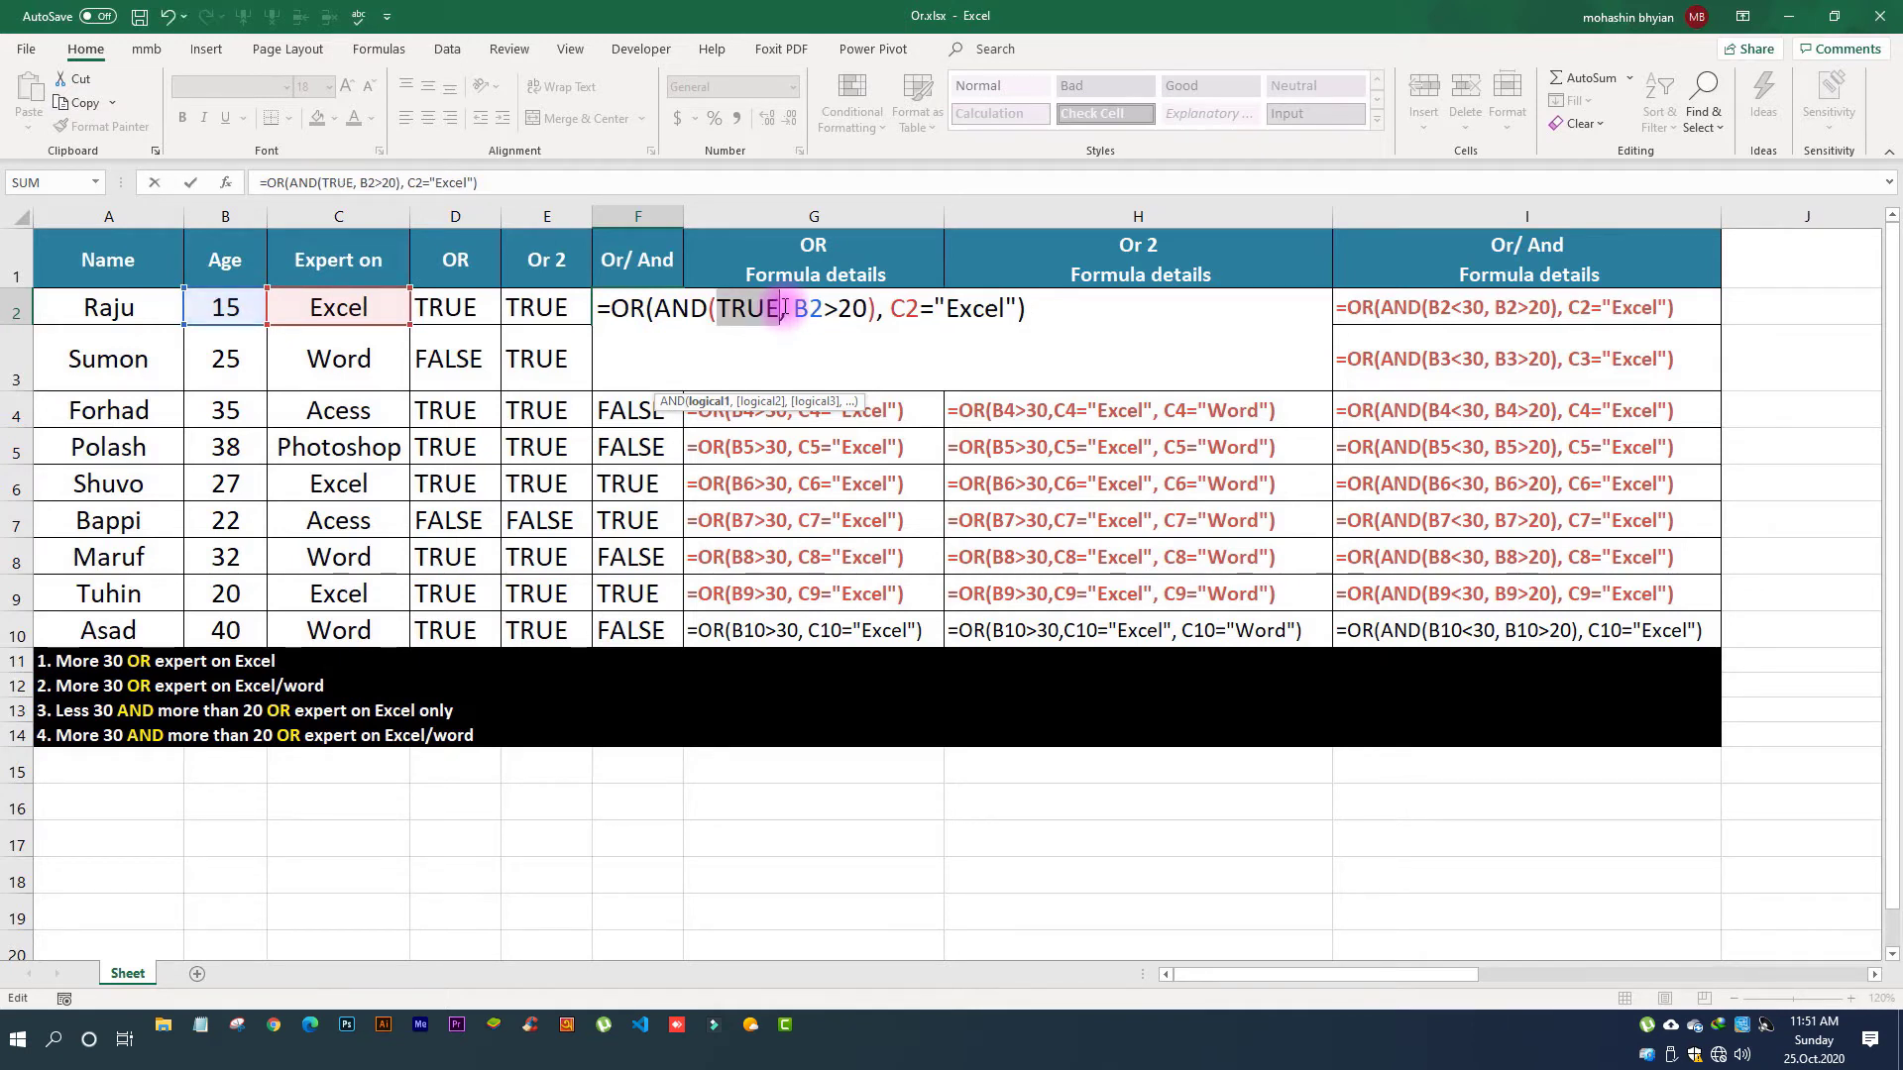
key("ctrl+z")
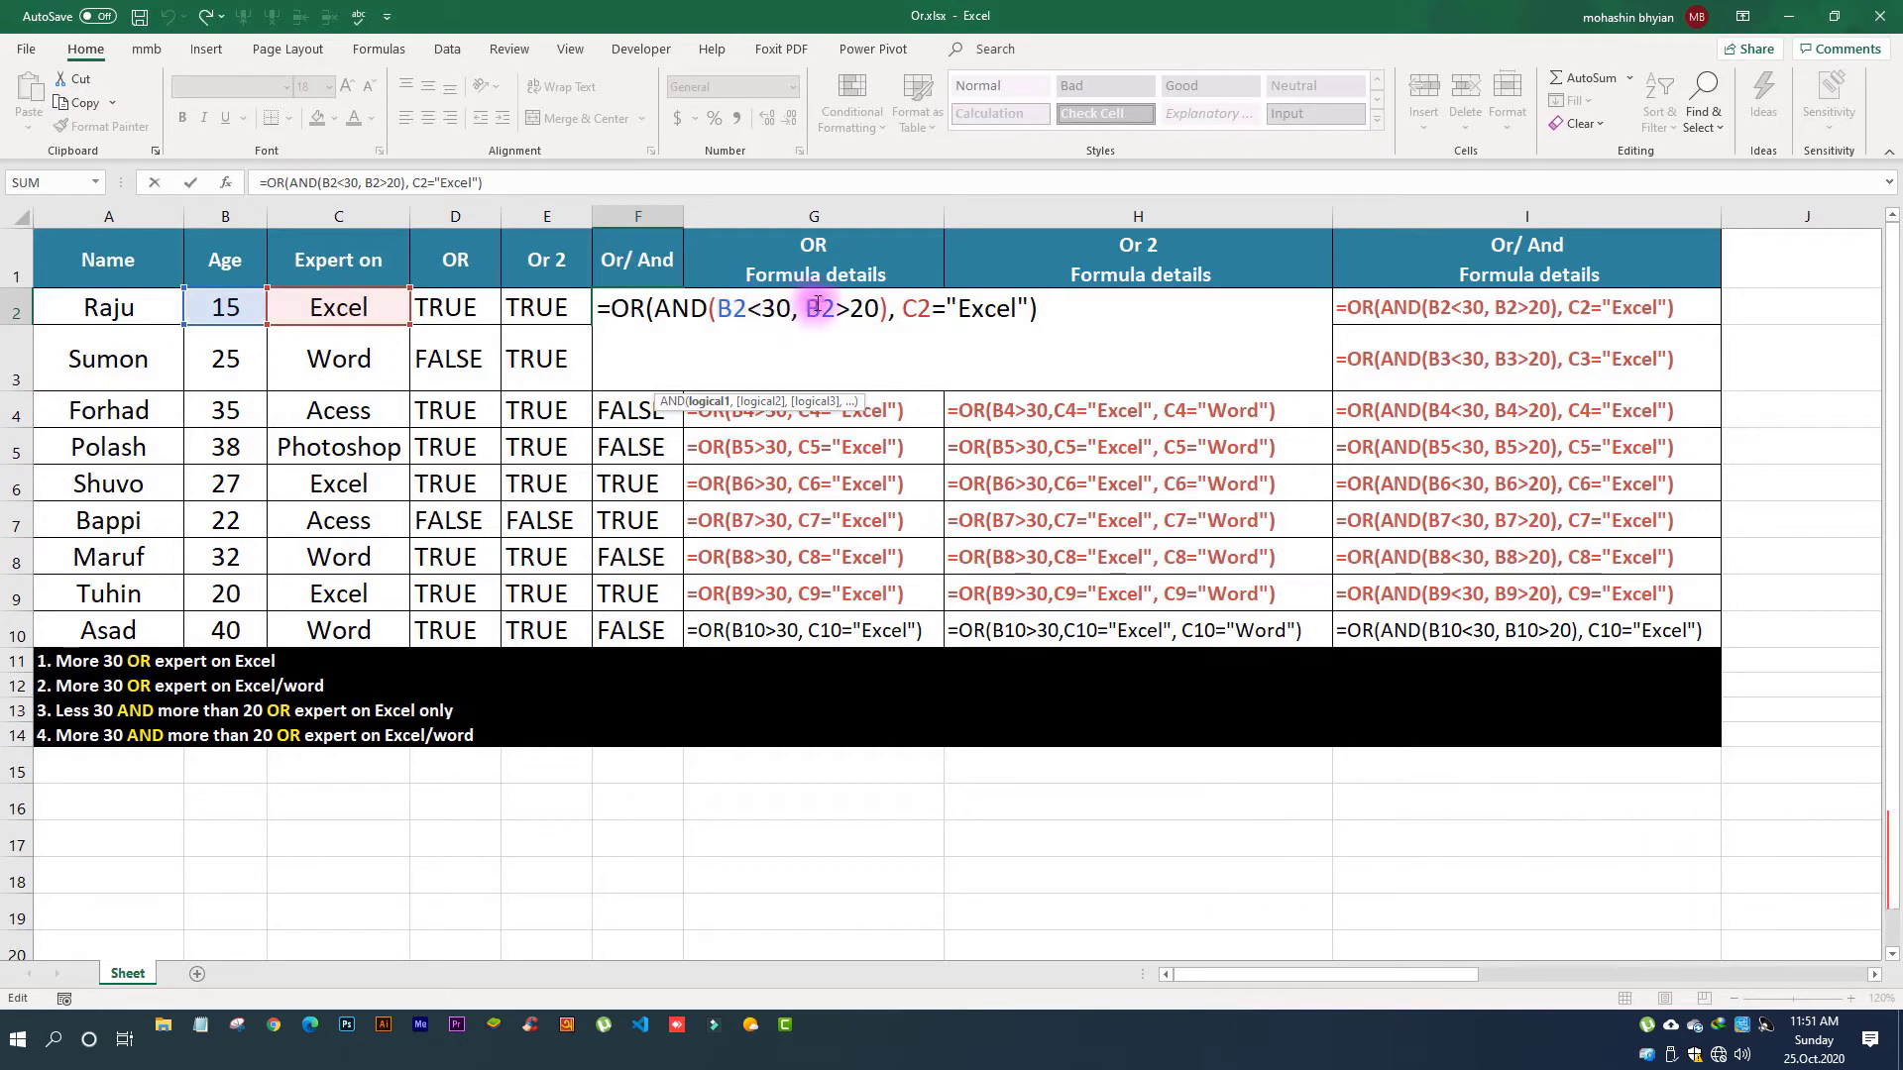
left_click_drag(805, 308, 879, 308)
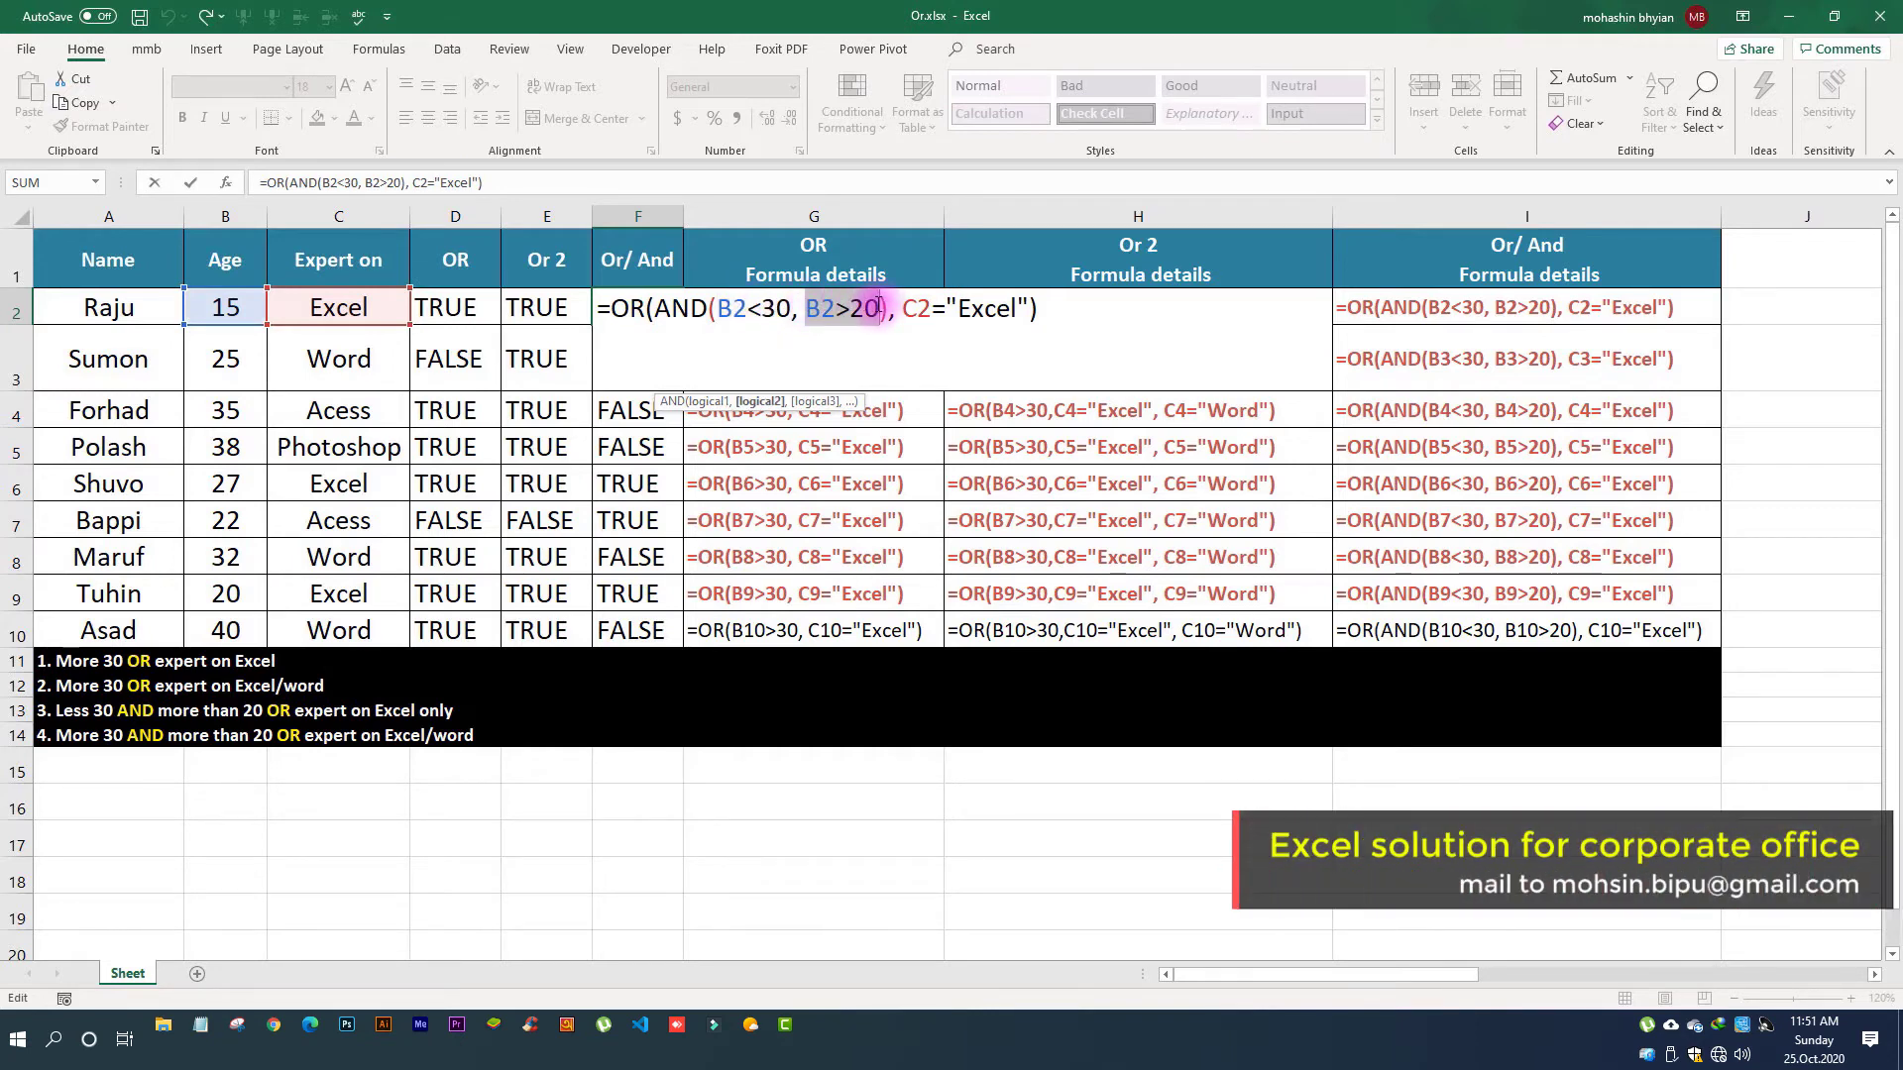
key("F9")
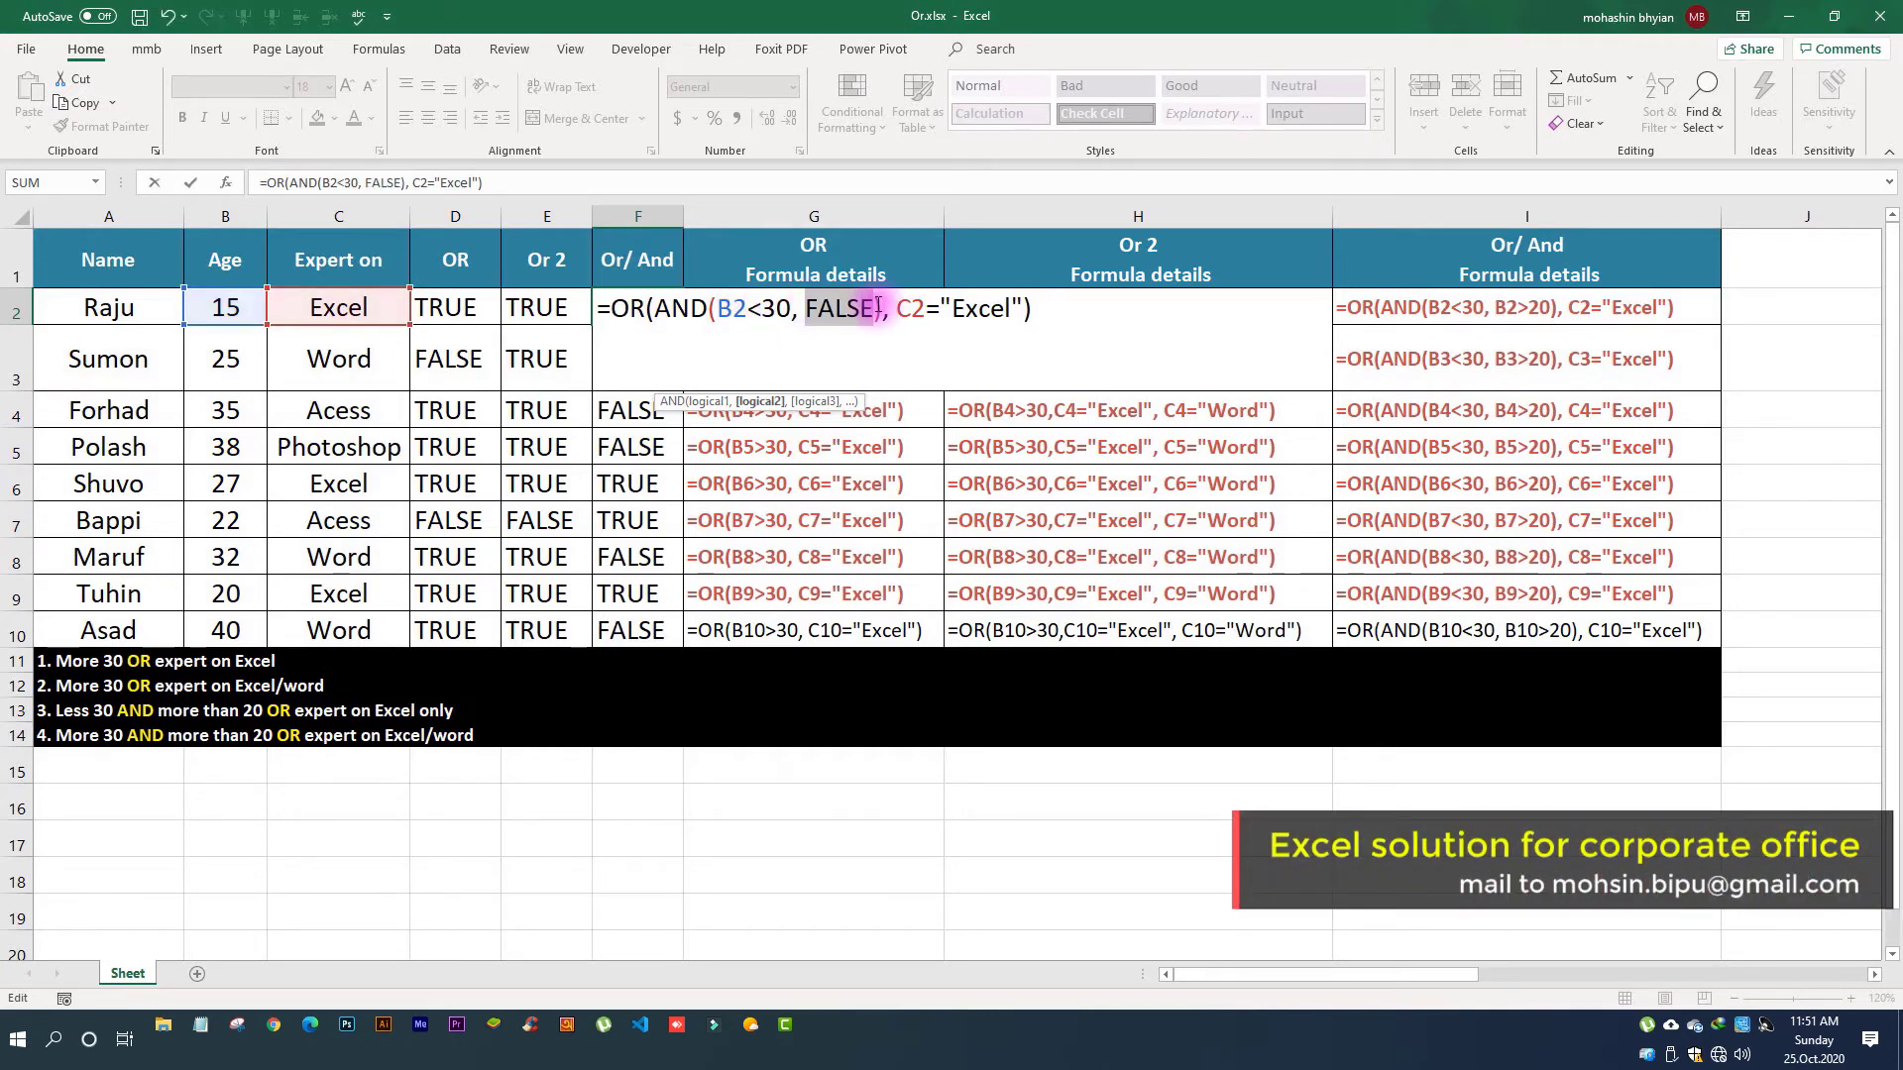
key("ctrl+z")
mouse_move(652, 308)
left_mouse_down()
mouse_move(885, 304)
mouse_move(860, 309)
left_mouse_up()
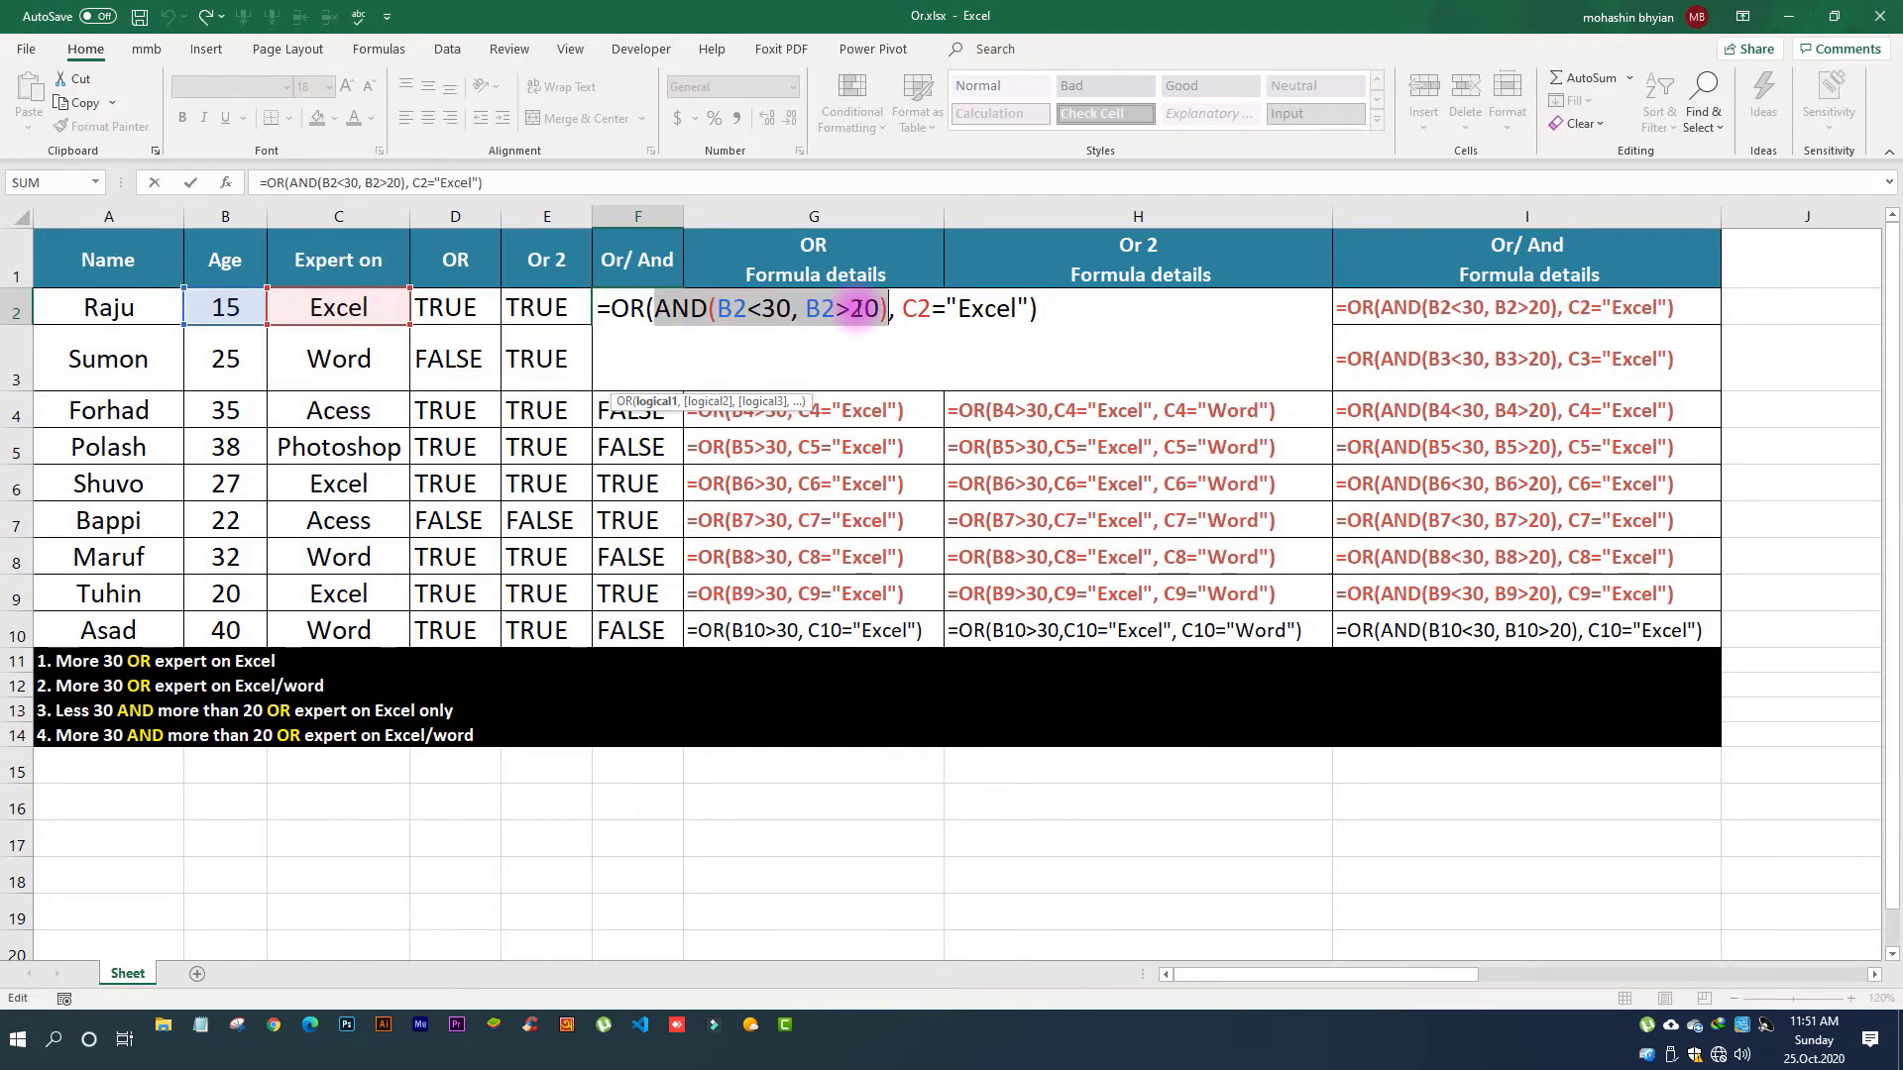
key("F9")
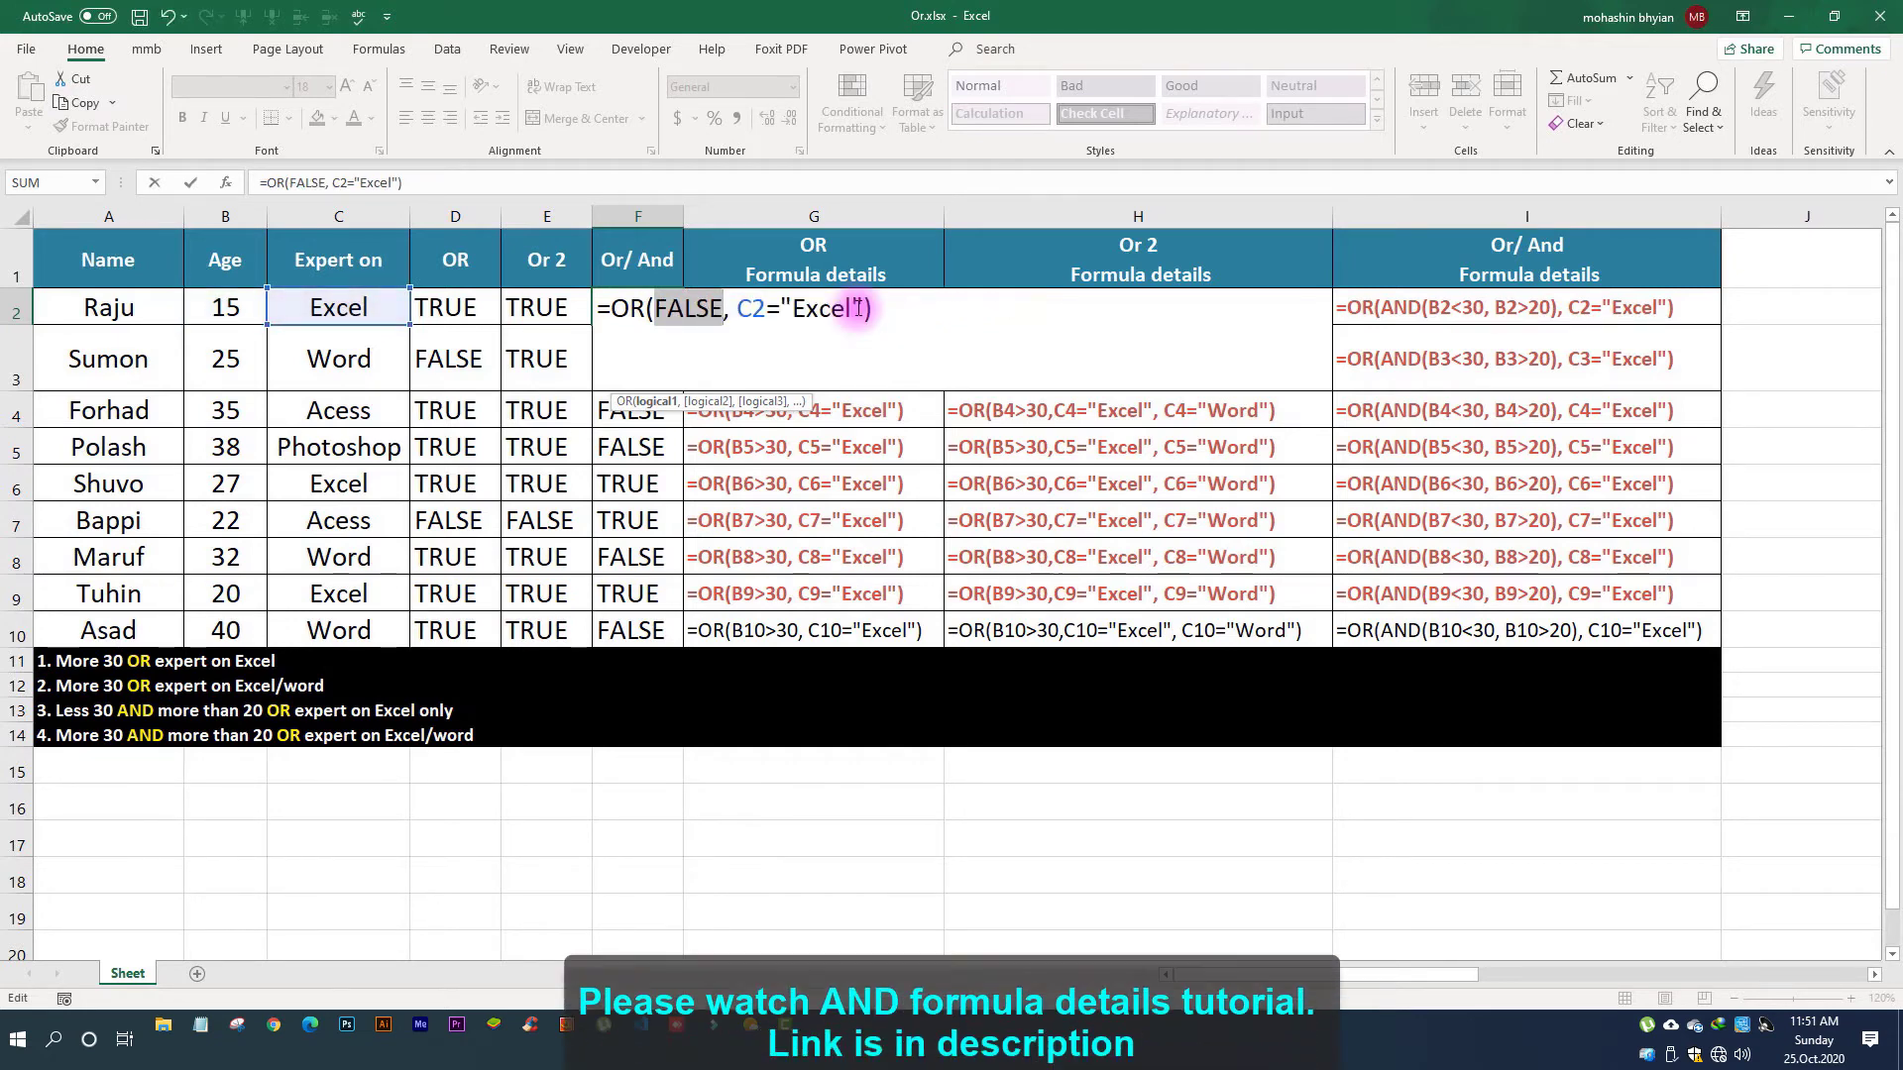
key("ctrl+z")
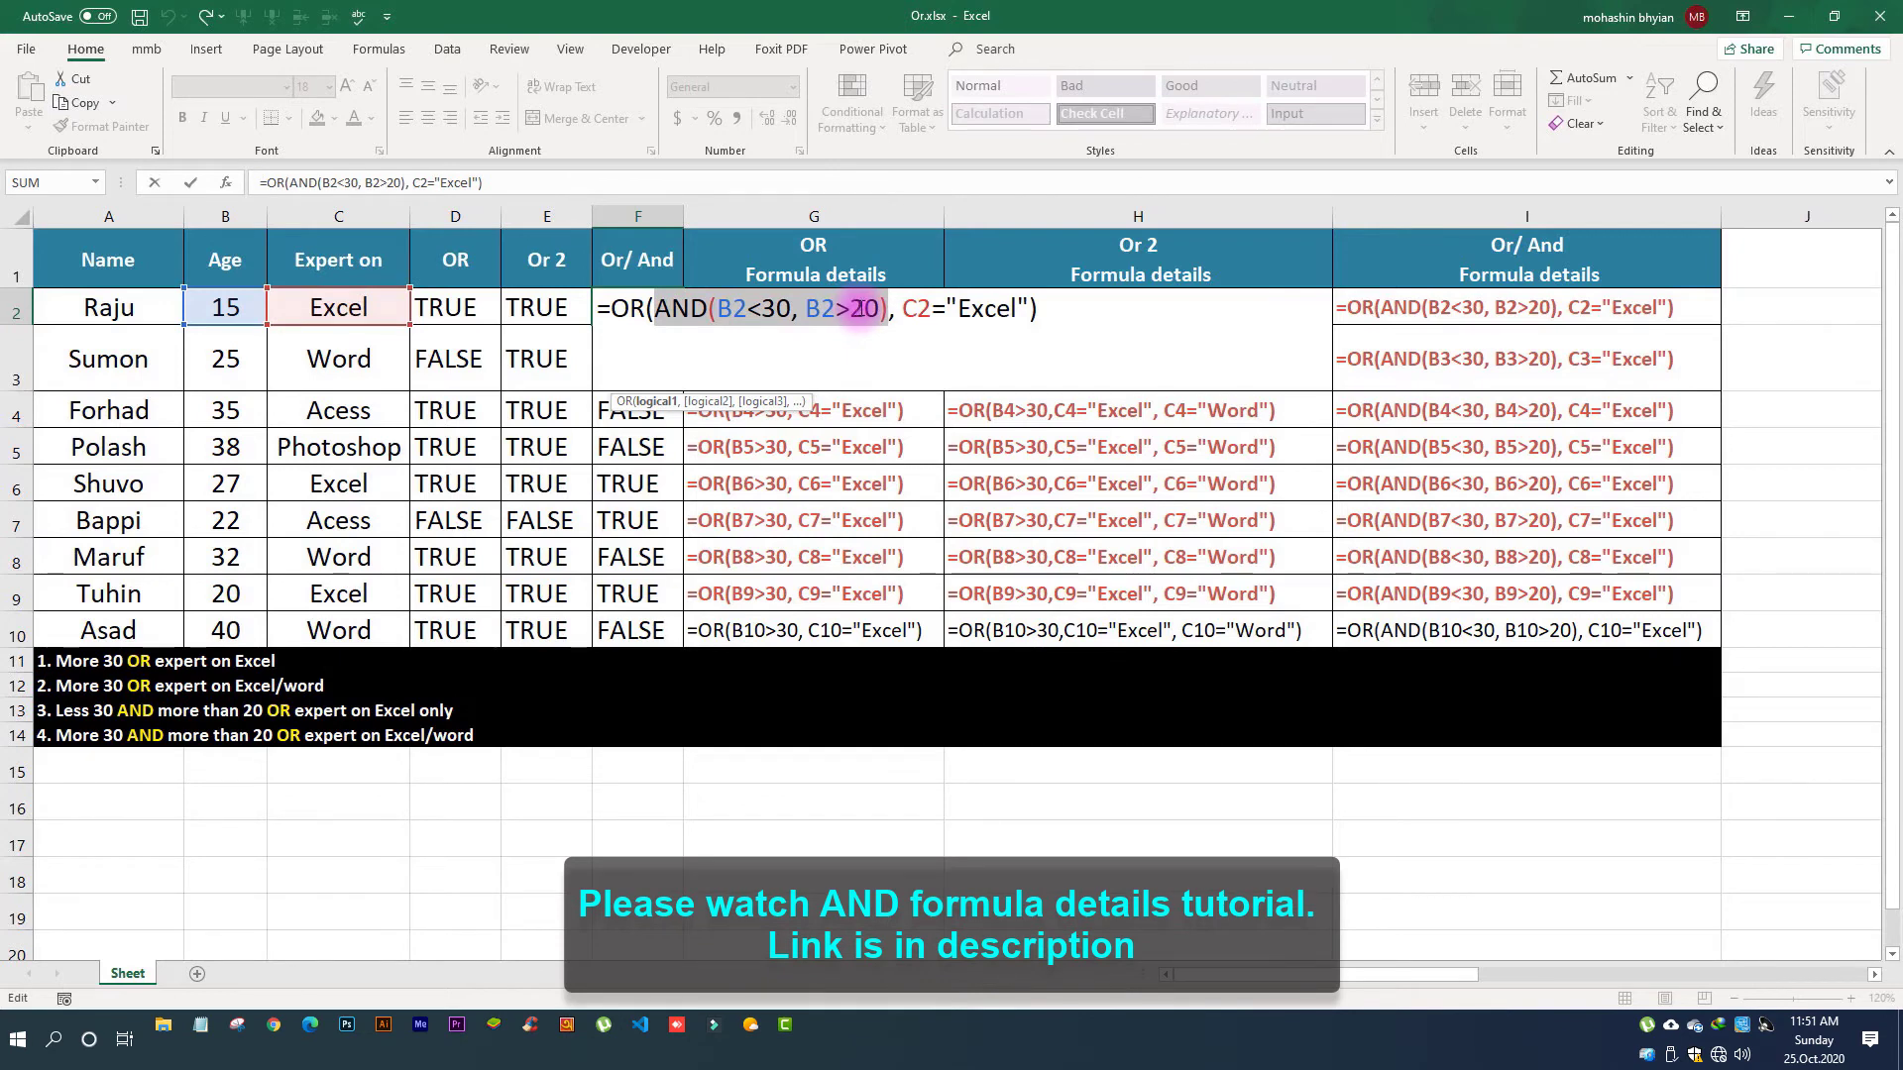
left_click_drag(904, 308, 1017, 309)
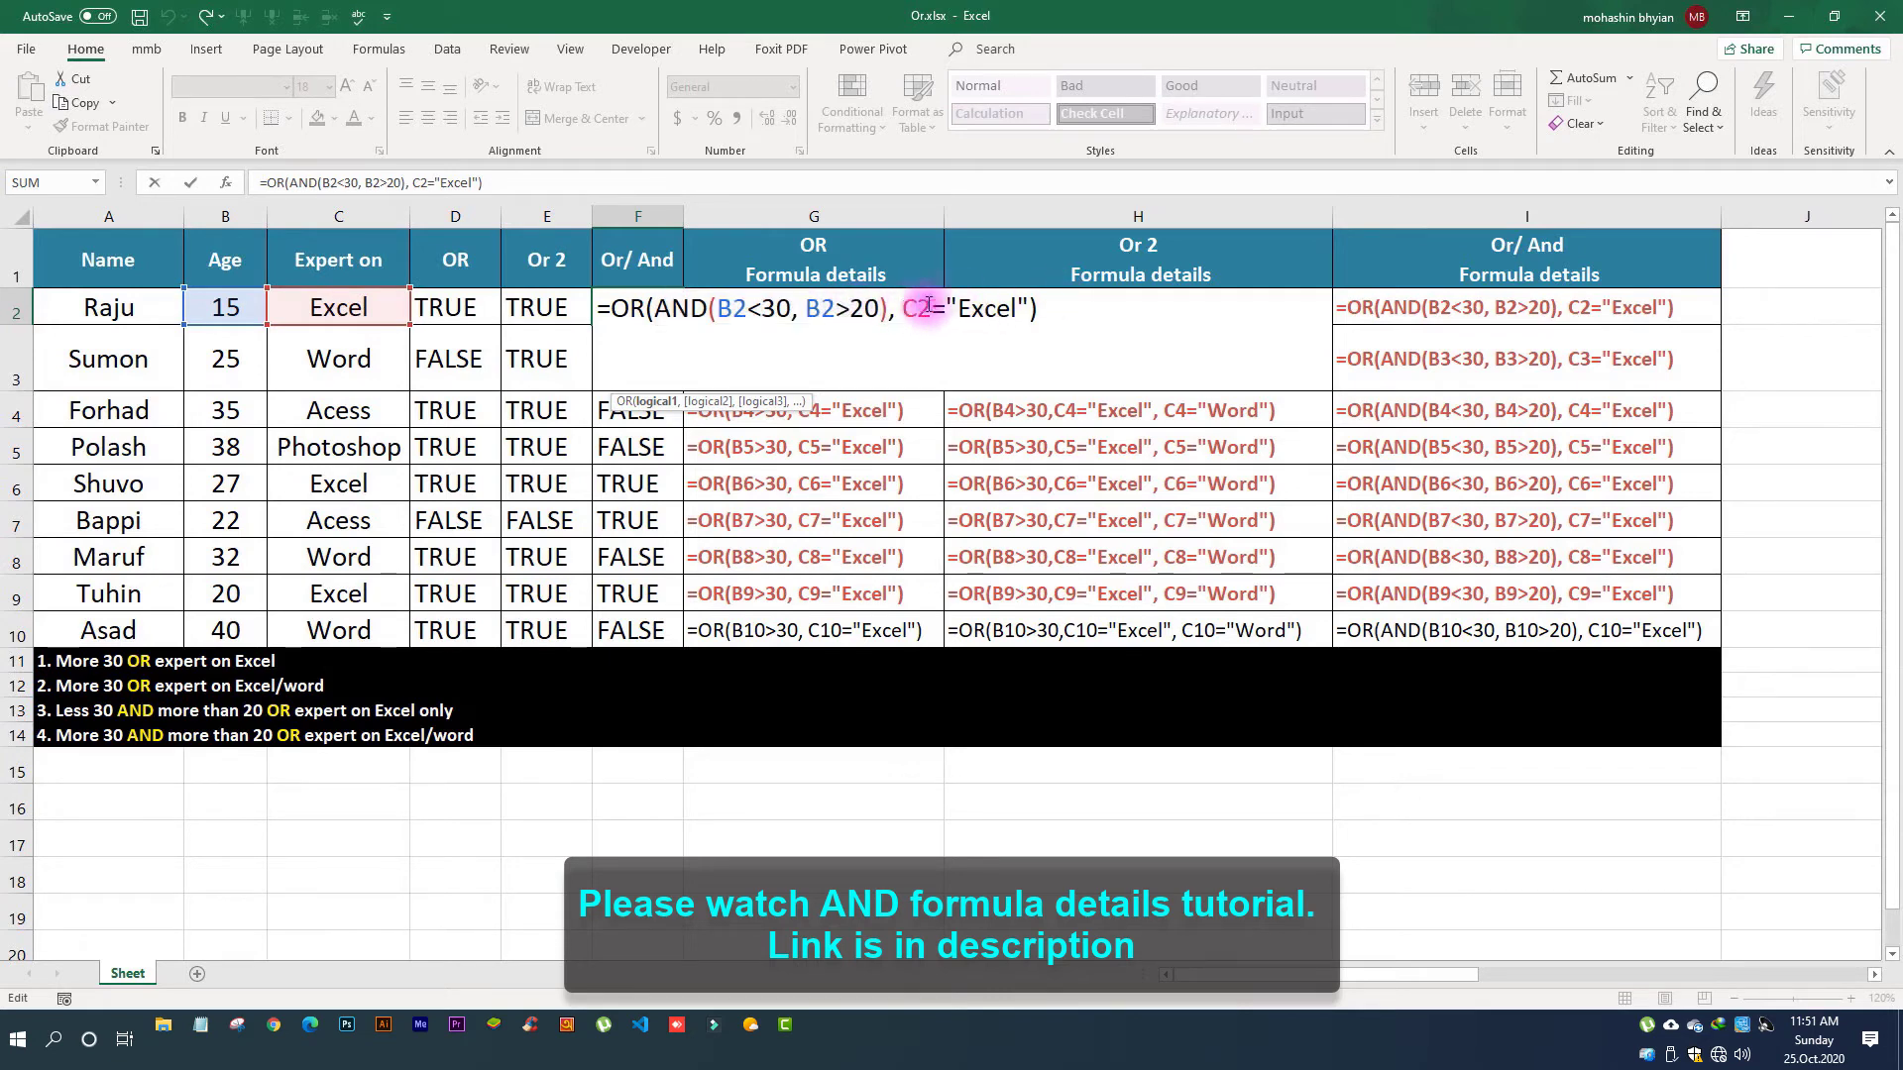
key("F9")
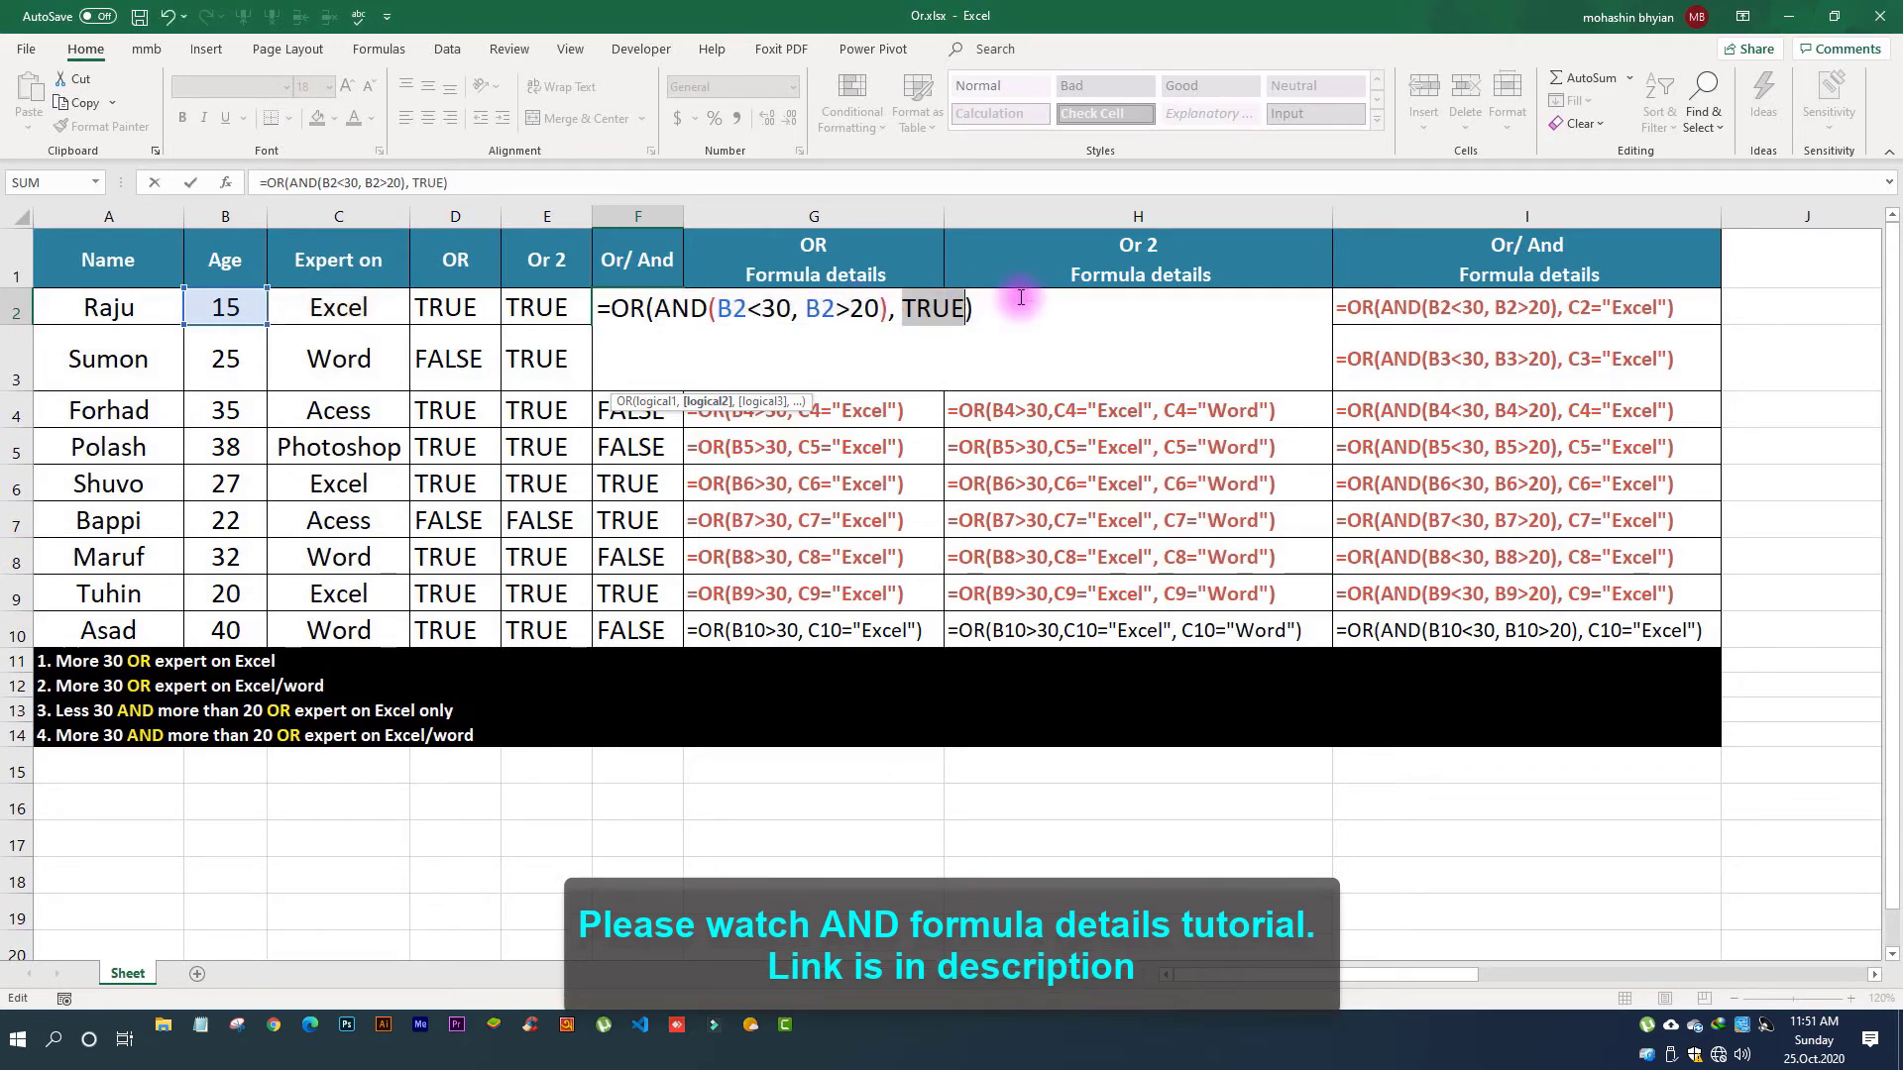
key("ctrl+z")
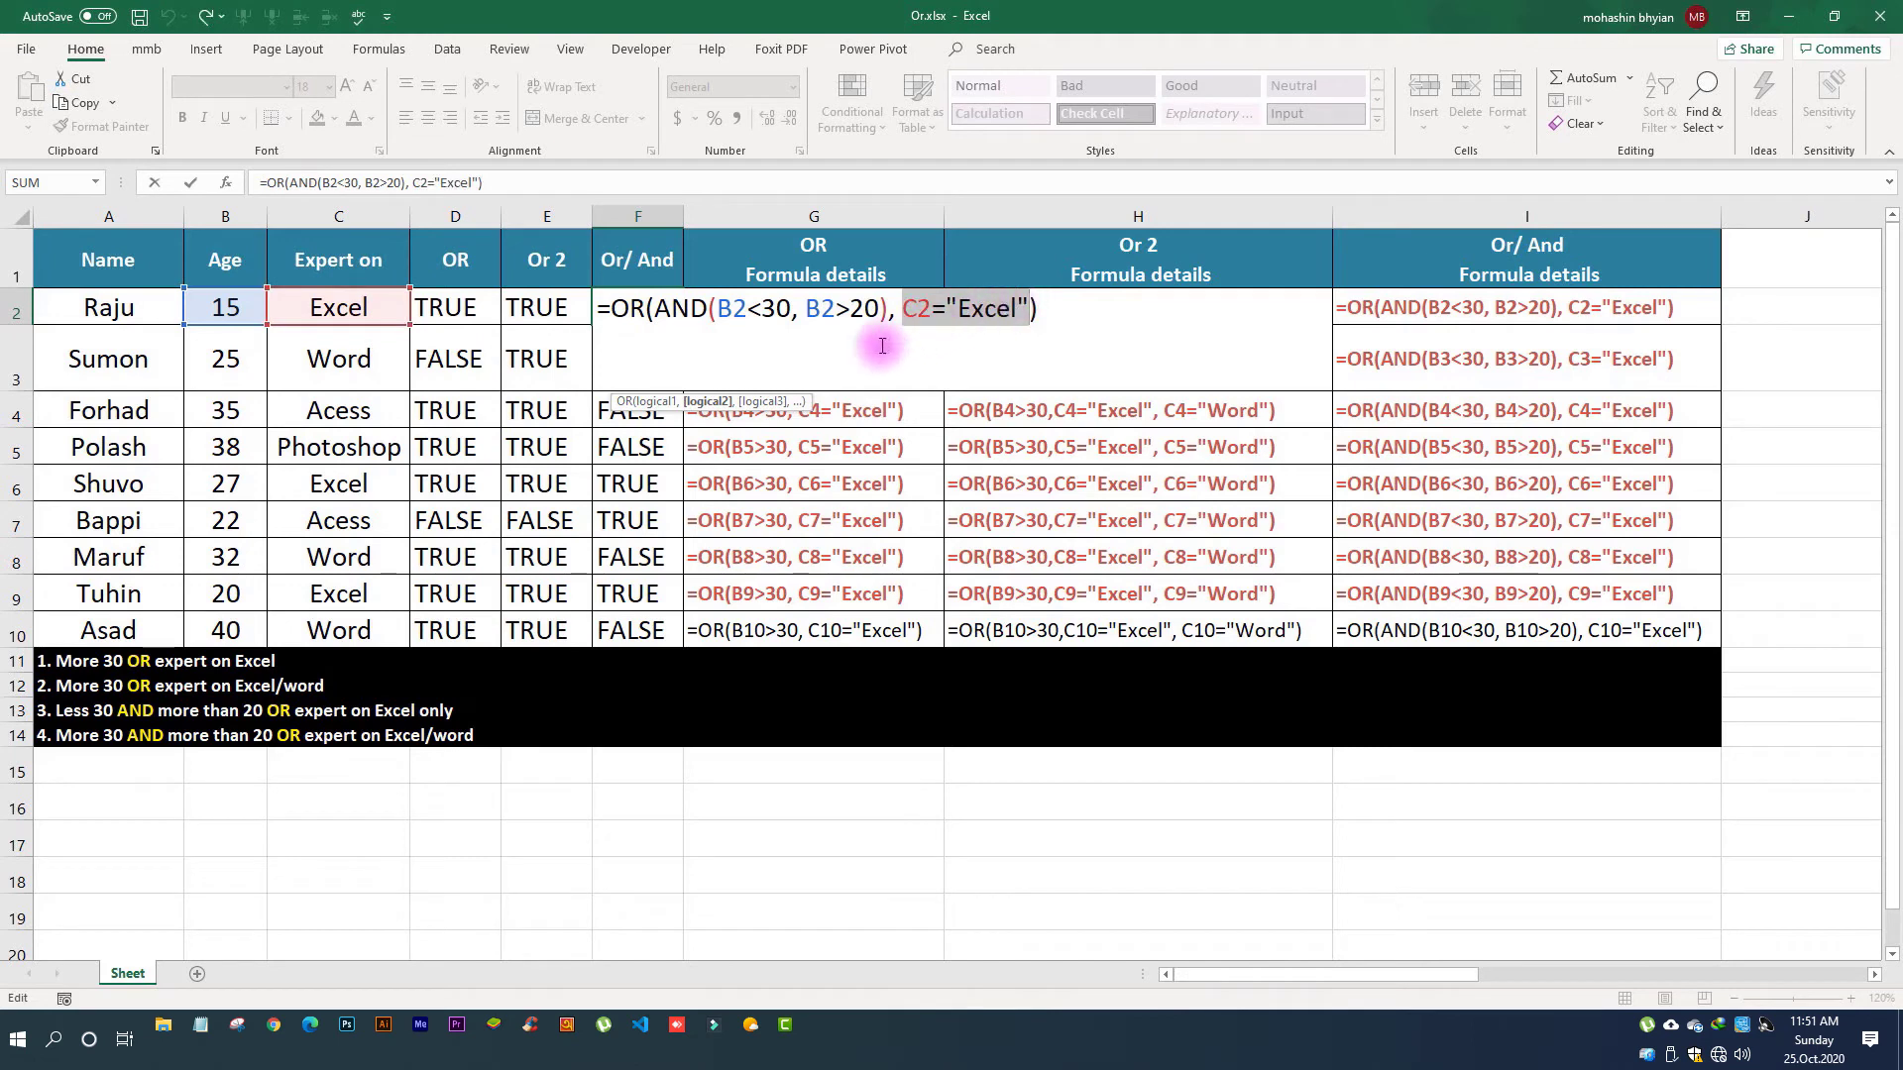
left_click_drag(653, 308, 1023, 308)
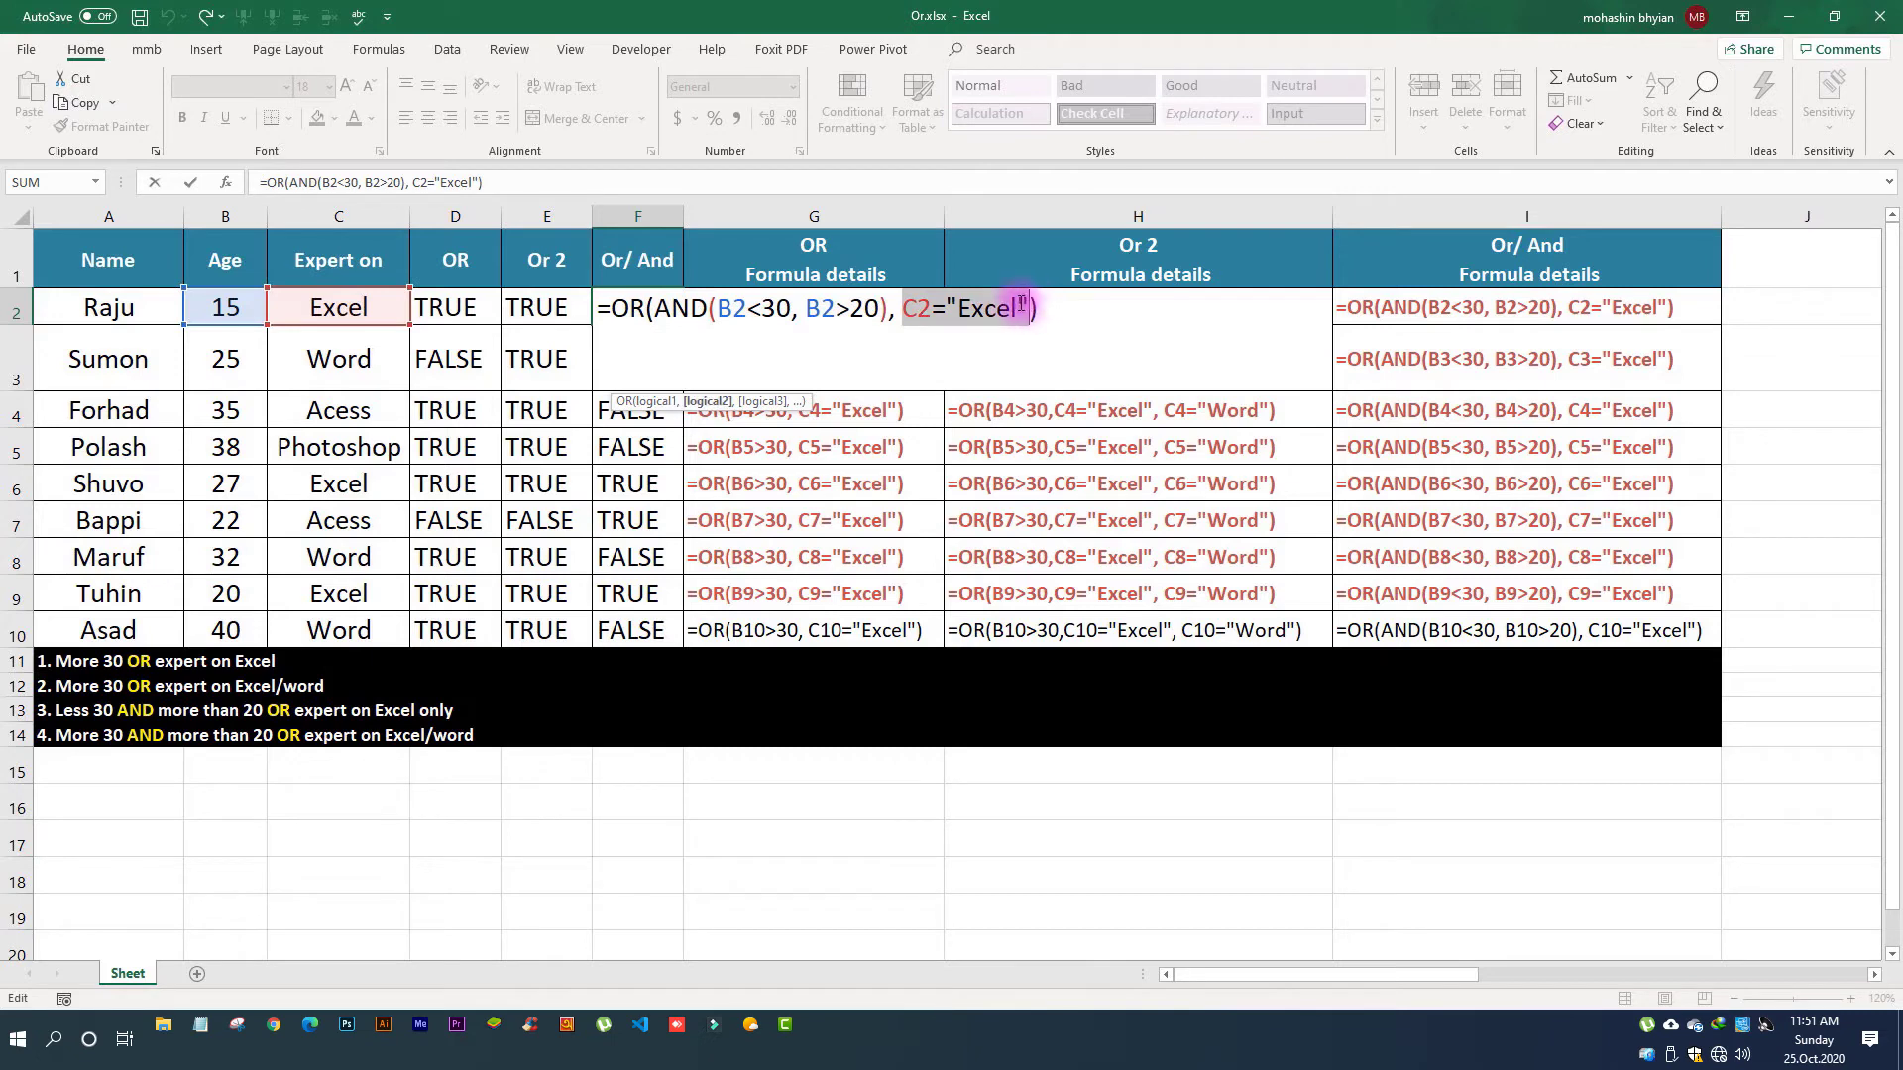
key("ctrl+Return")
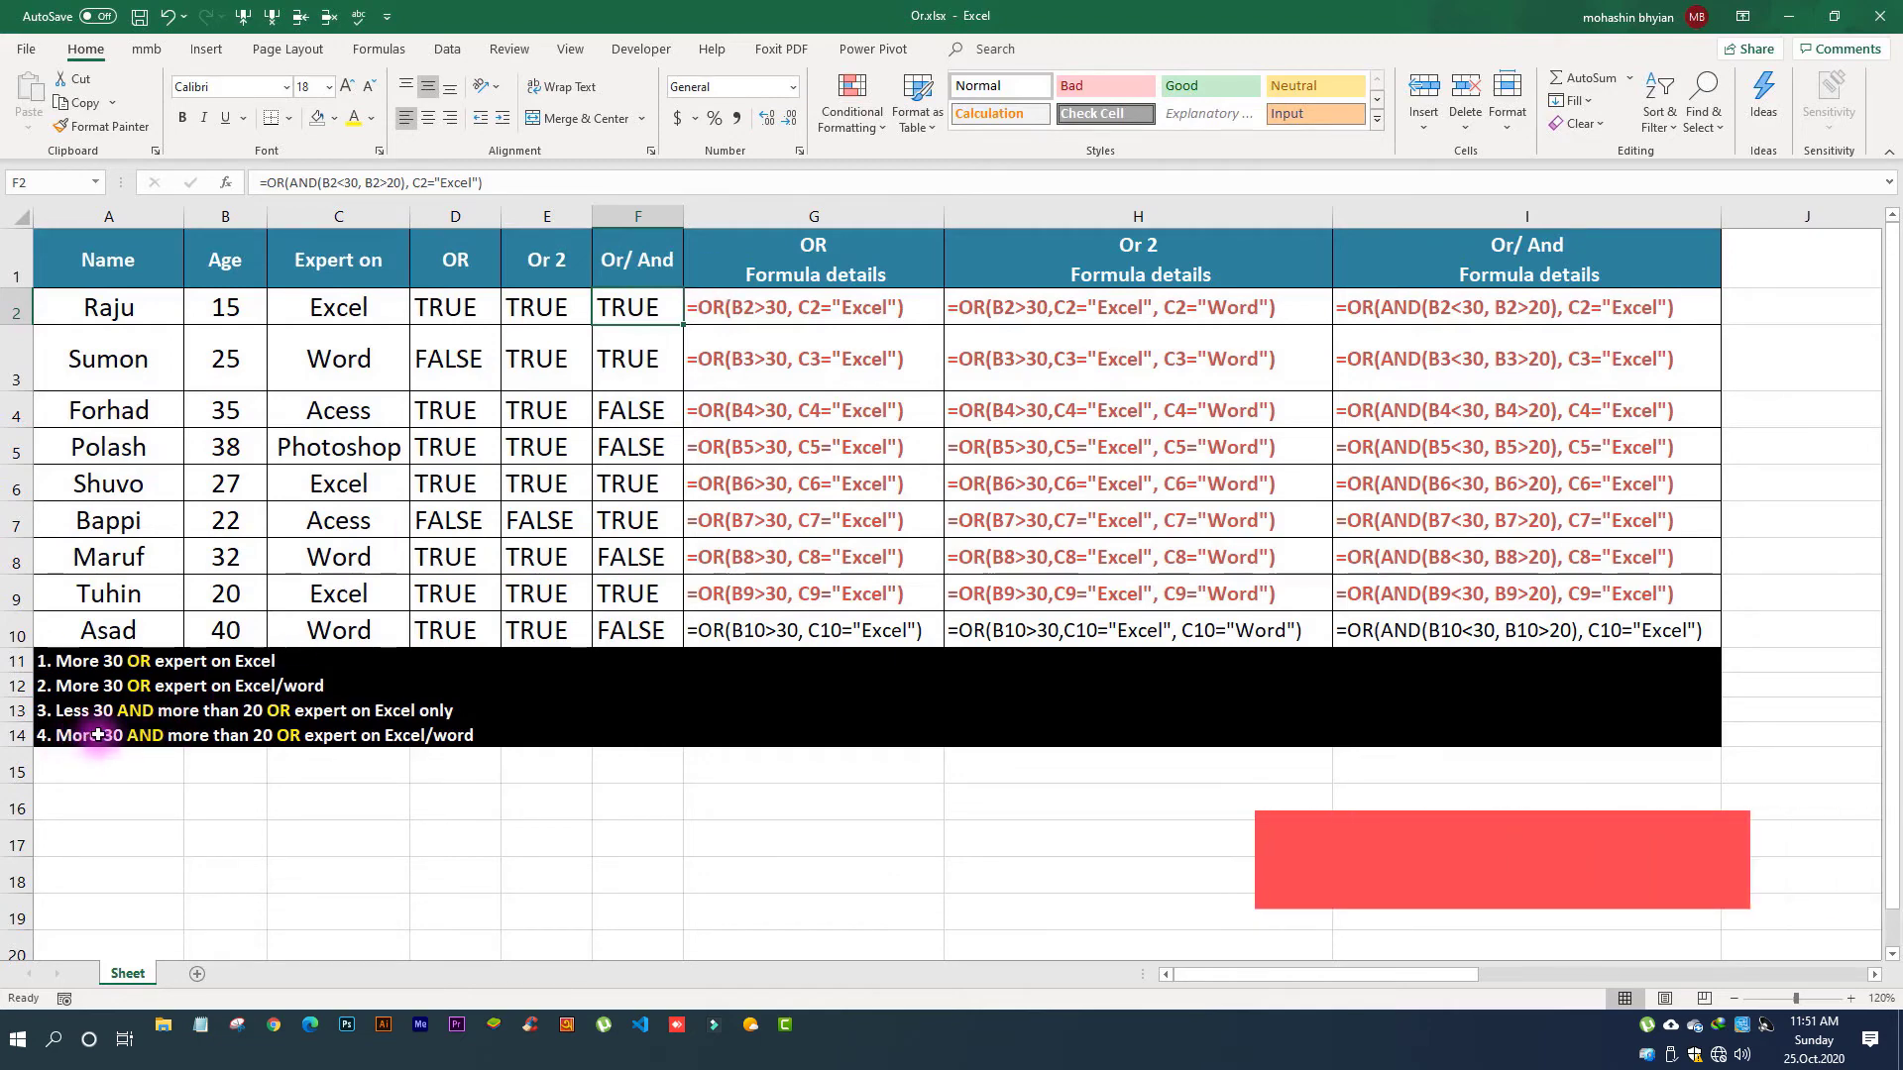
Step: Insert an empty column before the OR Formula details and copy the Or/And details column into K
left_click(730, 212)
key("ctrl+shift+plus")
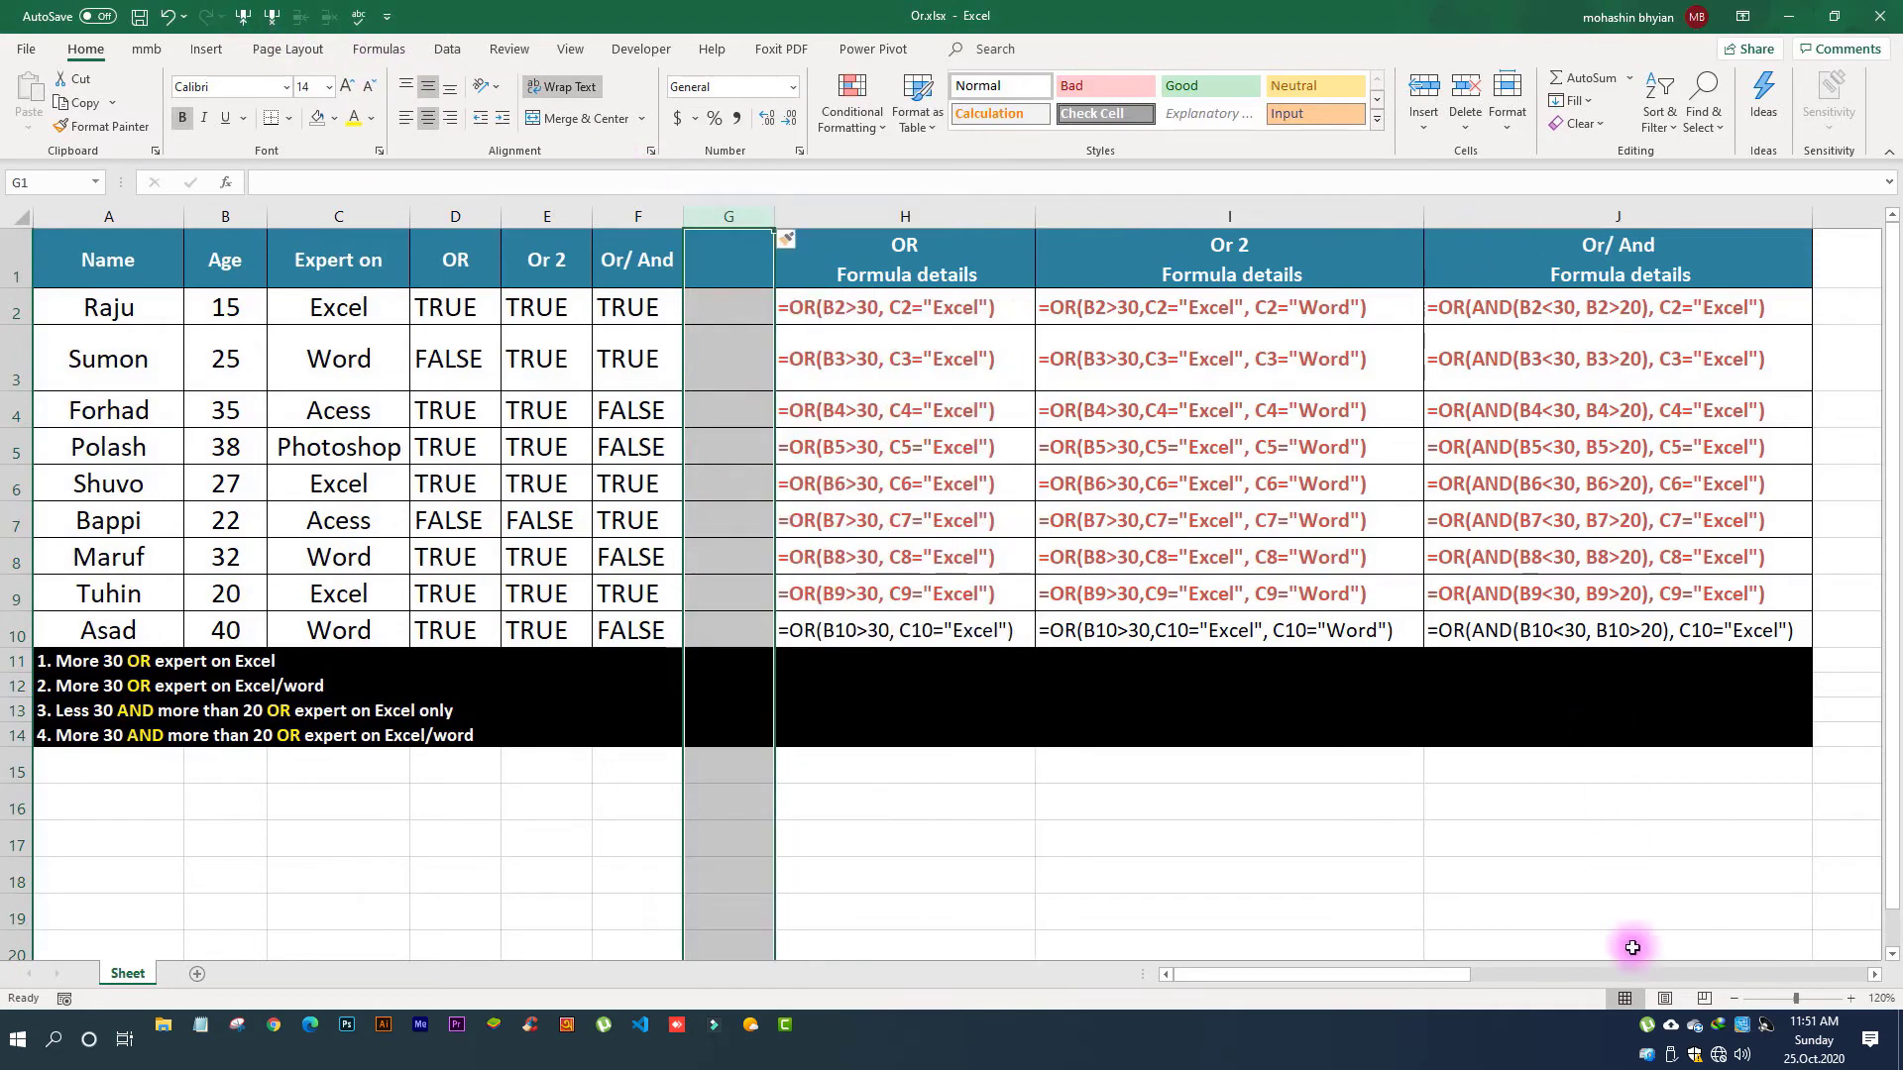
left_click(1732, 998)
left_click(1732, 998)
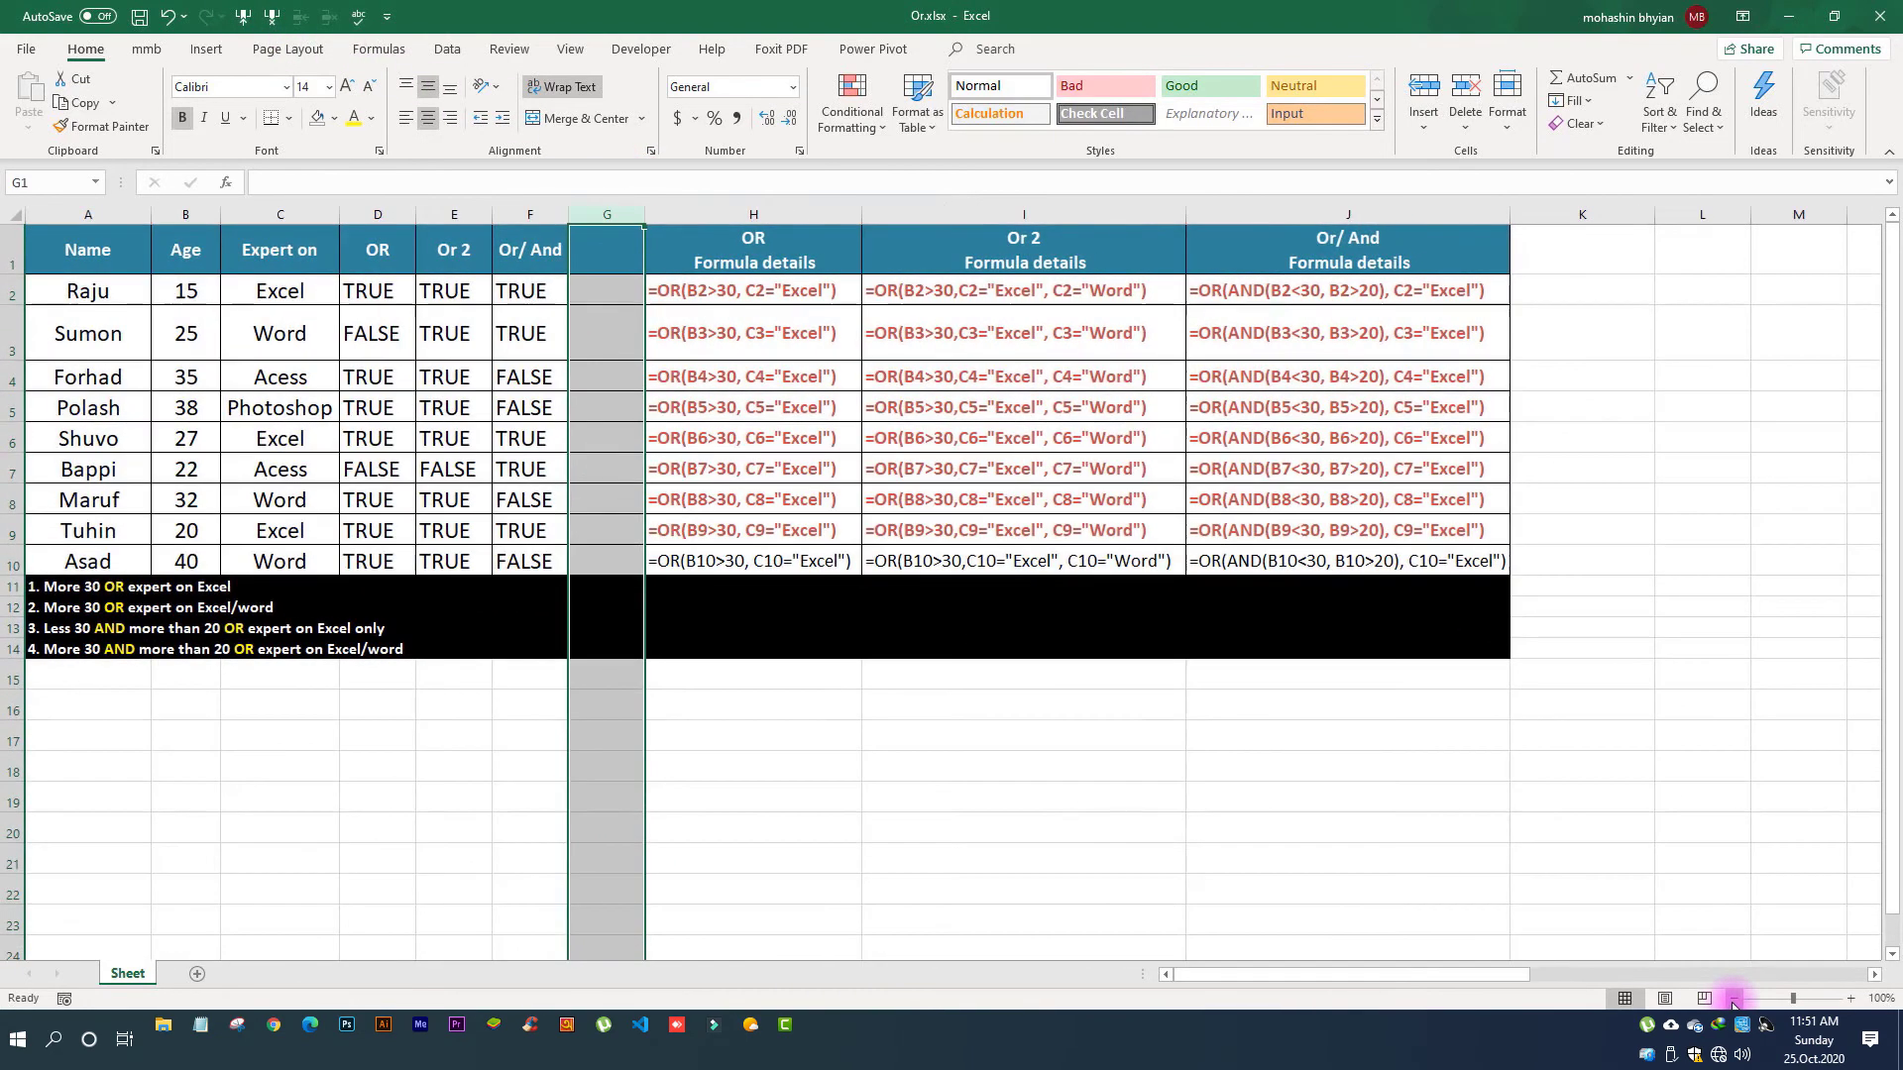
left_click(1274, 212)
key("ctrl+c")
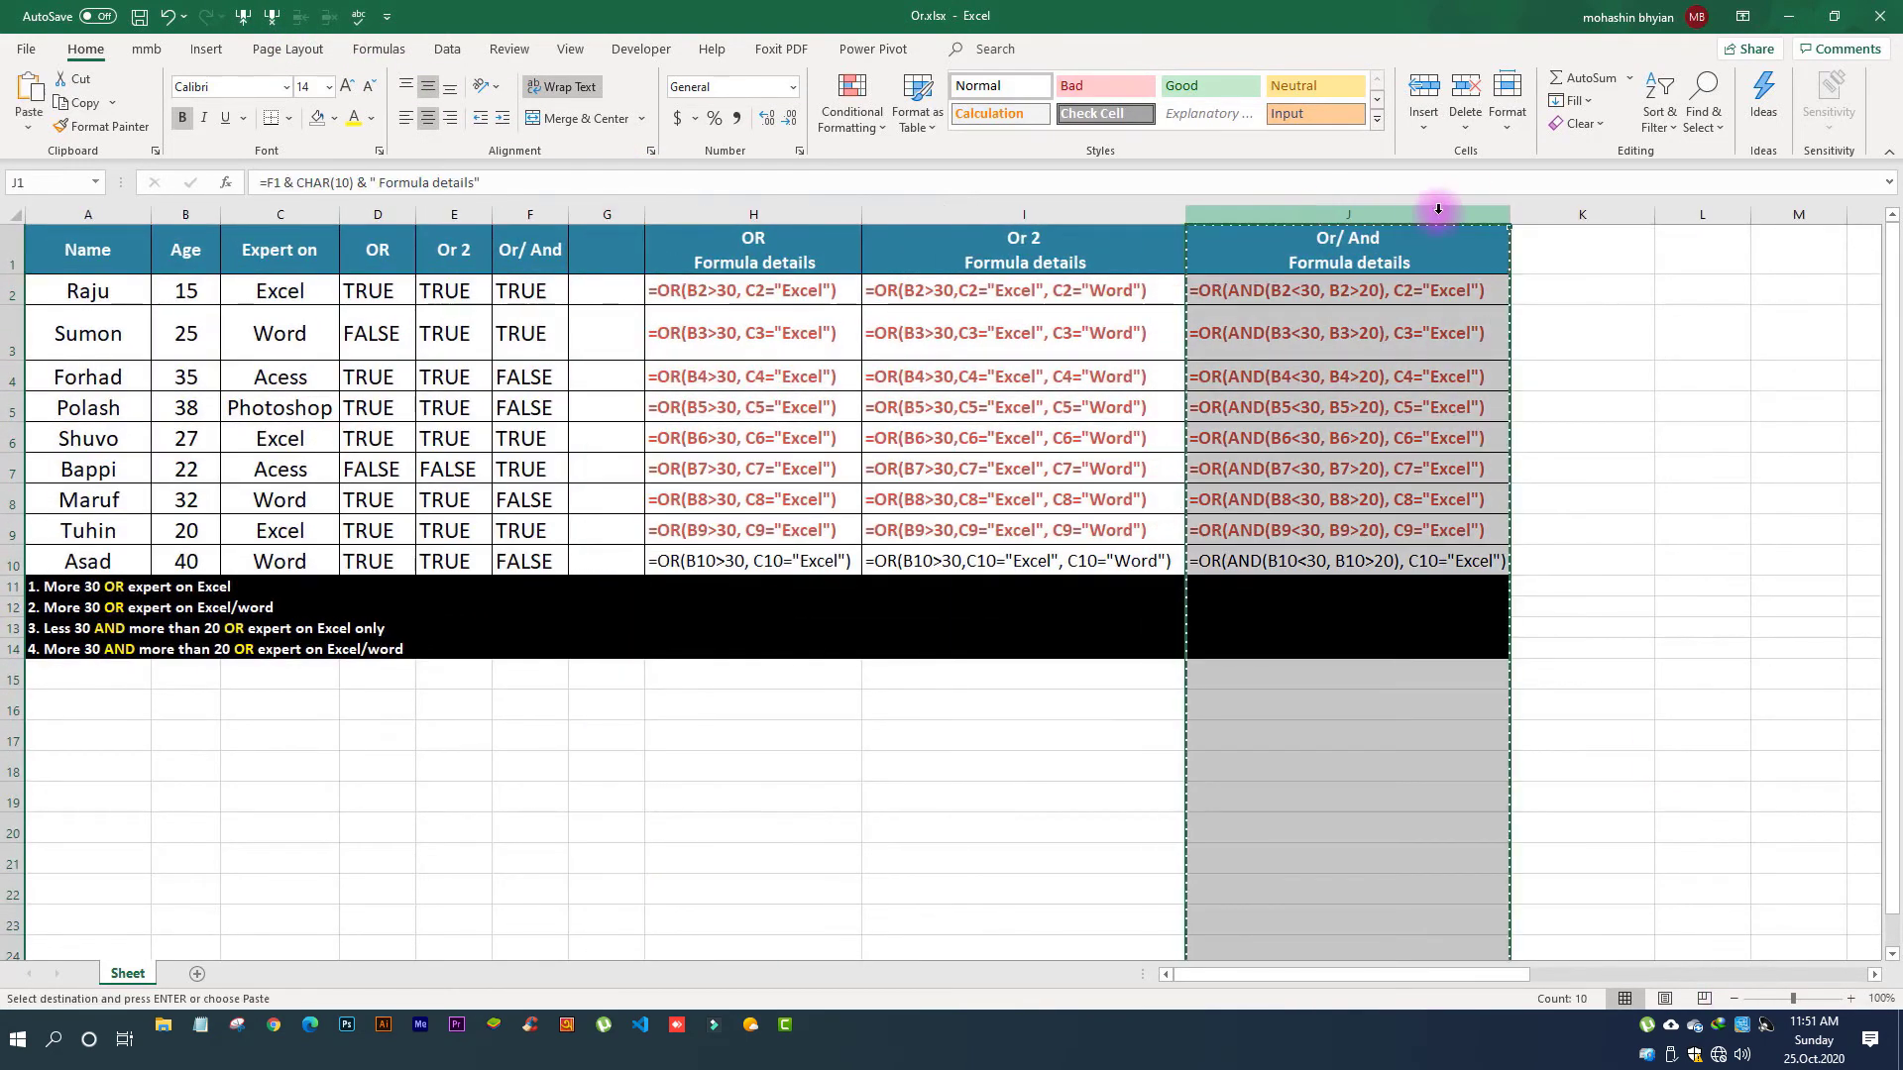
key("ctrl+v")
Step: Head the new column G as 'Or/And'
left_click(629, 287)
left_click(612, 228)
type("Or")
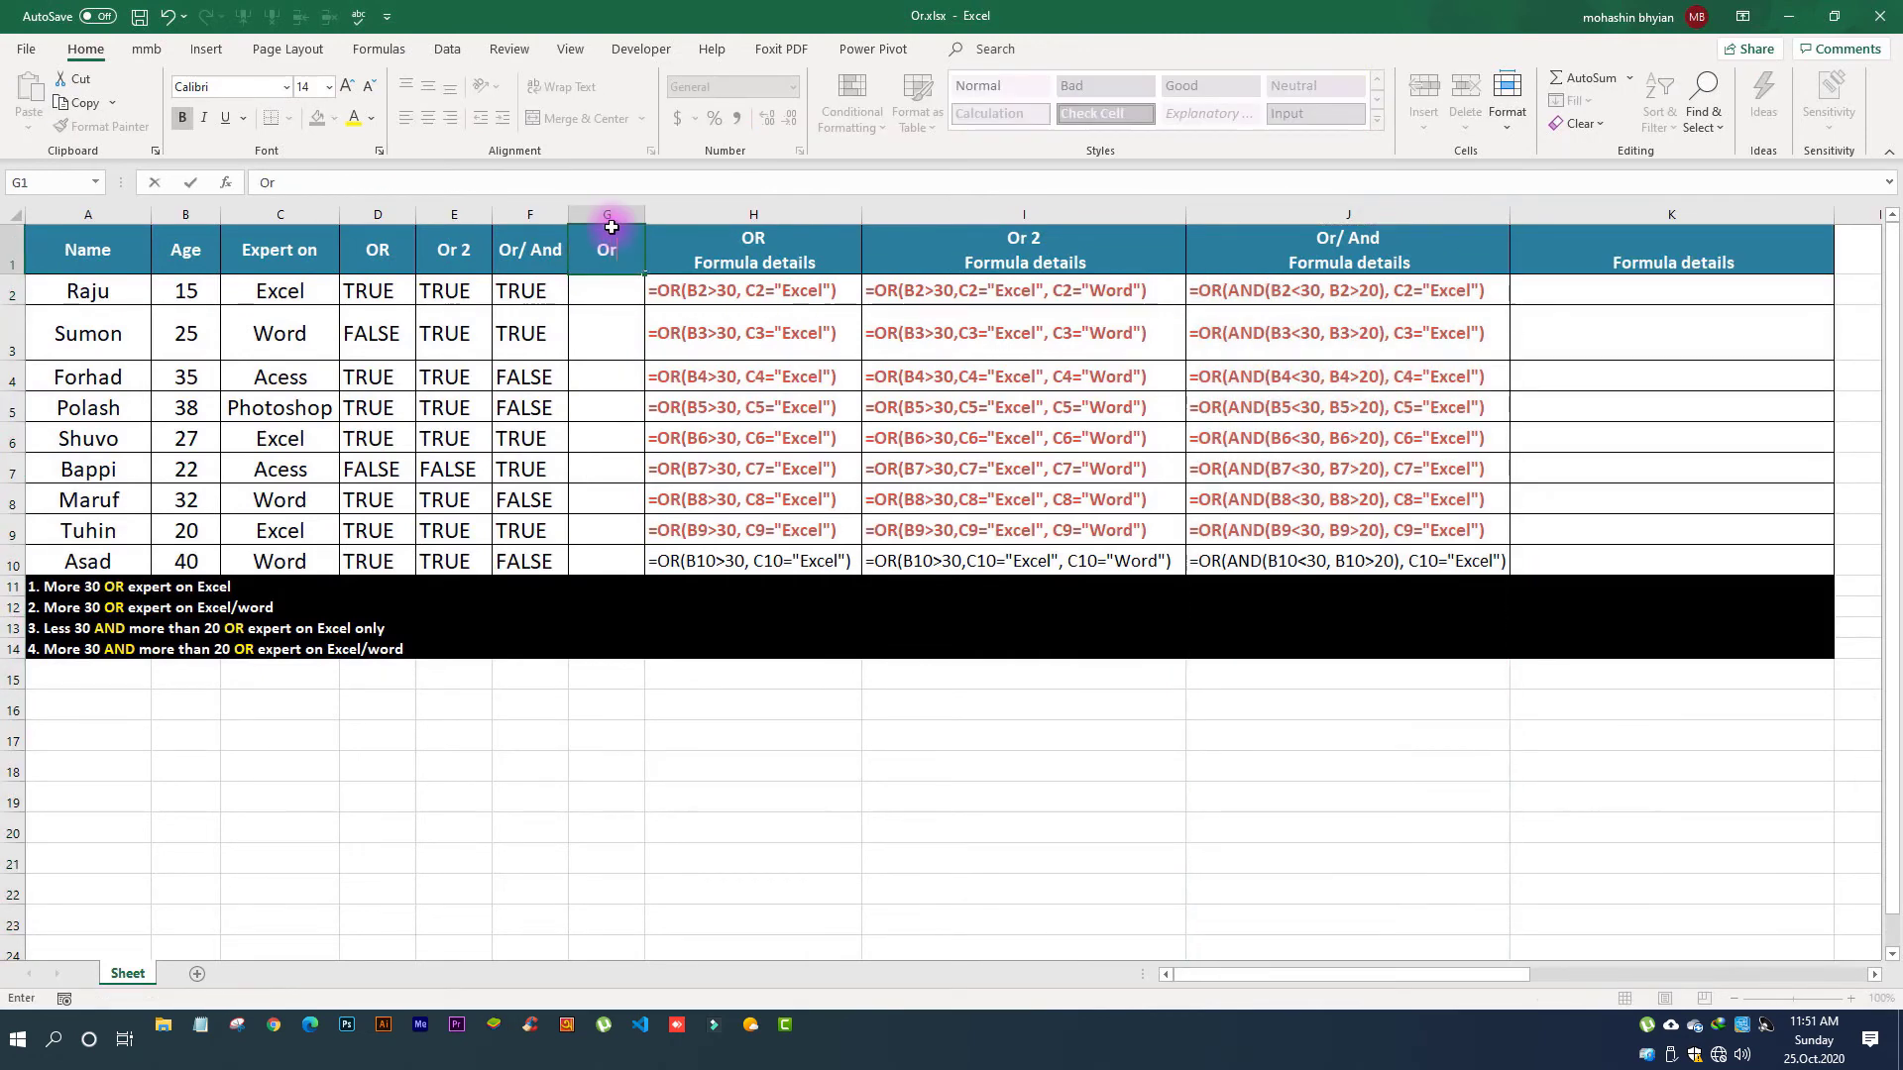
type("/And")
key("Return")
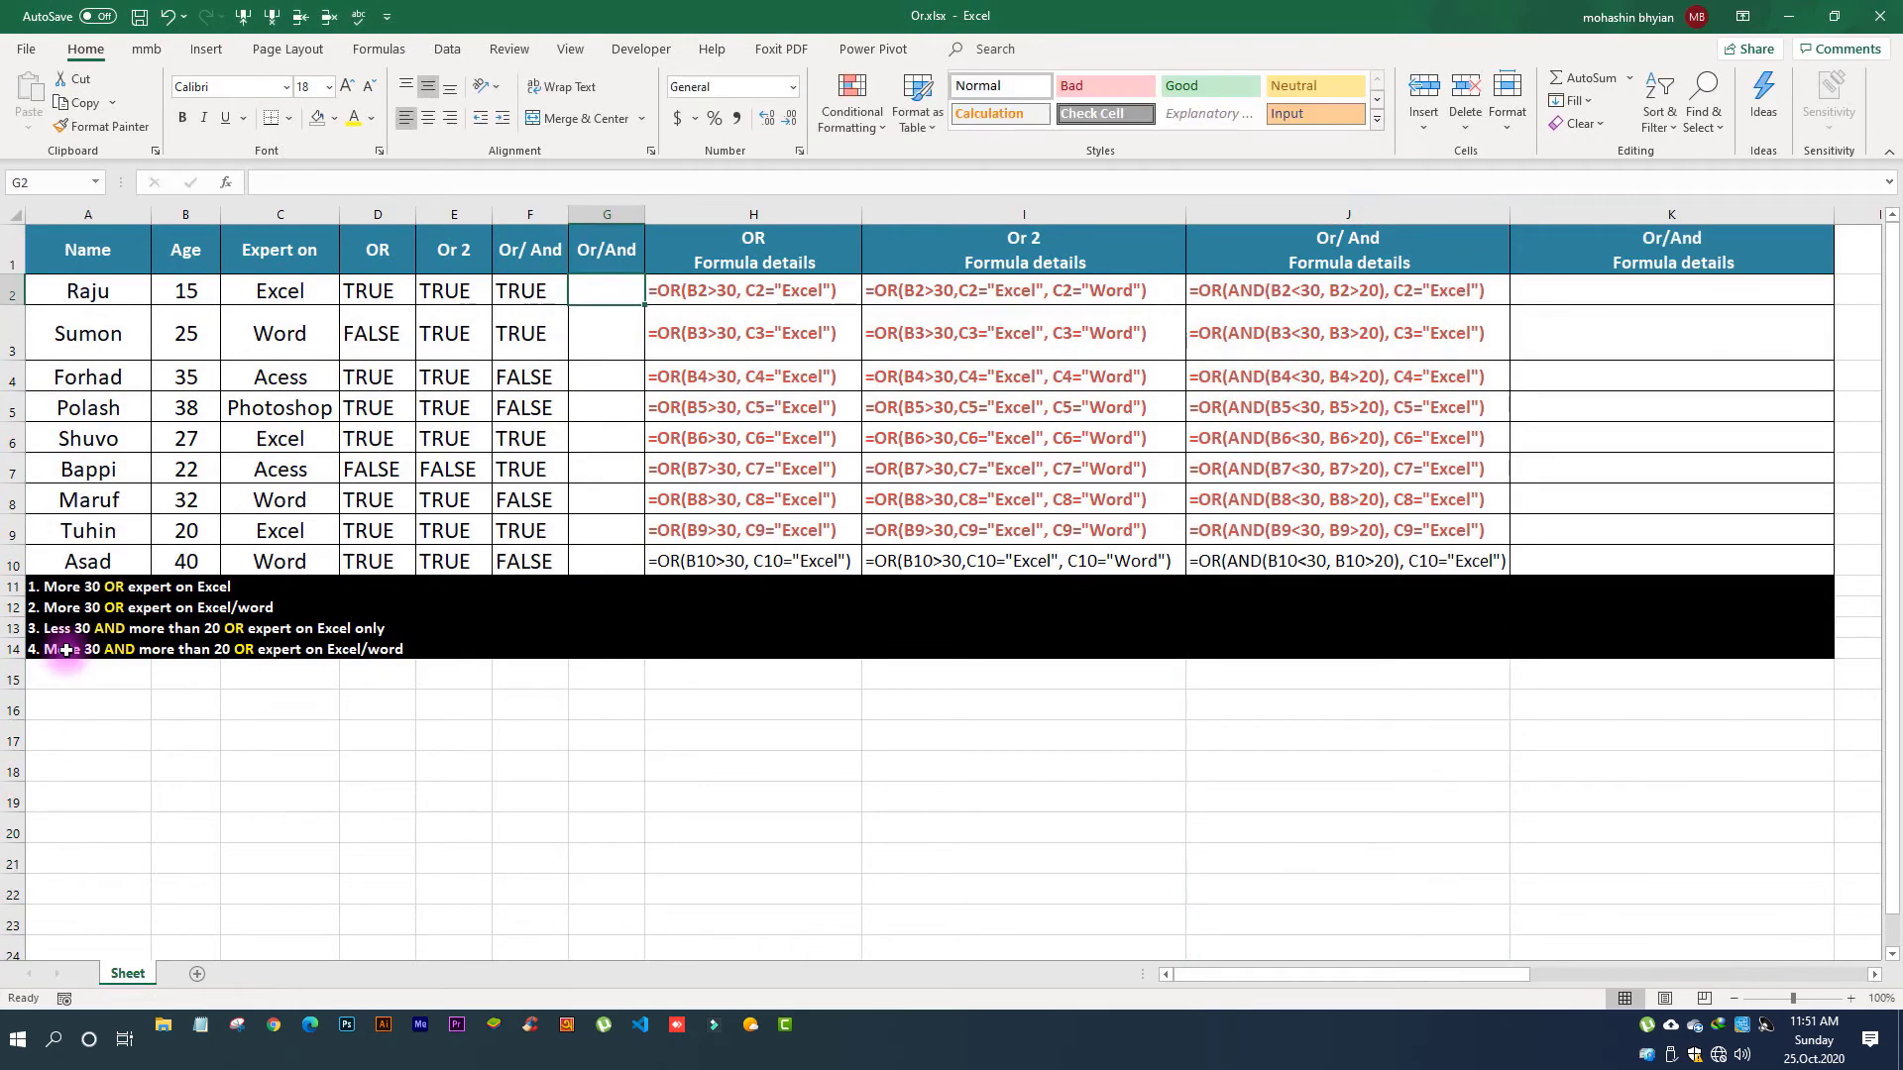
Step: Change 'More' to 'Less' in note 4 so it starts 'Less 30'
double_click(68, 651)
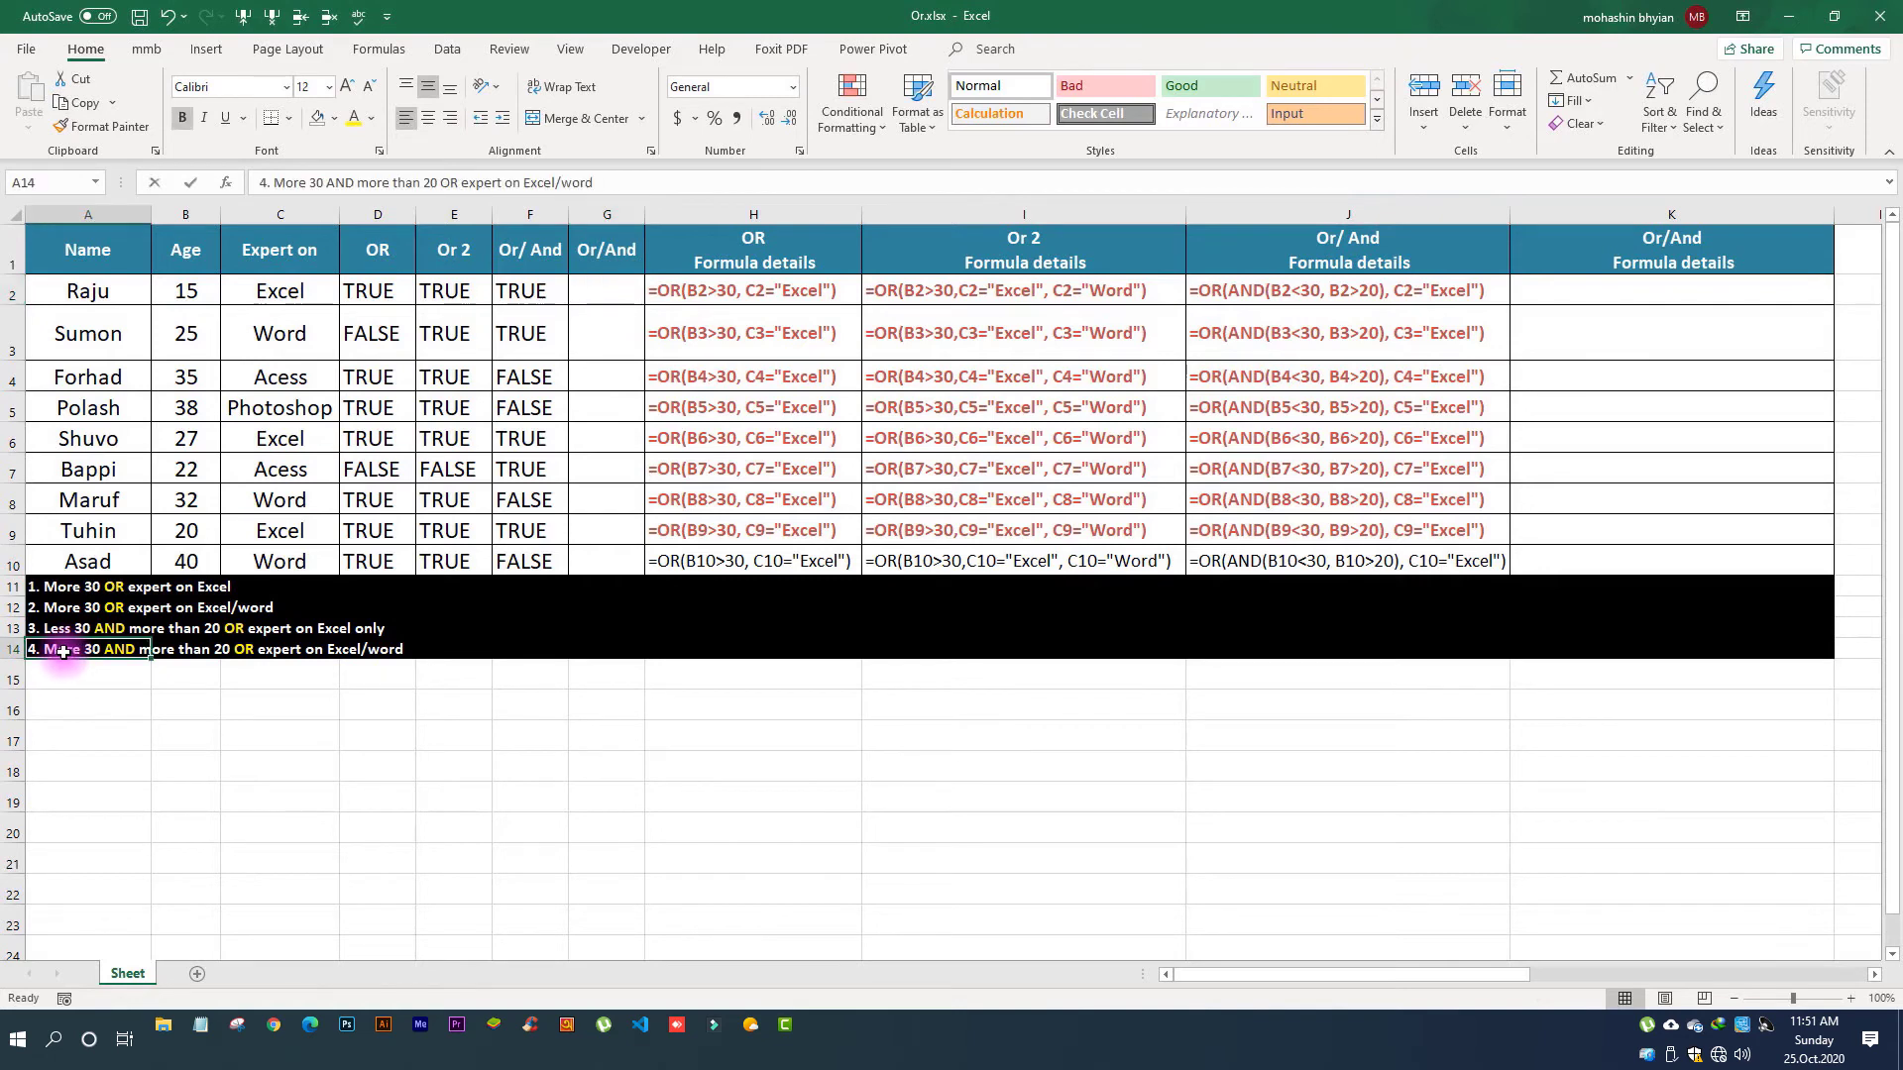
double_click(61, 649)
type("Less")
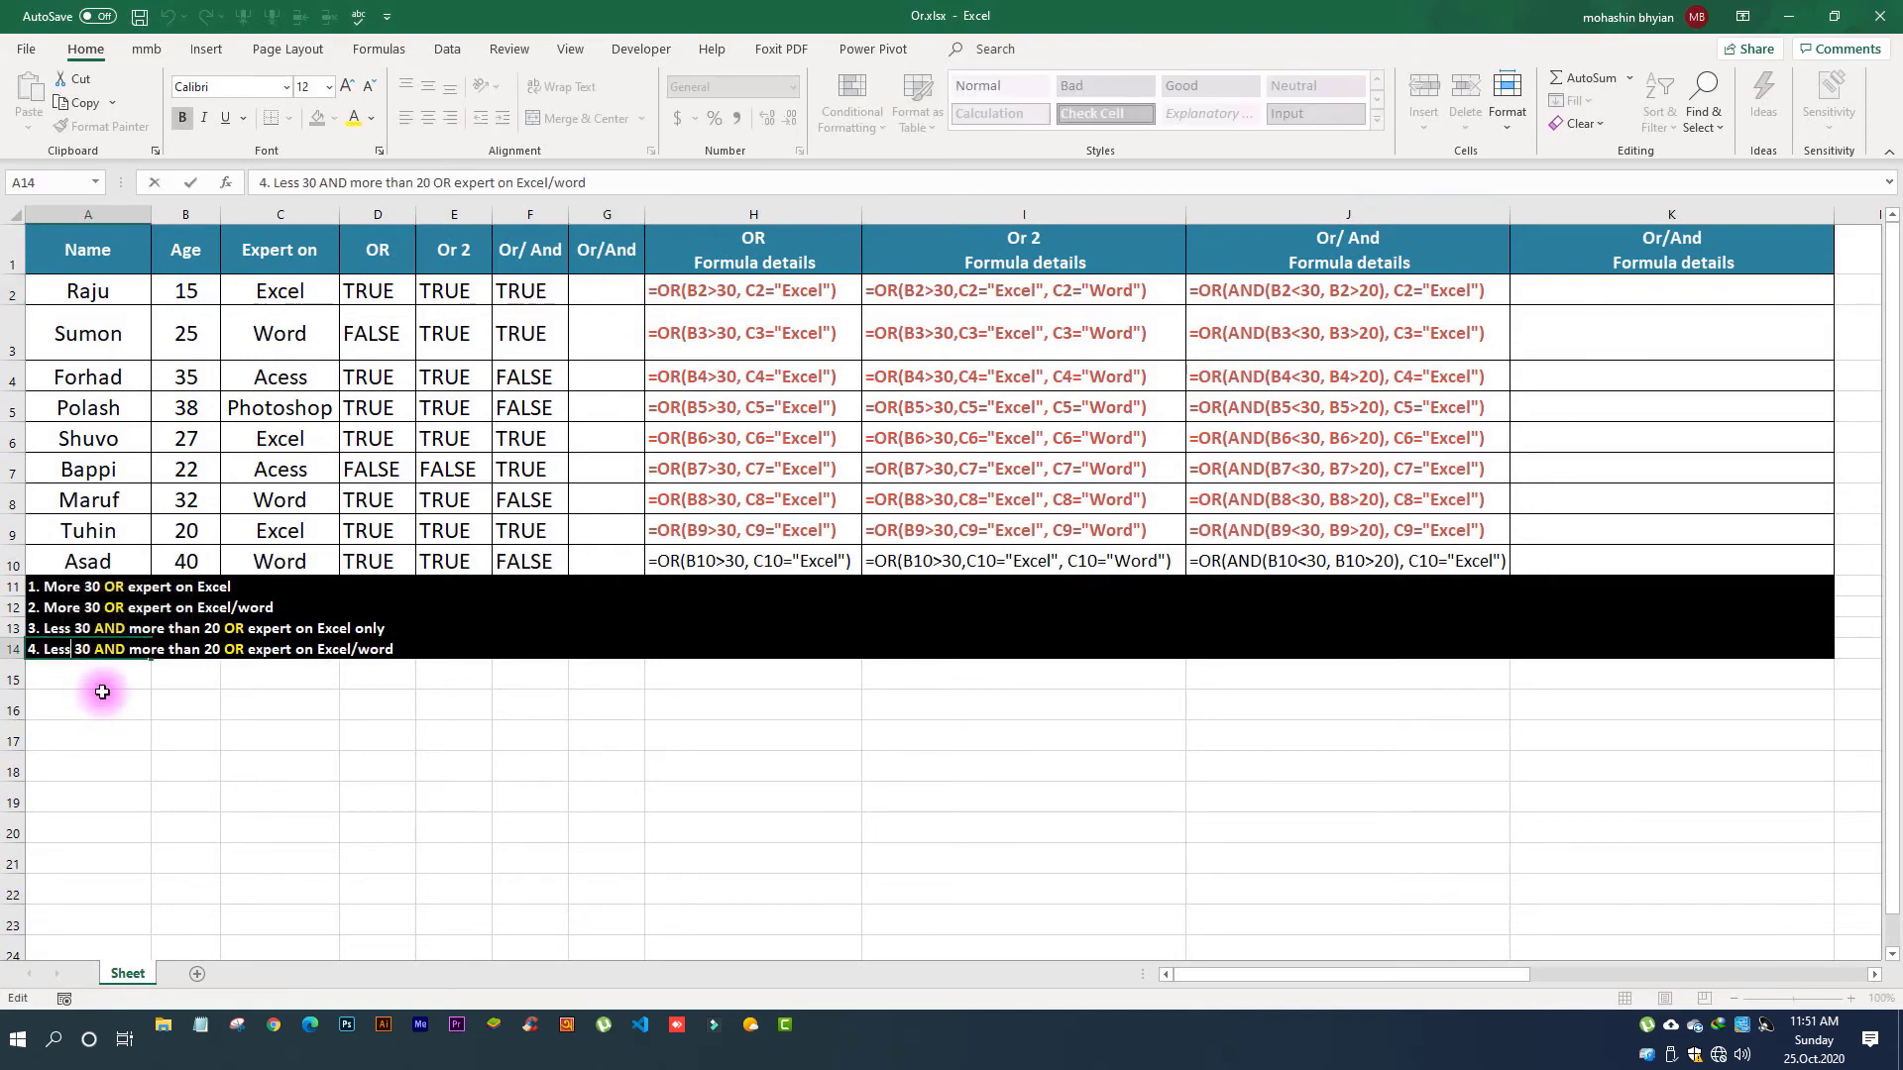
key("Return")
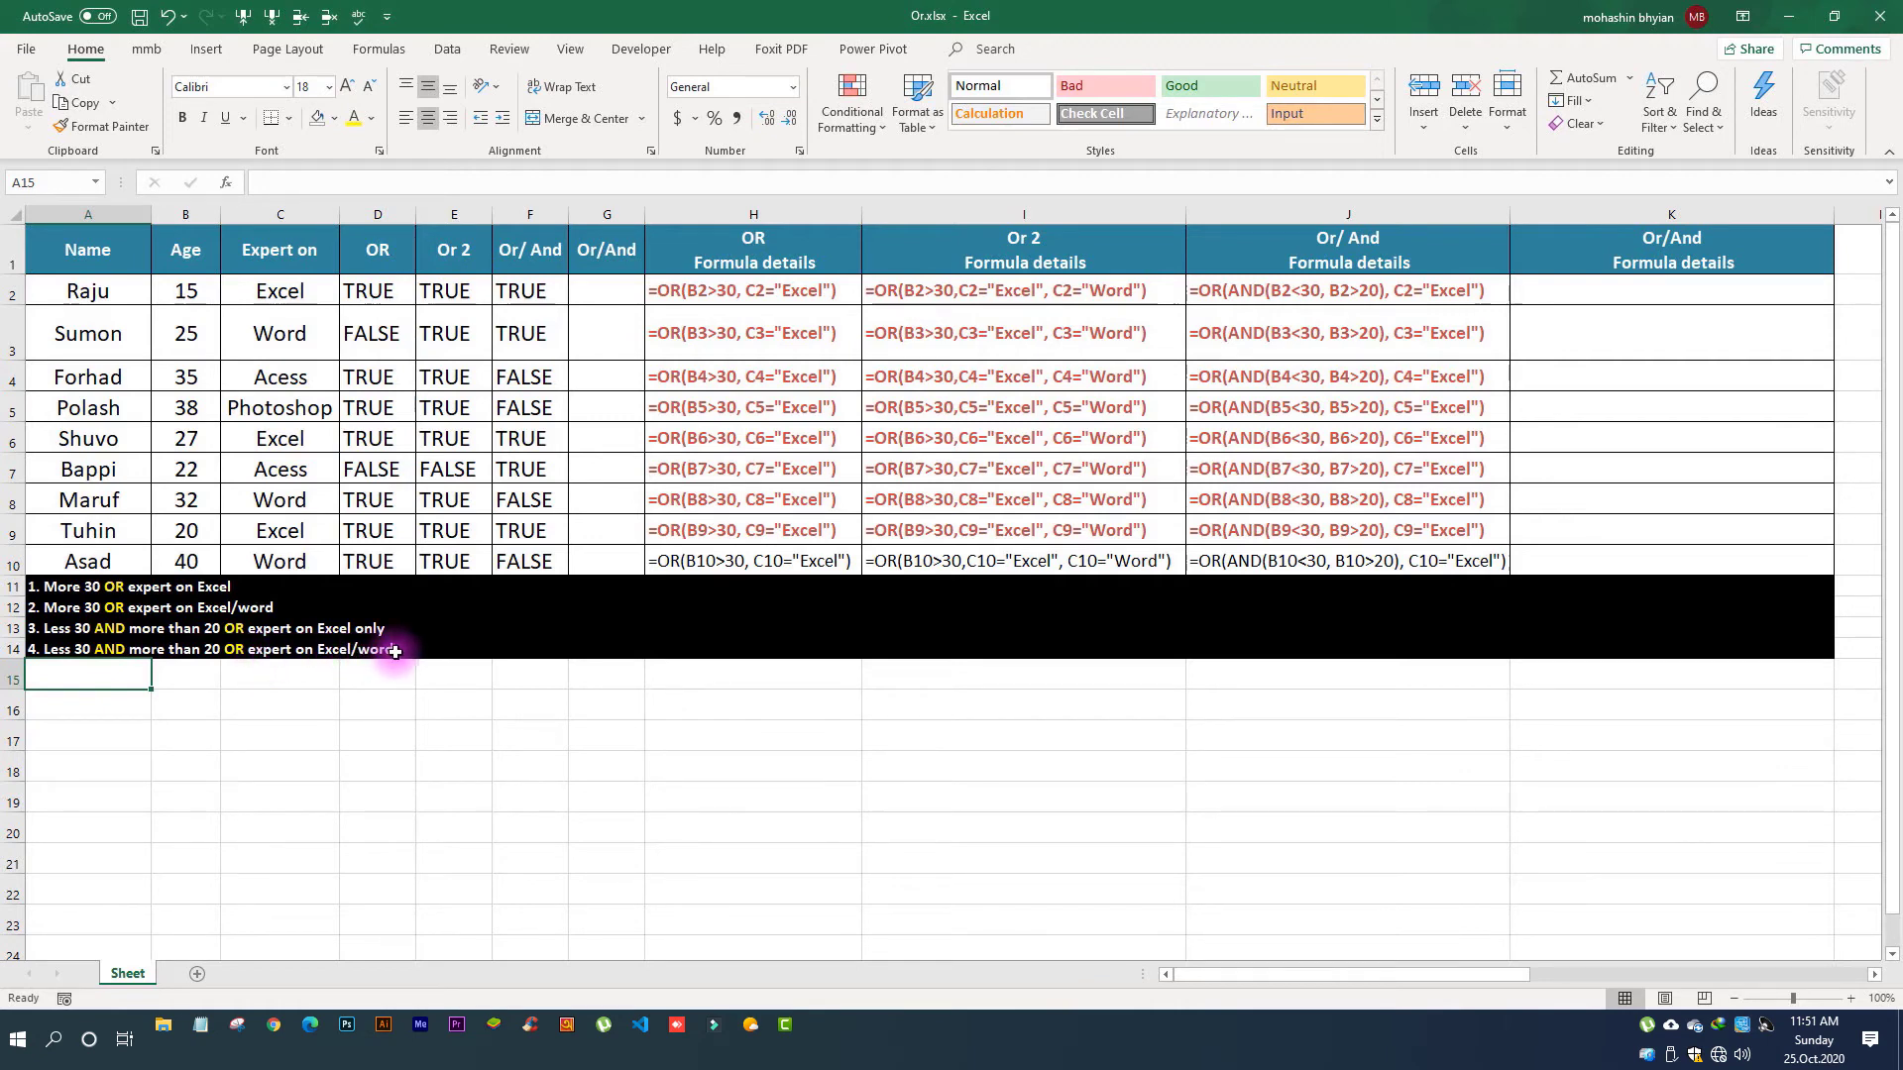
Step: Begin the G2 formula with =OR(AND(B2<30,B2>20) for the 20–30 age range
left_click(608, 295)
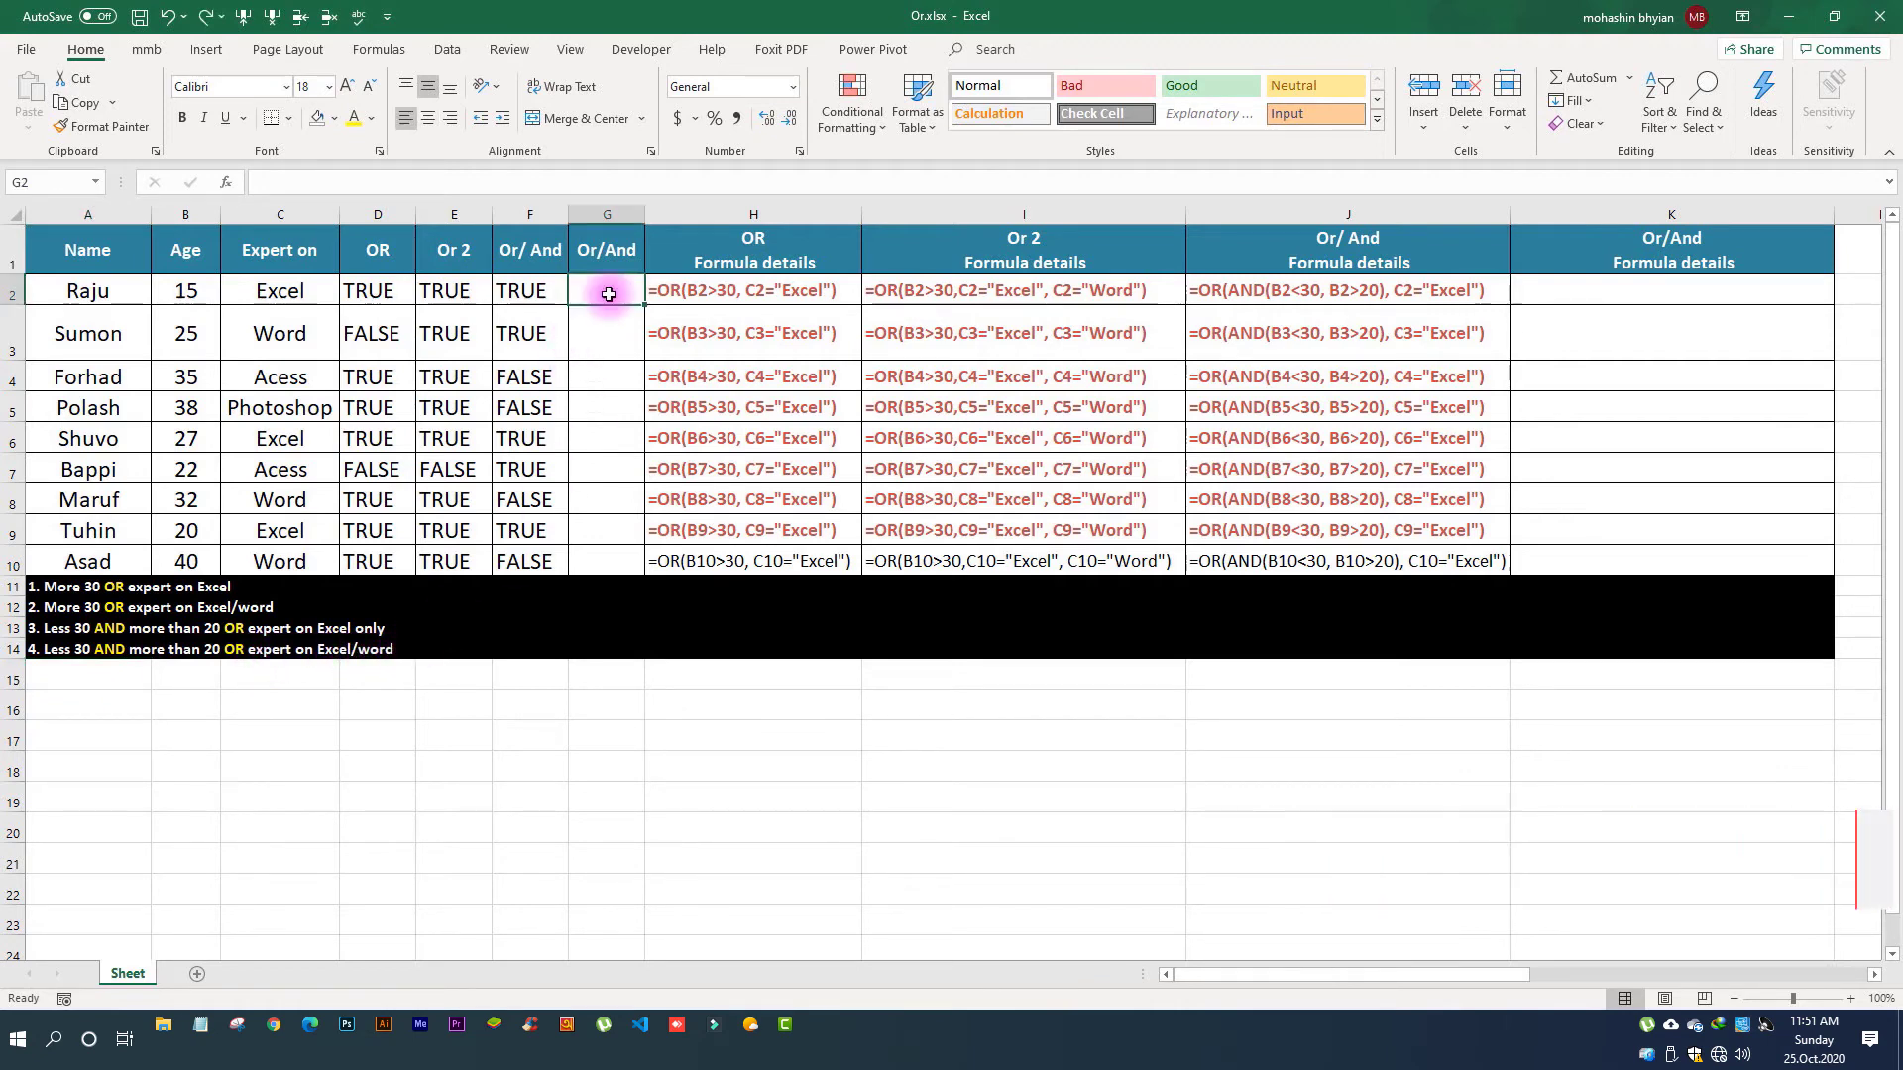
type("=")
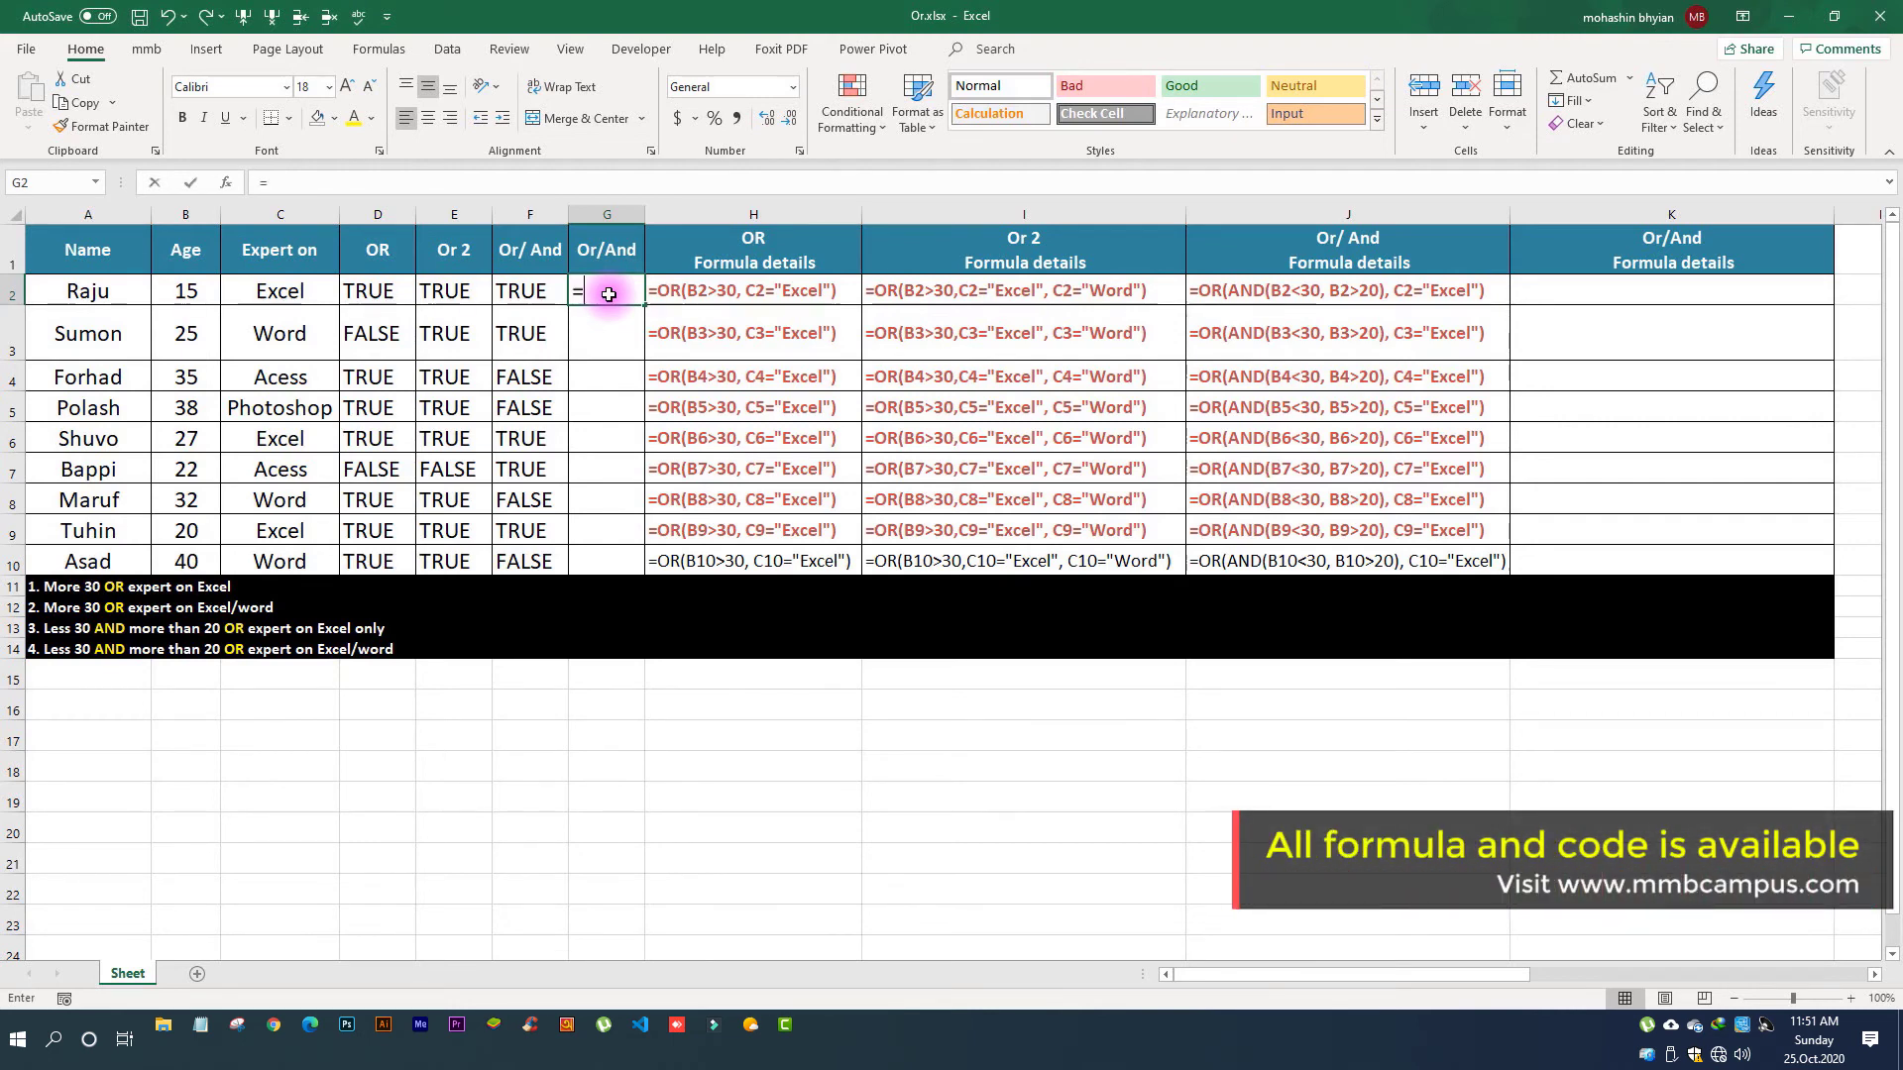
type("Or")
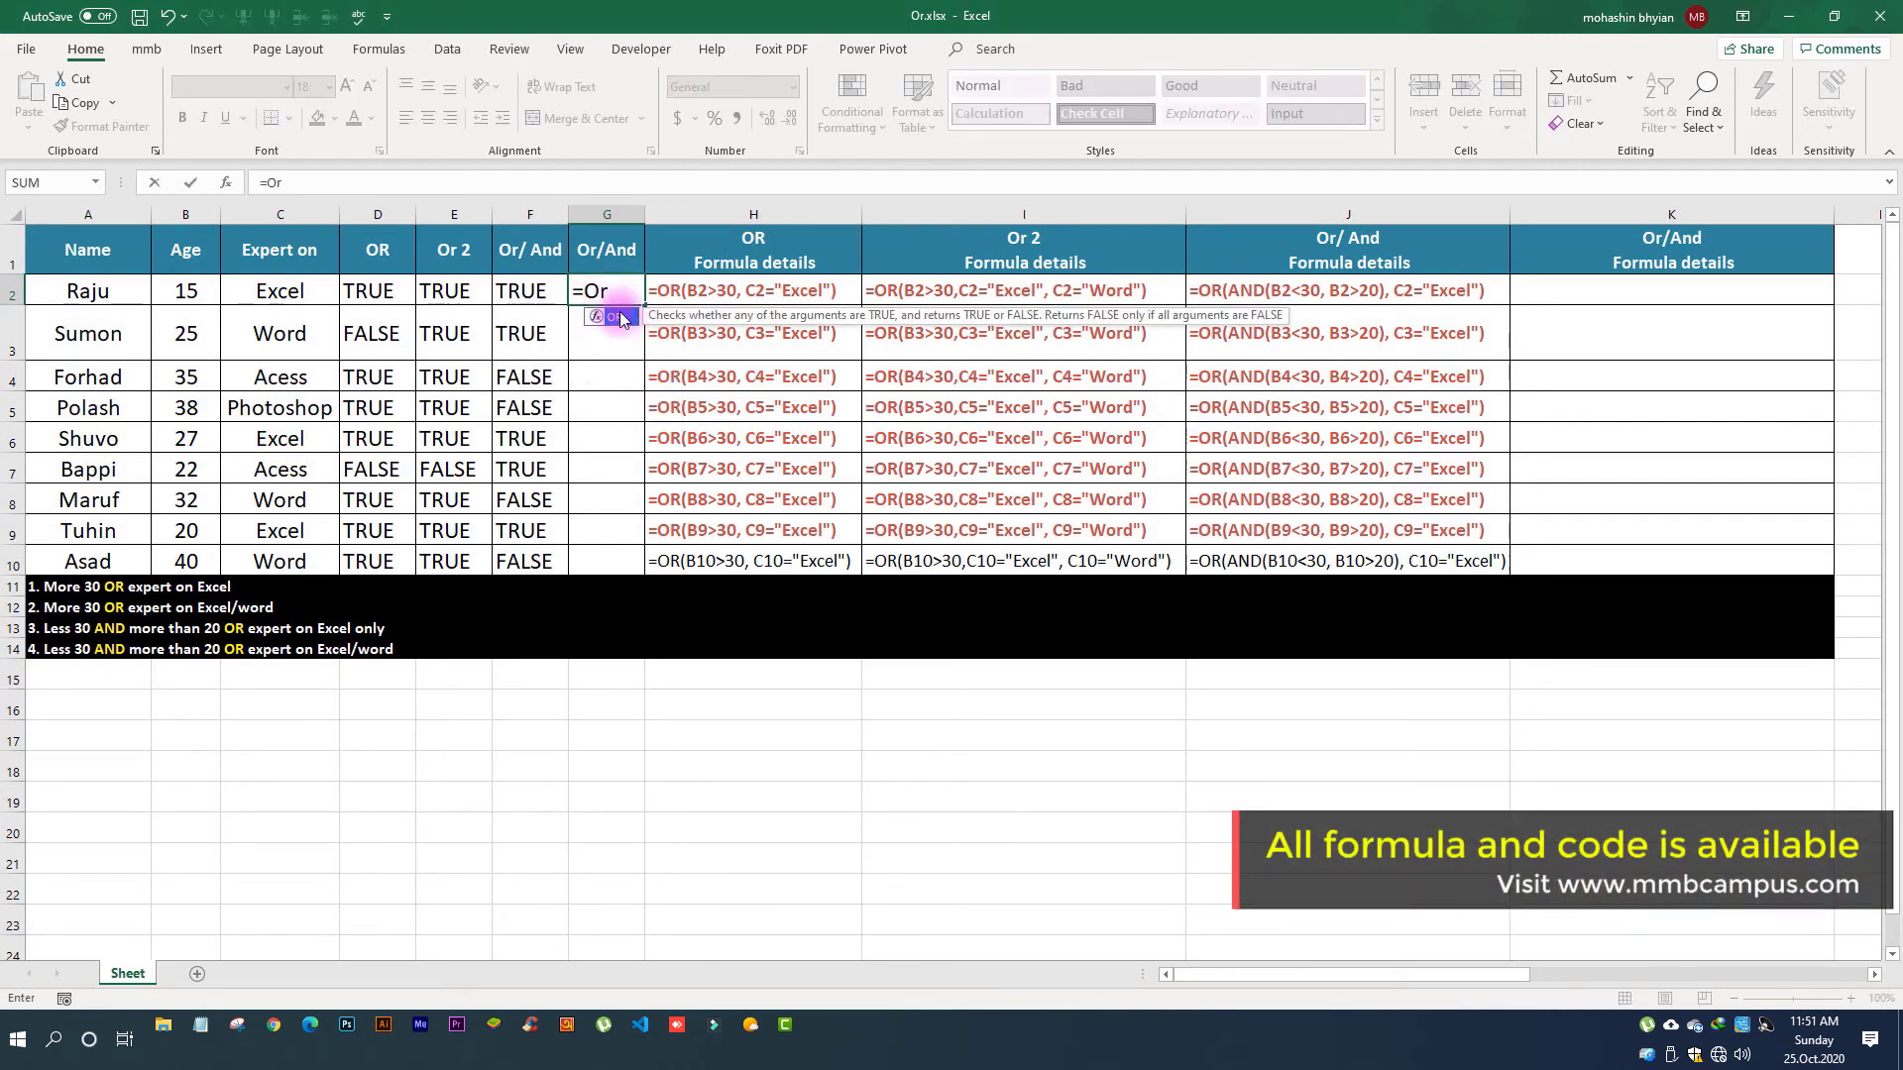
double_click(621, 318)
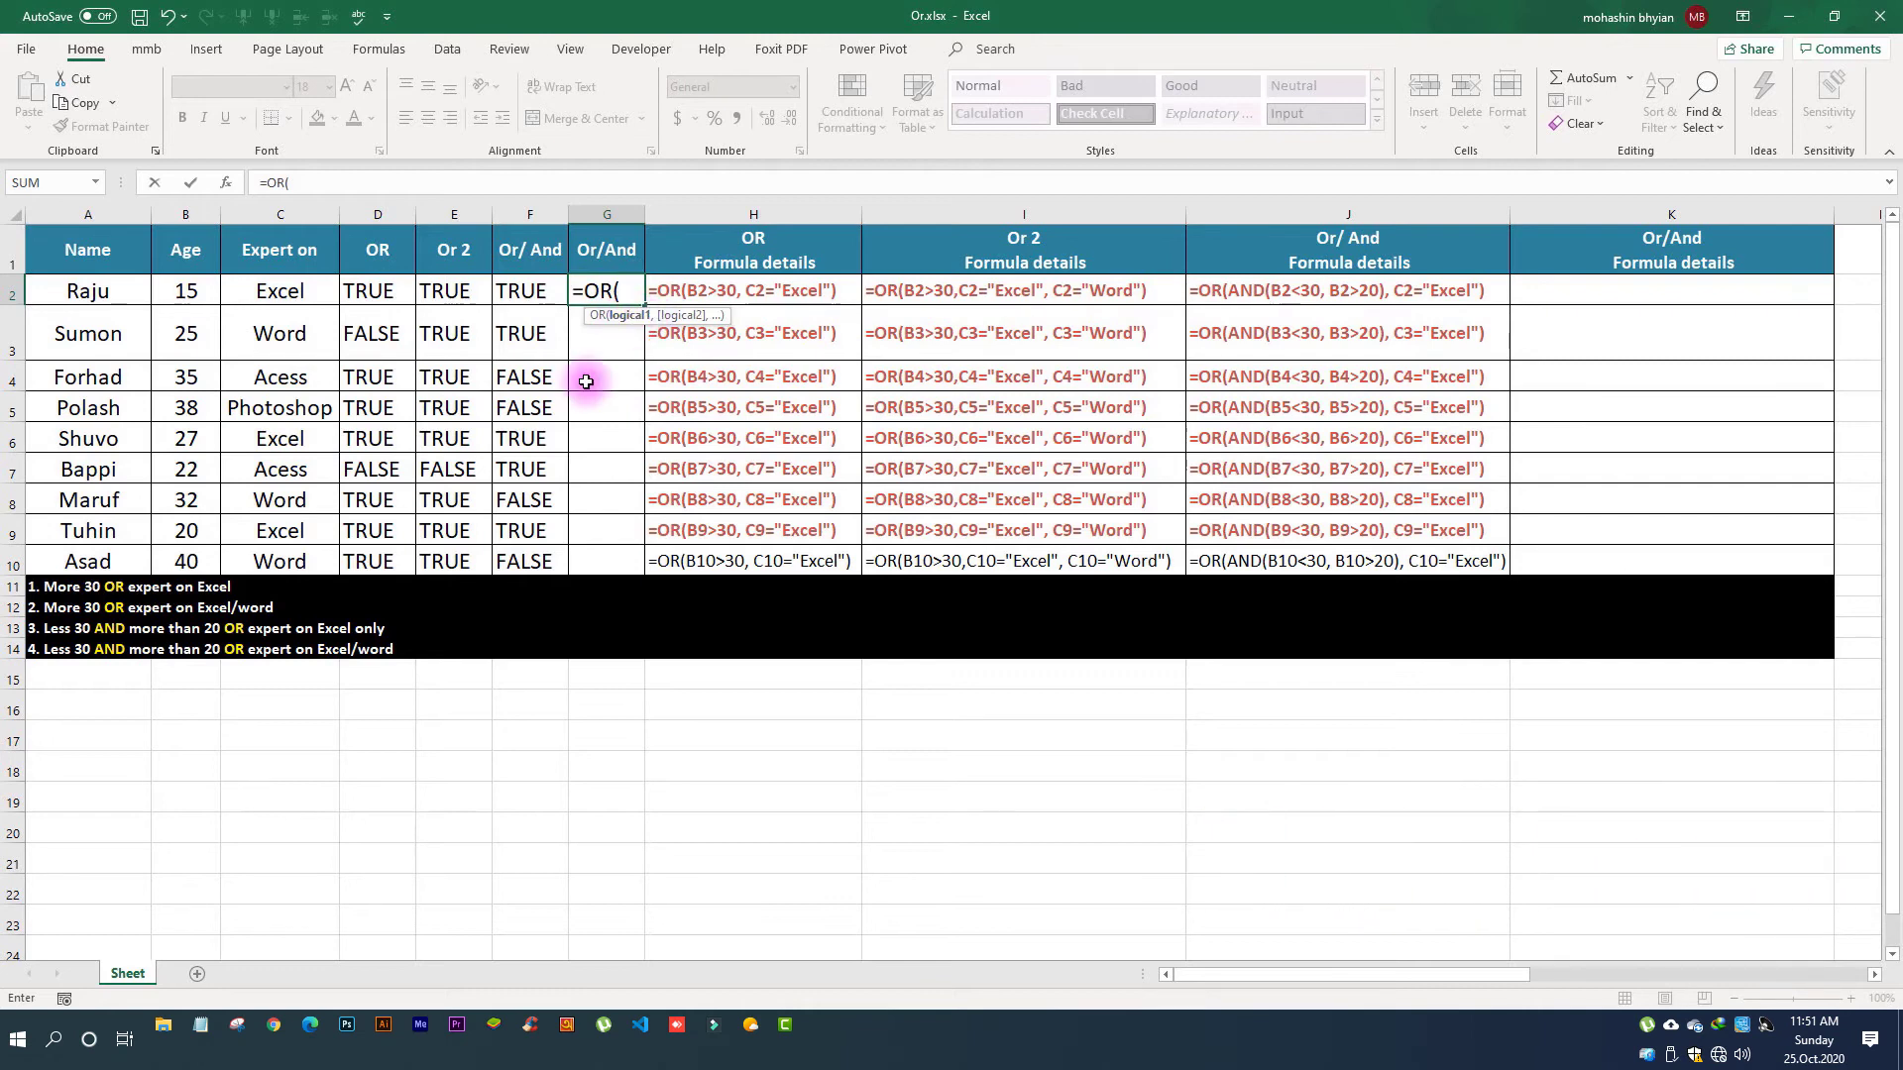
type("and(")
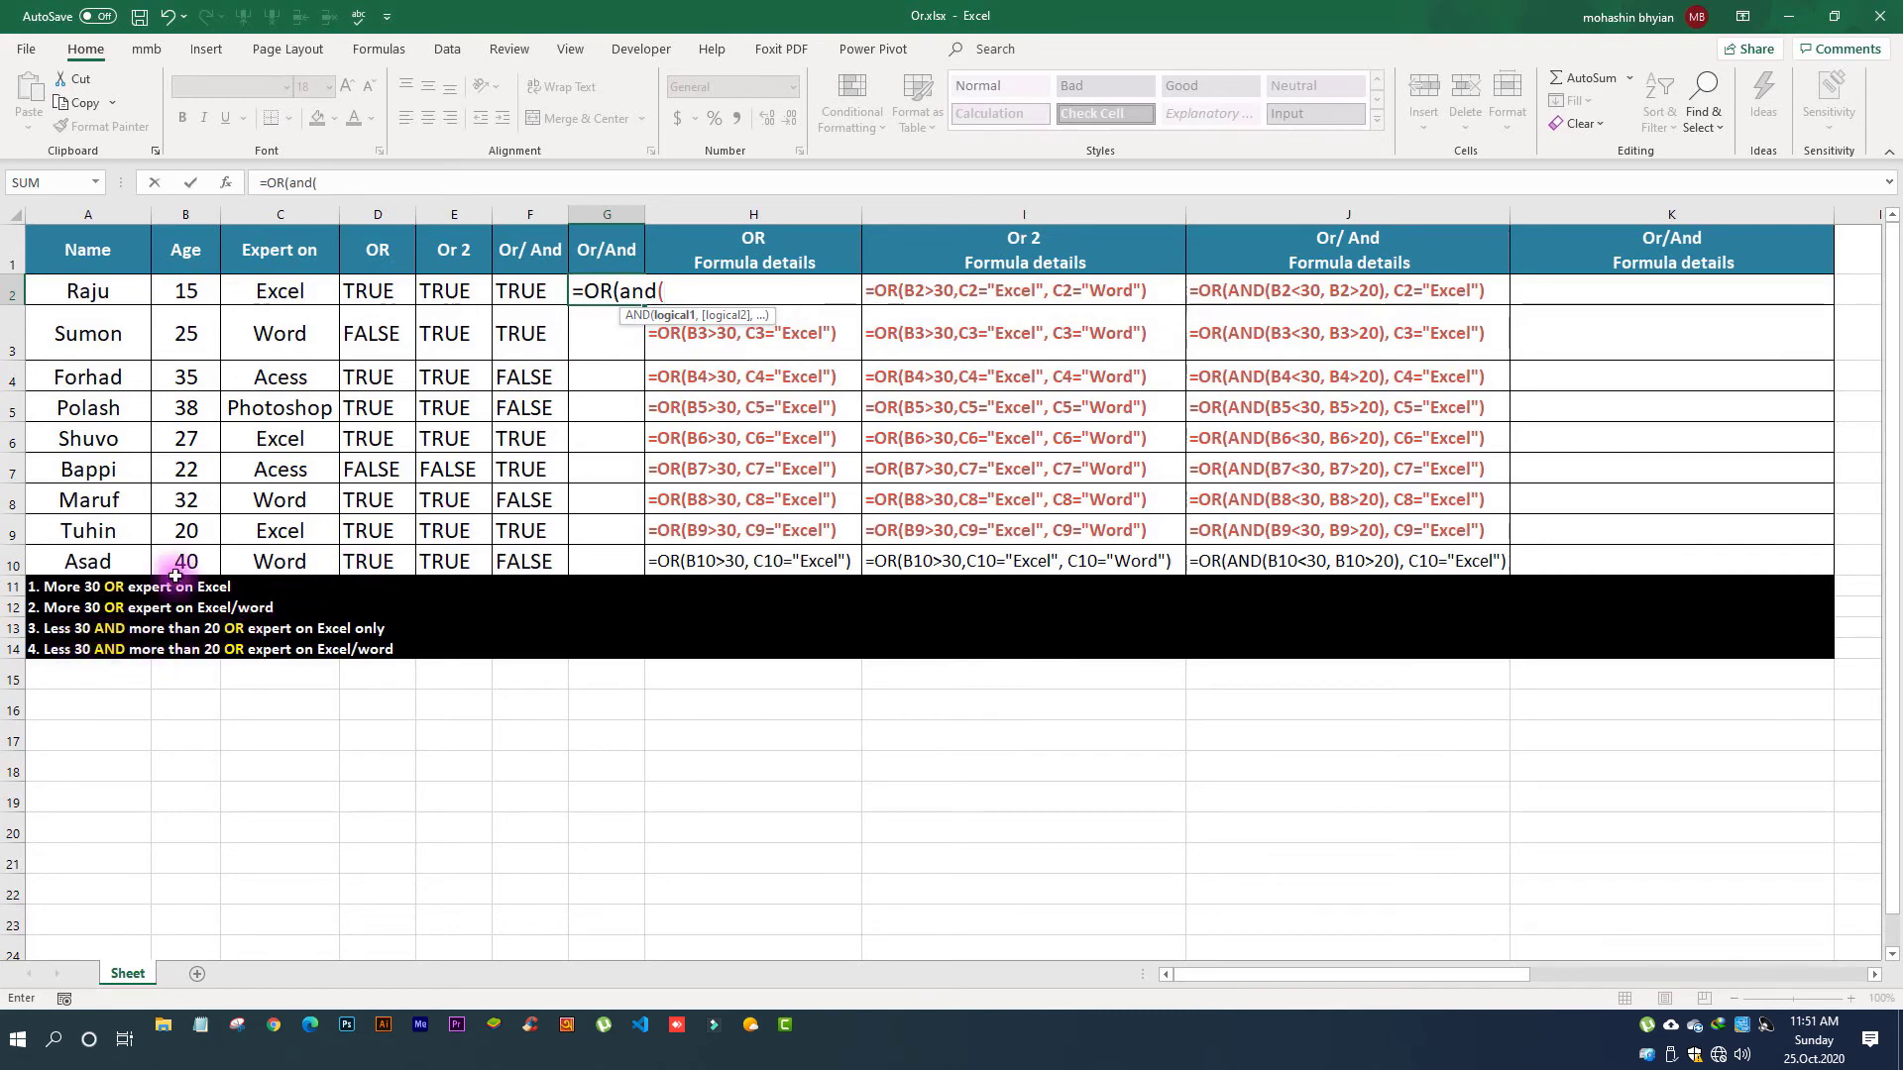
left_click(194, 293)
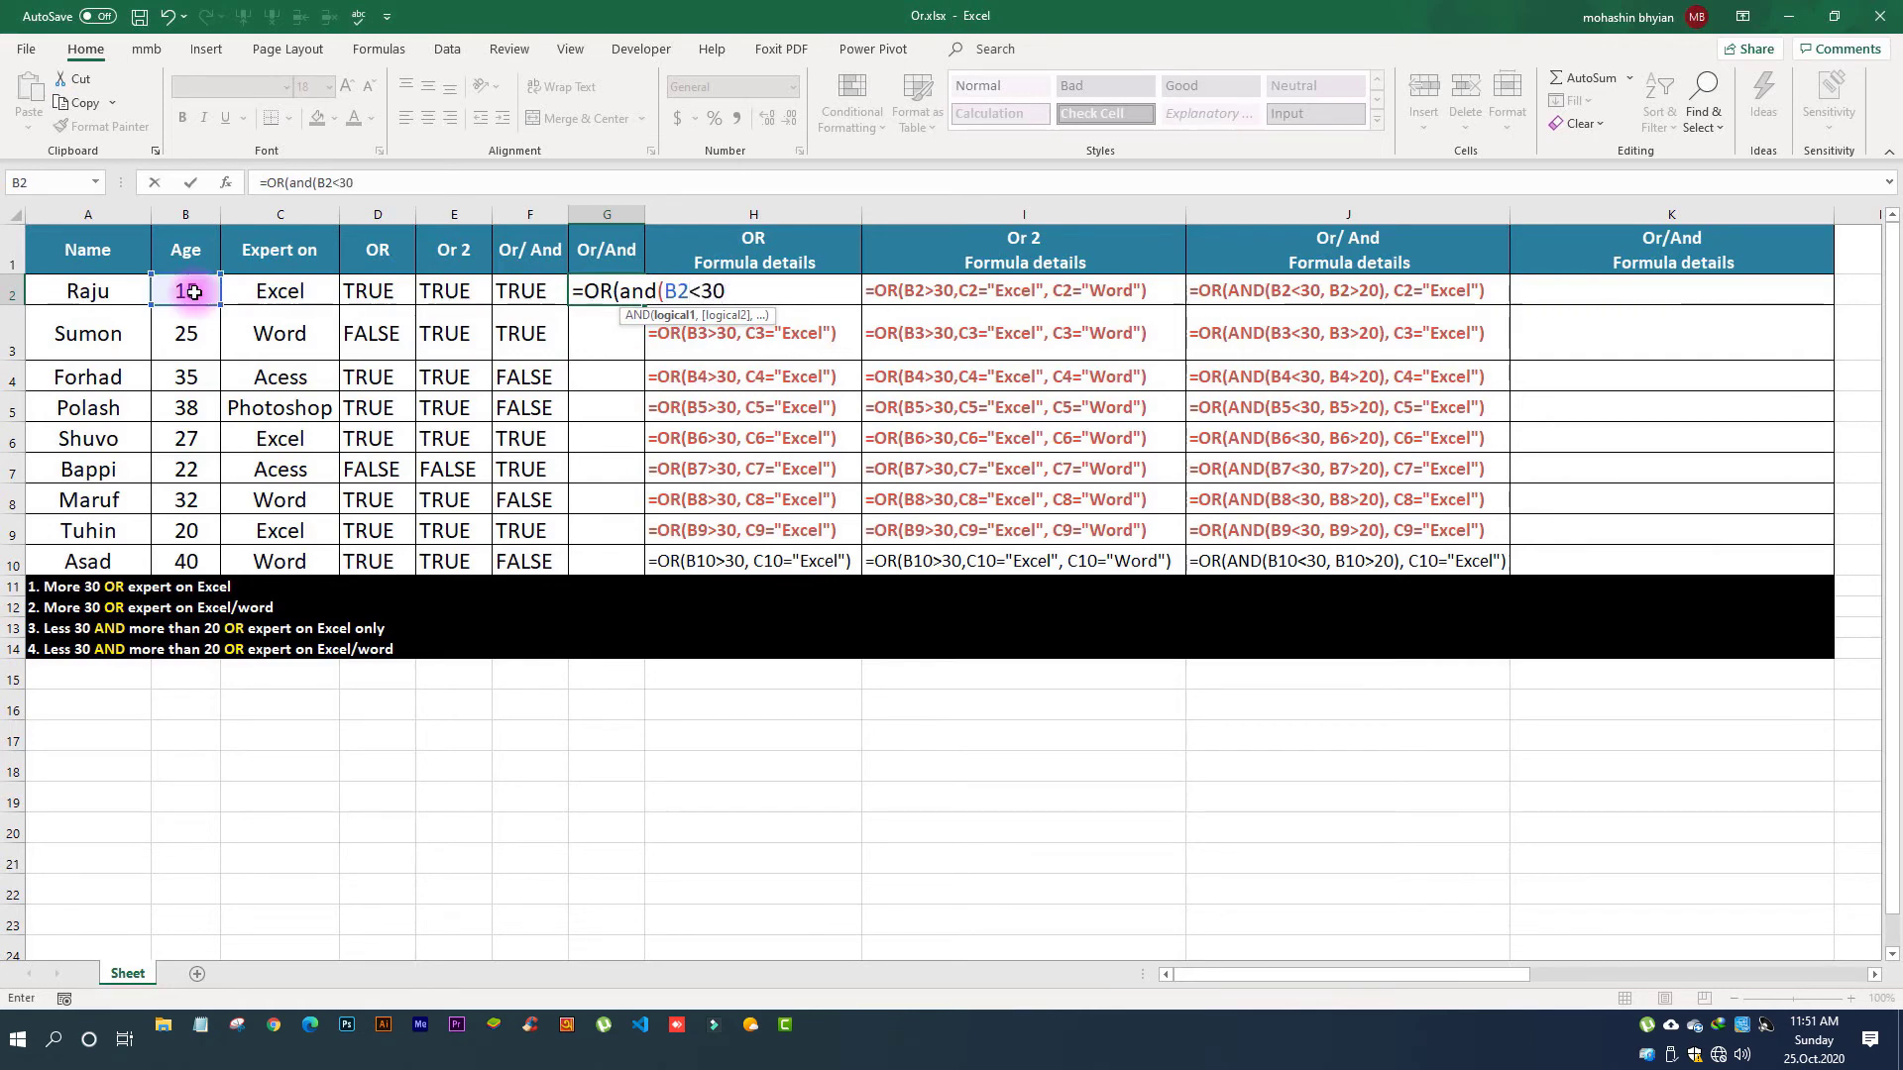
type("B")
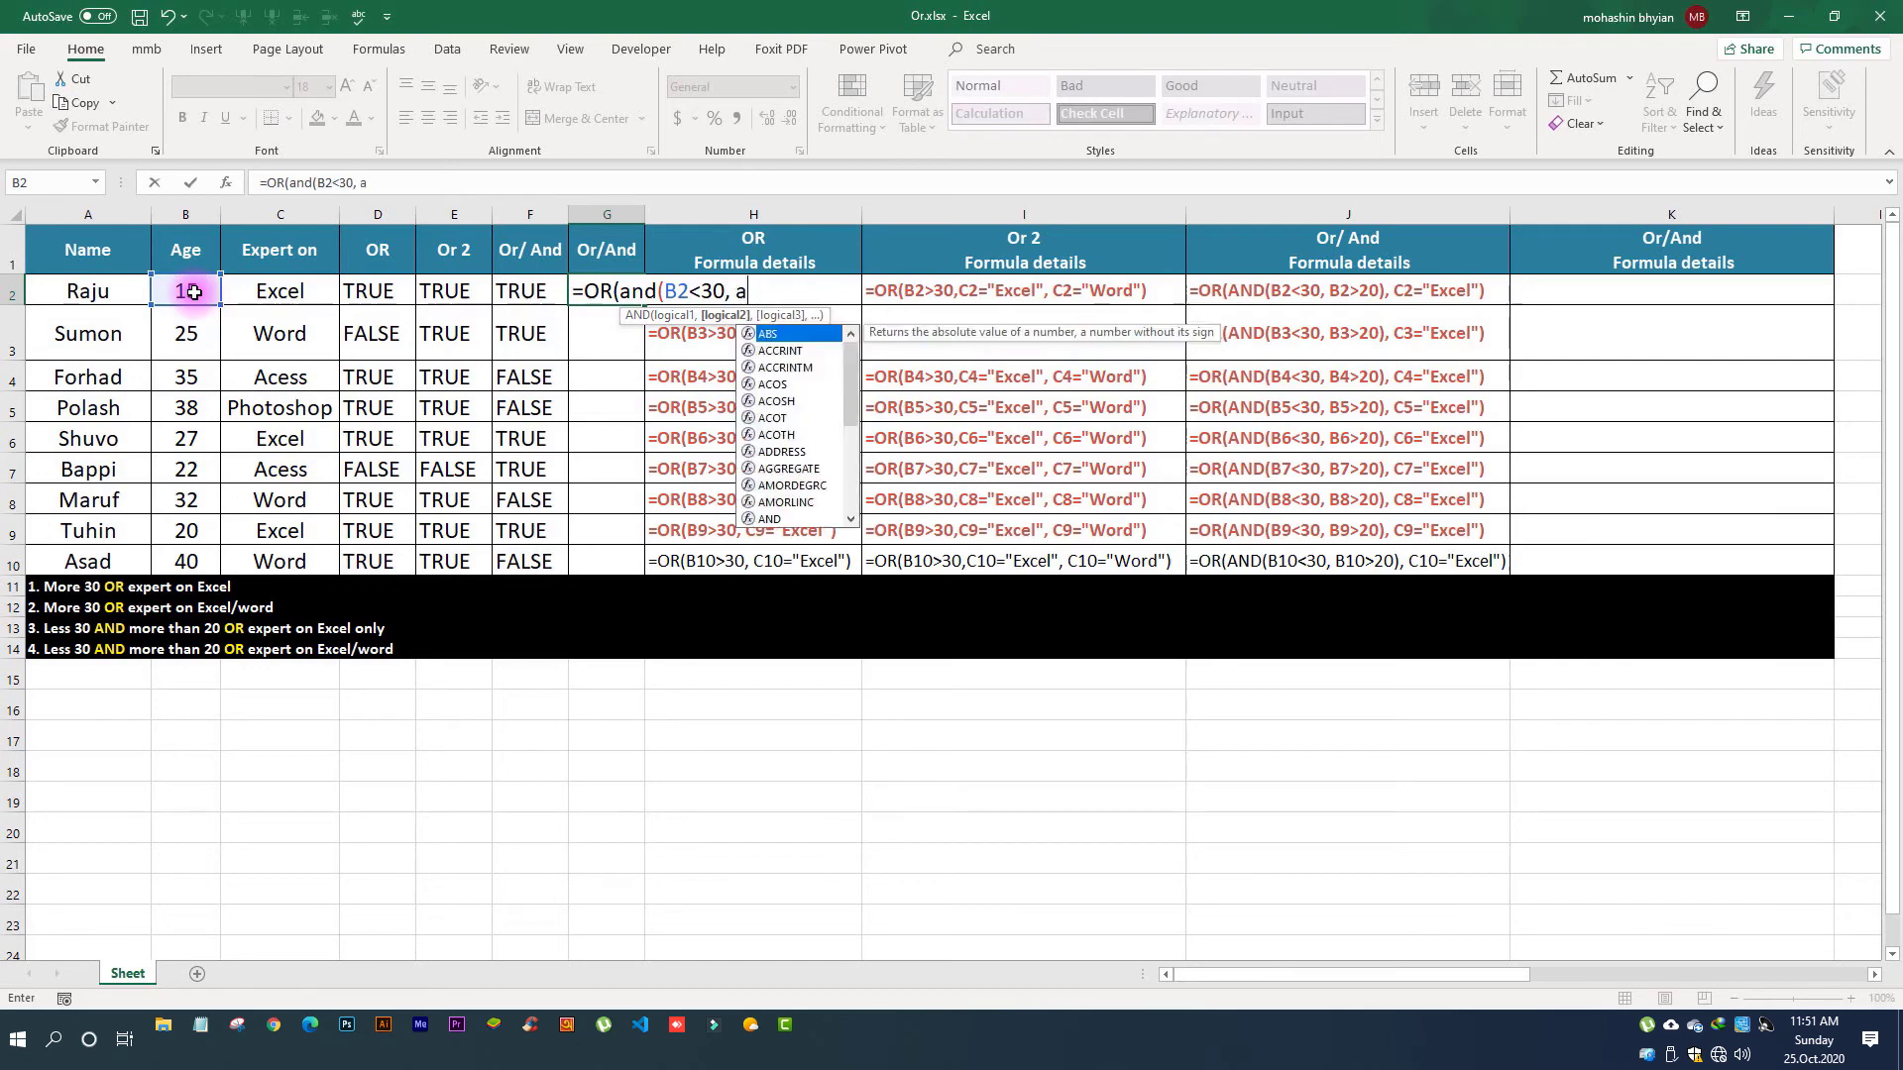
key("BackSpace")
type("B2>20")
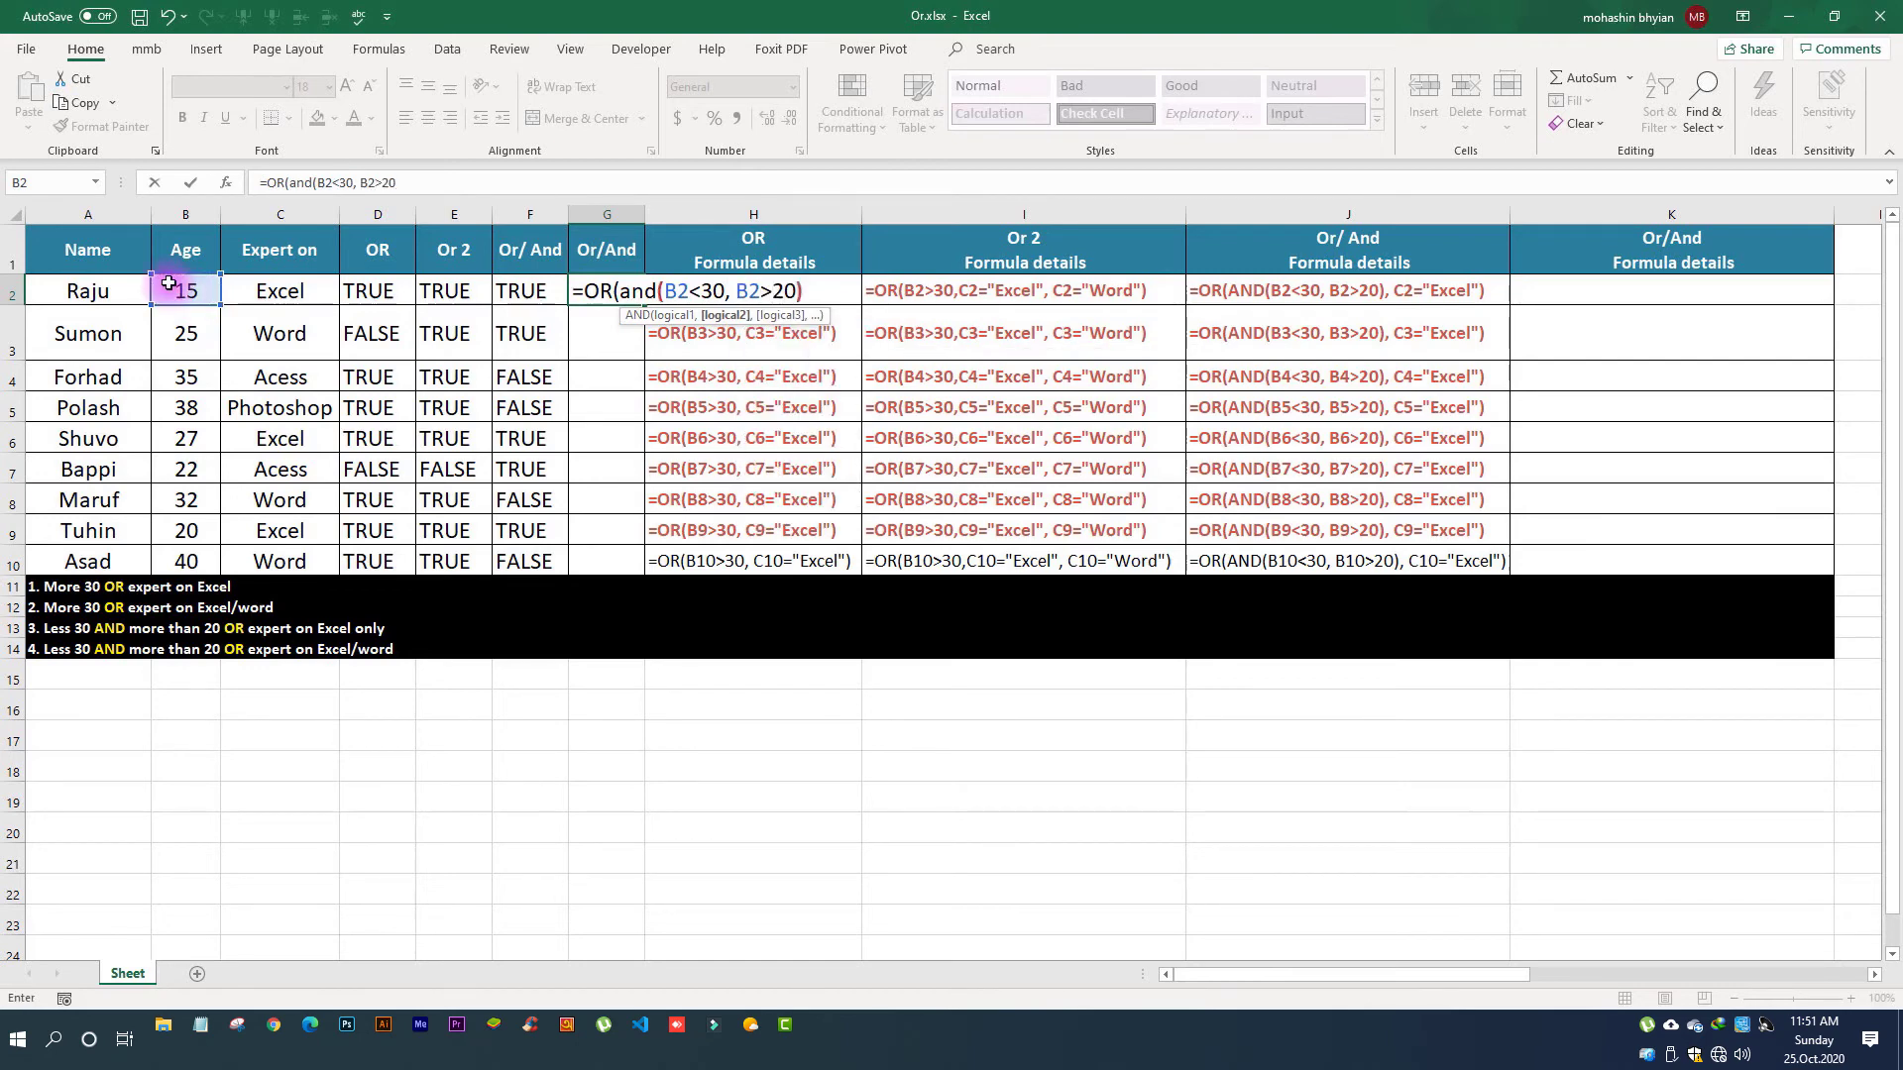
type("),")
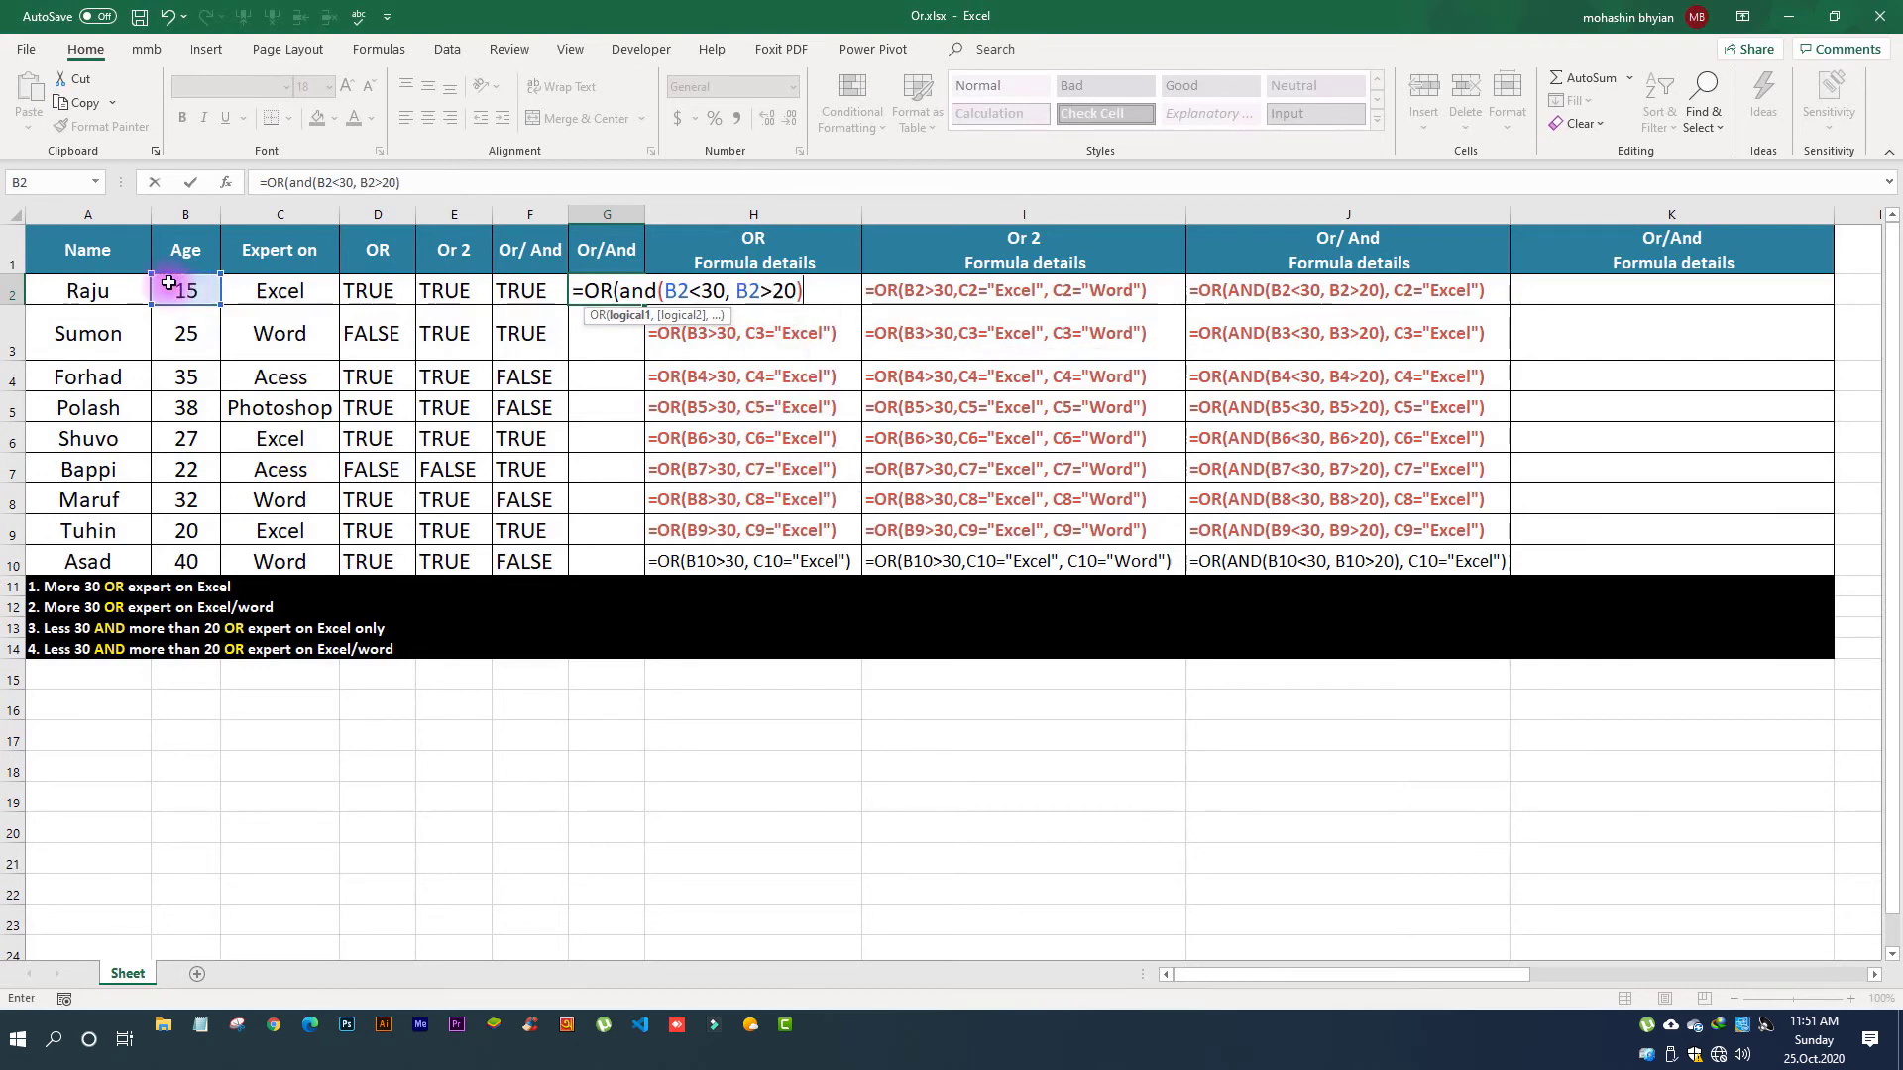
Step: Add the C2="Excel" and C2="Word" conditions, then fill the formula down to G10
left_click(295, 295)
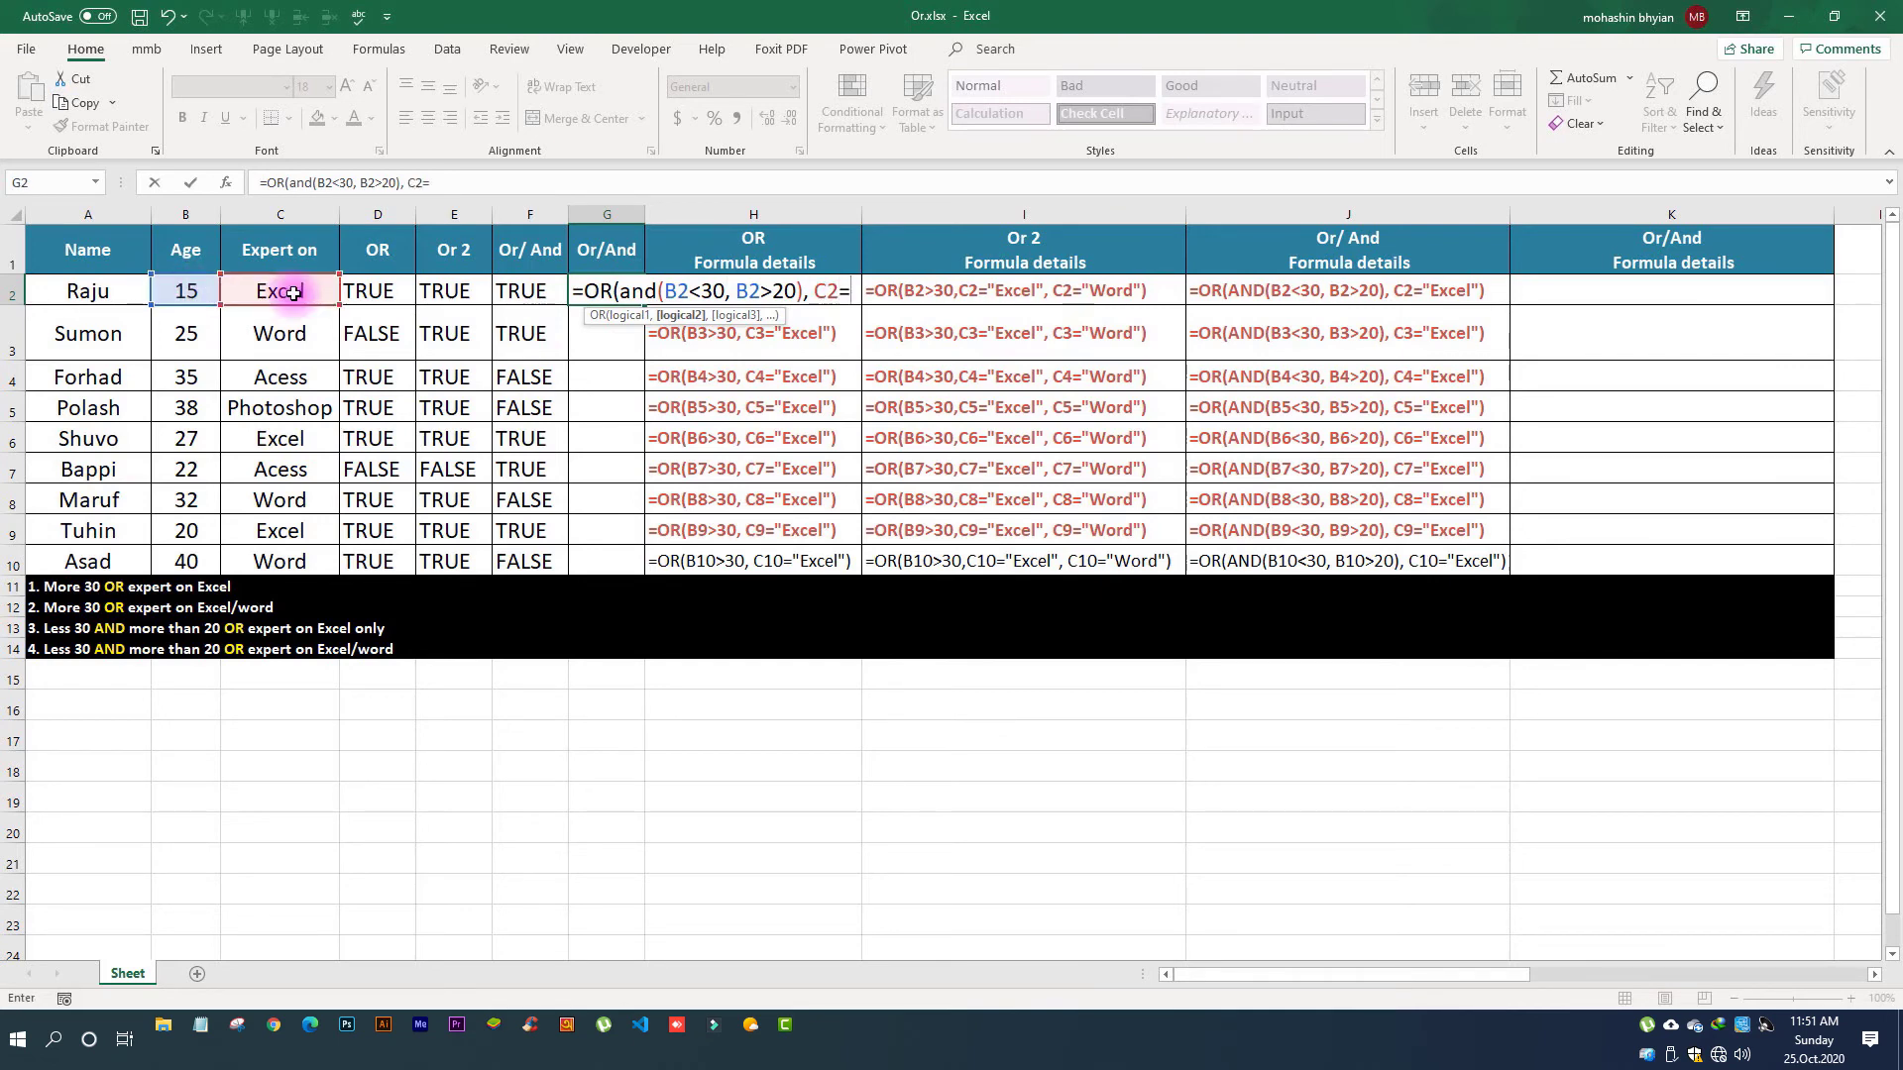
type("\"Excel")
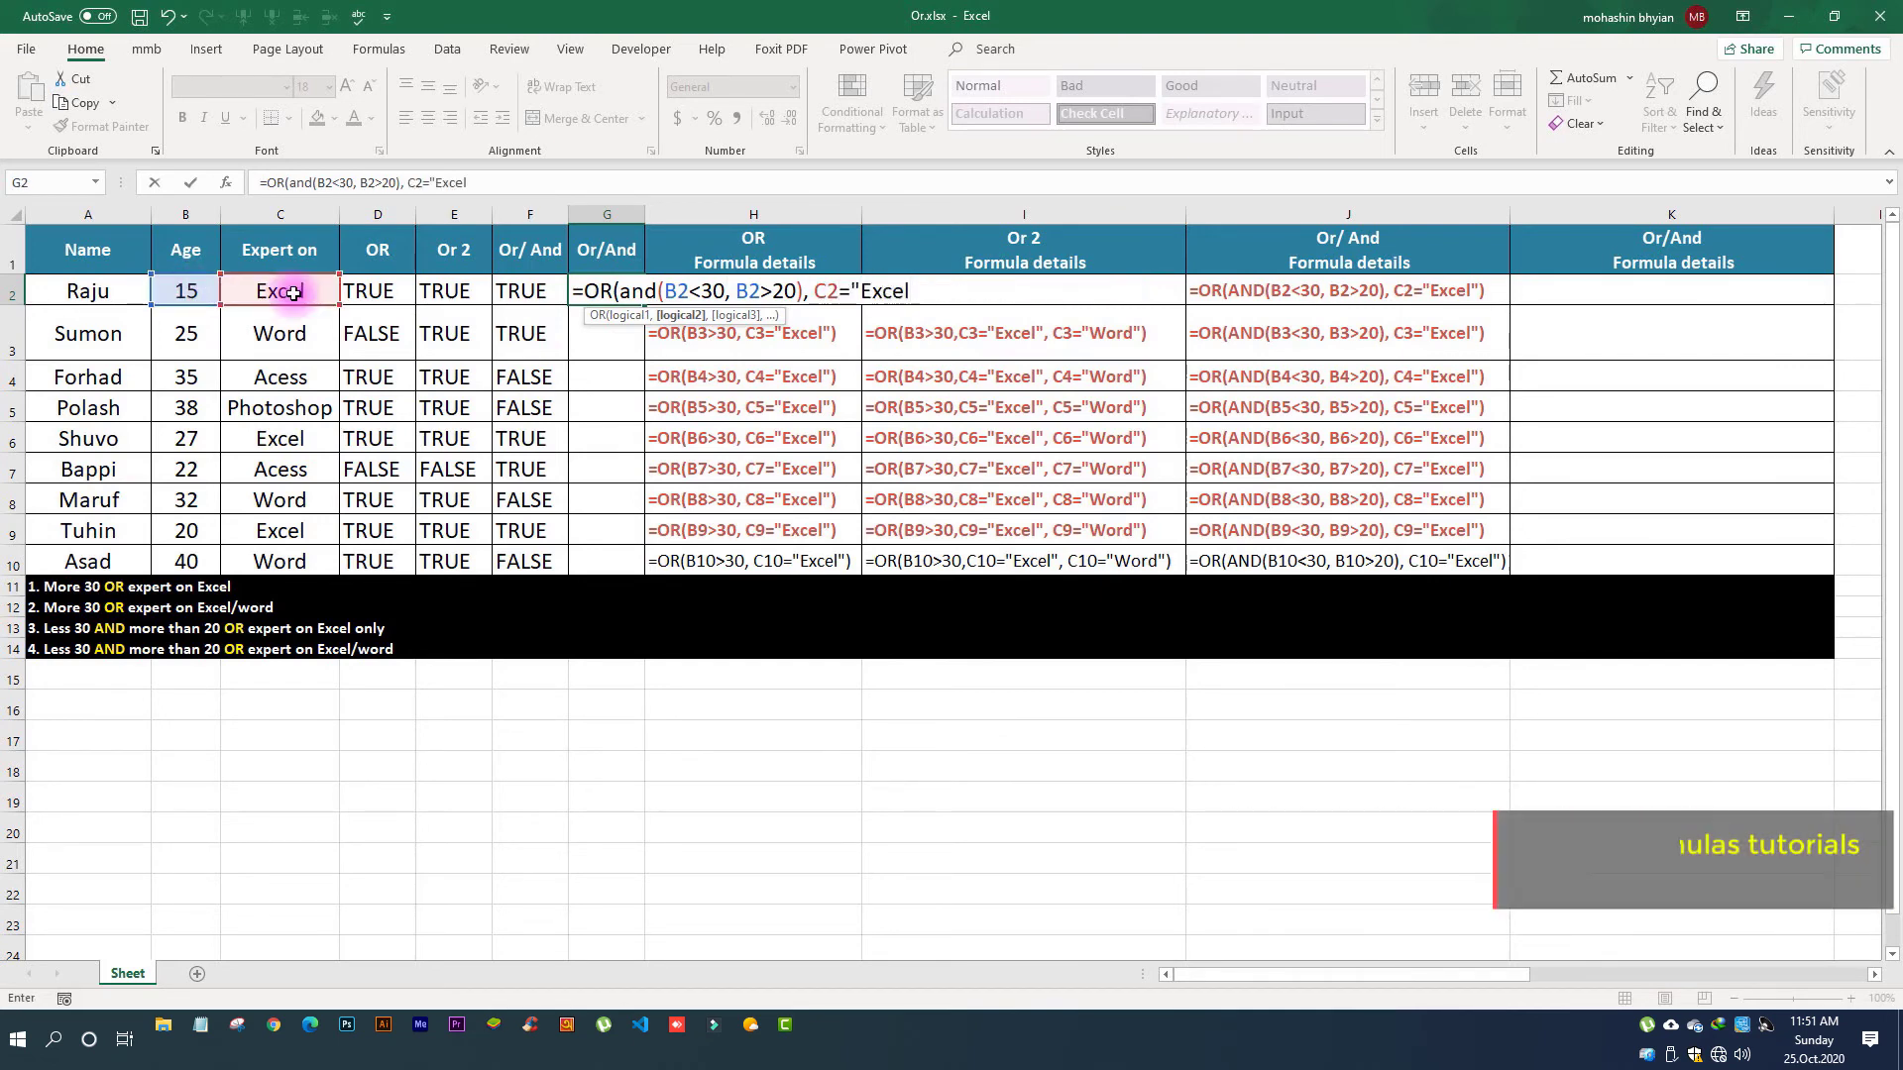
type("\",")
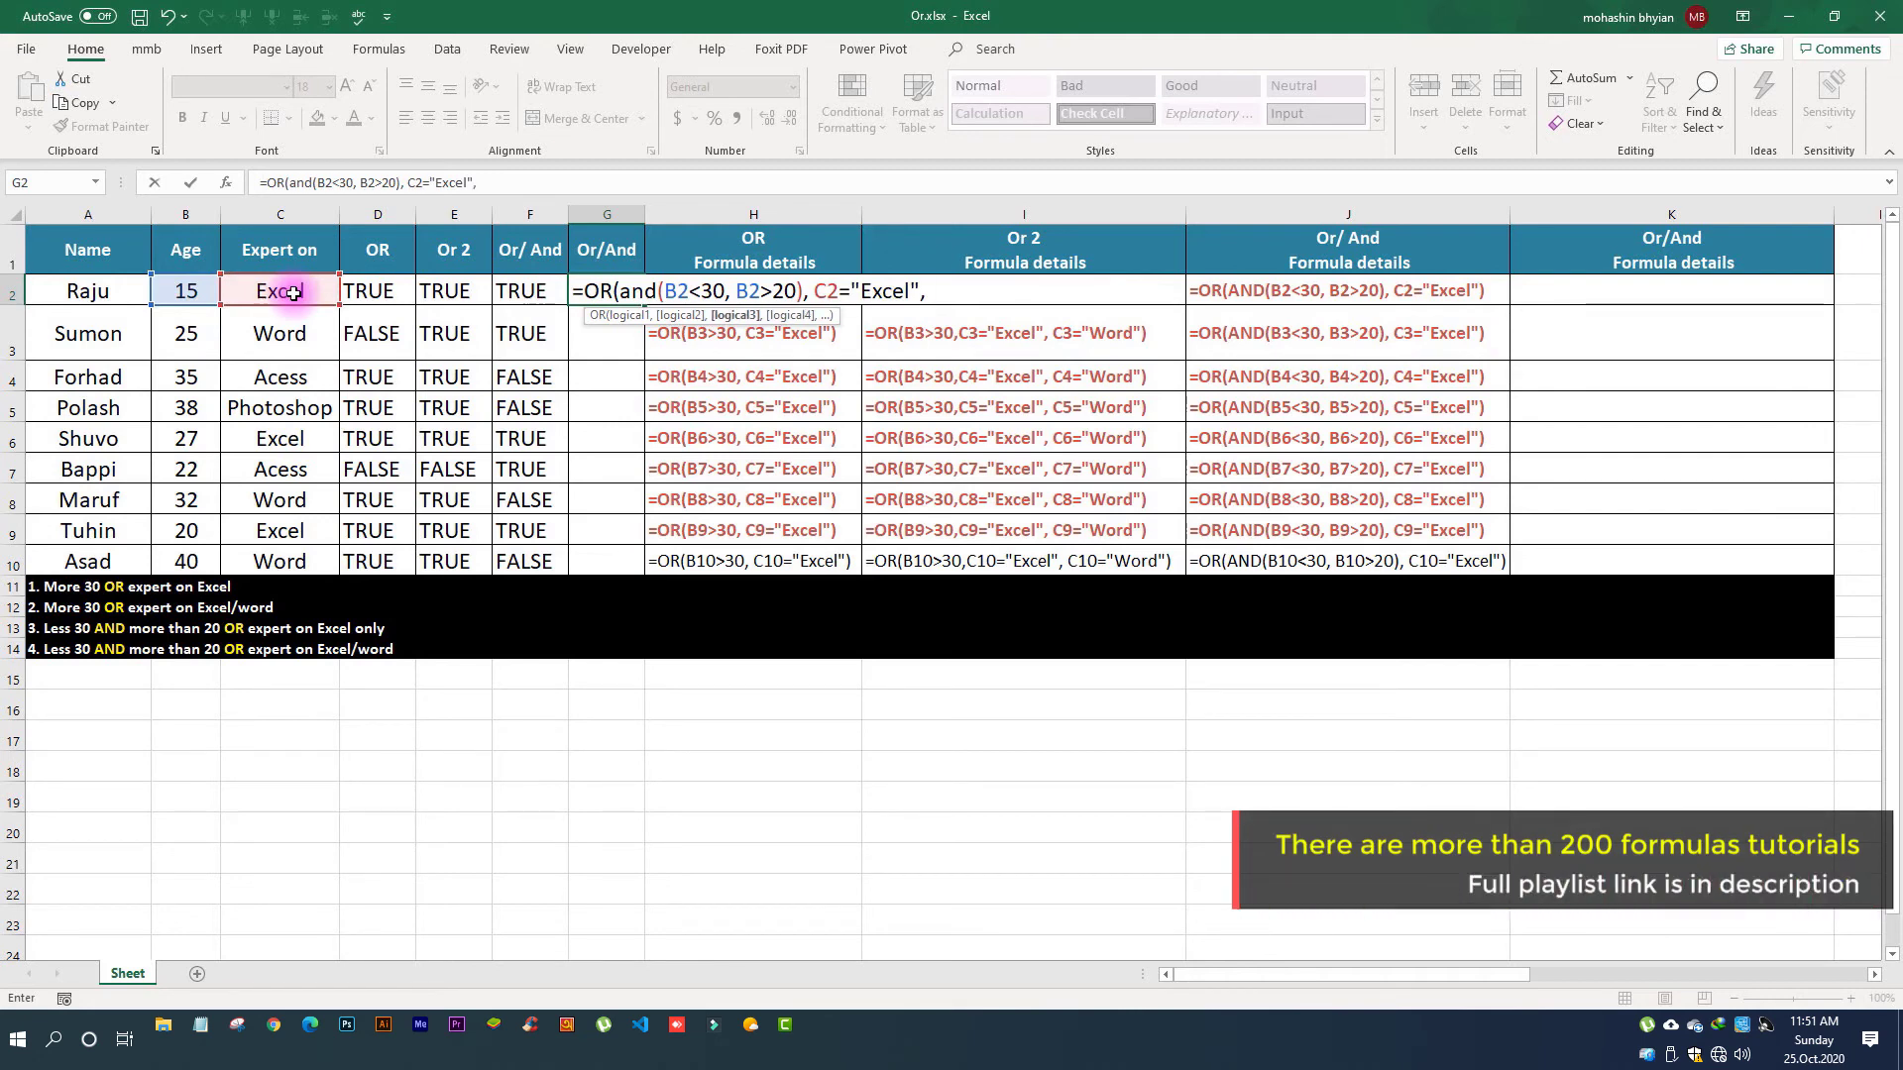
left_click(294, 293)
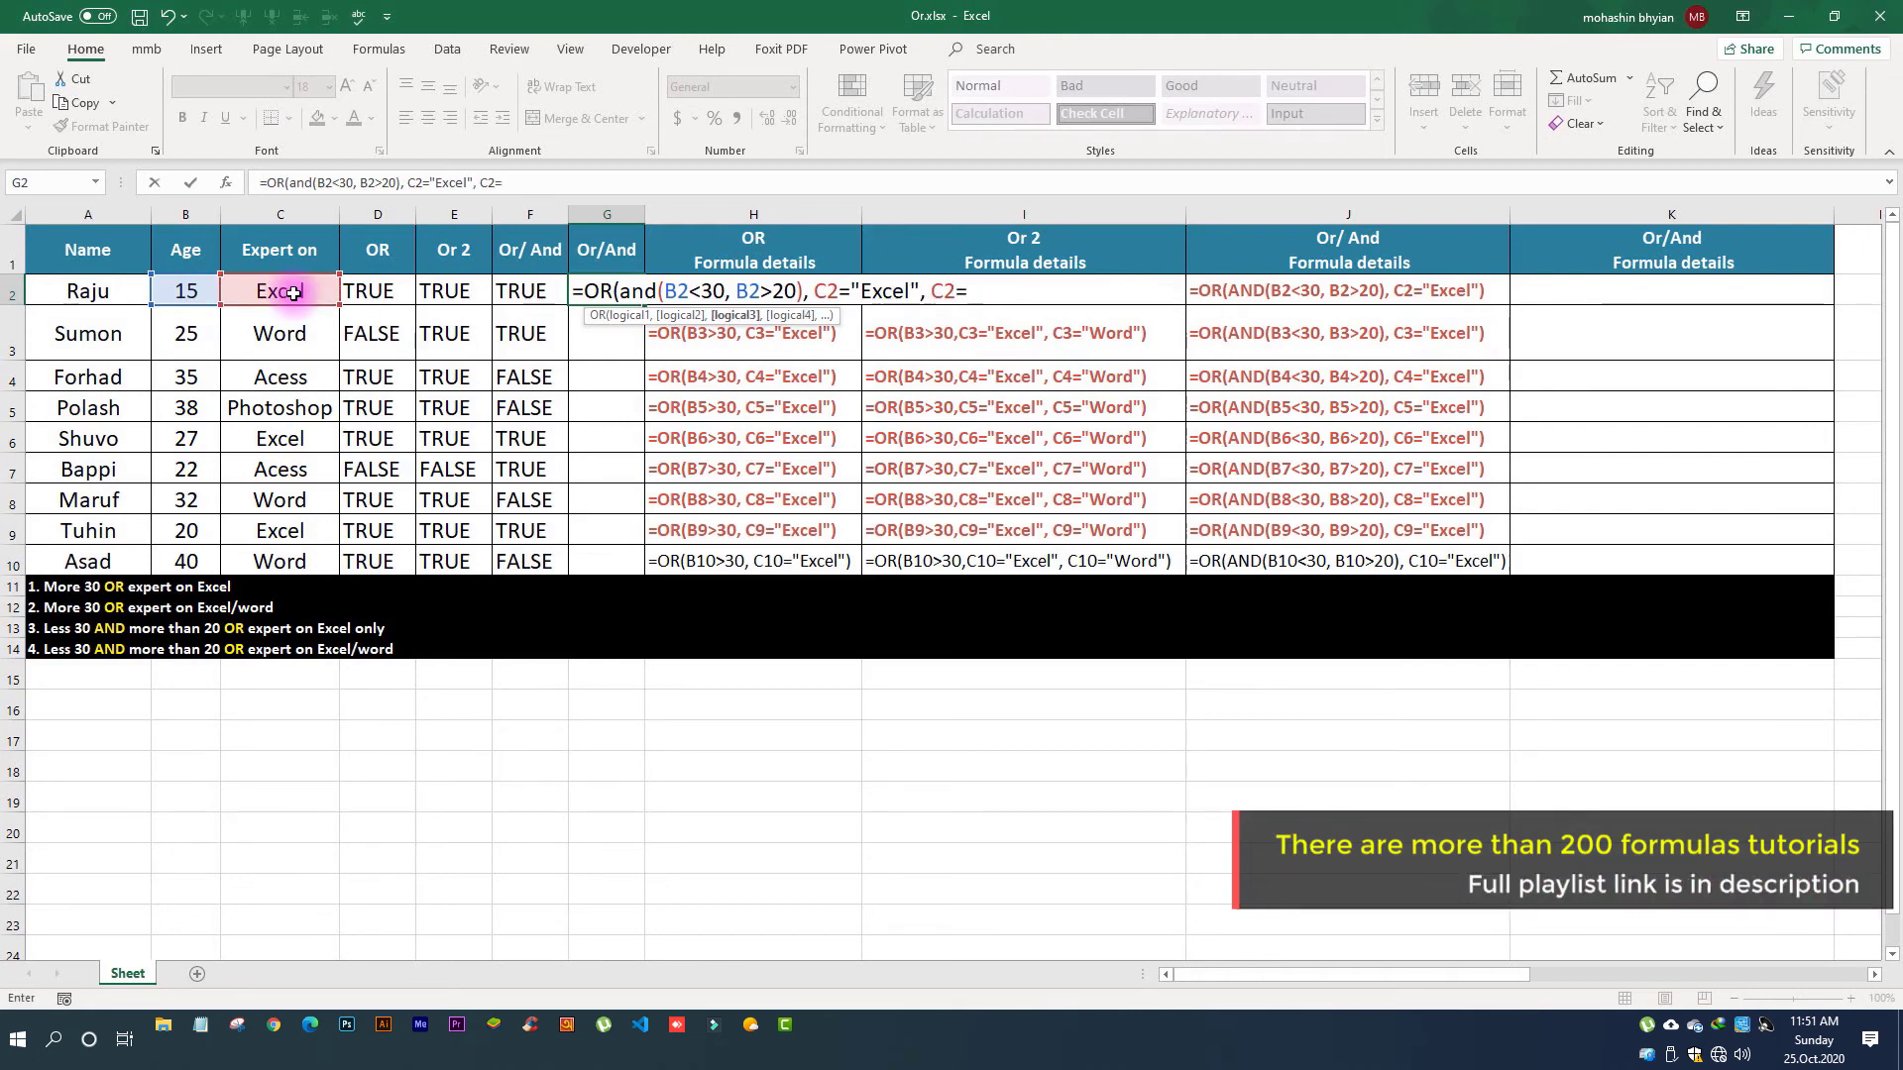
type("Wor")
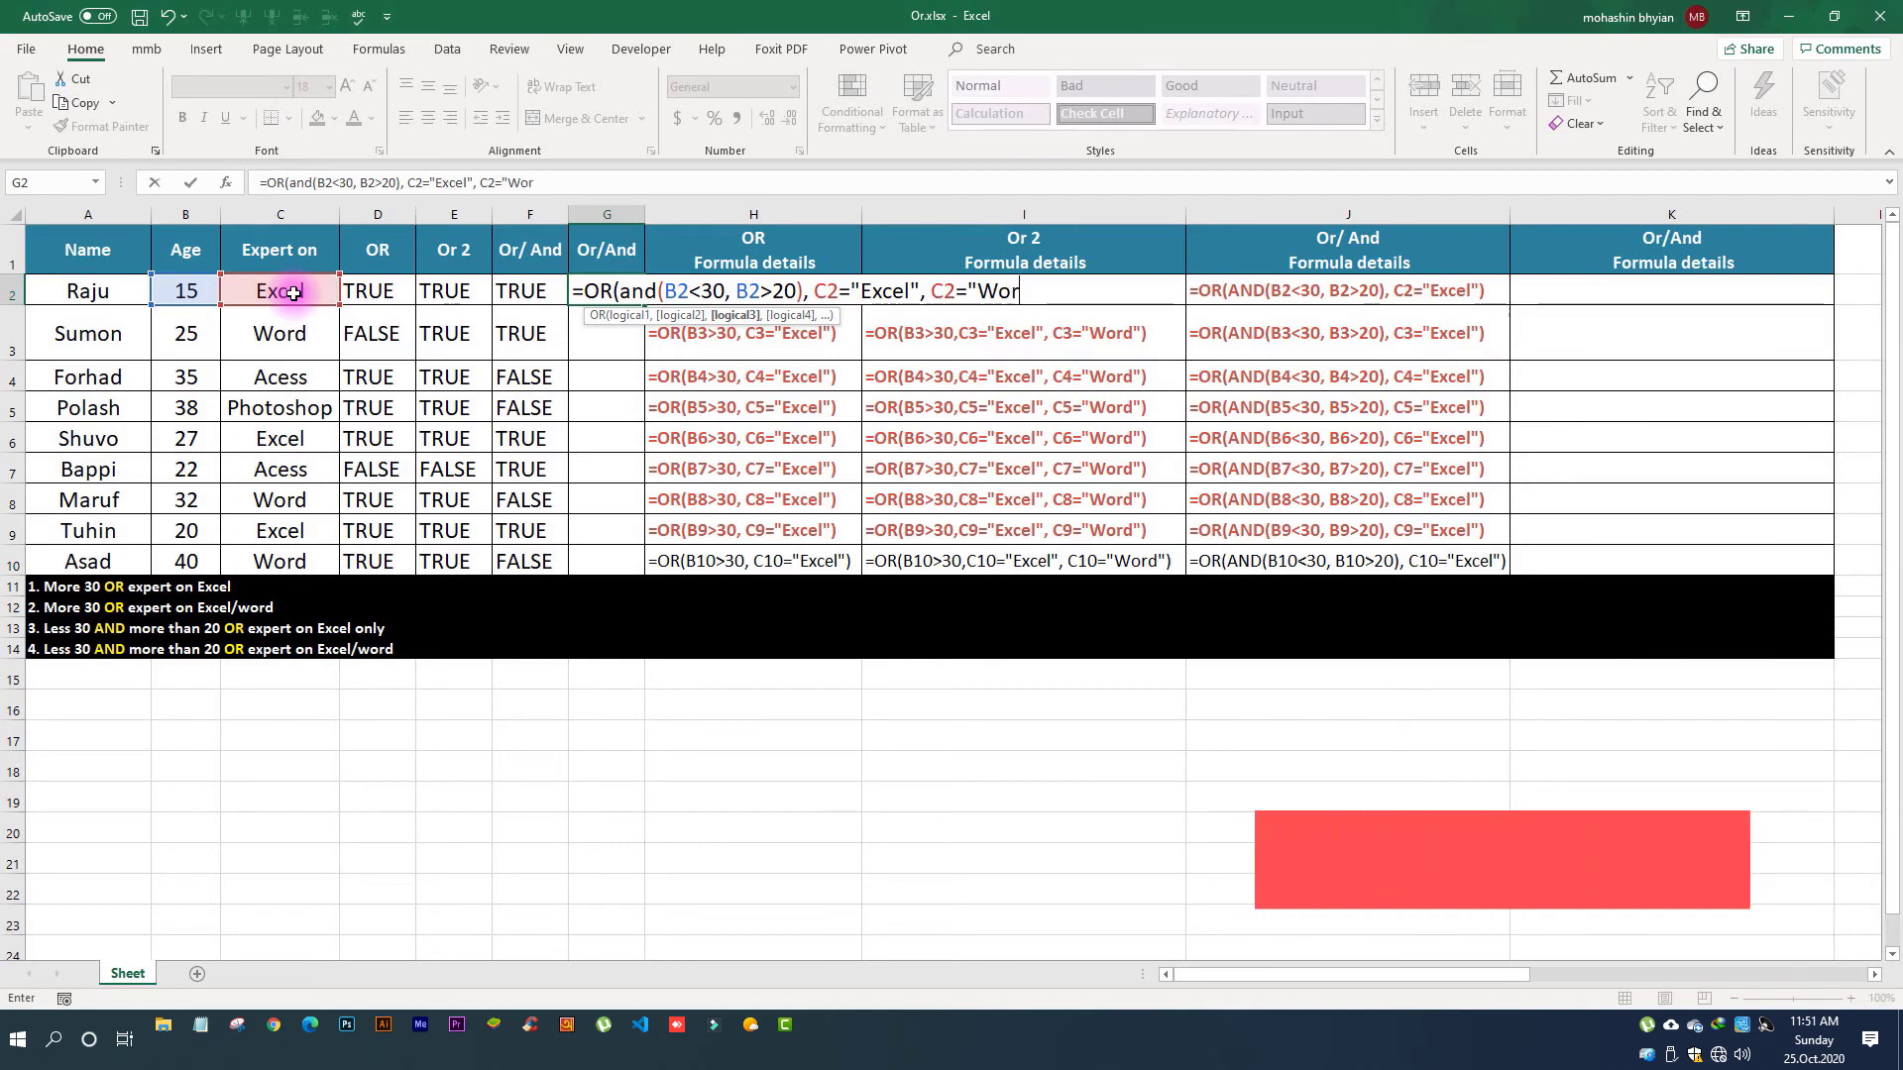
type("d")
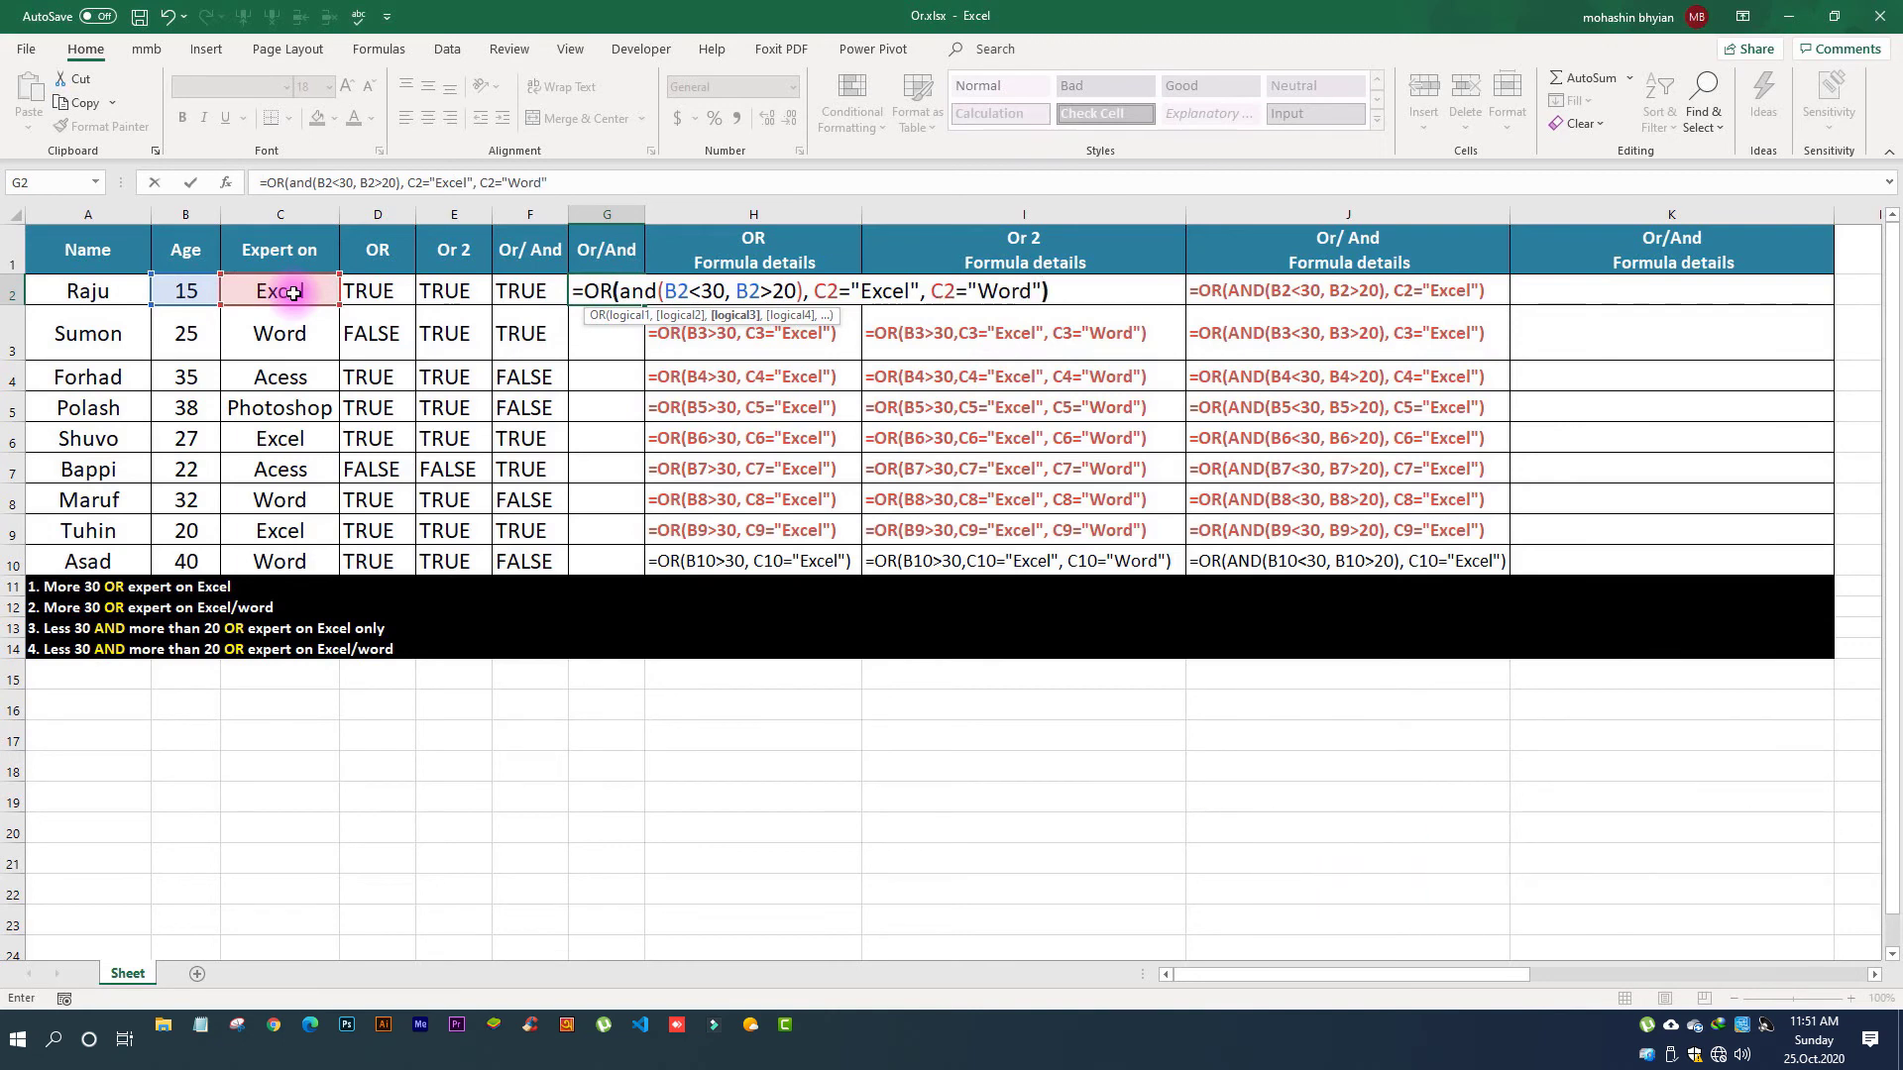
key("Return")
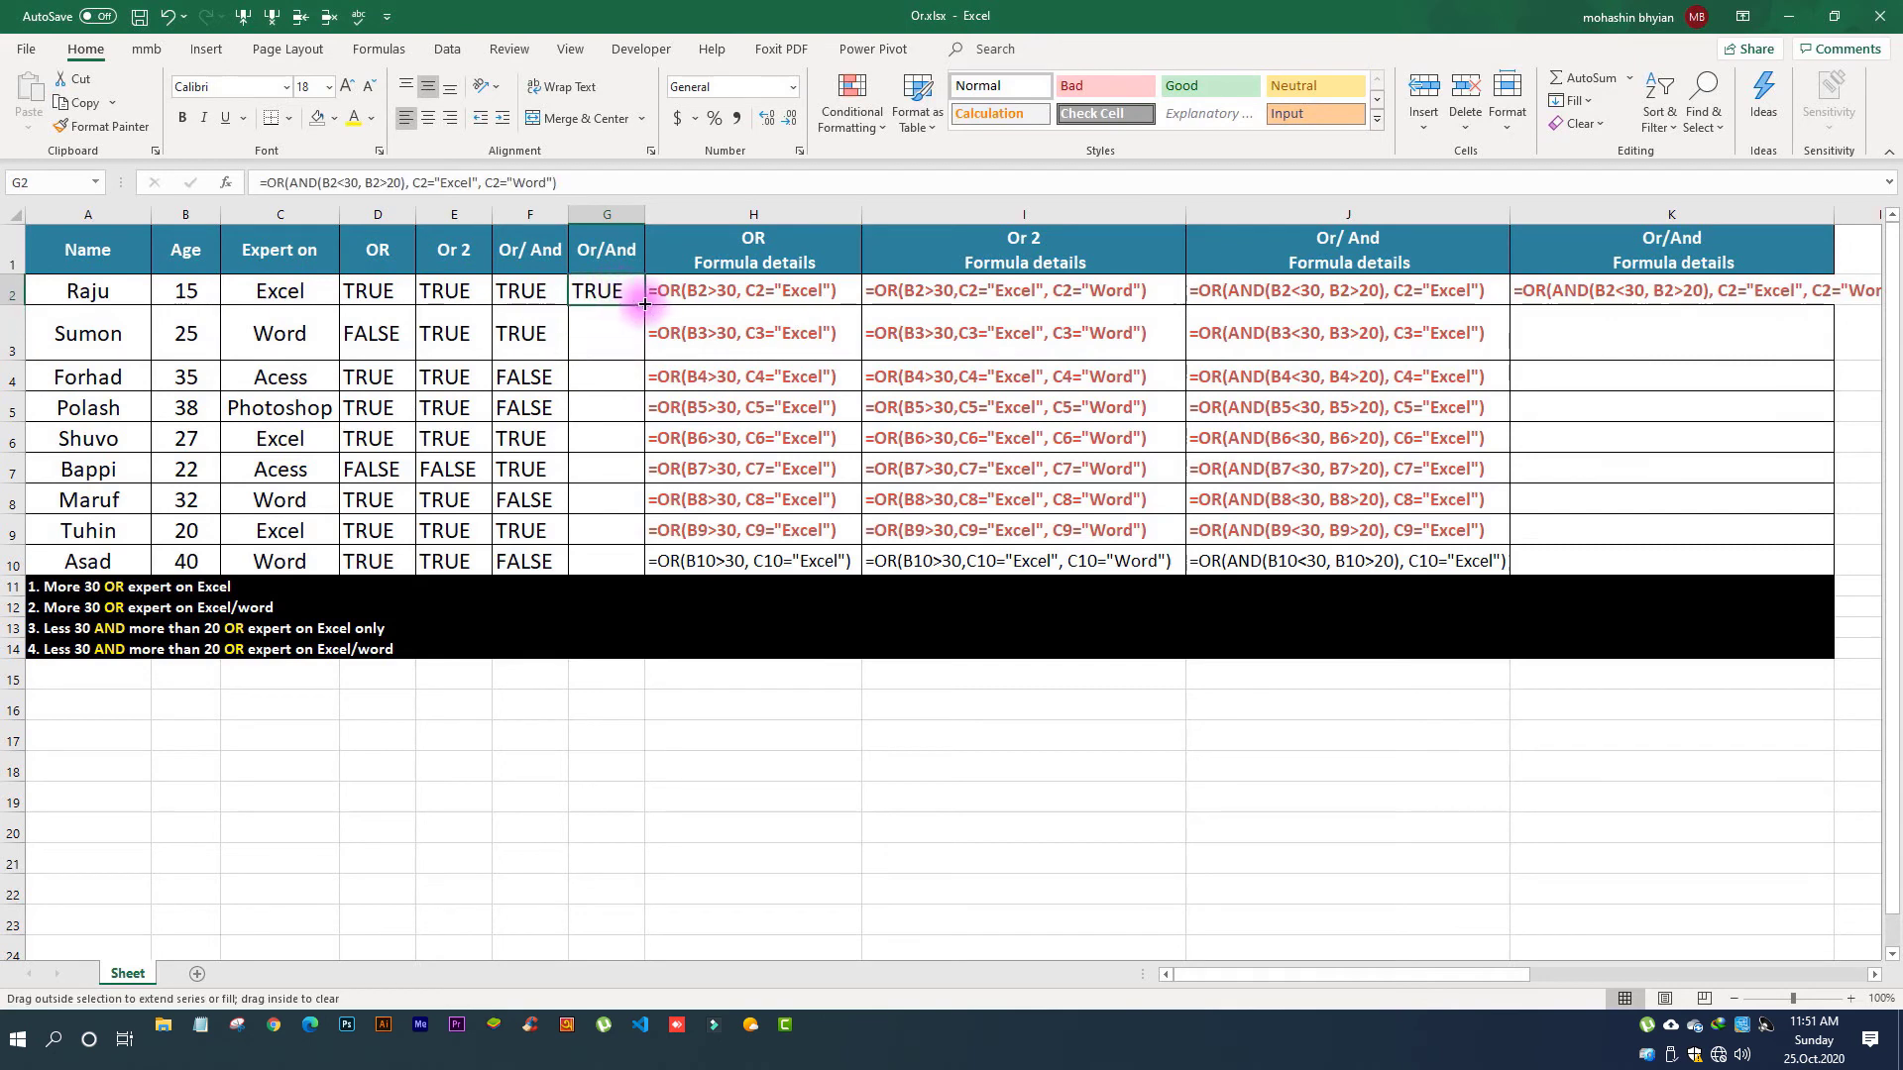
left_click_drag(628, 298, 642, 573)
left_click(612, 292)
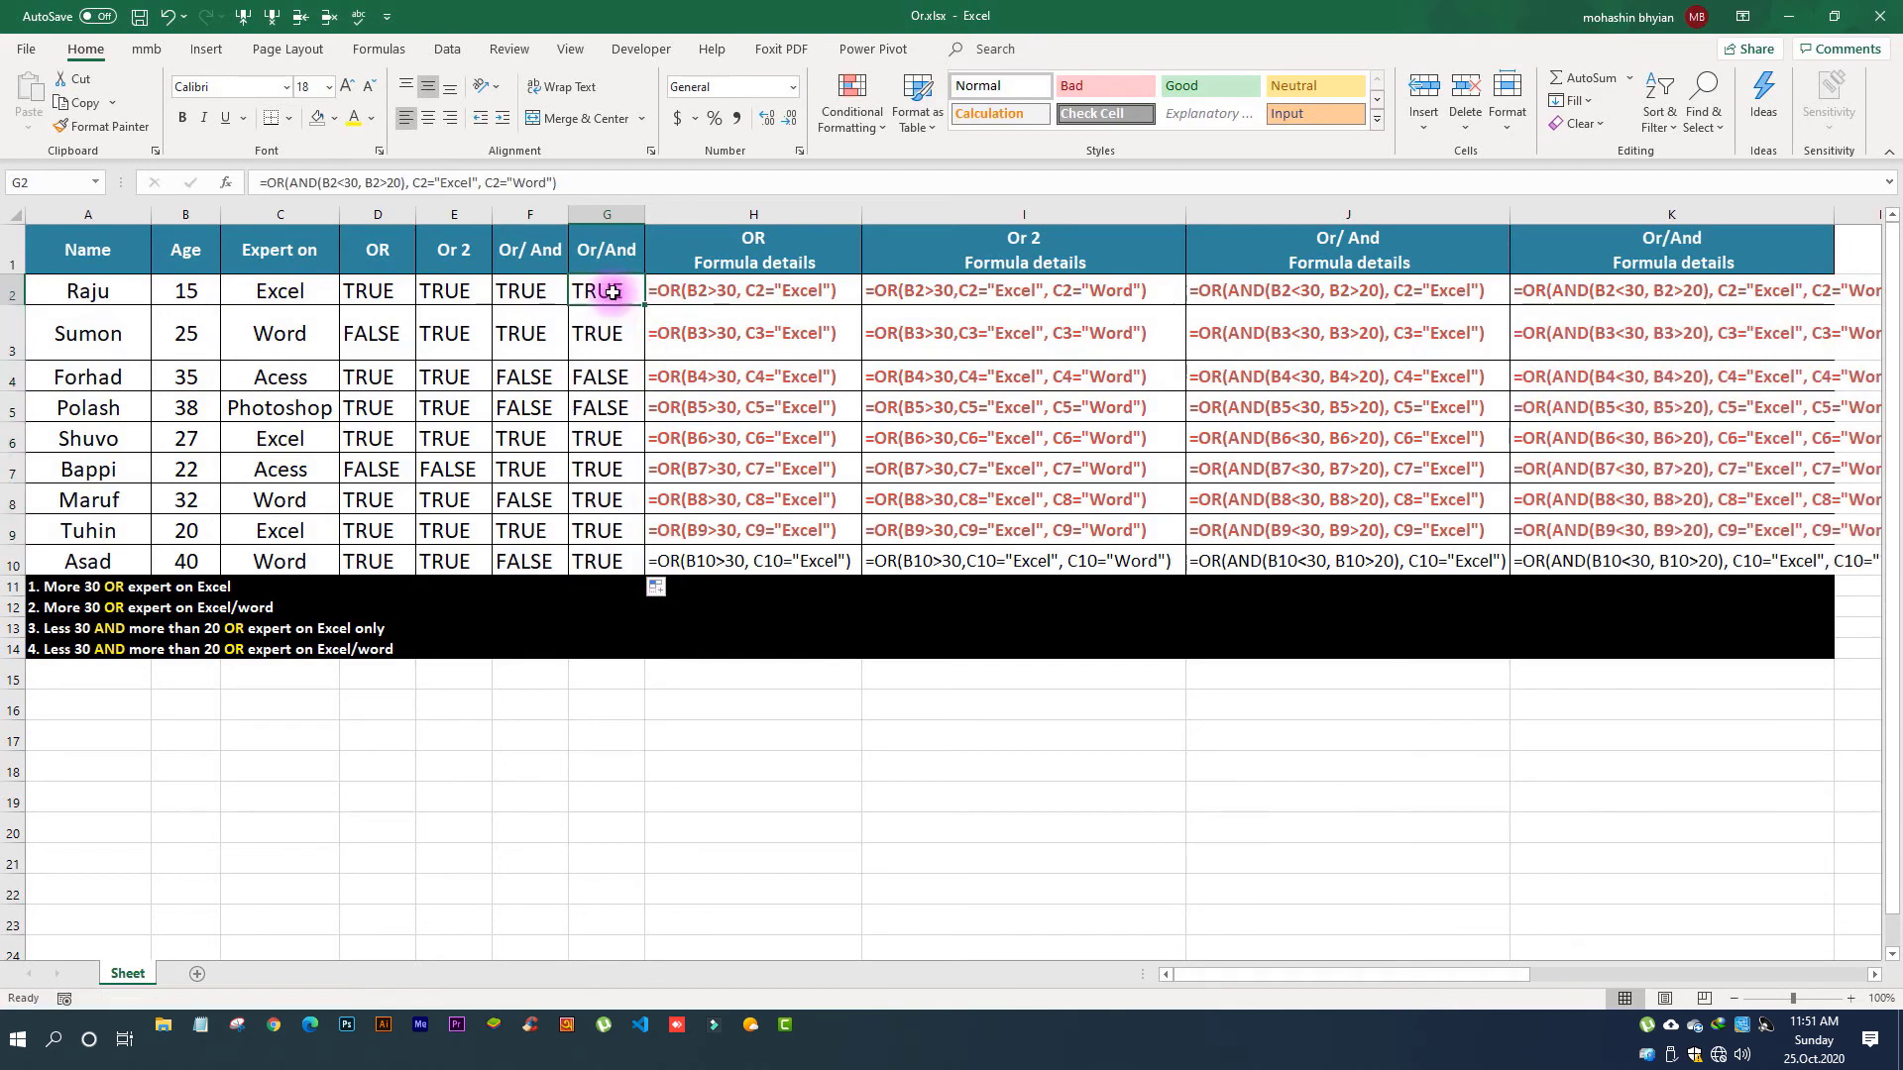
left_click(612, 342)
left_click(613, 378)
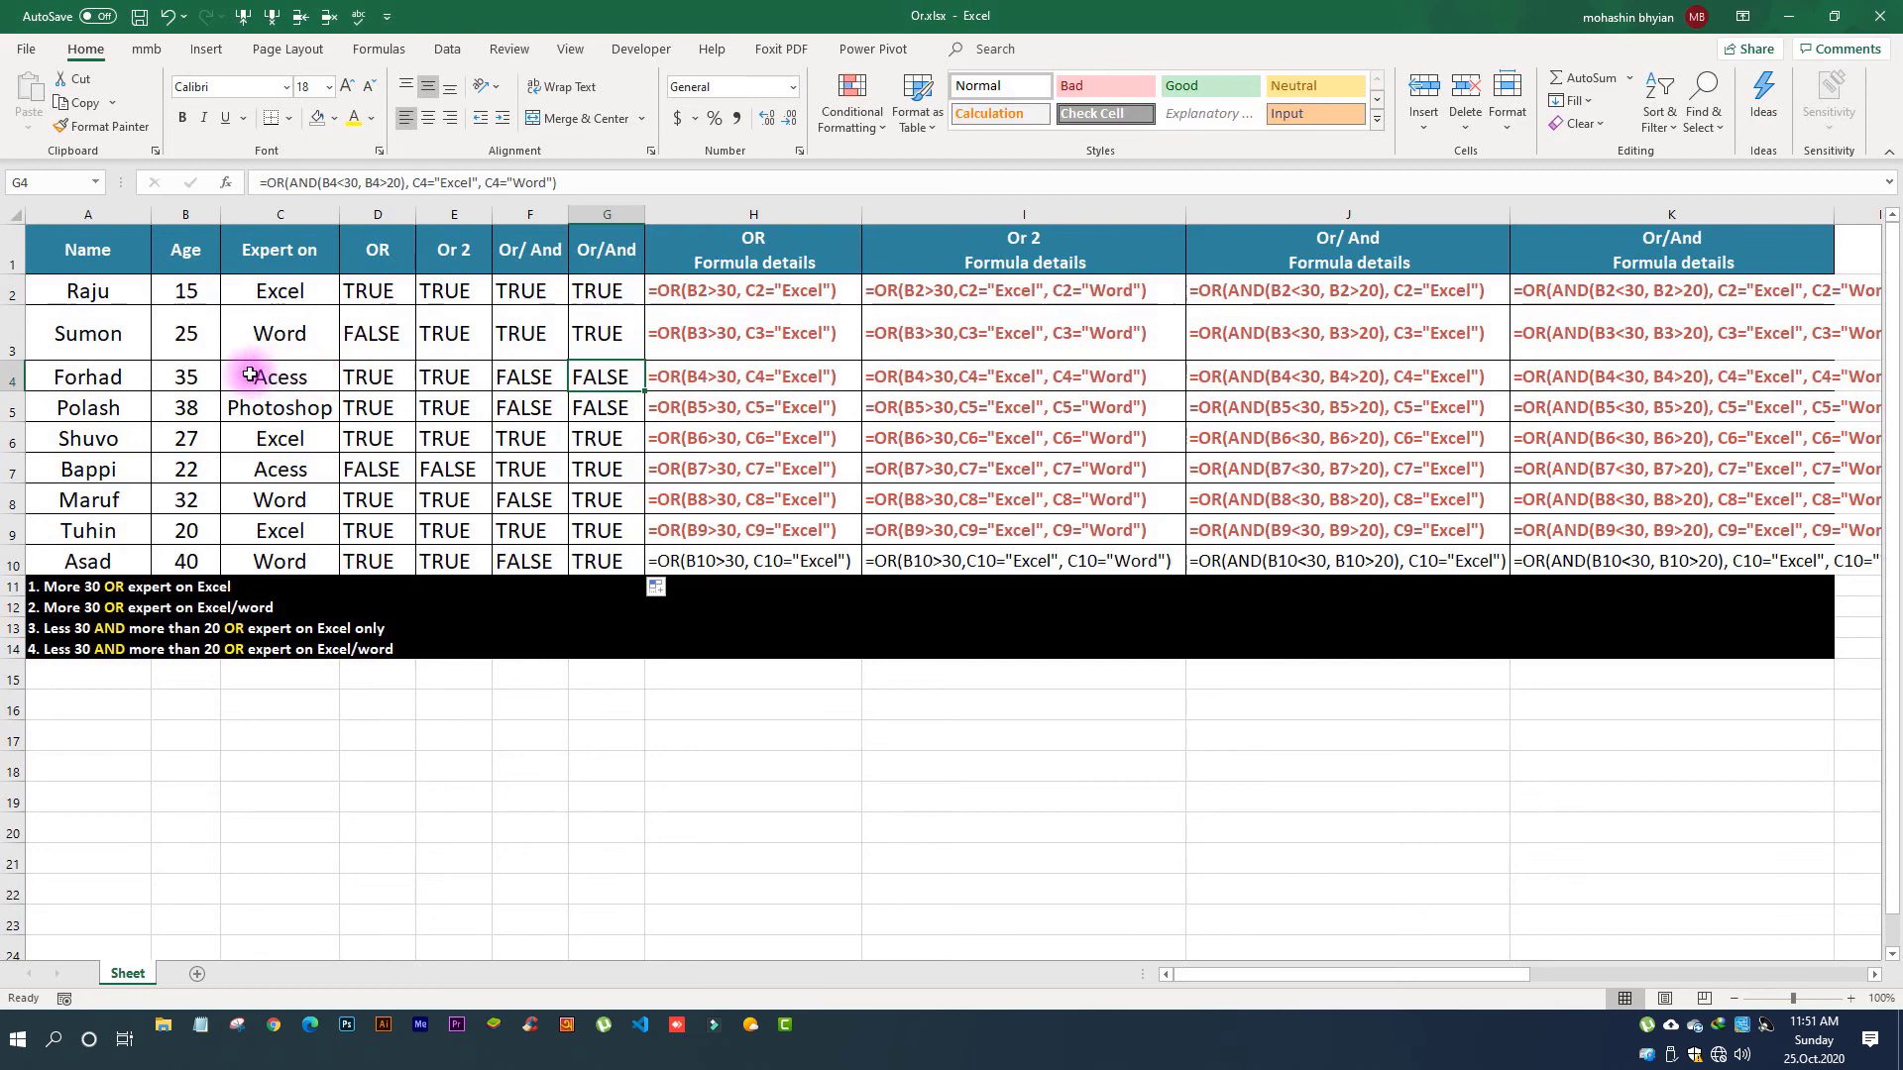
left_click(200, 380)
type("2")
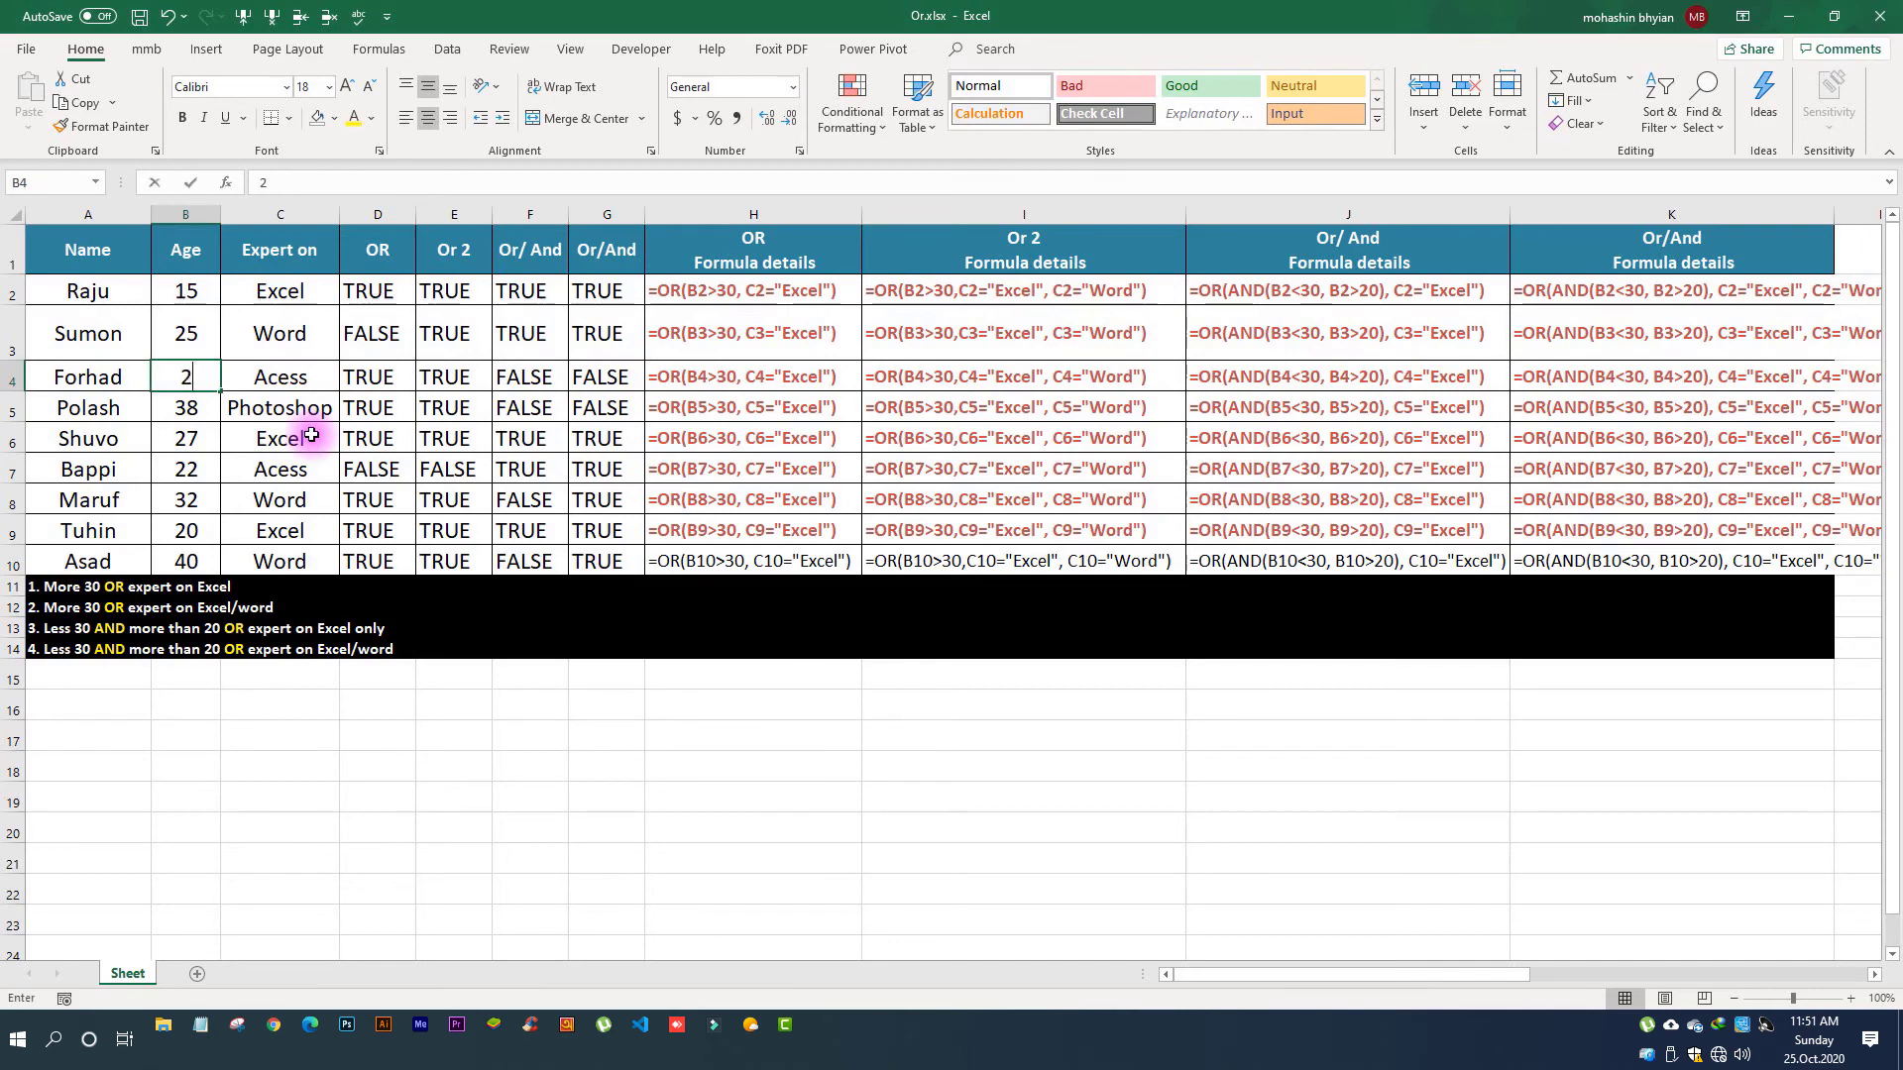
type("5")
key("Return")
left_click(607, 377)
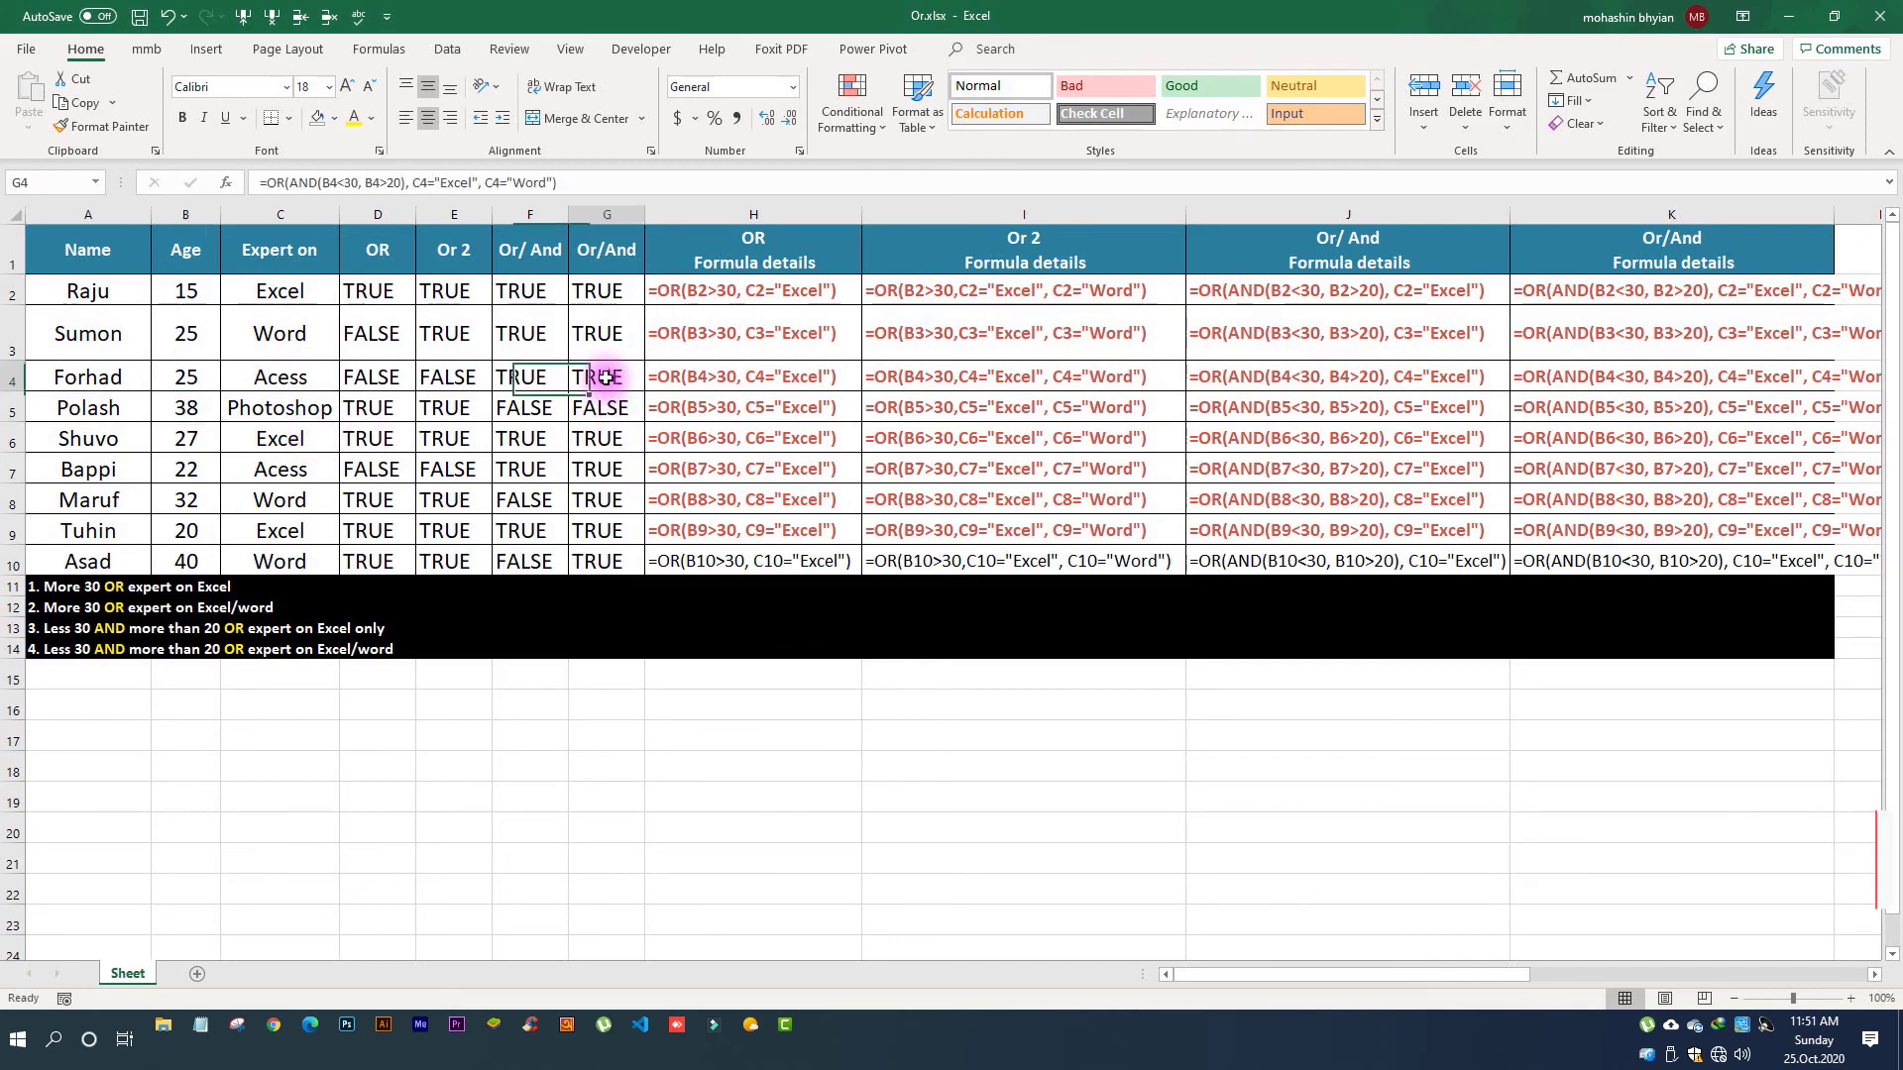
left_click(186, 377)
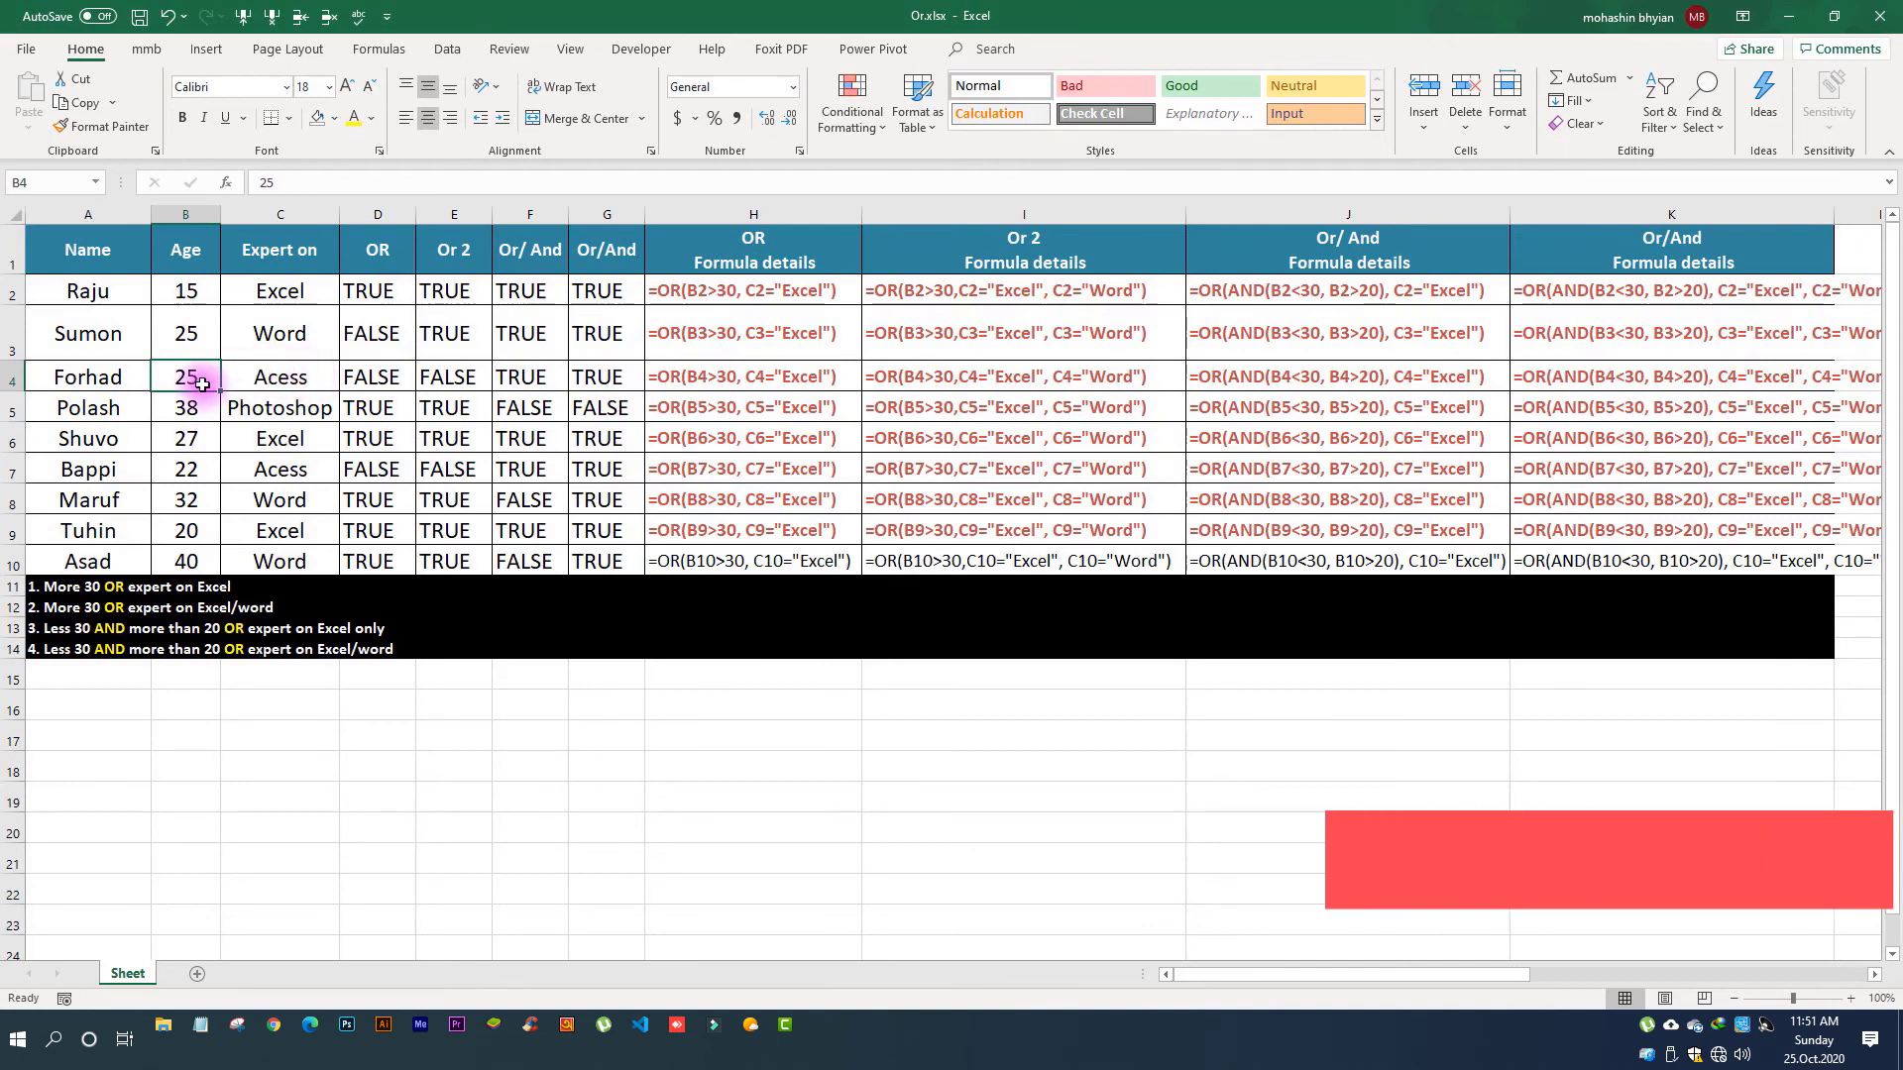
key("ctrl+z")
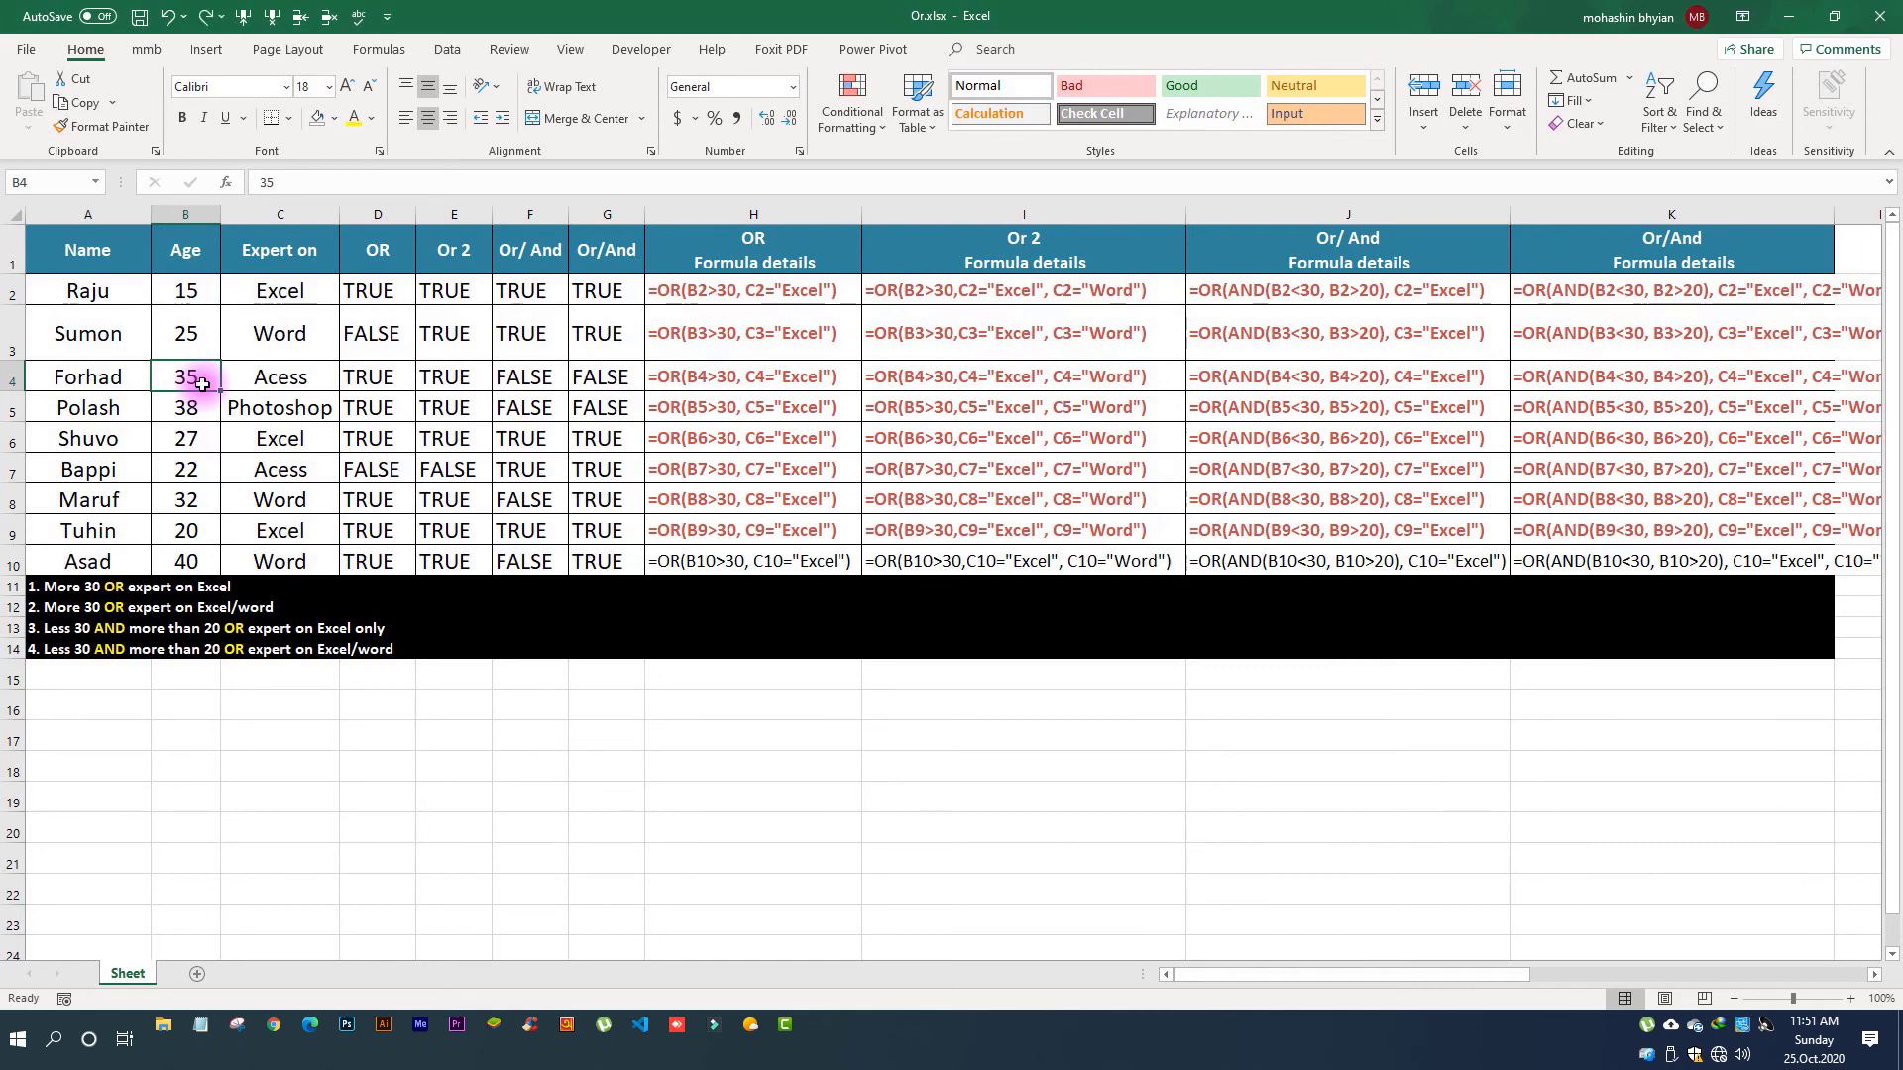